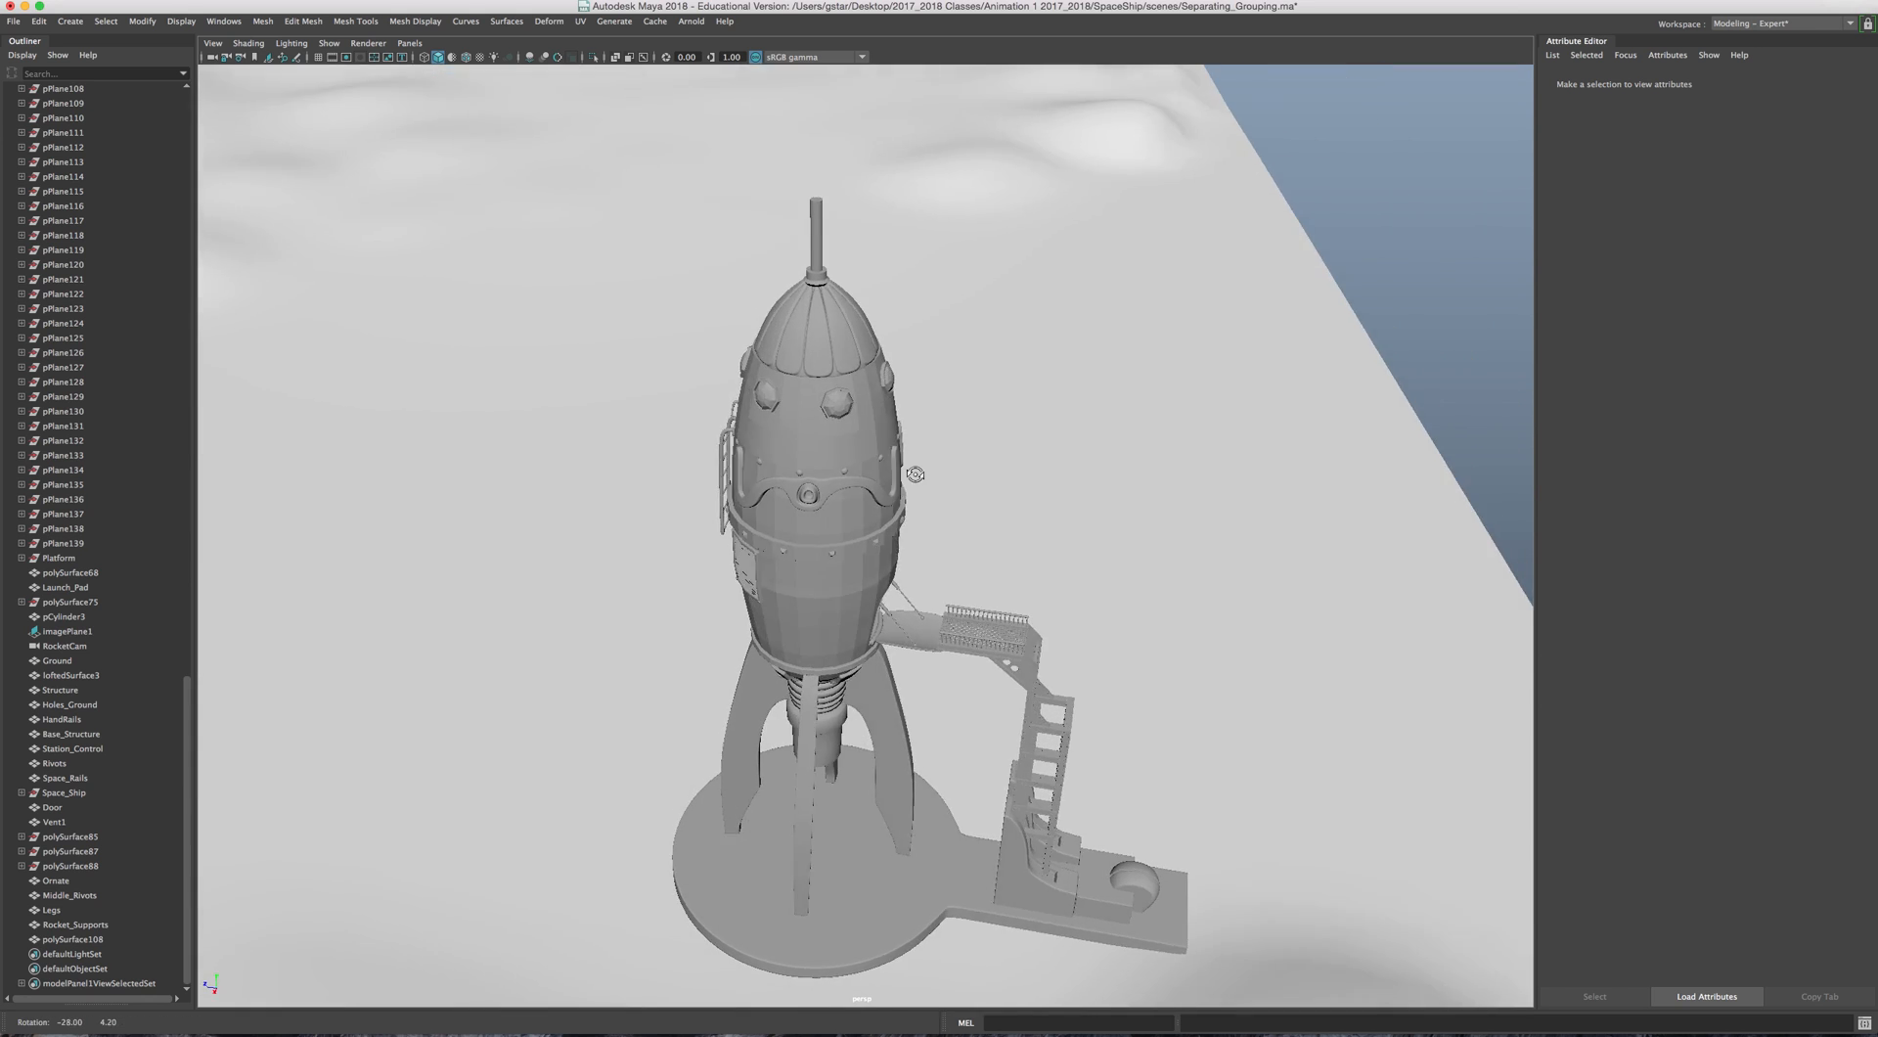
Step: Select the rocket's main hull mesh and enter face component mode on it
middle_click_drag(843, 294, 841, 497, "alt")
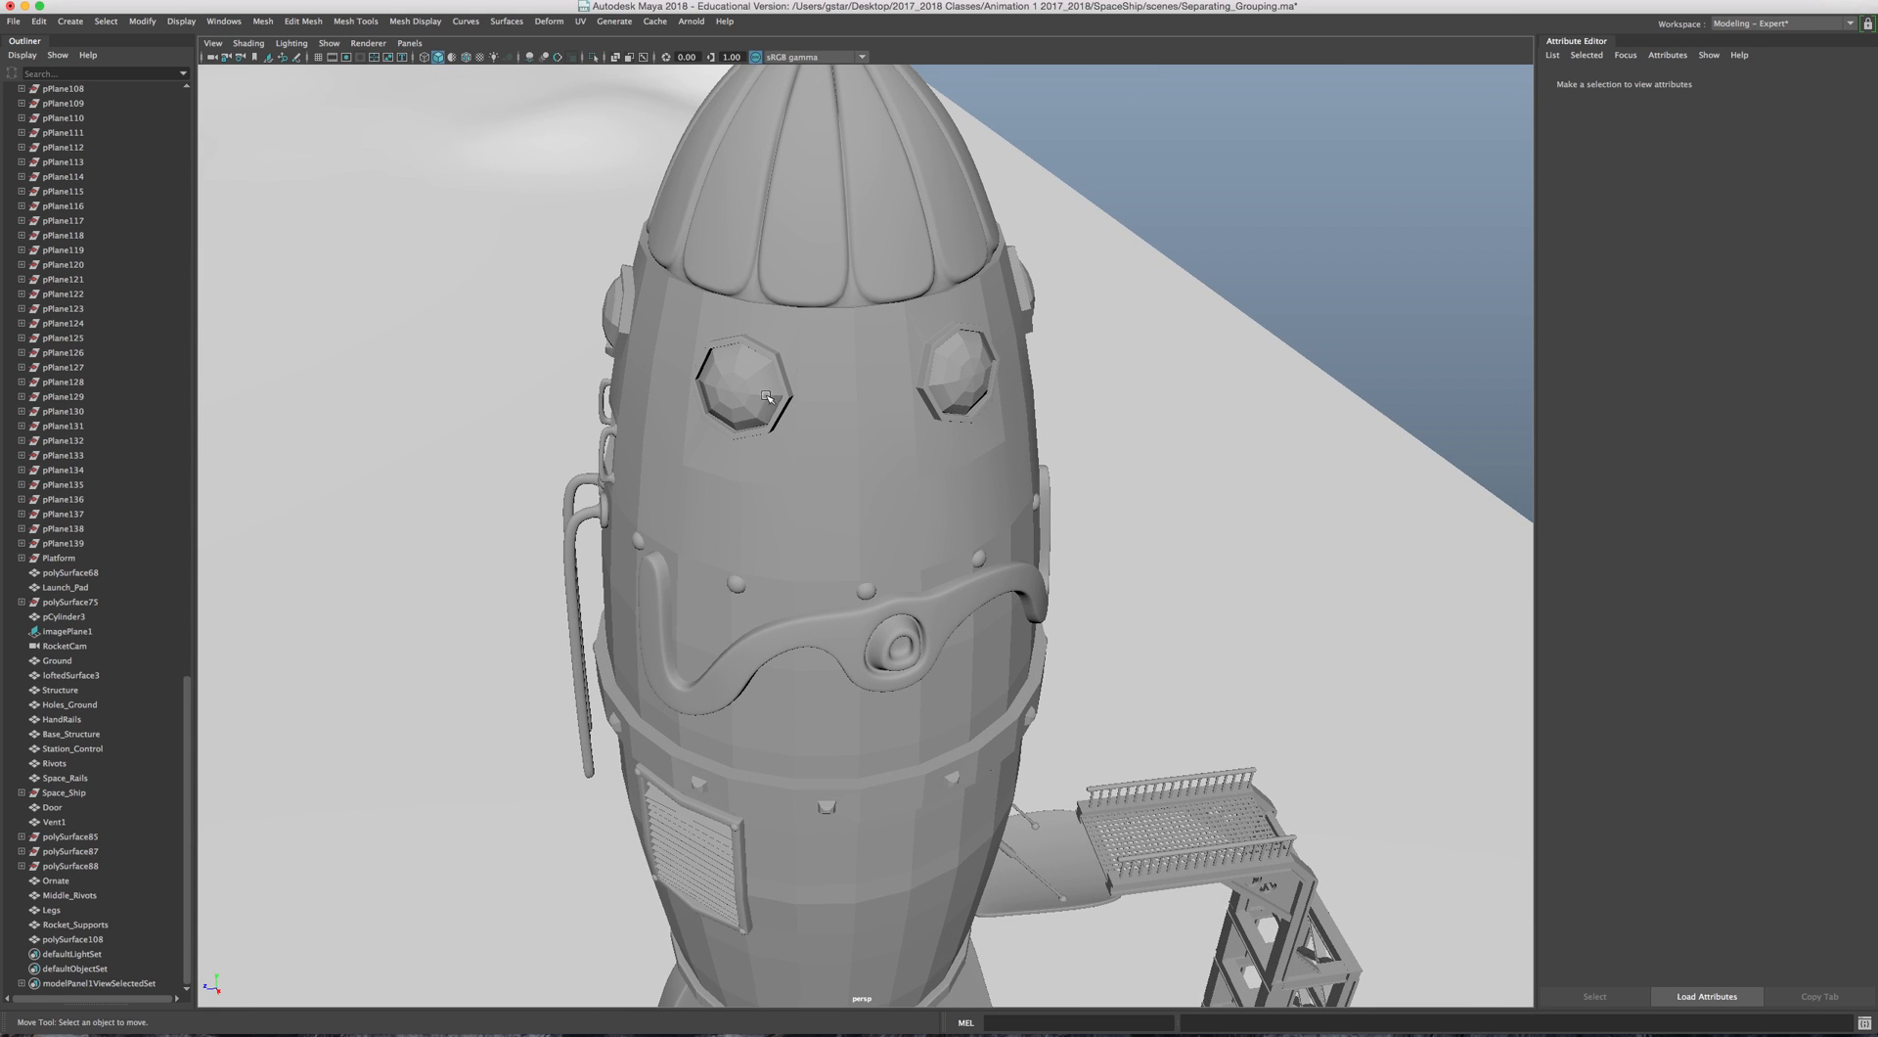
left_click_drag(960, 473, 889, 477, "alt")
left_click(719, 446)
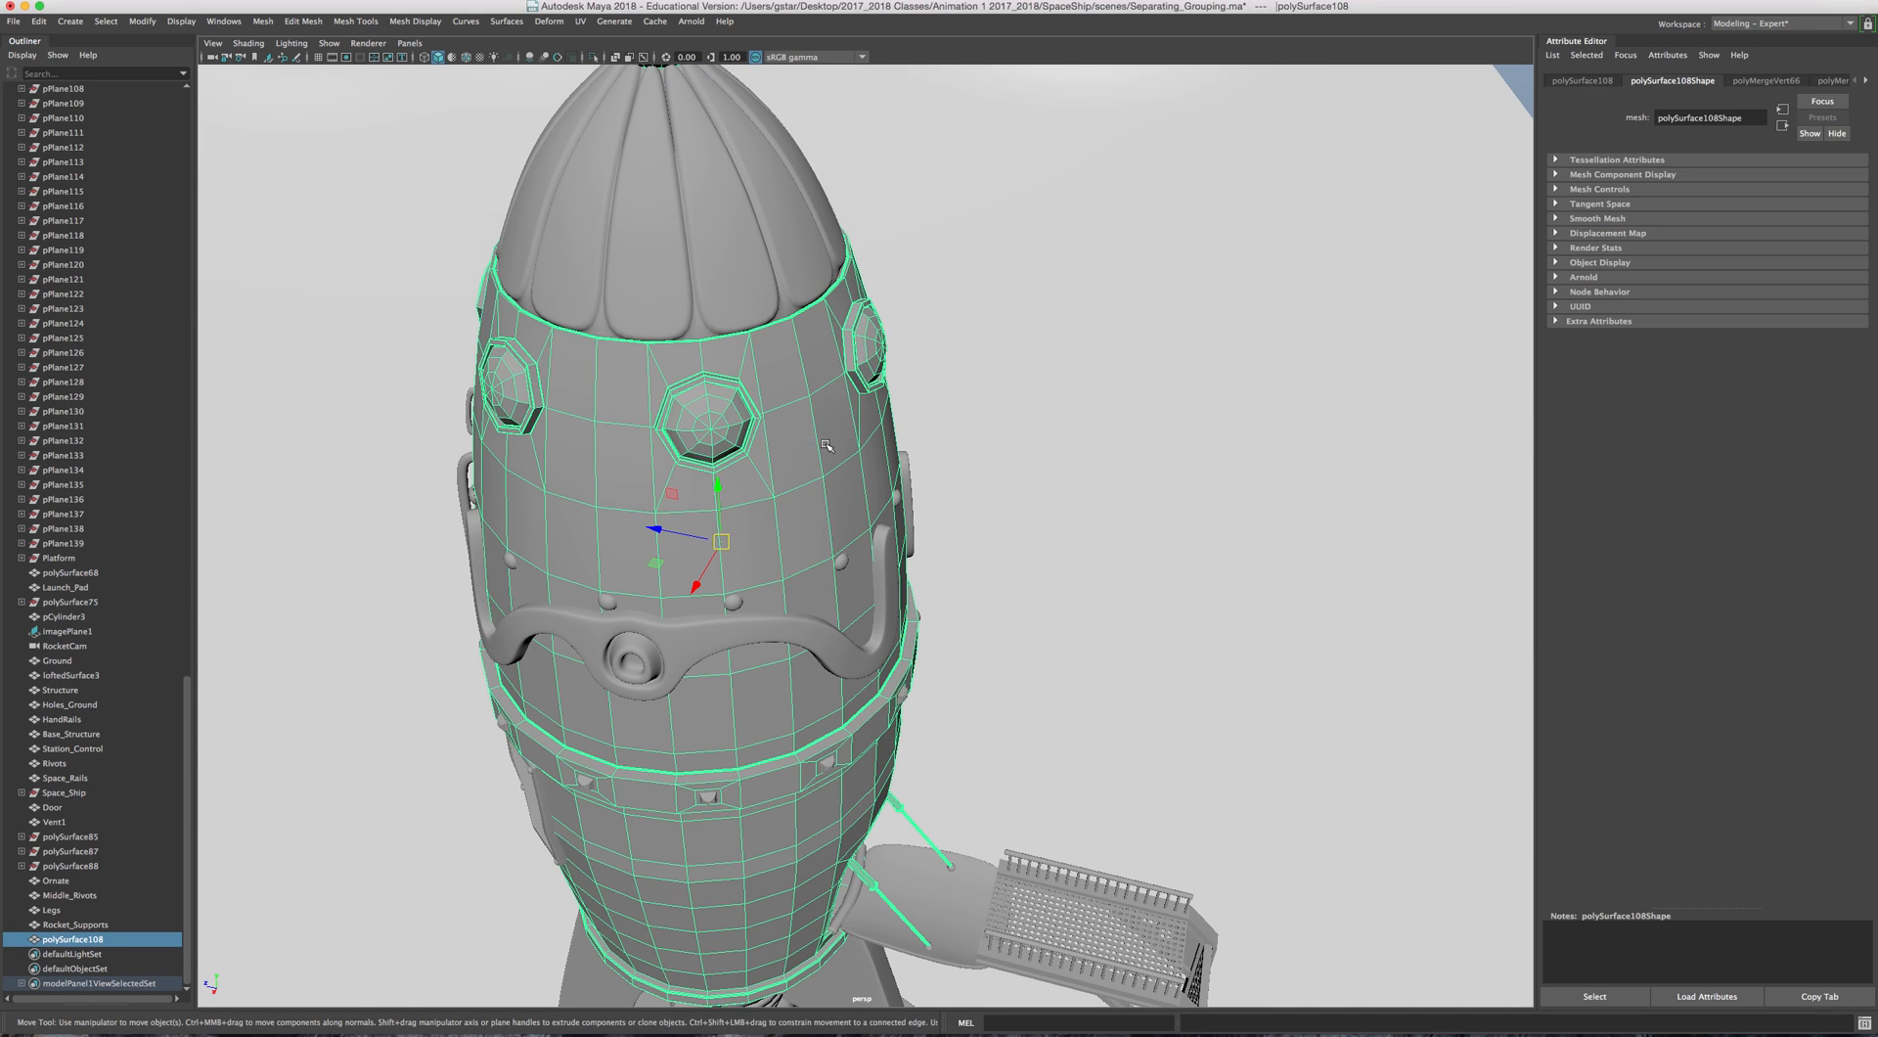
middle_click_drag(773, 416, 964, 436, "alt")
scroll(972, 426, "up", 4)
left_click_drag(973, 426, 822, 424, "alt")
middle_click_drag(822, 424, 1135, 507, "alt")
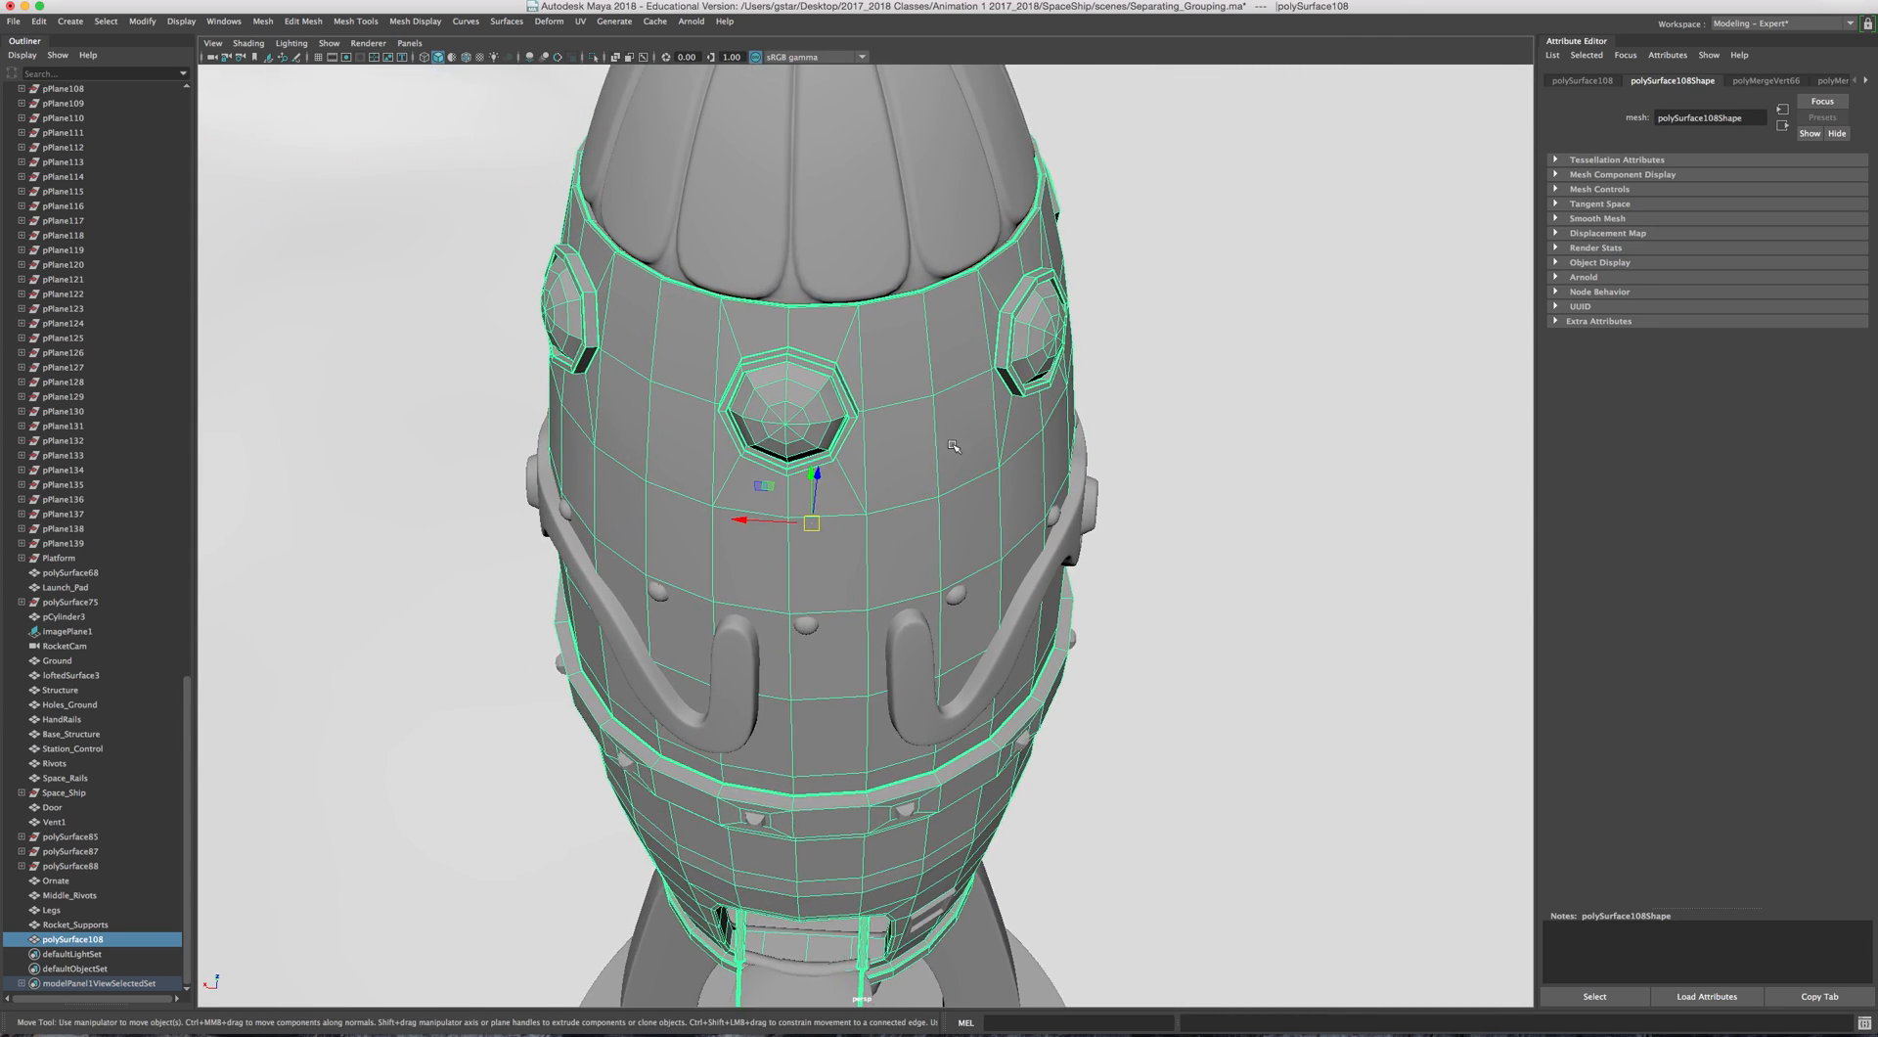
scroll(779, 348, "up", 4)
right_click(751, 351)
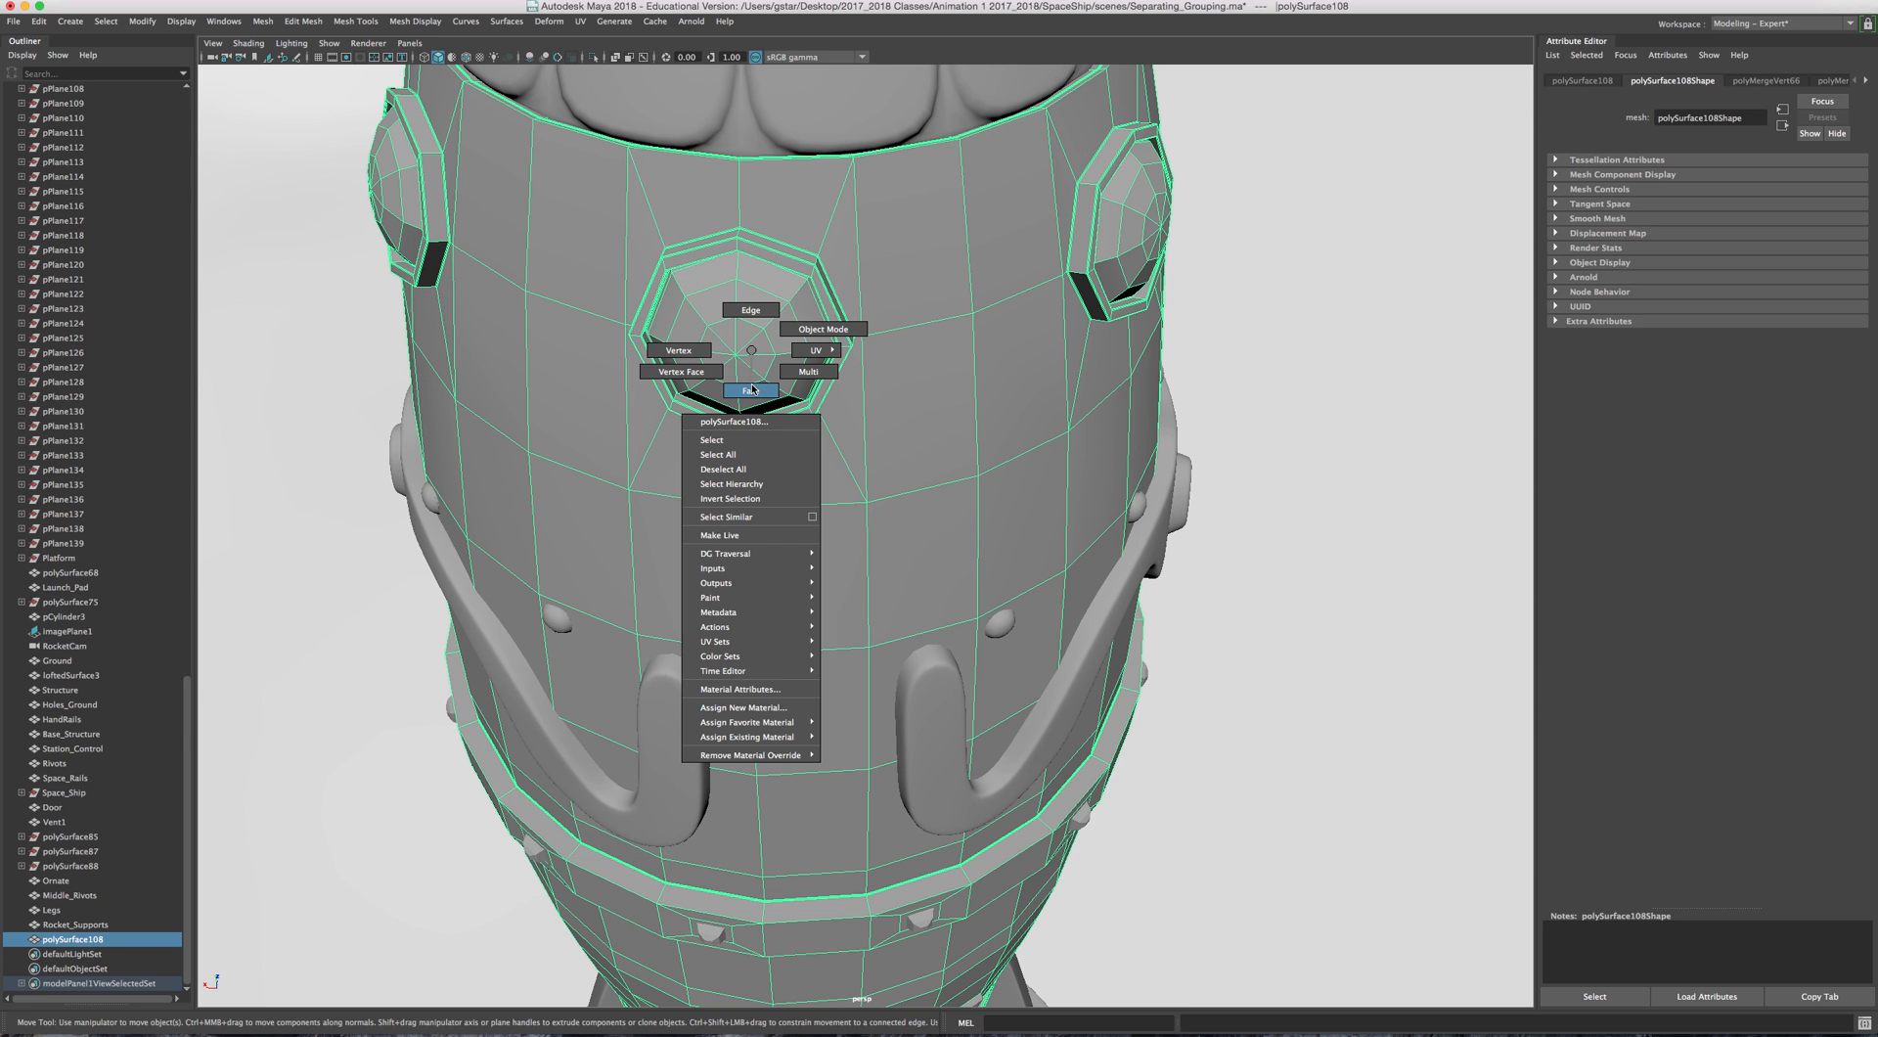
Step: Select the central faces of every round window around the hull and deselect the stray faces on the lower body
left_click(734, 347)
left_click_drag(783, 372, 666, 364, "alt")
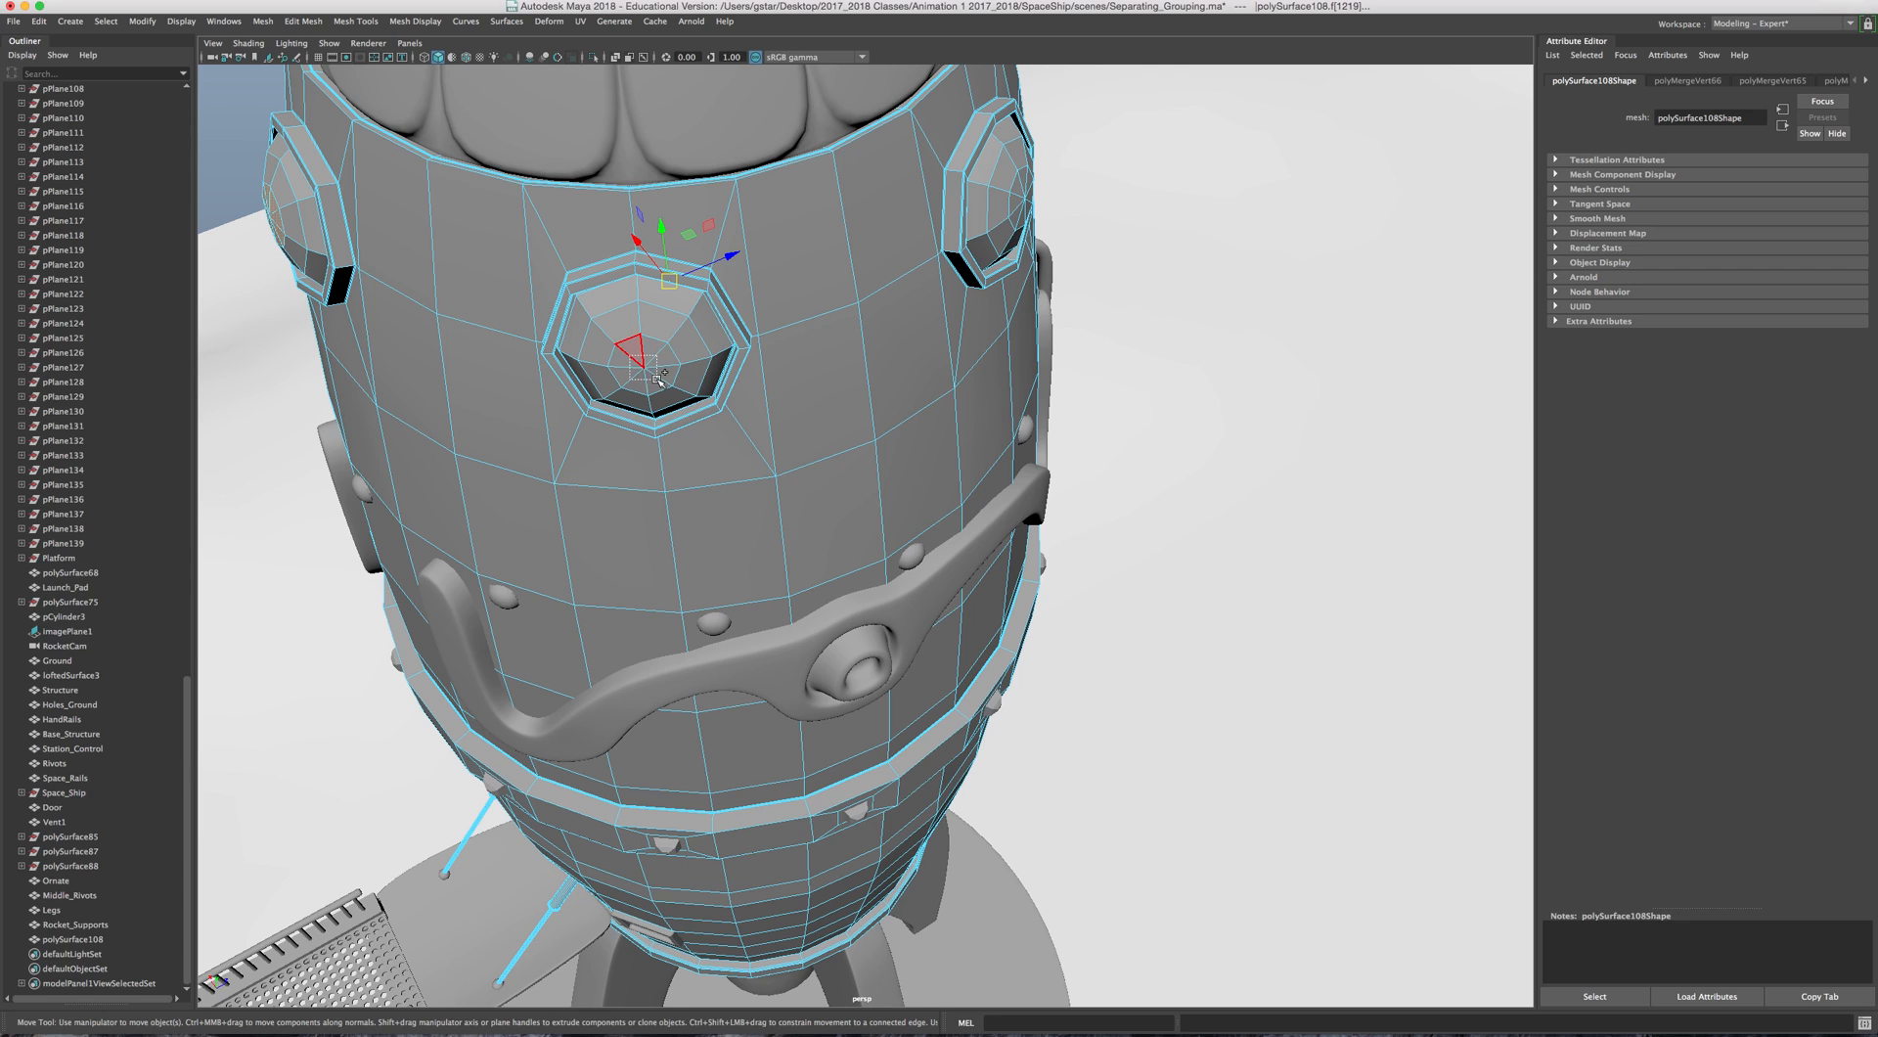
mouse_move(843, 347)
left_mouse_down("alt")
mouse_move(736, 357)
mouse_move(950, 228)
mouse_move(1199, 294)
mouse_move(1194, 309)
left_mouse_up("alt")
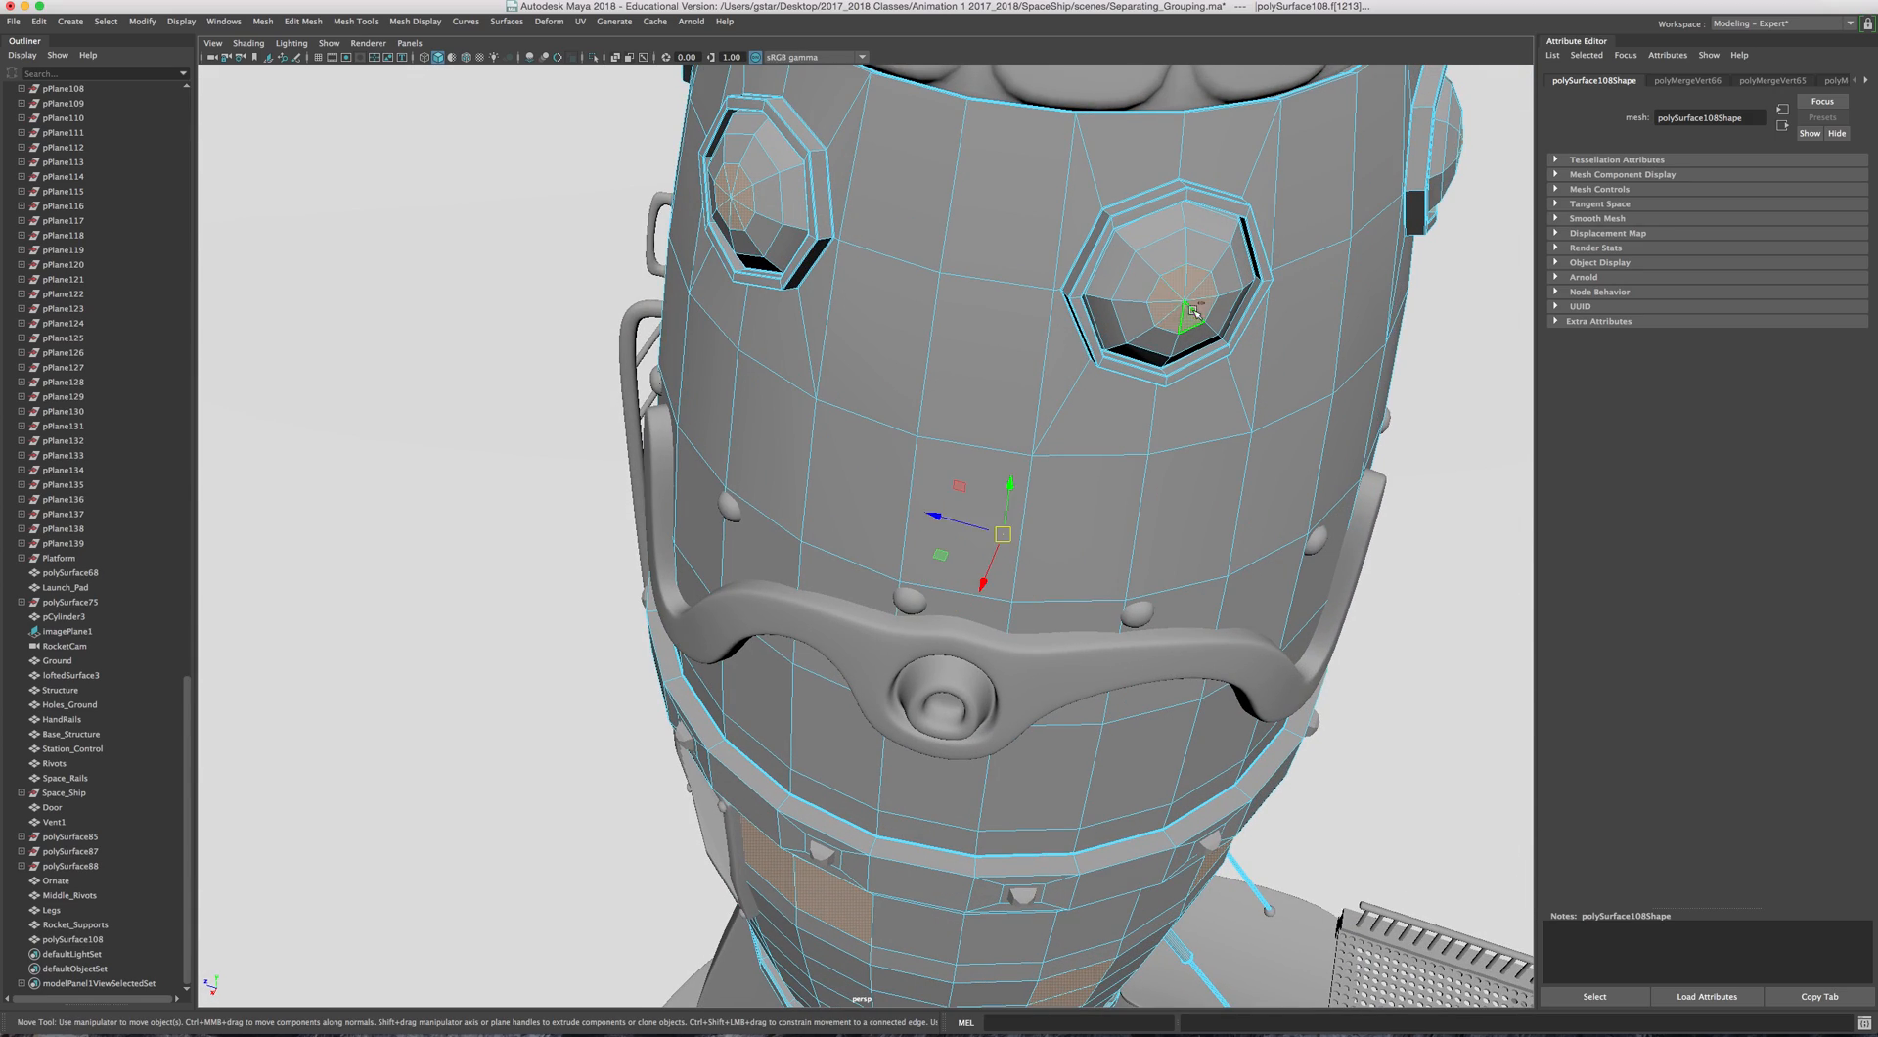
scroll(1193, 311, "down", 6)
scroll(1071, 406, "down", 2)
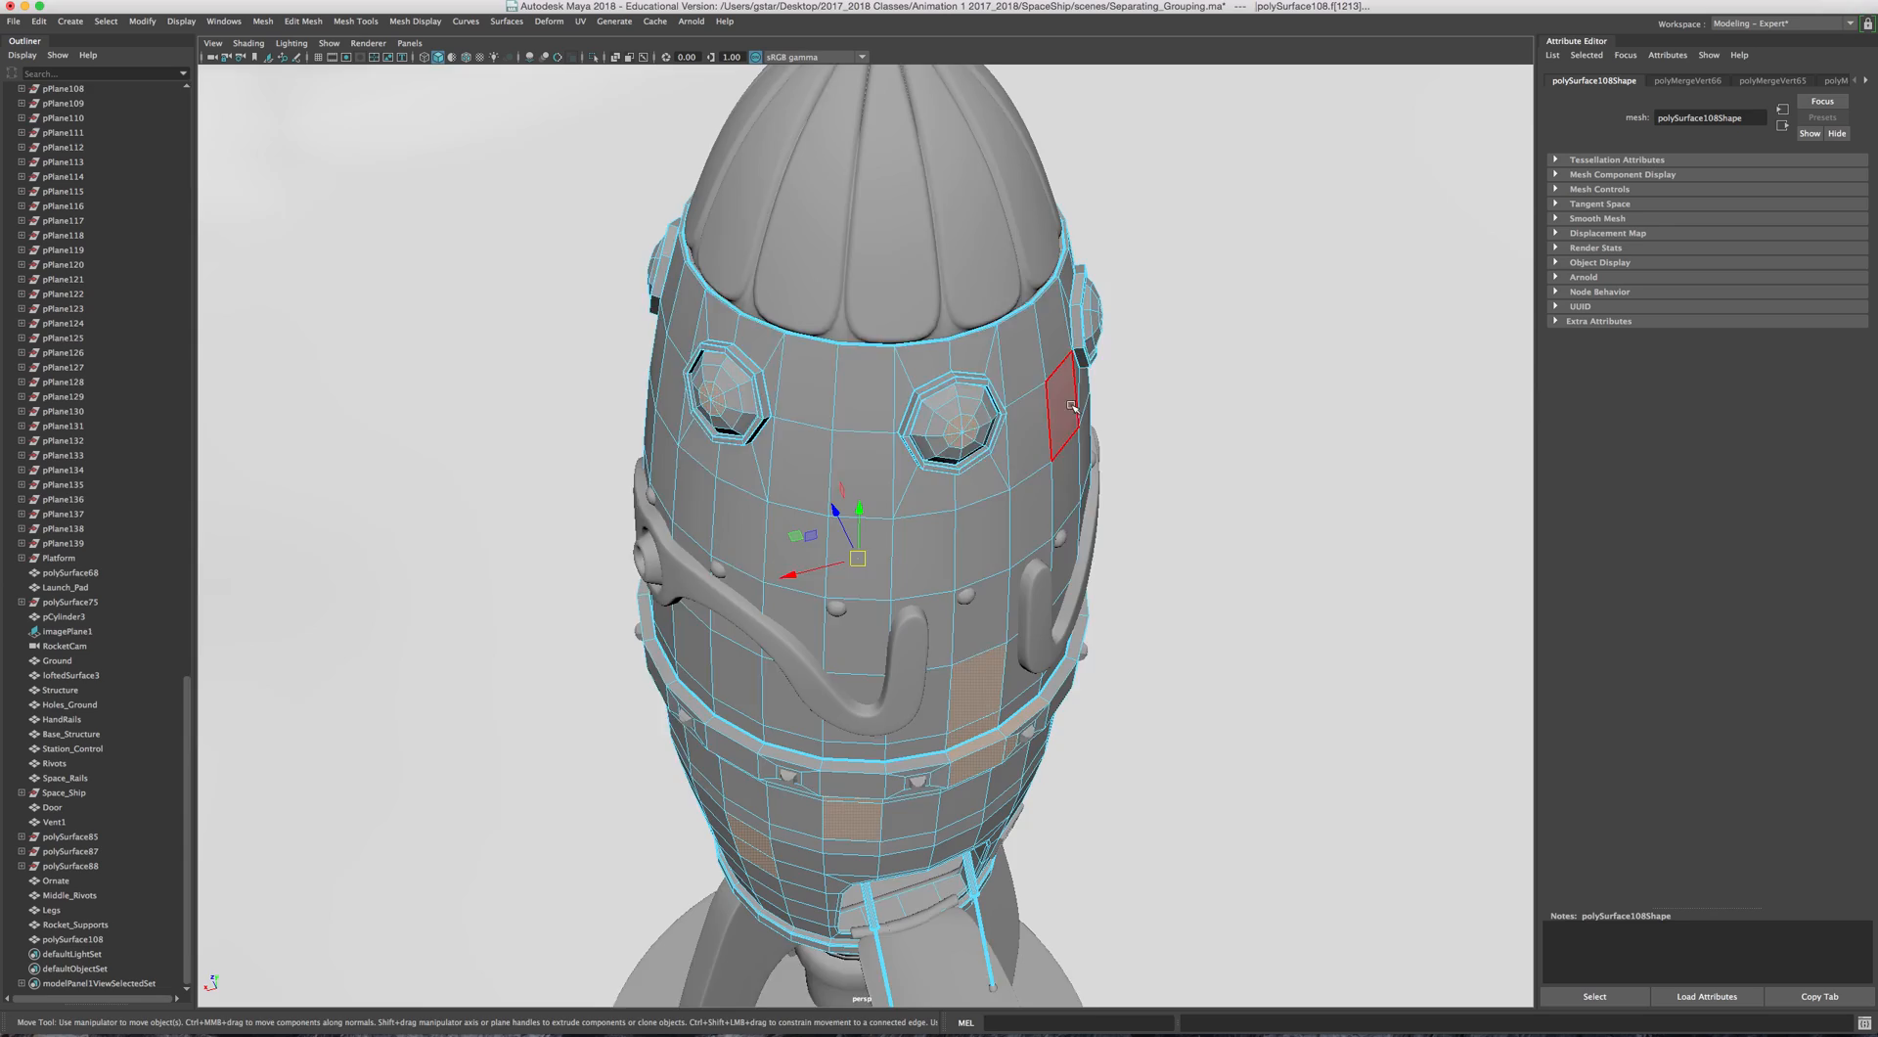
scroll(1071, 406, "down", 5)
left_click_drag(1037, 548, 1164, 565, "alt")
left_click_drag(543, 308, 1306, 845)
left_click_drag(1235, 461, 1077, 529, "alt")
scroll(1077, 531, "up", 5)
middle_click_drag(947, 342, 1007, 556, "alt")
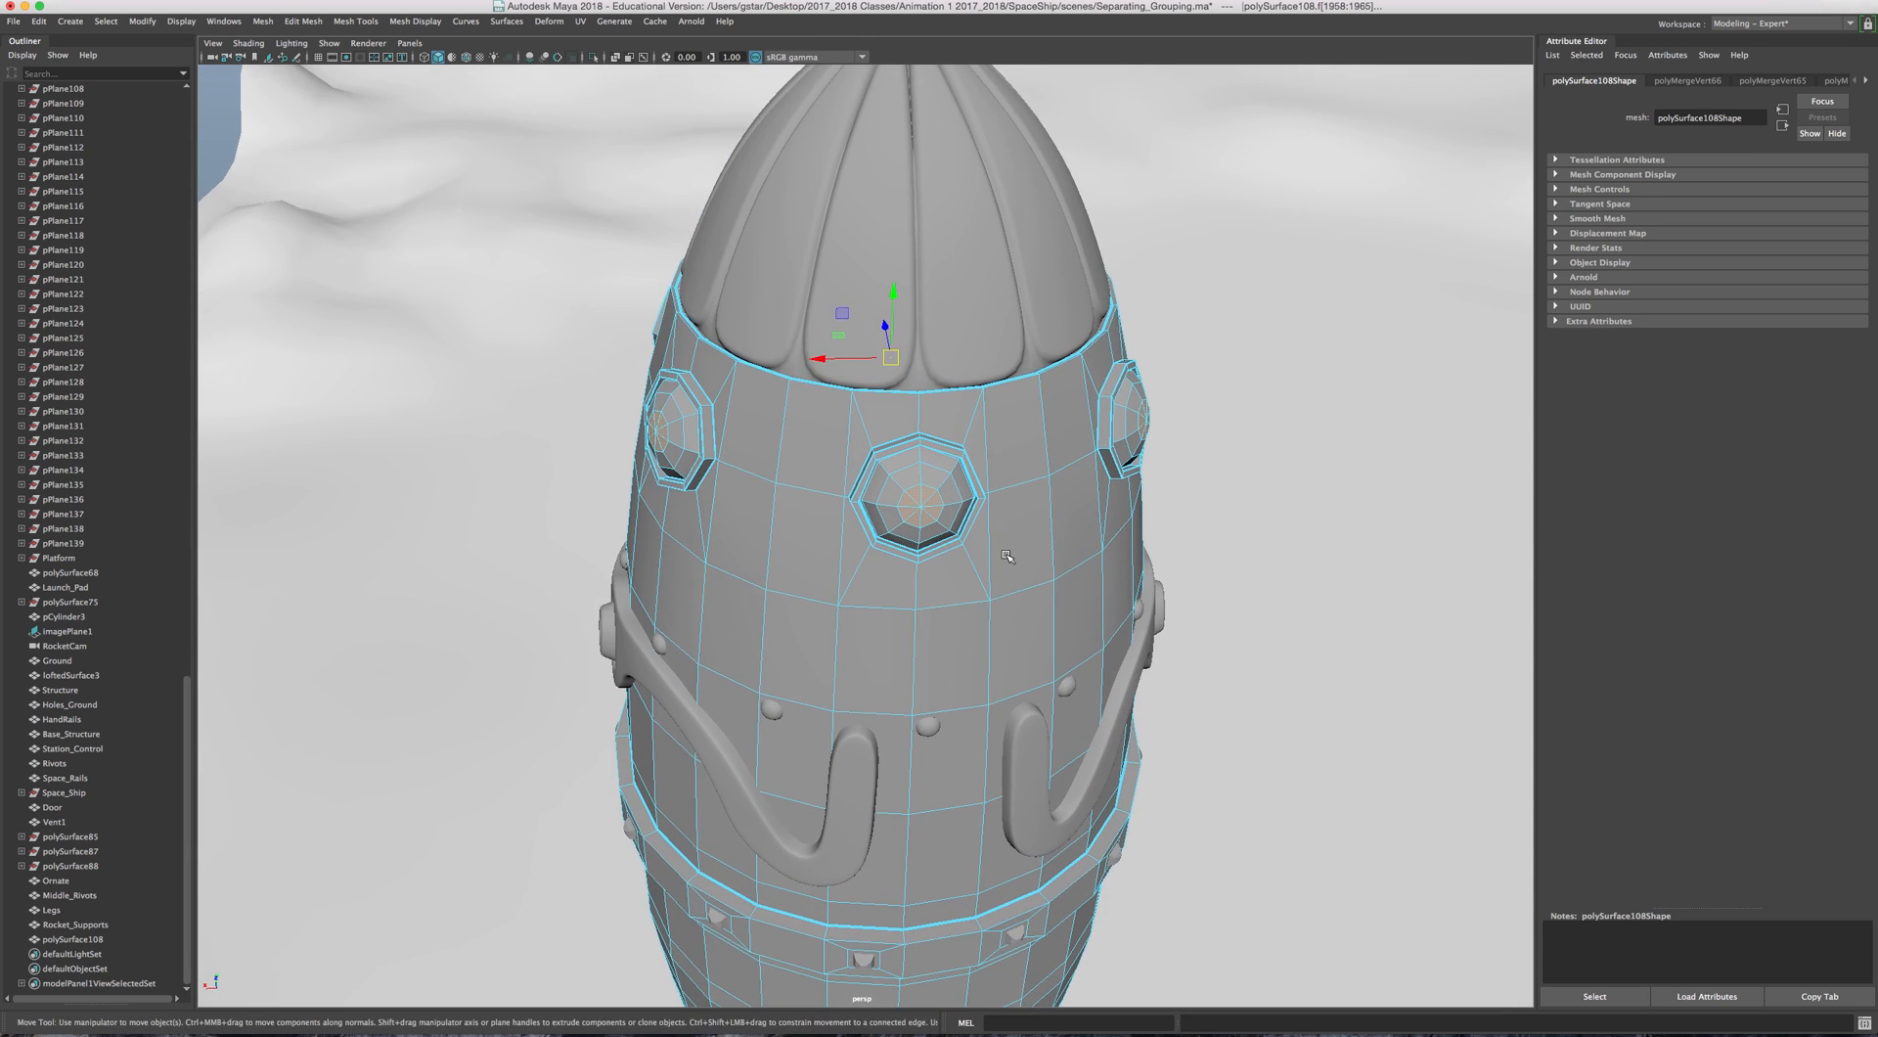
scroll(1007, 555, "up", 3)
mouse_move(1004, 487)
left_mouse_down("alt")
mouse_move(977, 478)
mouse_move(1006, 489)
left_mouse_up("alt")
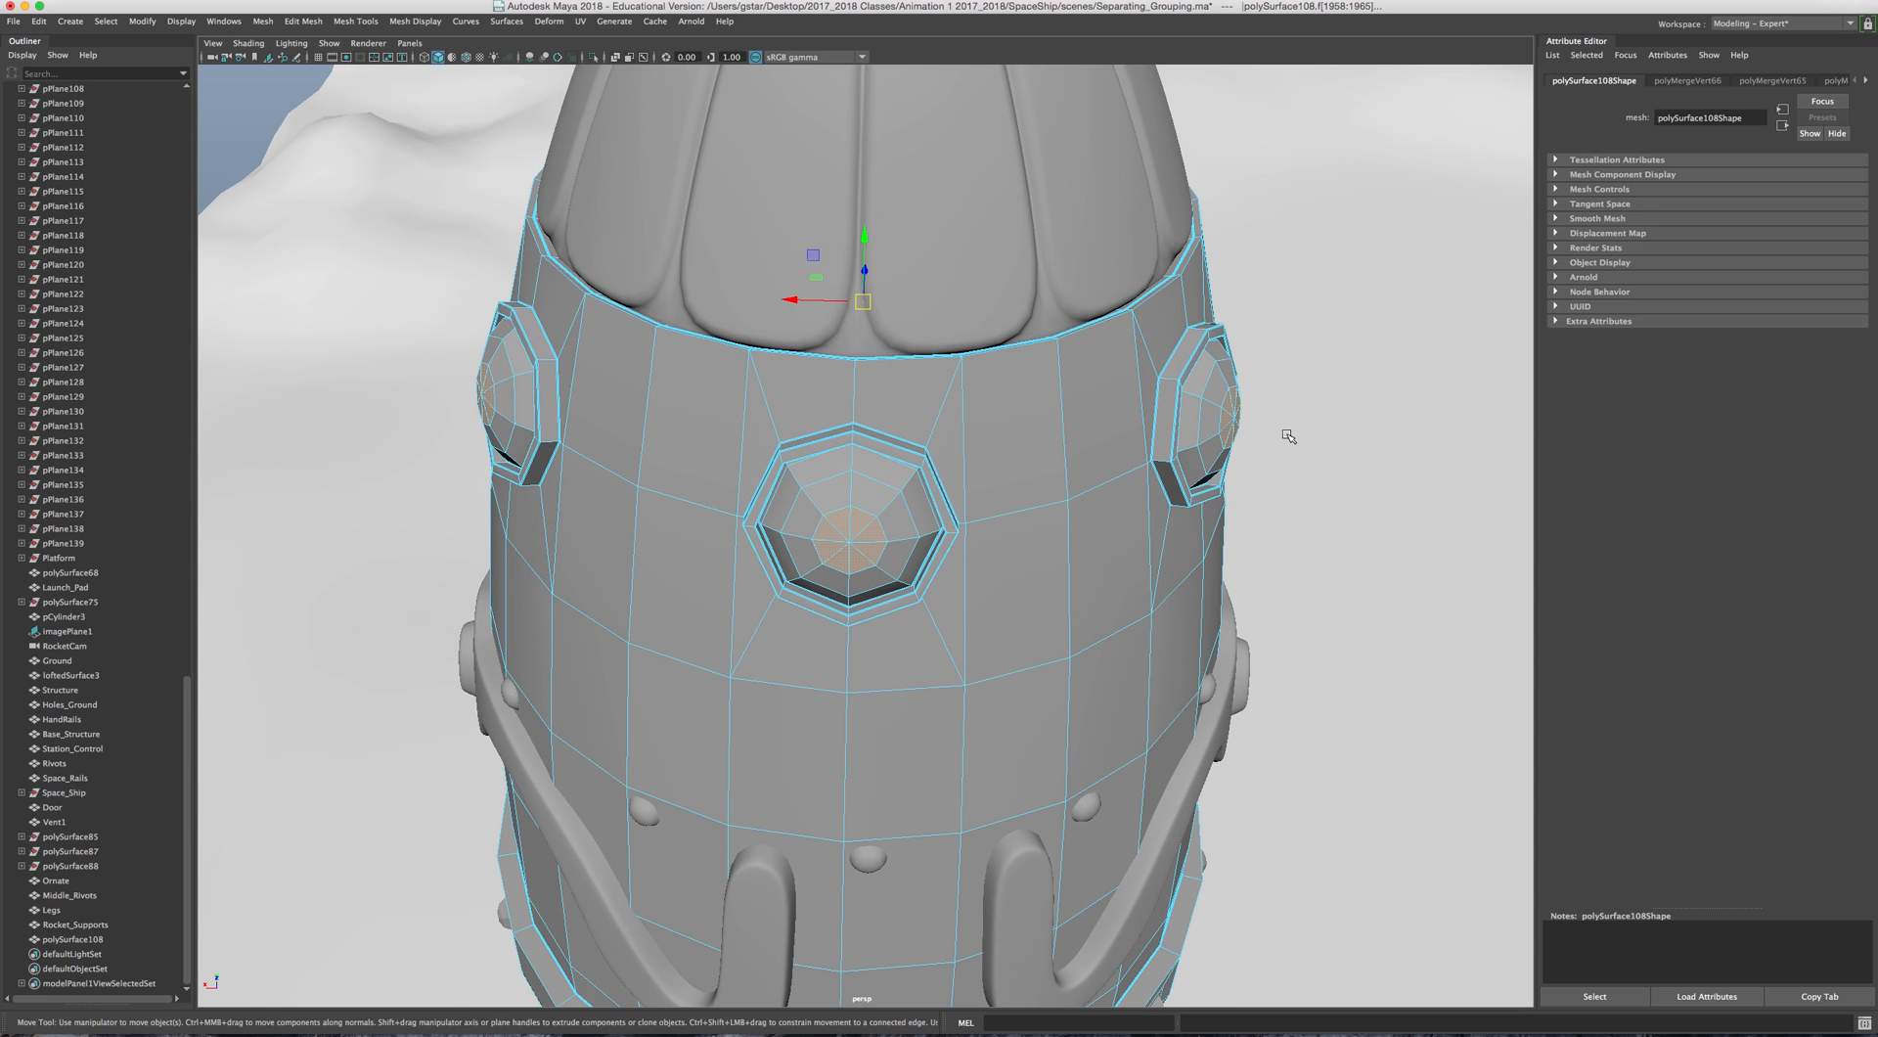
Step: Grow the face selection outward until it covers the glass and the complete frame of each round window
key("shift+period")
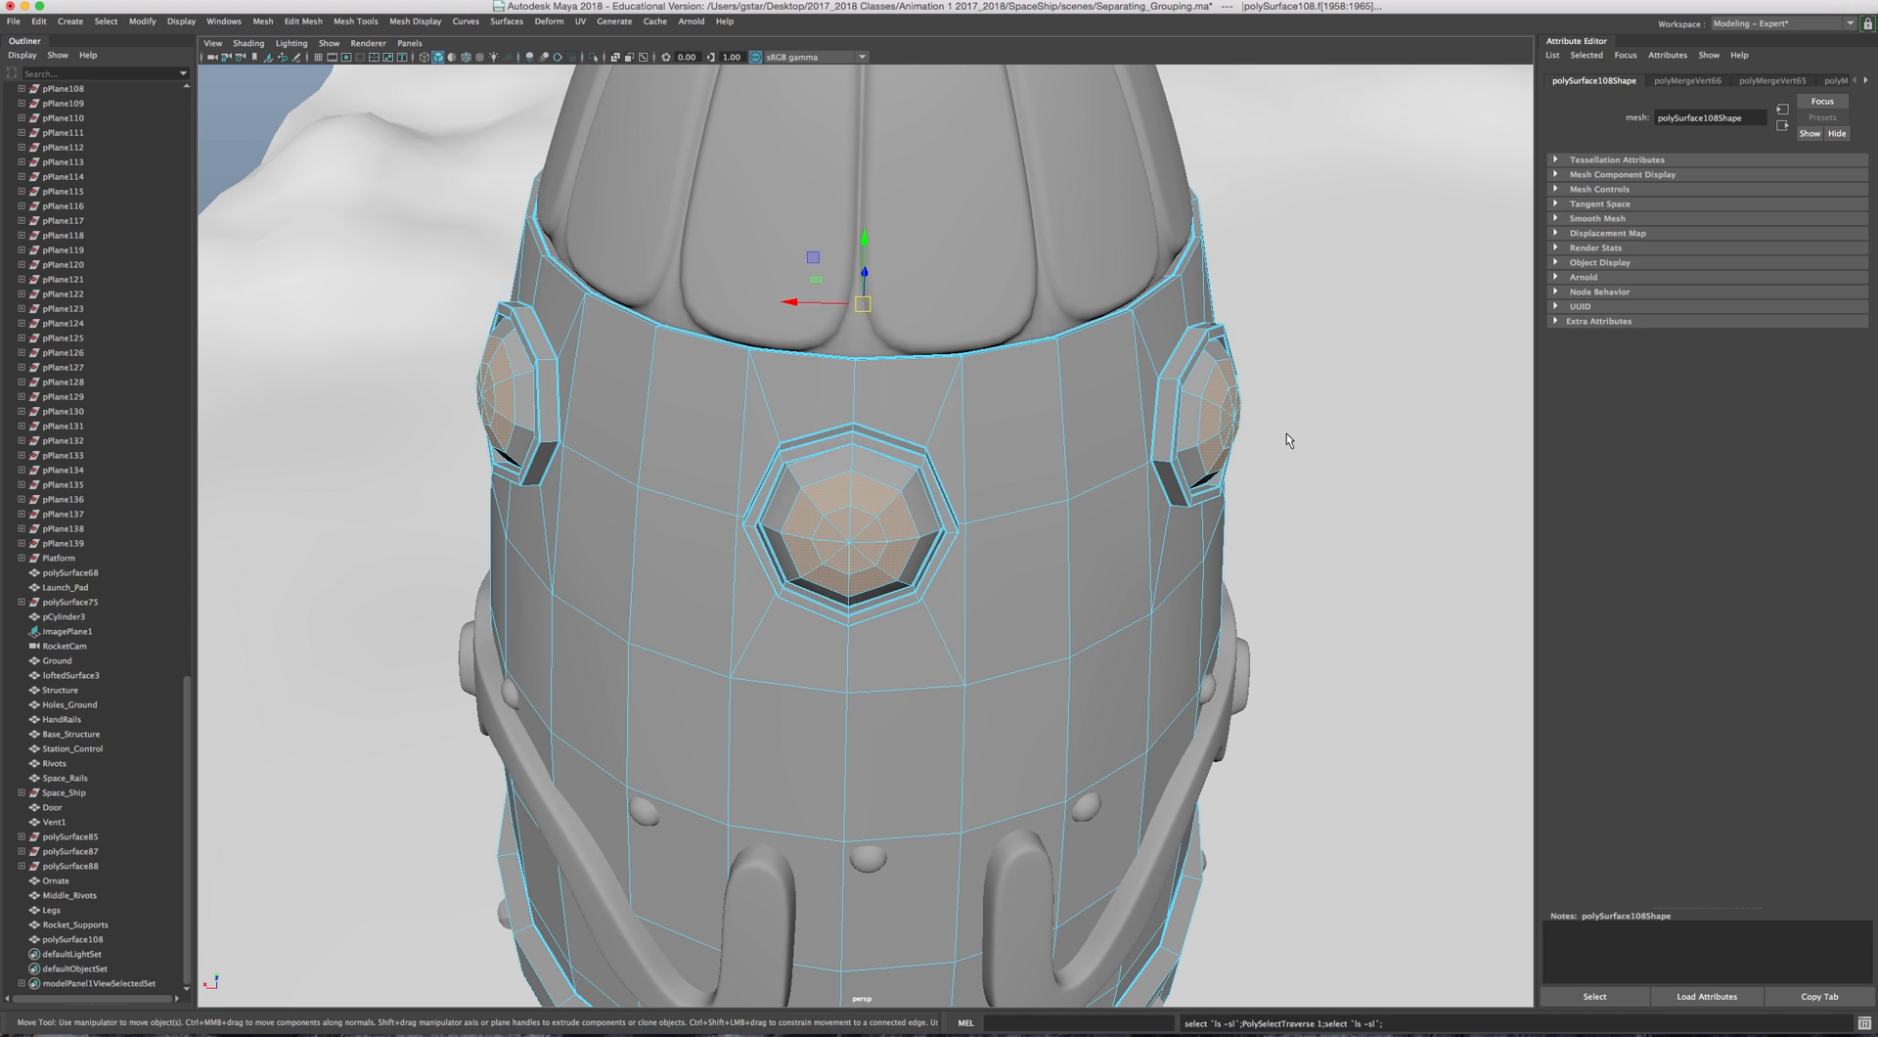
key("shift+period")
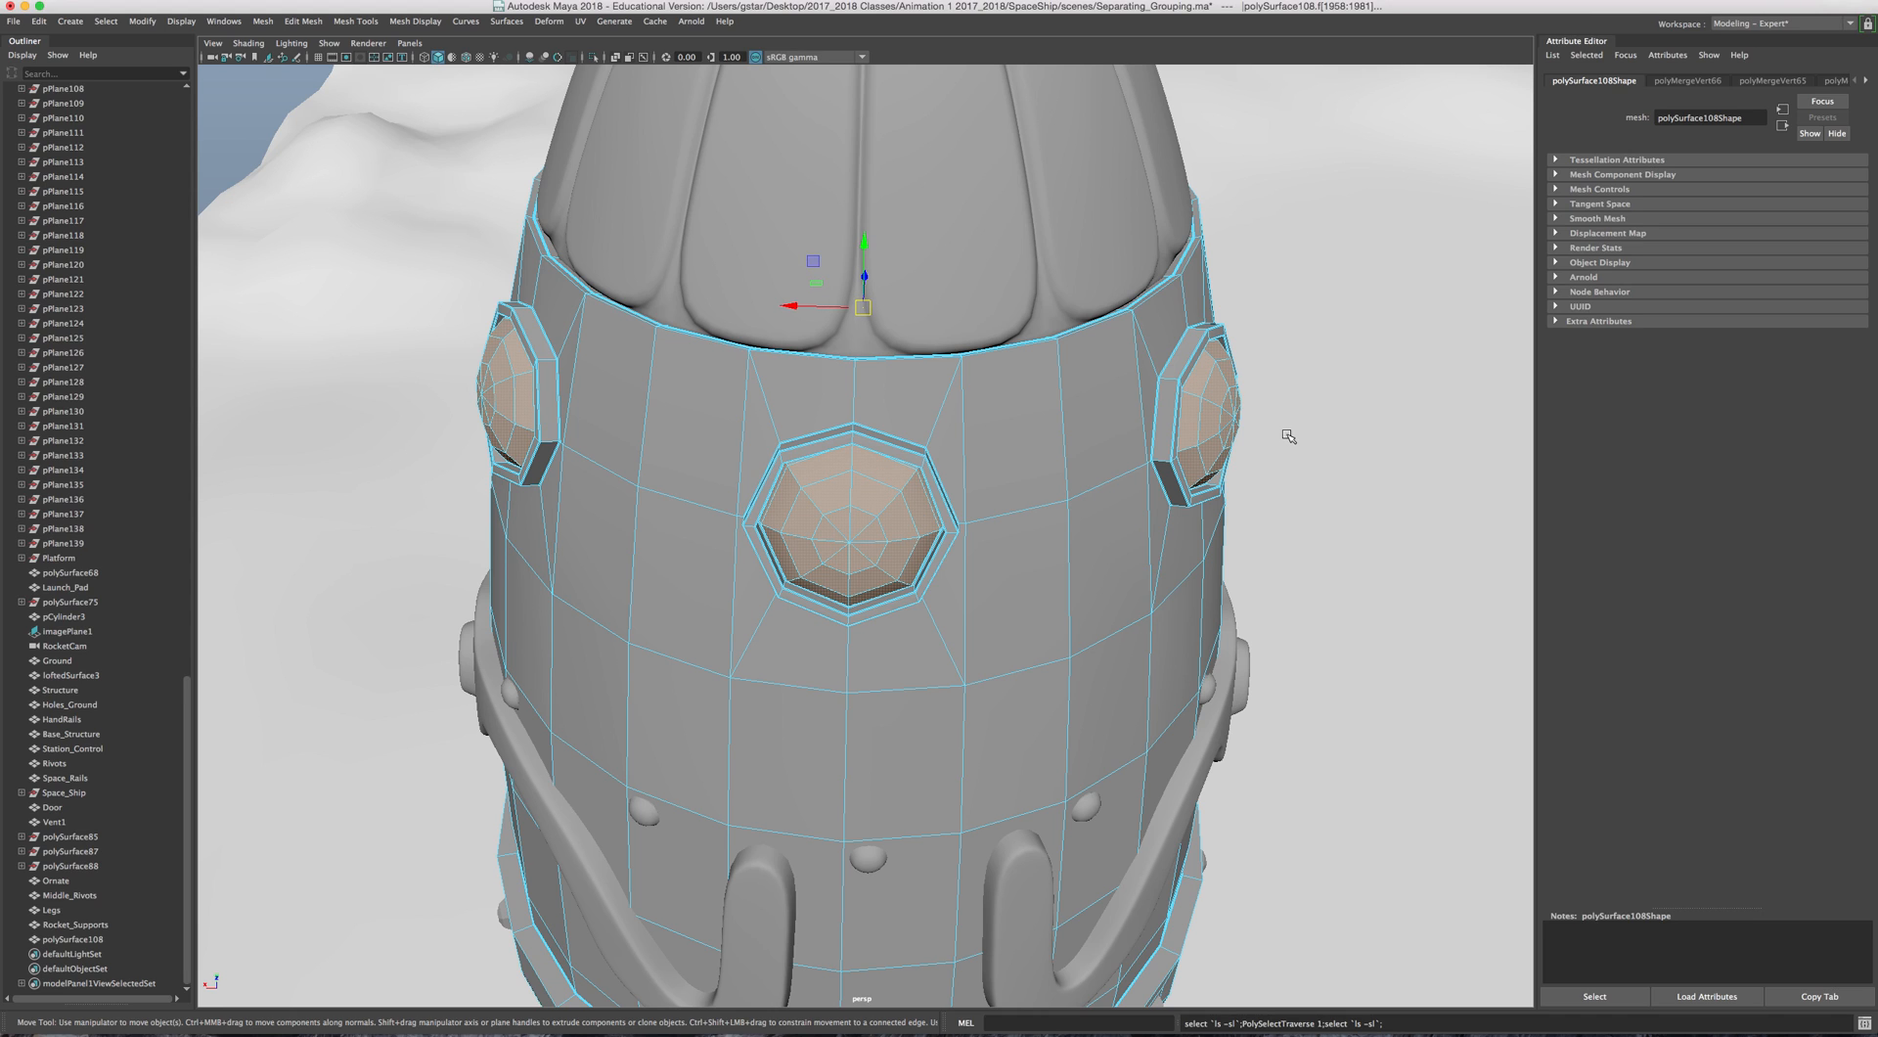
left_click_drag(1199, 489, 1152, 492, "alt")
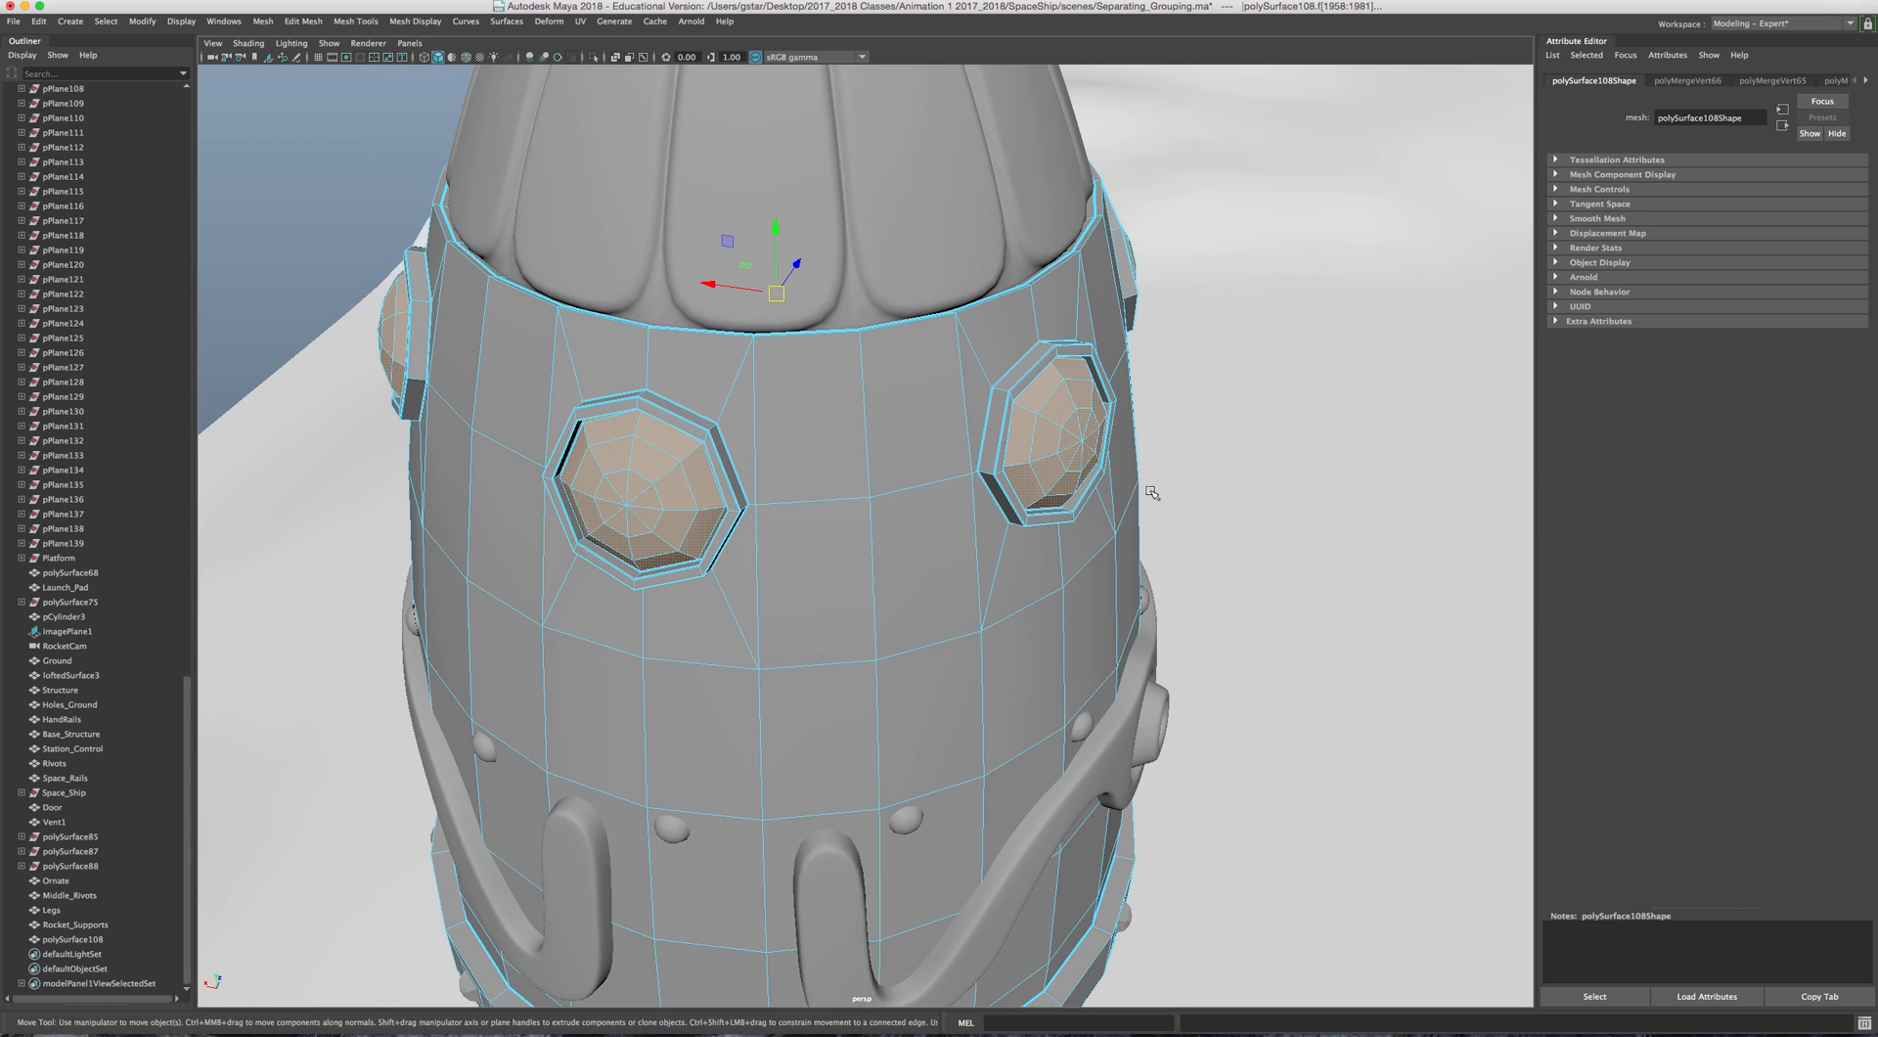
scroll(954, 490, "up", 3)
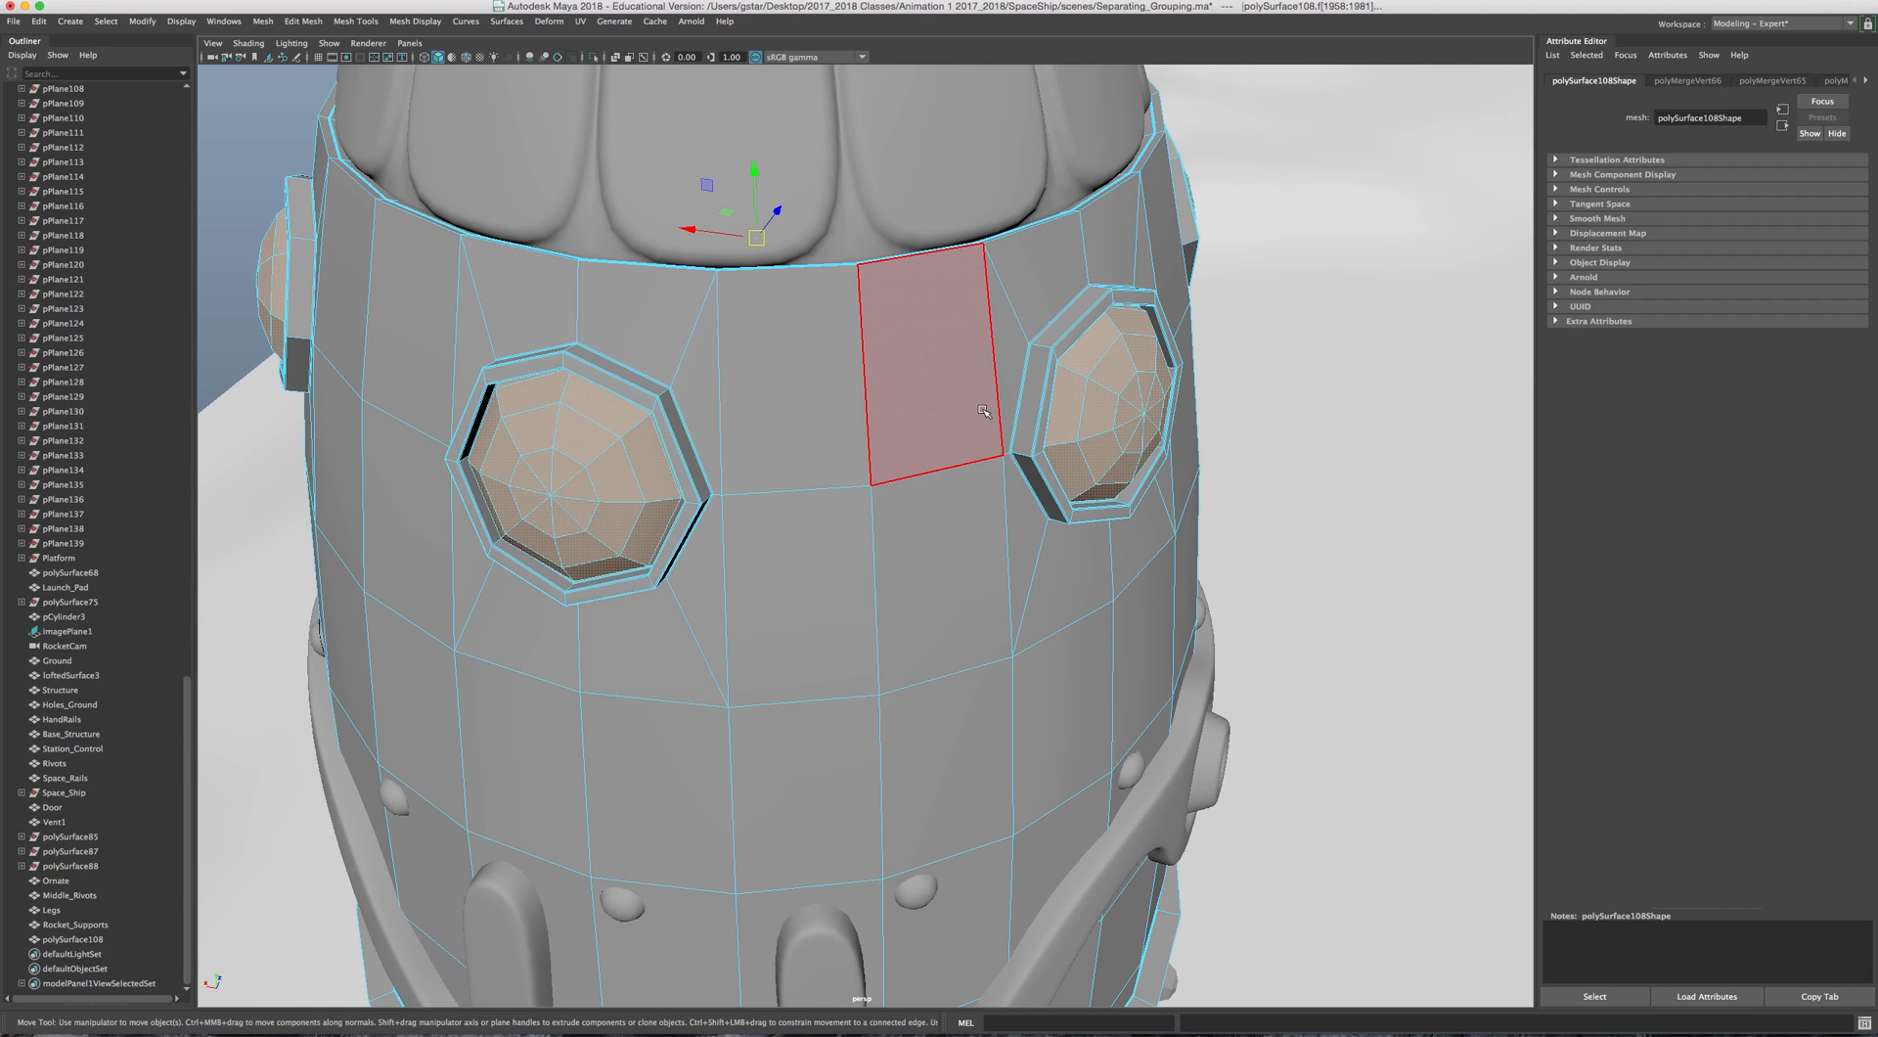
key("shift+period")
key("shift+period")
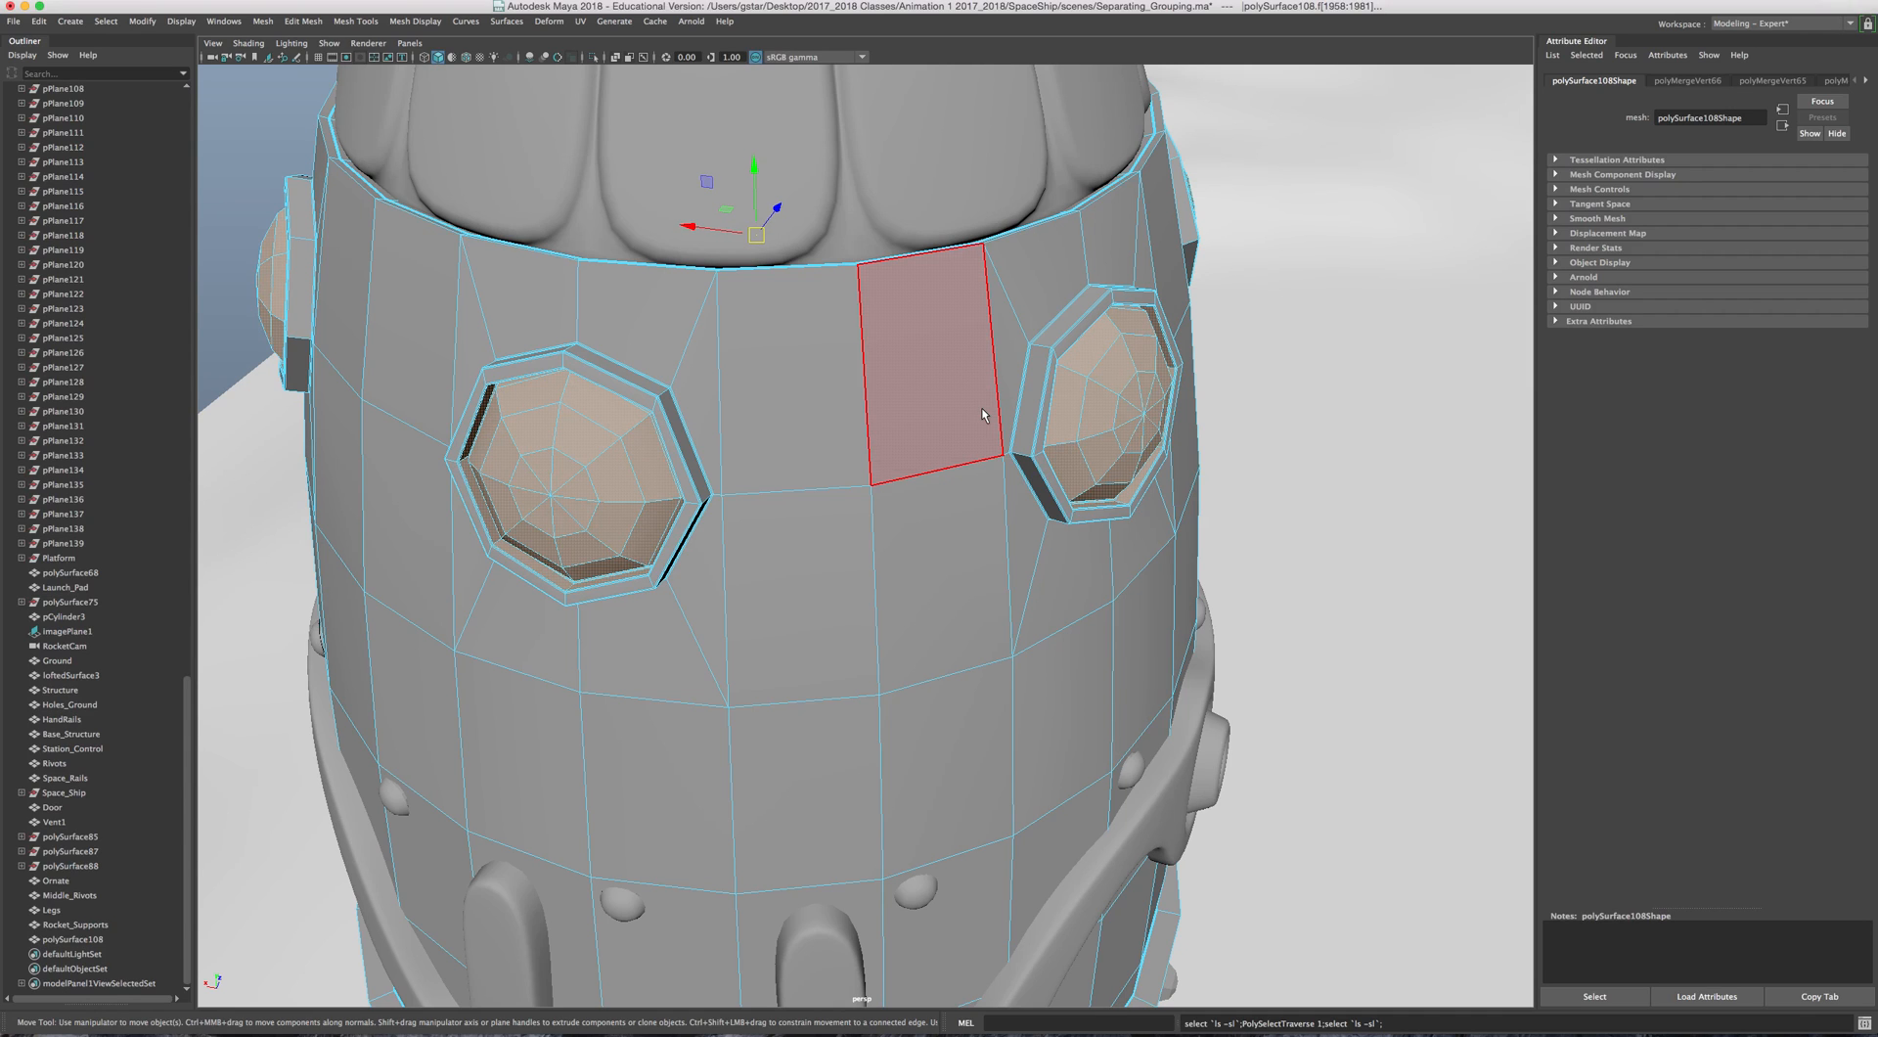
key("shift+period")
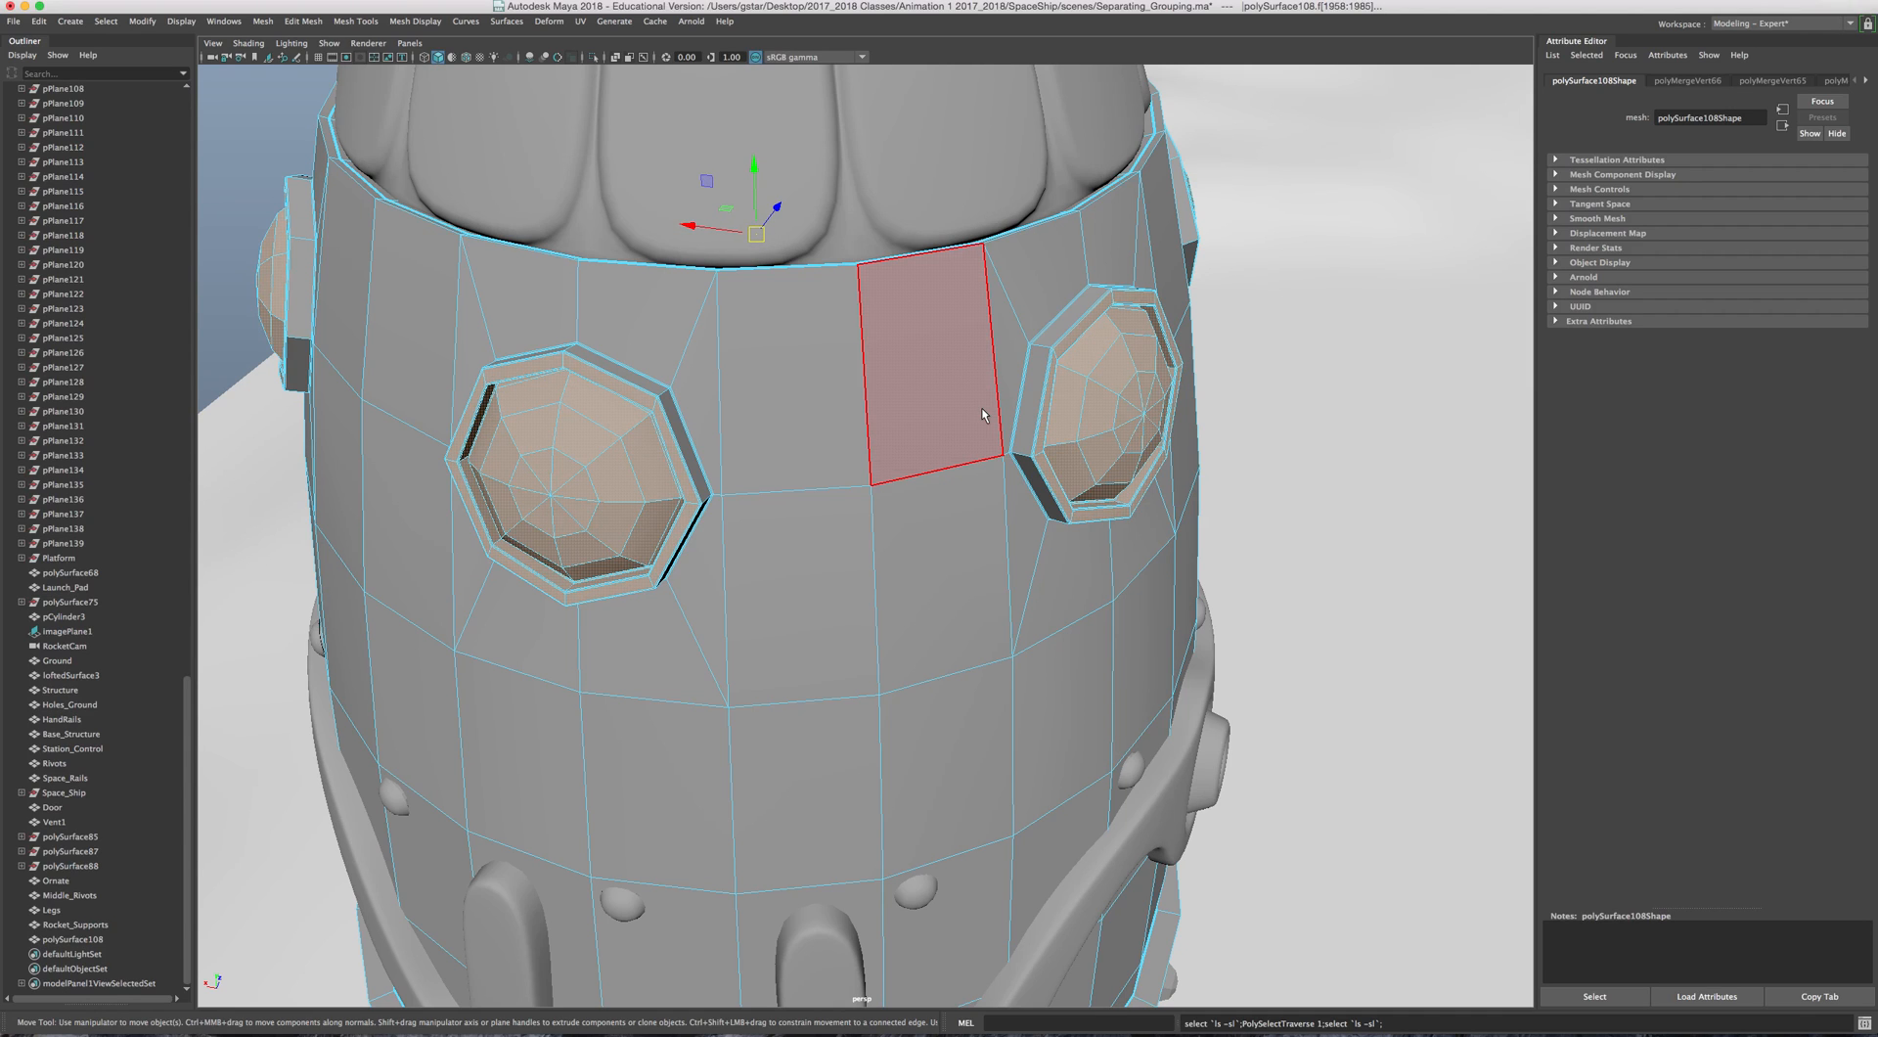
key("shift+period")
scroll(983, 410, "up", 5)
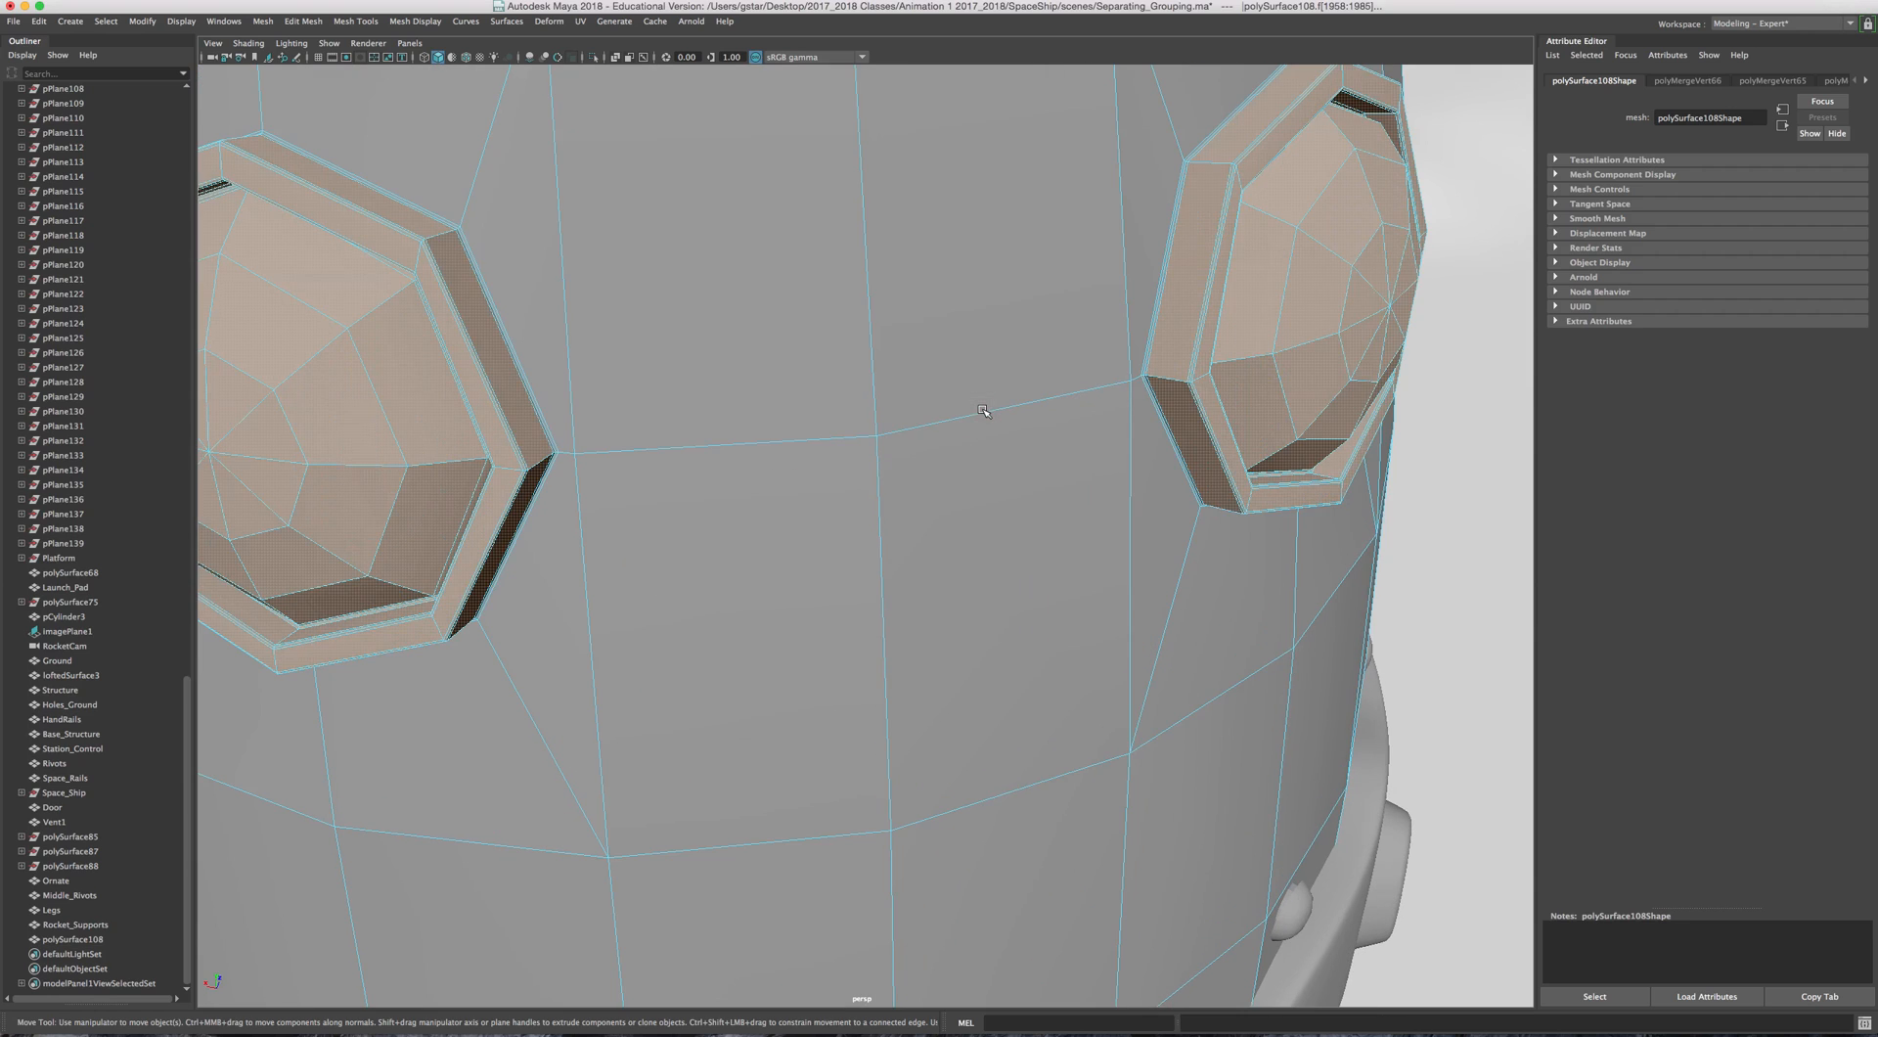
middle_click_drag(690, 401, 761, 467, "alt")
scroll(761, 467, "up", 5)
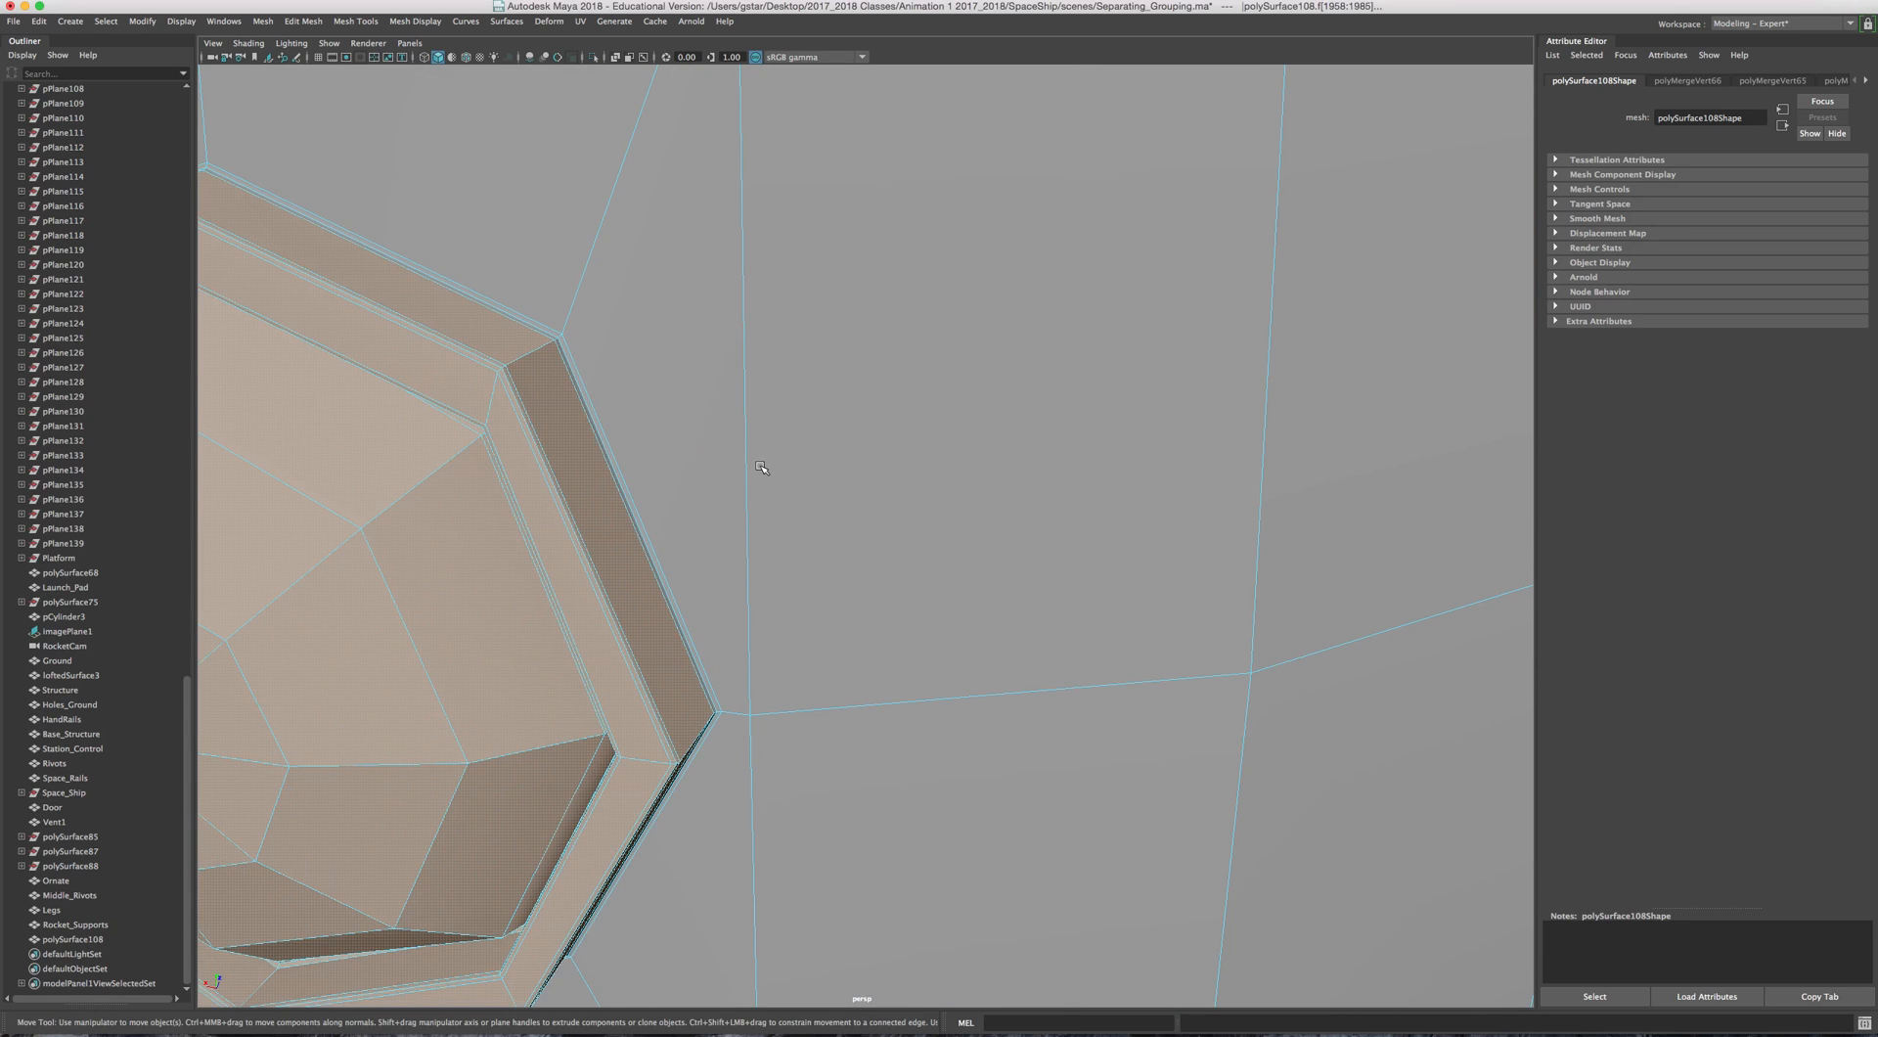
key("shift+period")
key("f")
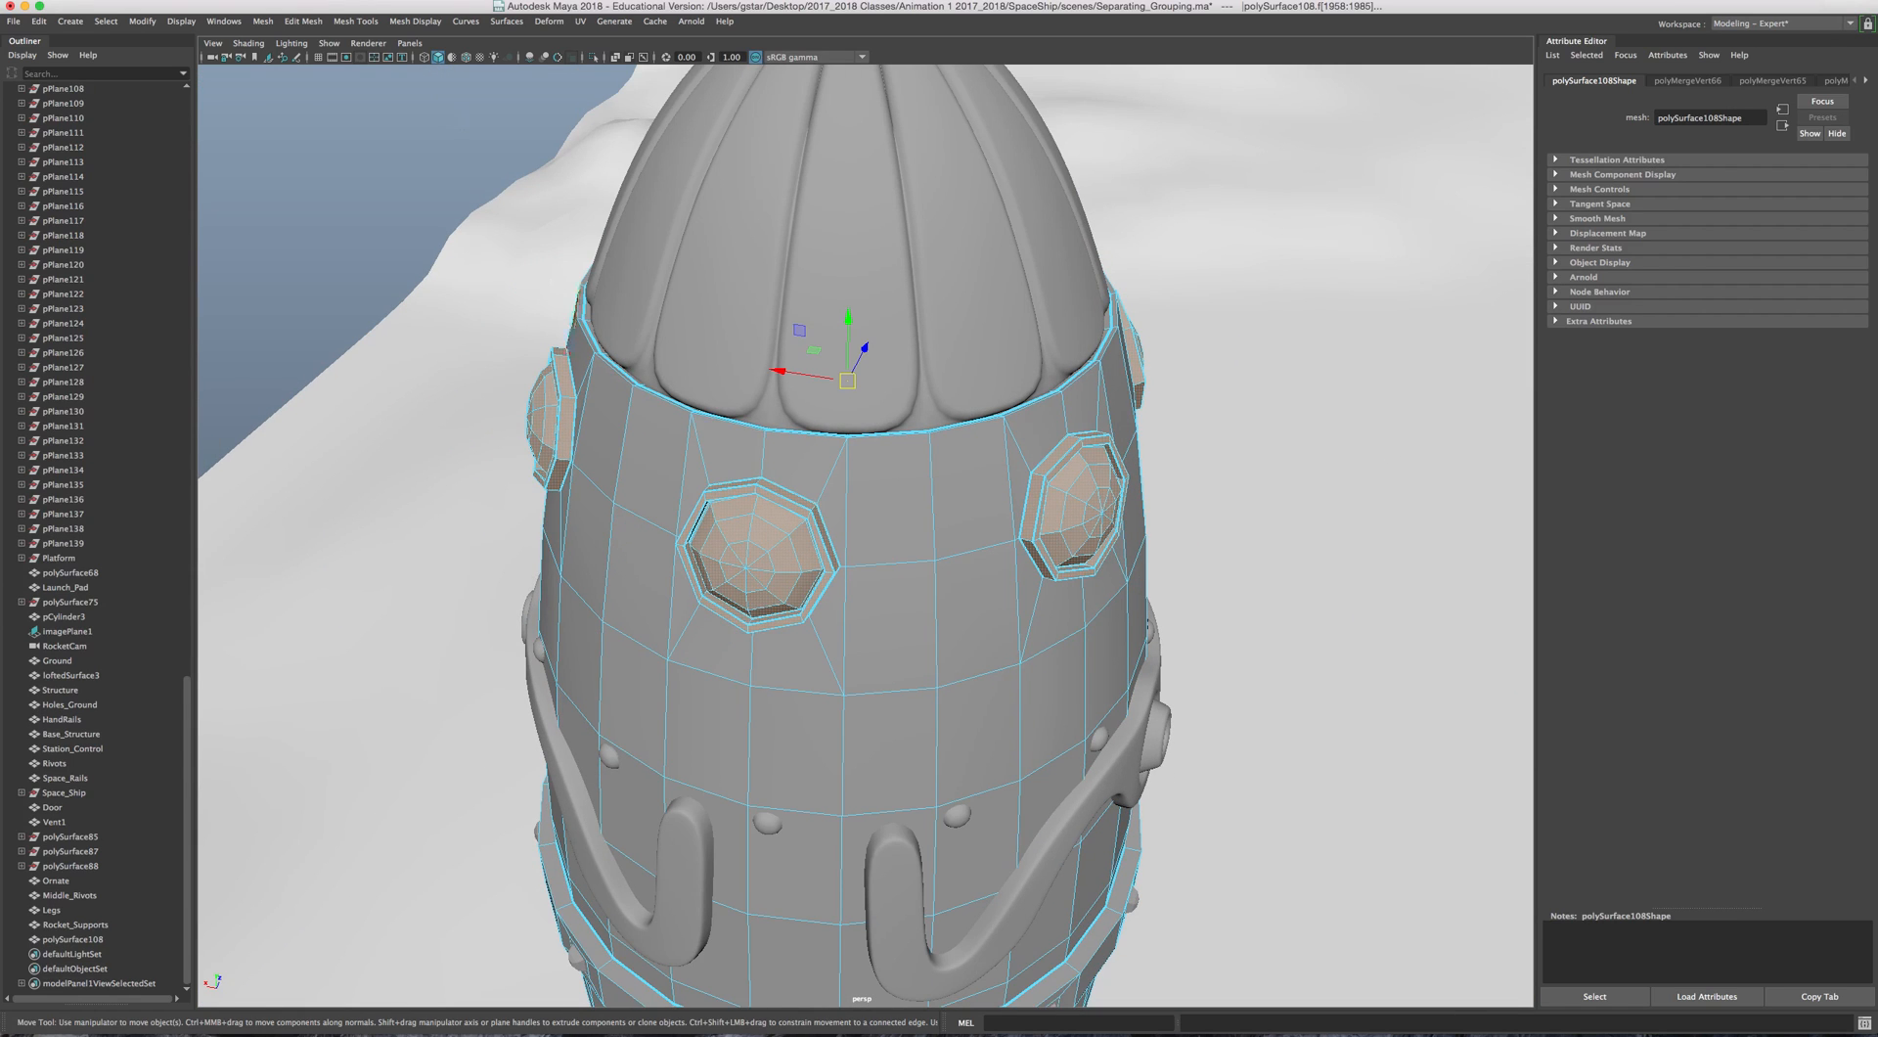
Step: Extract the selected window faces from the rocket hull and return to object mode
left_click(303, 21)
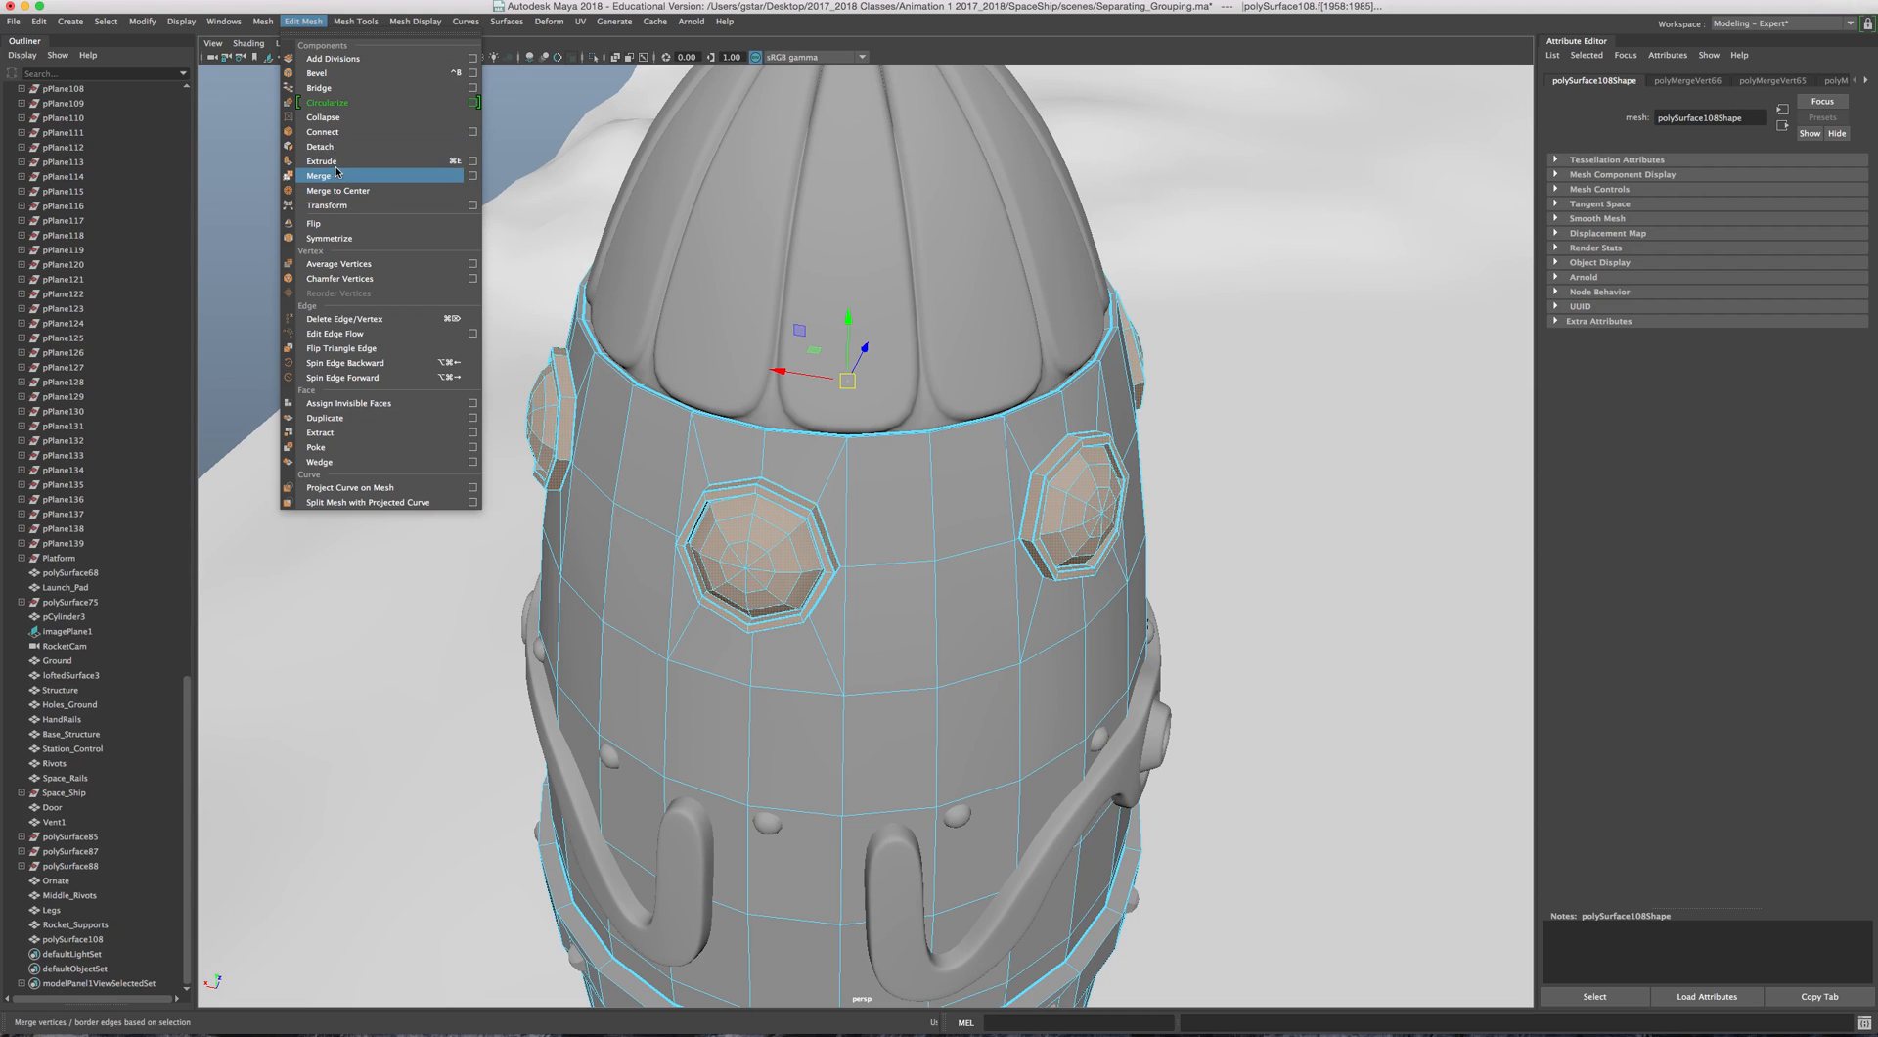
left_click(323, 433)
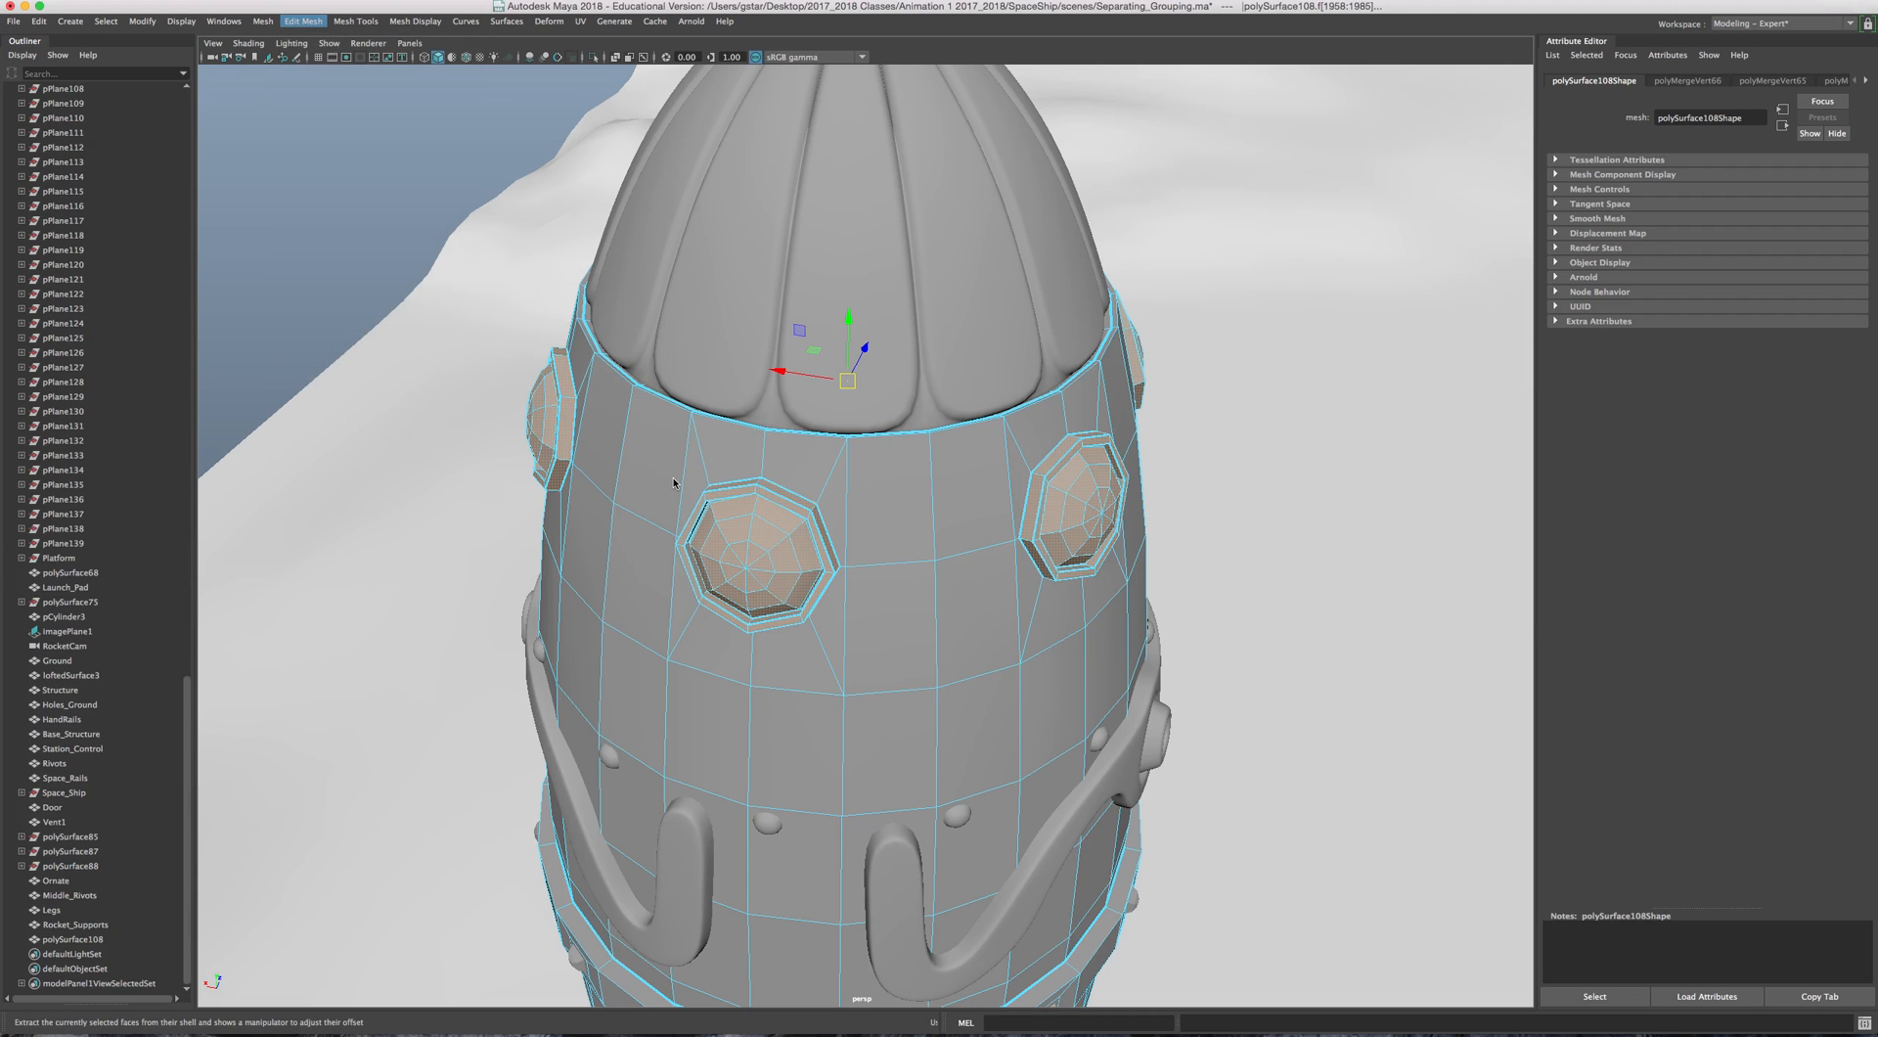
right_click_drag(637, 457, 689, 430)
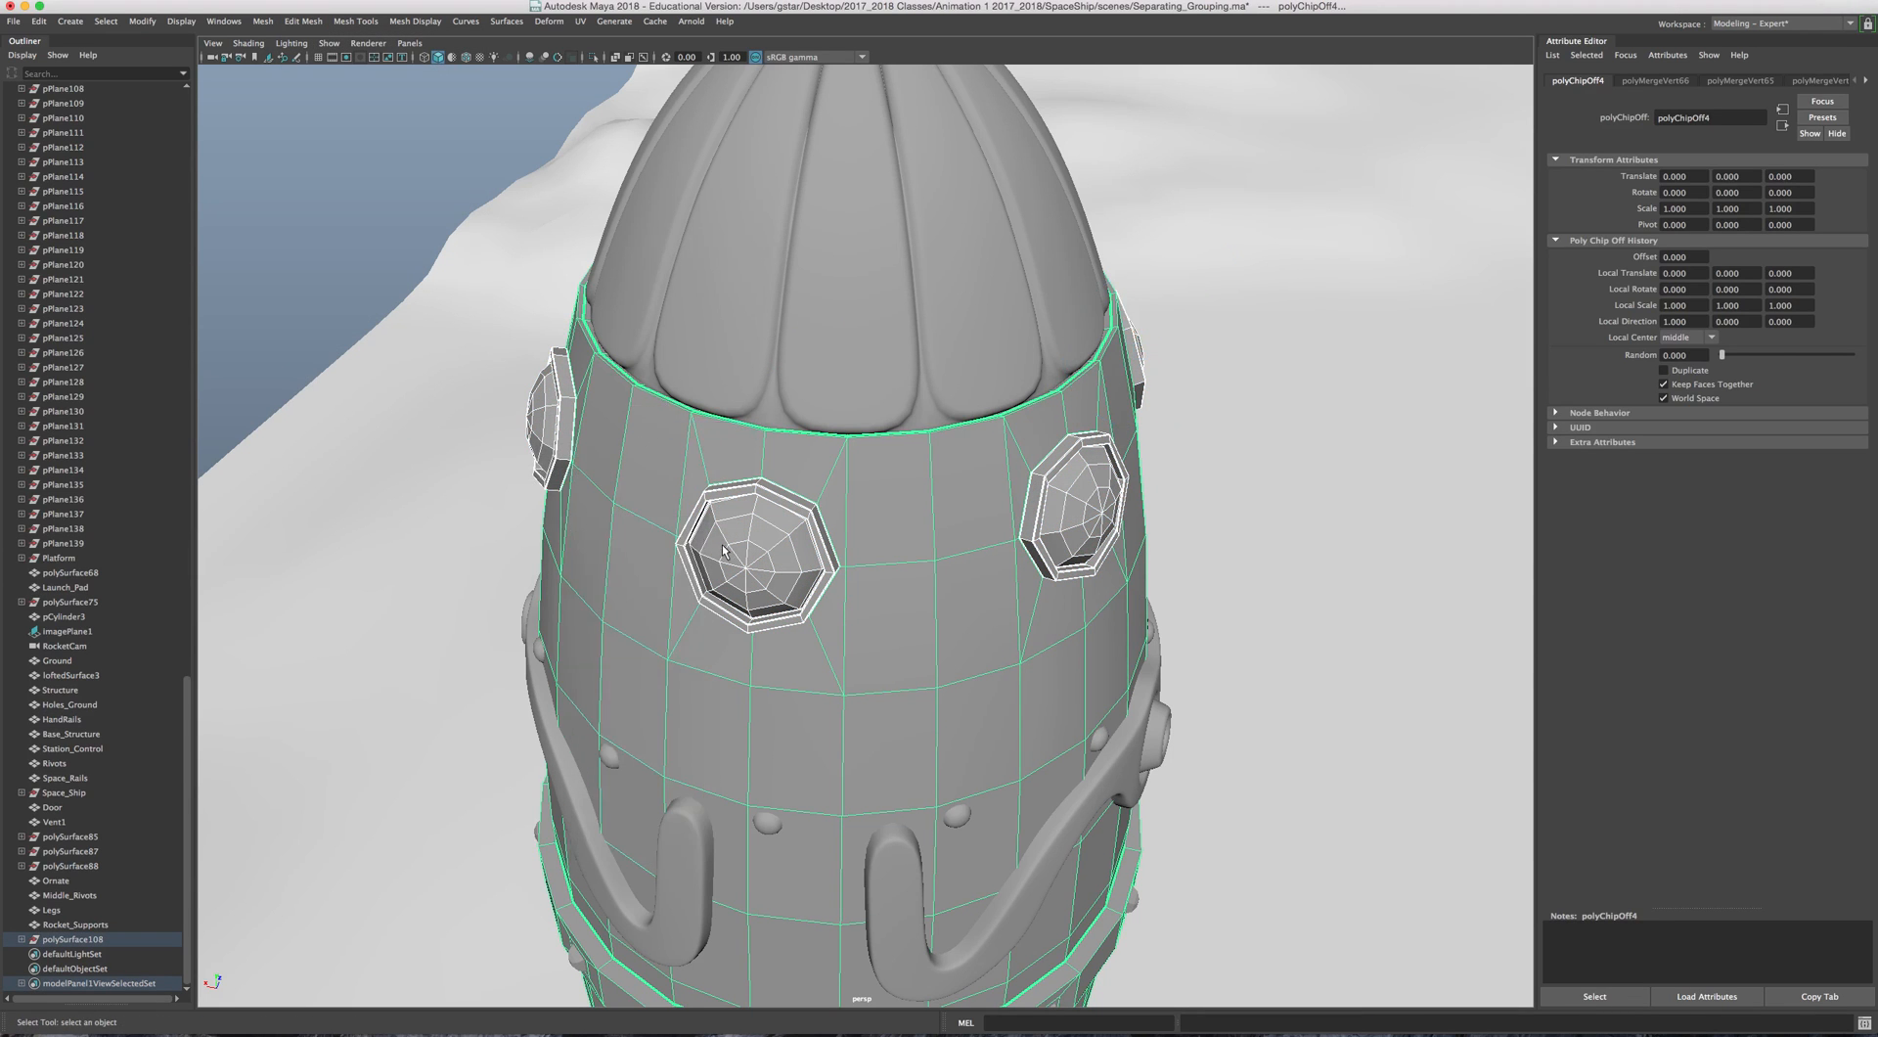
Step: Select the extracted window meshes around the rocket and combine them into a single mesh
left_click(782, 544)
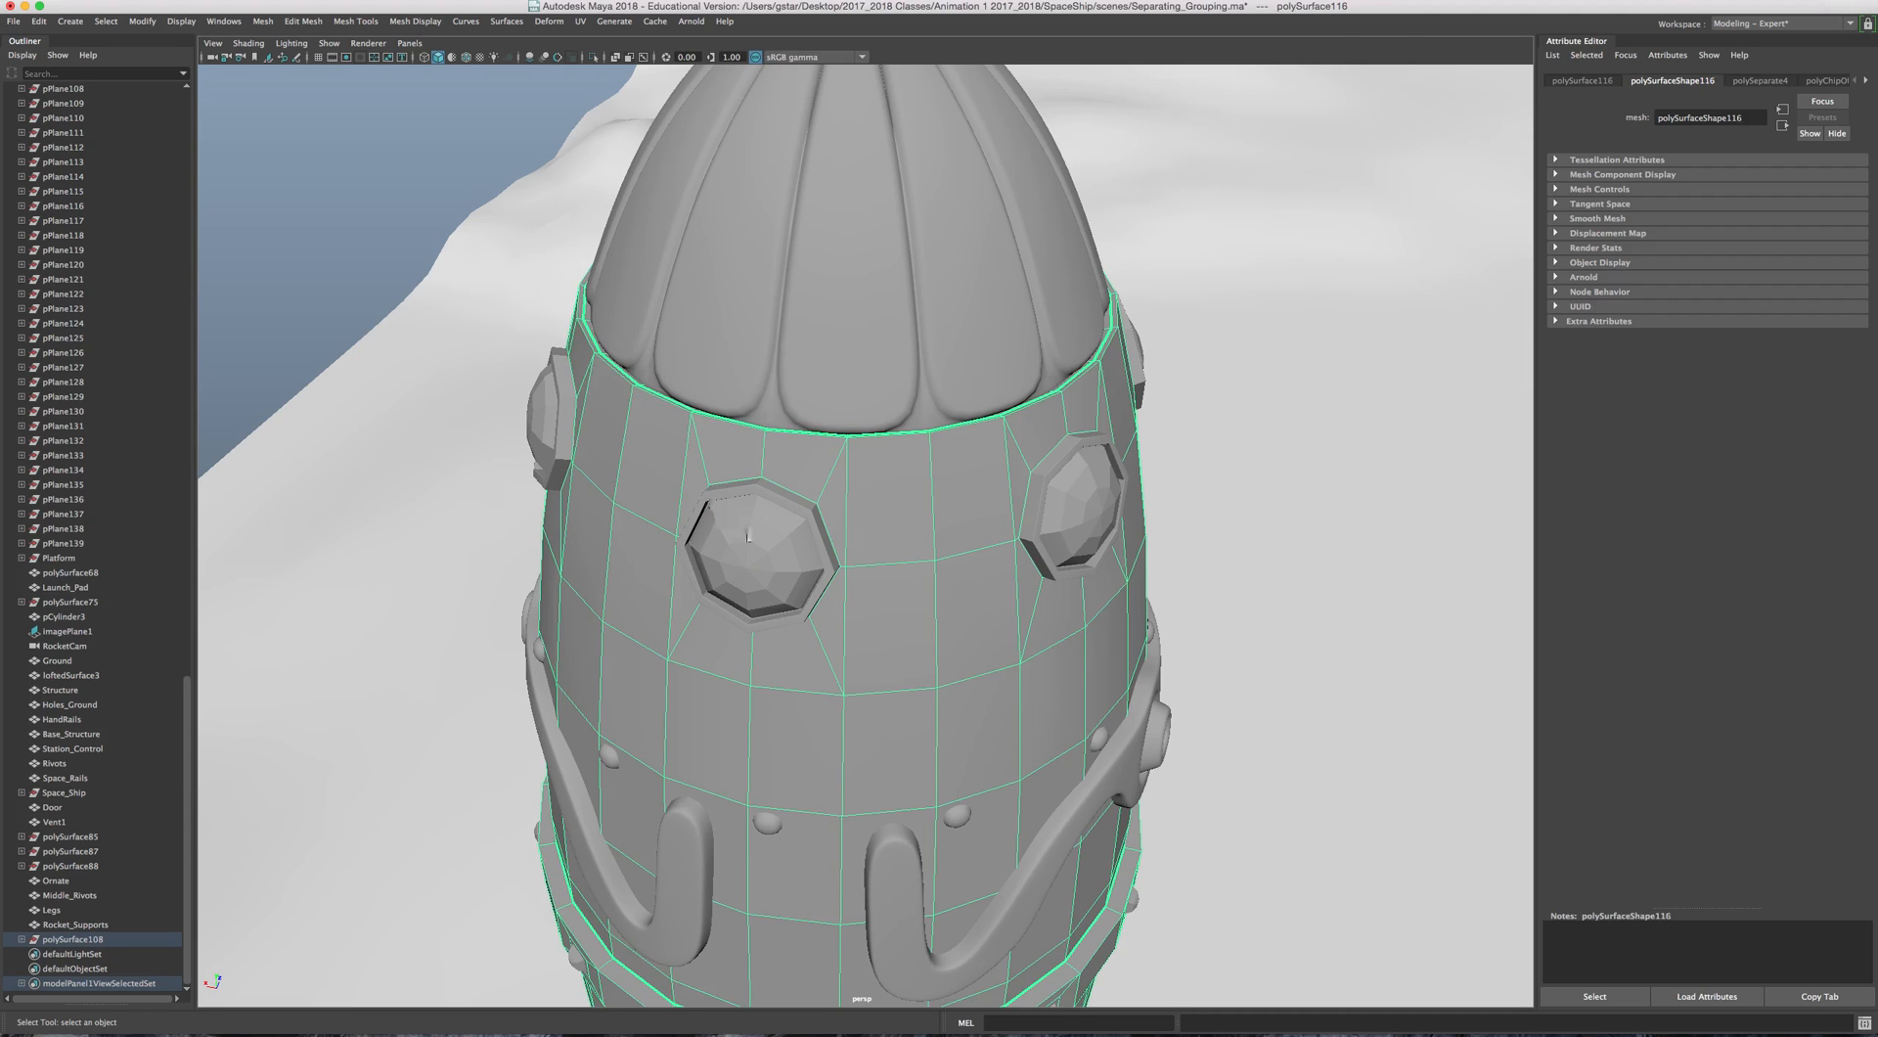
left_click(575, 439)
left_click_drag(1076, 504, 920, 504, "alt")
left_click(922, 514, "shift")
left_click_drag(1077, 504, 790, 311, "alt")
left_click(831, 455, "shift")
left_click(794, 312, "shift")
left_click_drag(954, 396, 789, 380, "alt")
left_click(1033, 429, "shift")
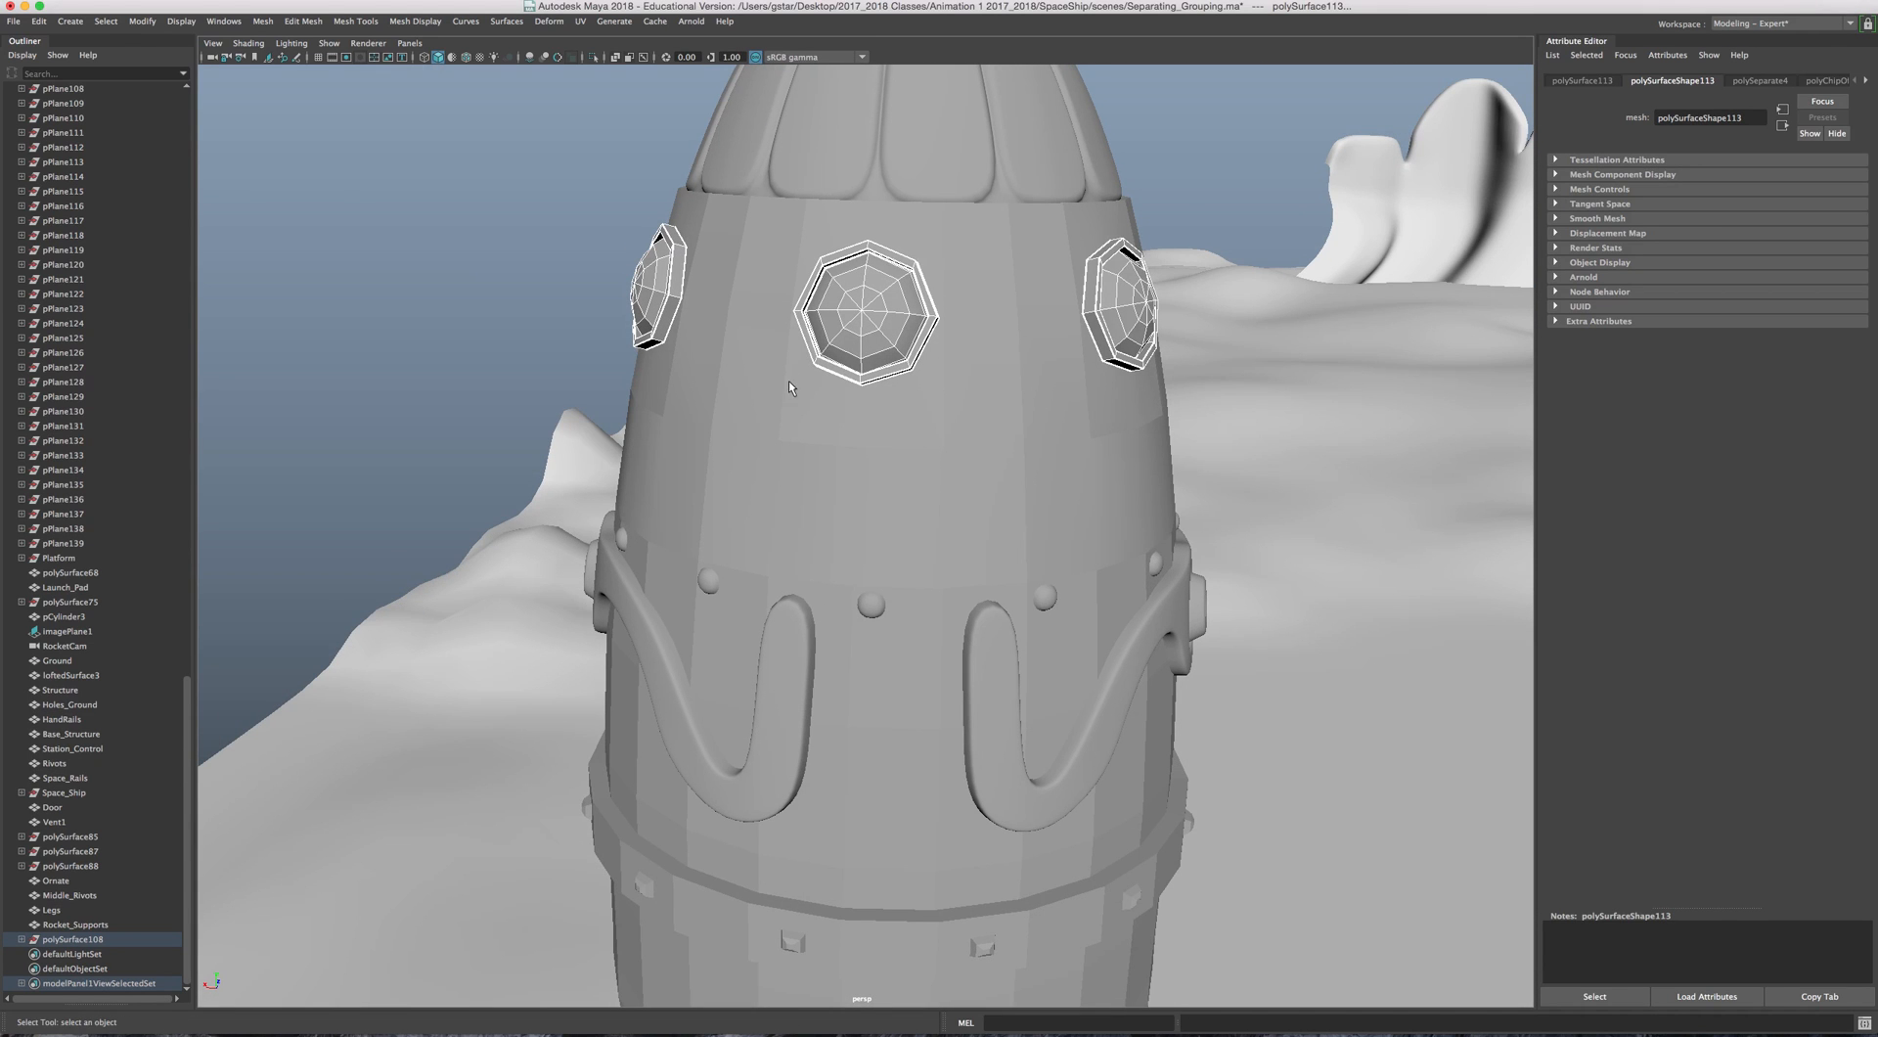
left_click(270, 25)
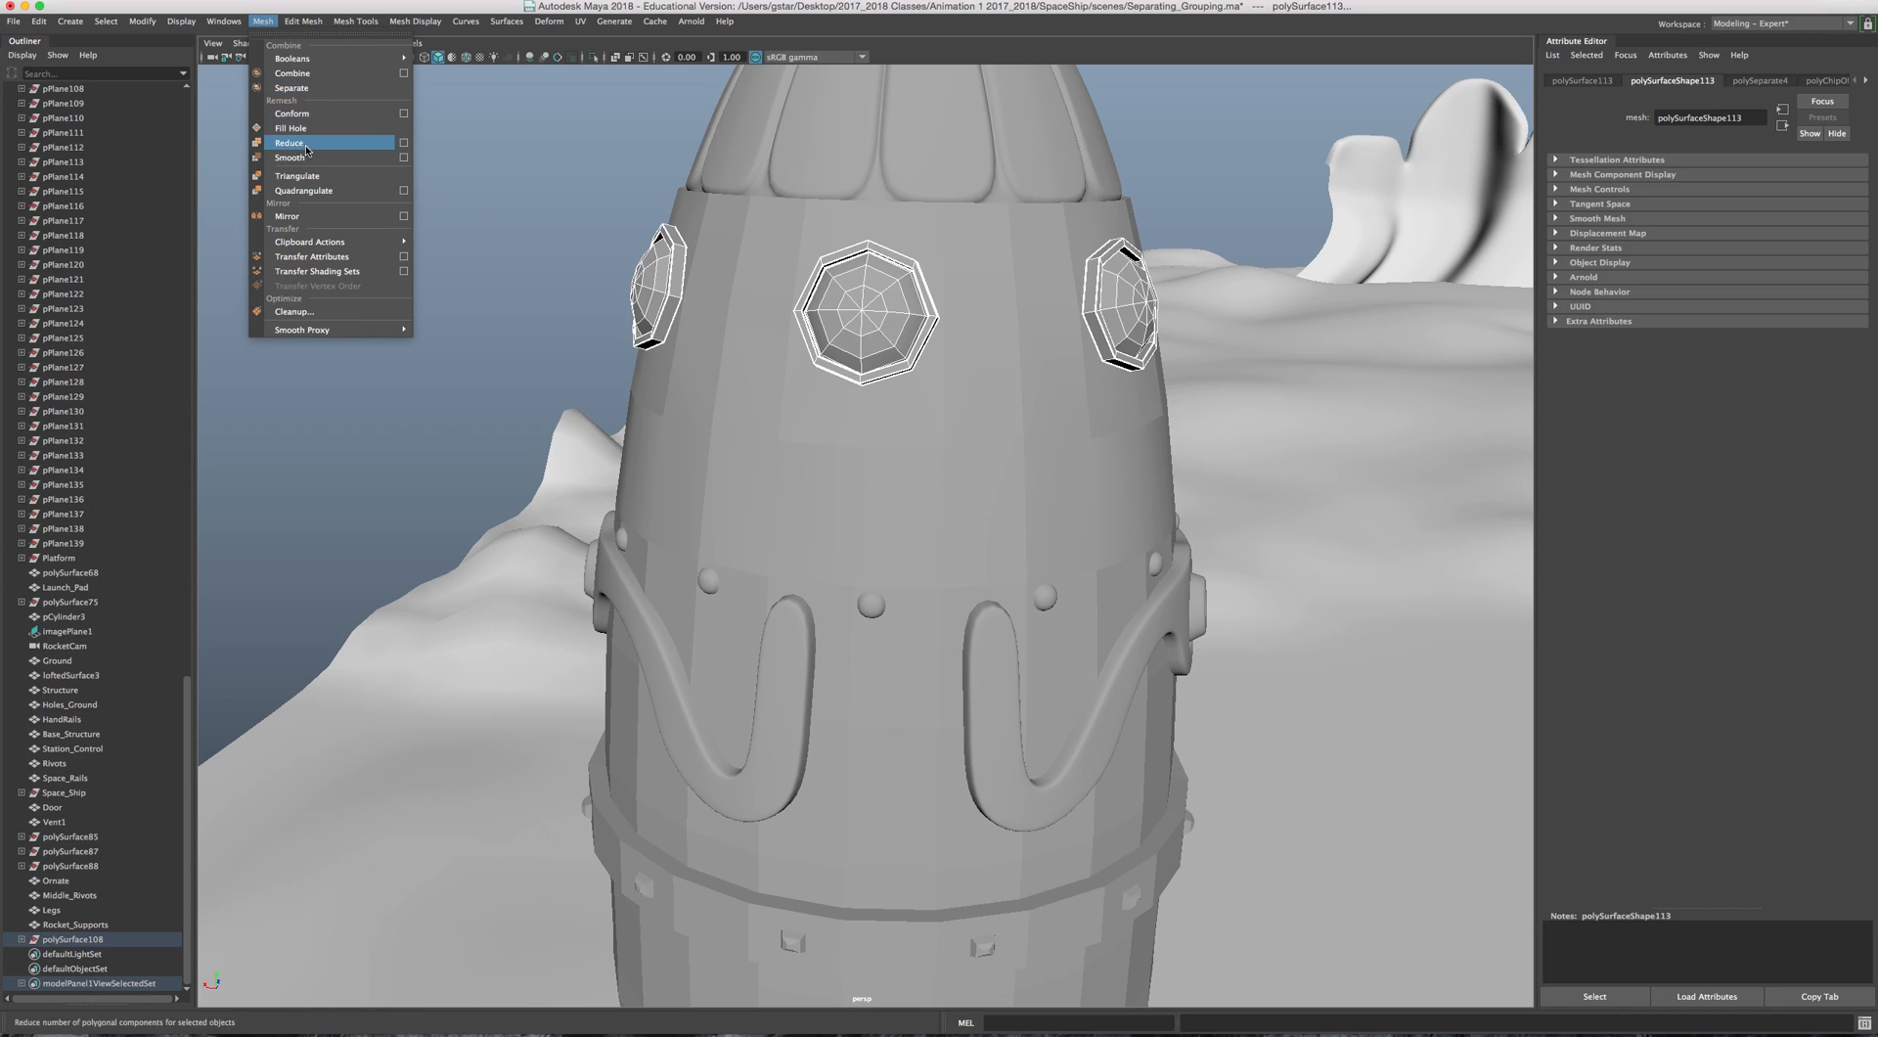
left_click(304, 75)
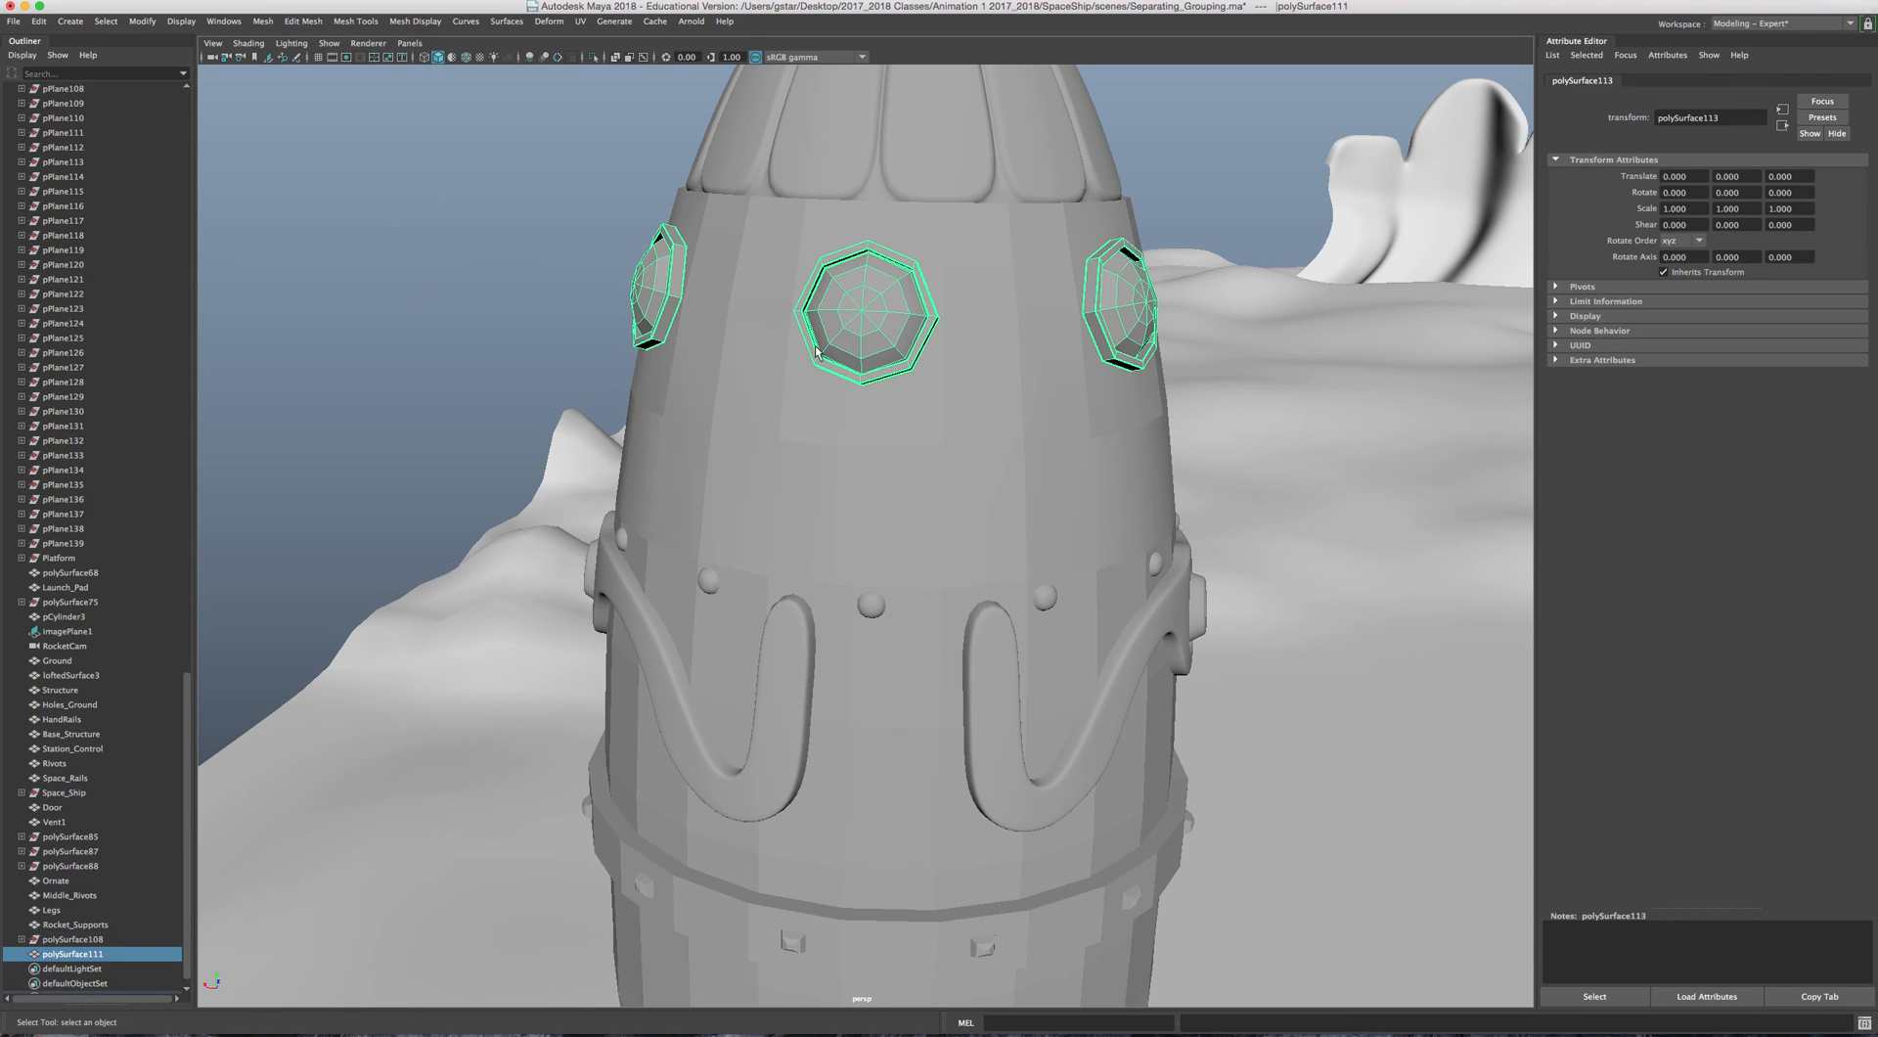
Step: Select the central faces of each glass dome on the combined windows mesh
left_click_drag(865, 332, 847, 328, "alt")
right_click_drag(842, 330, 843, 365)
left_click_drag(842, 365, 847, 365, "alt")
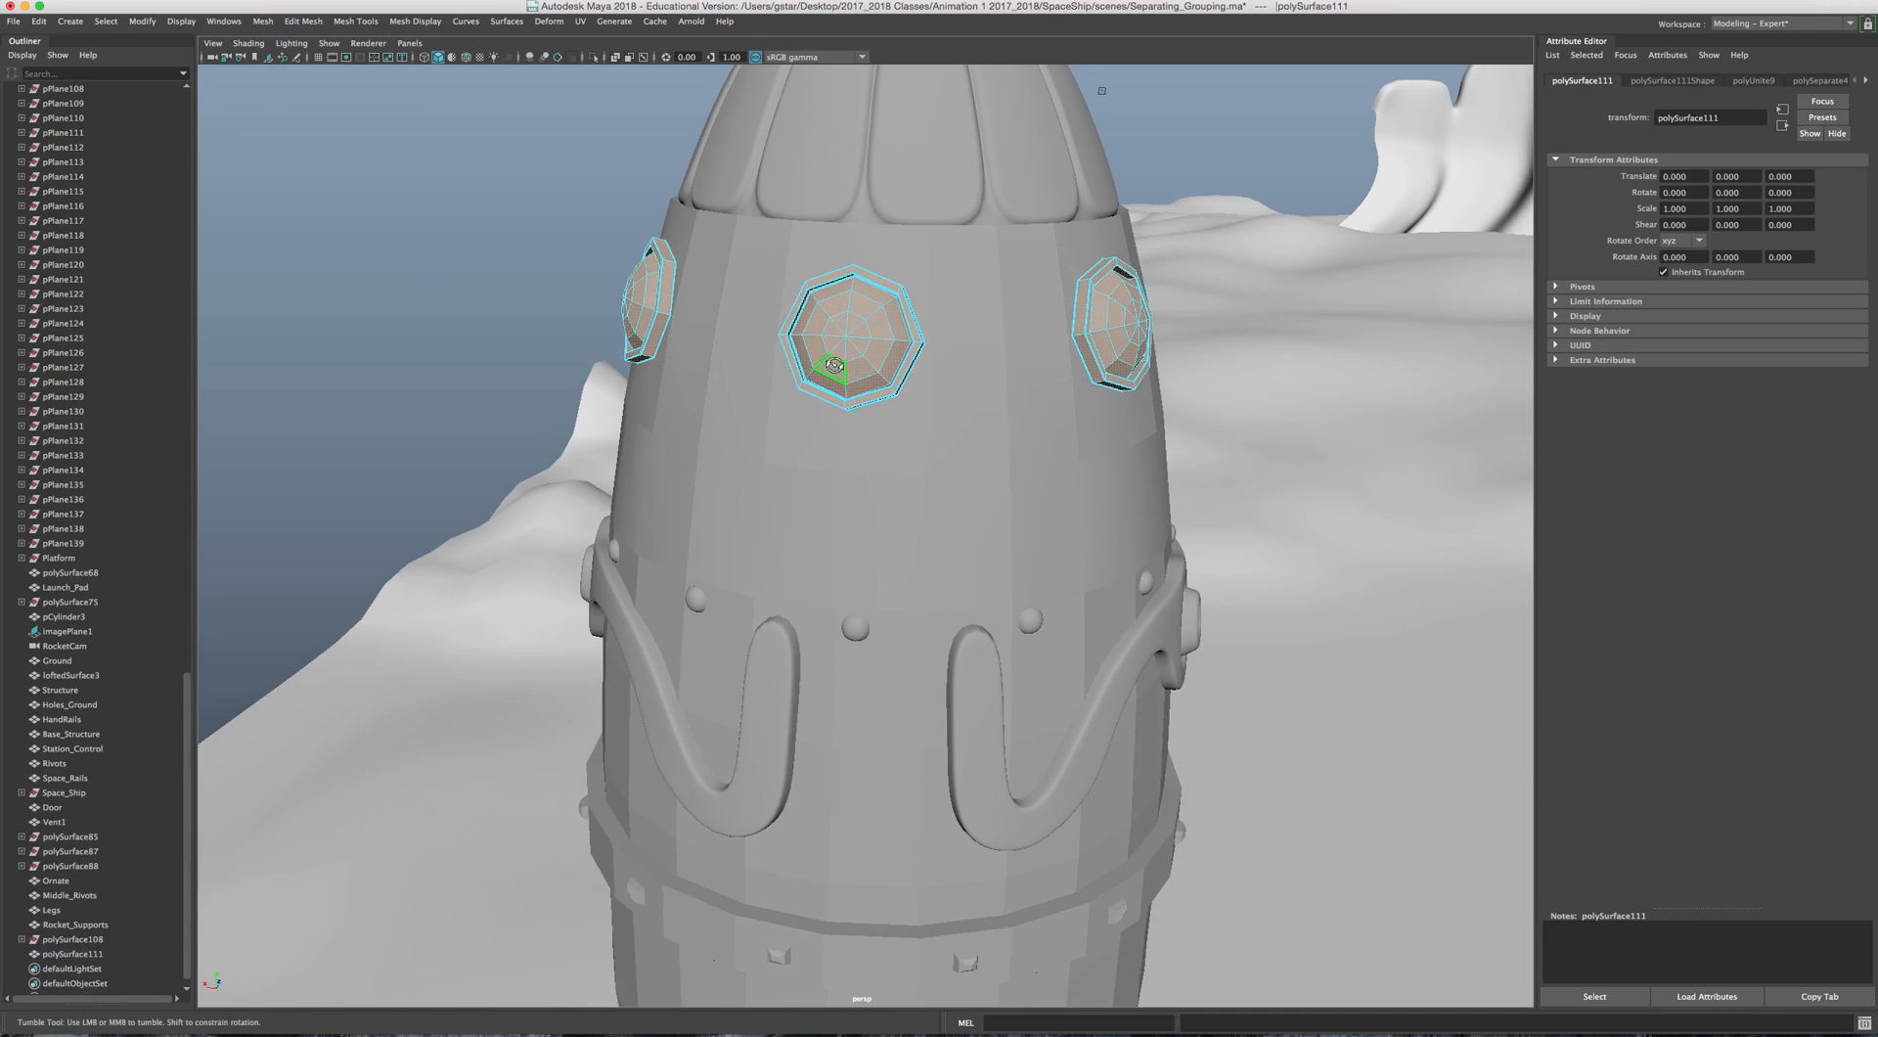
right_click_drag(848, 365, 861, 346, "alt")
left_click_drag(862, 346, 871, 358, "alt")
left_click(879, 402)
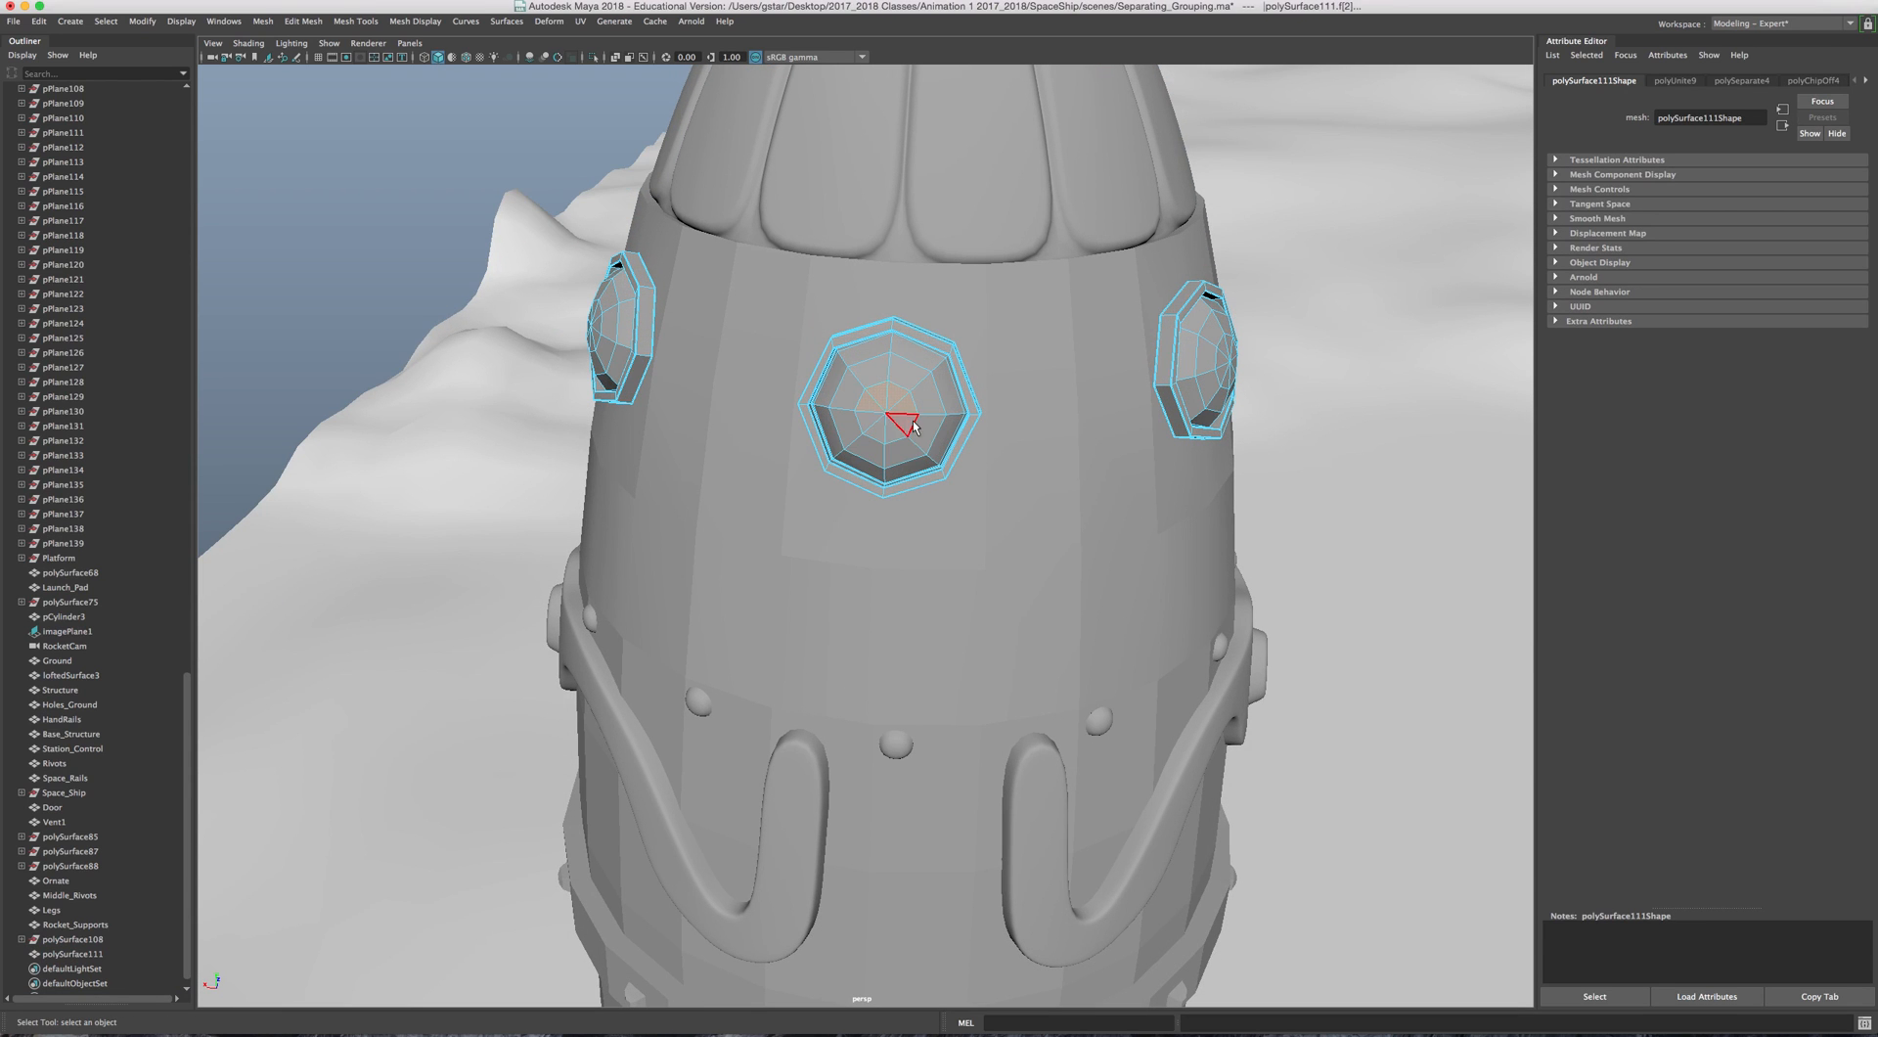
left_click_drag(890, 424, 892, 427)
left_click_drag(953, 421, 1006, 504, "alt")
left_click_drag(1397, 368, 1393, 369, "alt")
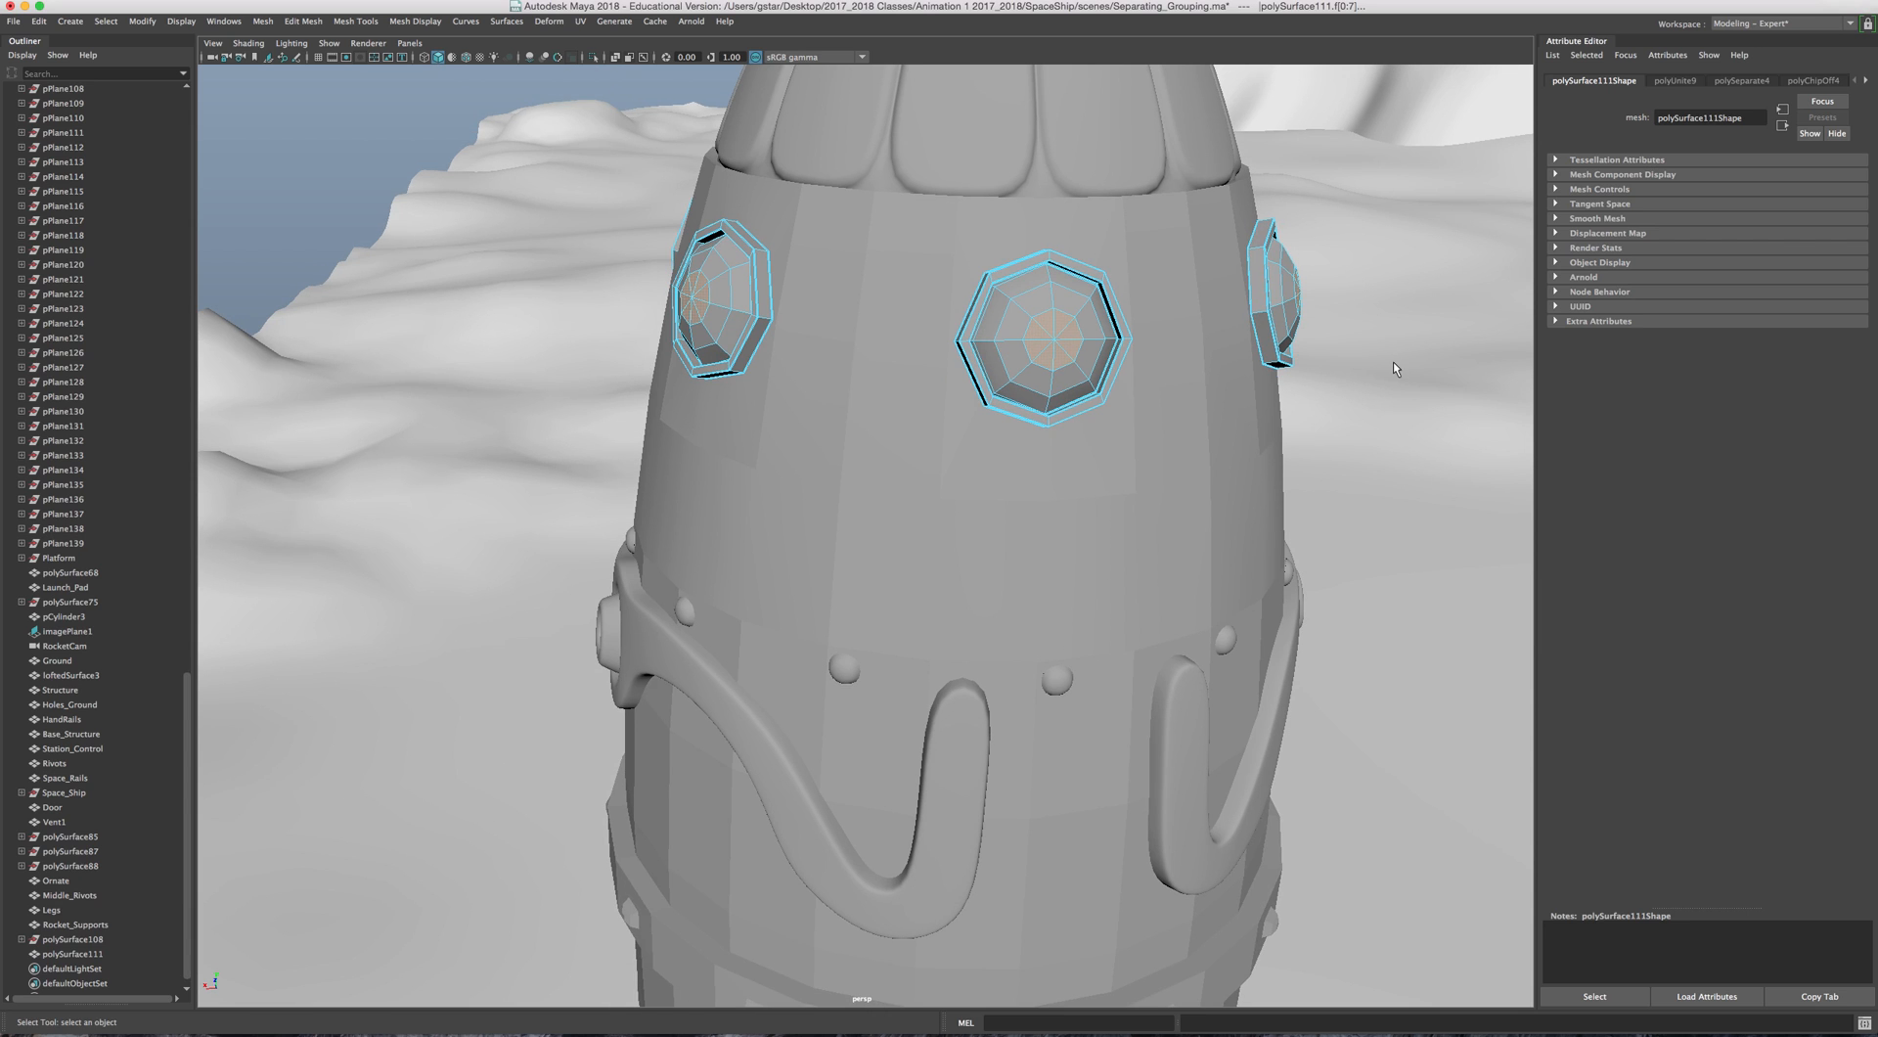
Step: Grow the face selection to cover each window's whole glass dome without including the frames
key("shift+period")
key("shift+period")
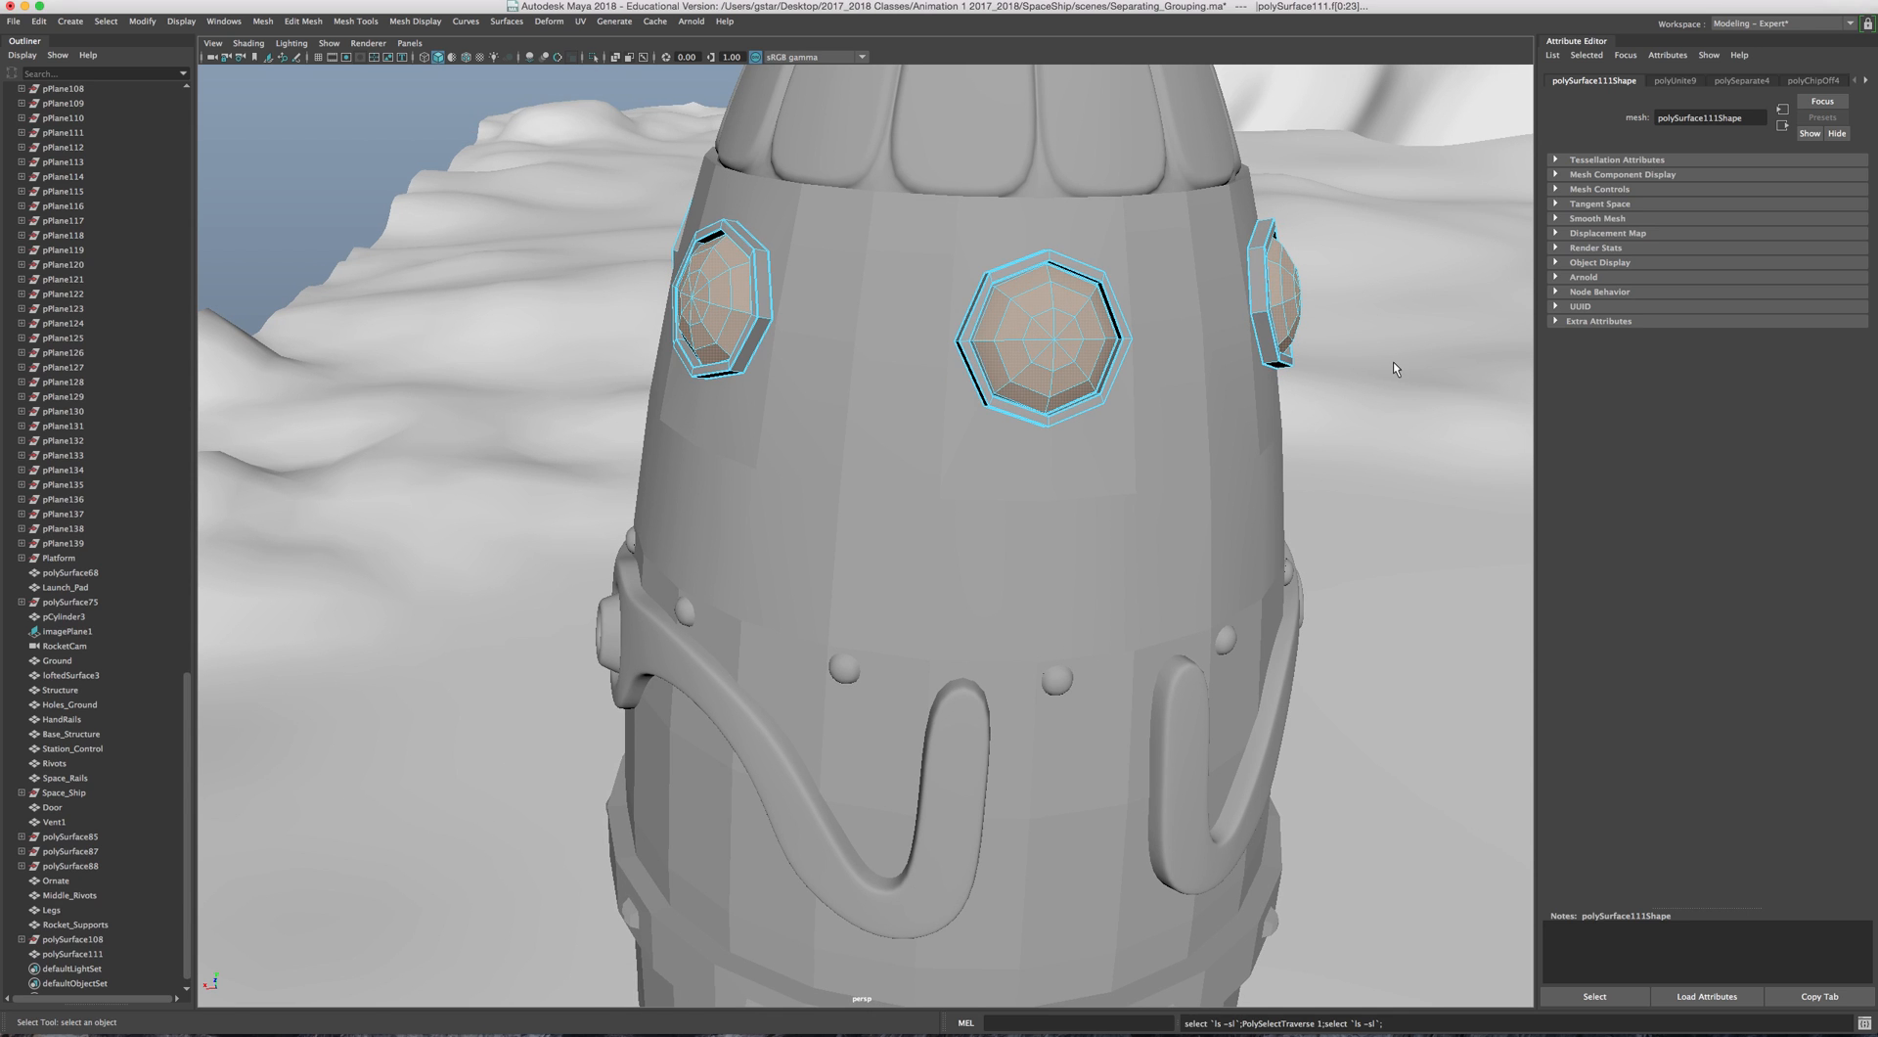
scroll(1301, 334, "up", 3)
middle_click_drag(1282, 332, 1164, 478, "alt")
scroll(1164, 479, "up", 5)
key("shift+period")
scroll(1076, 460, "down", 7)
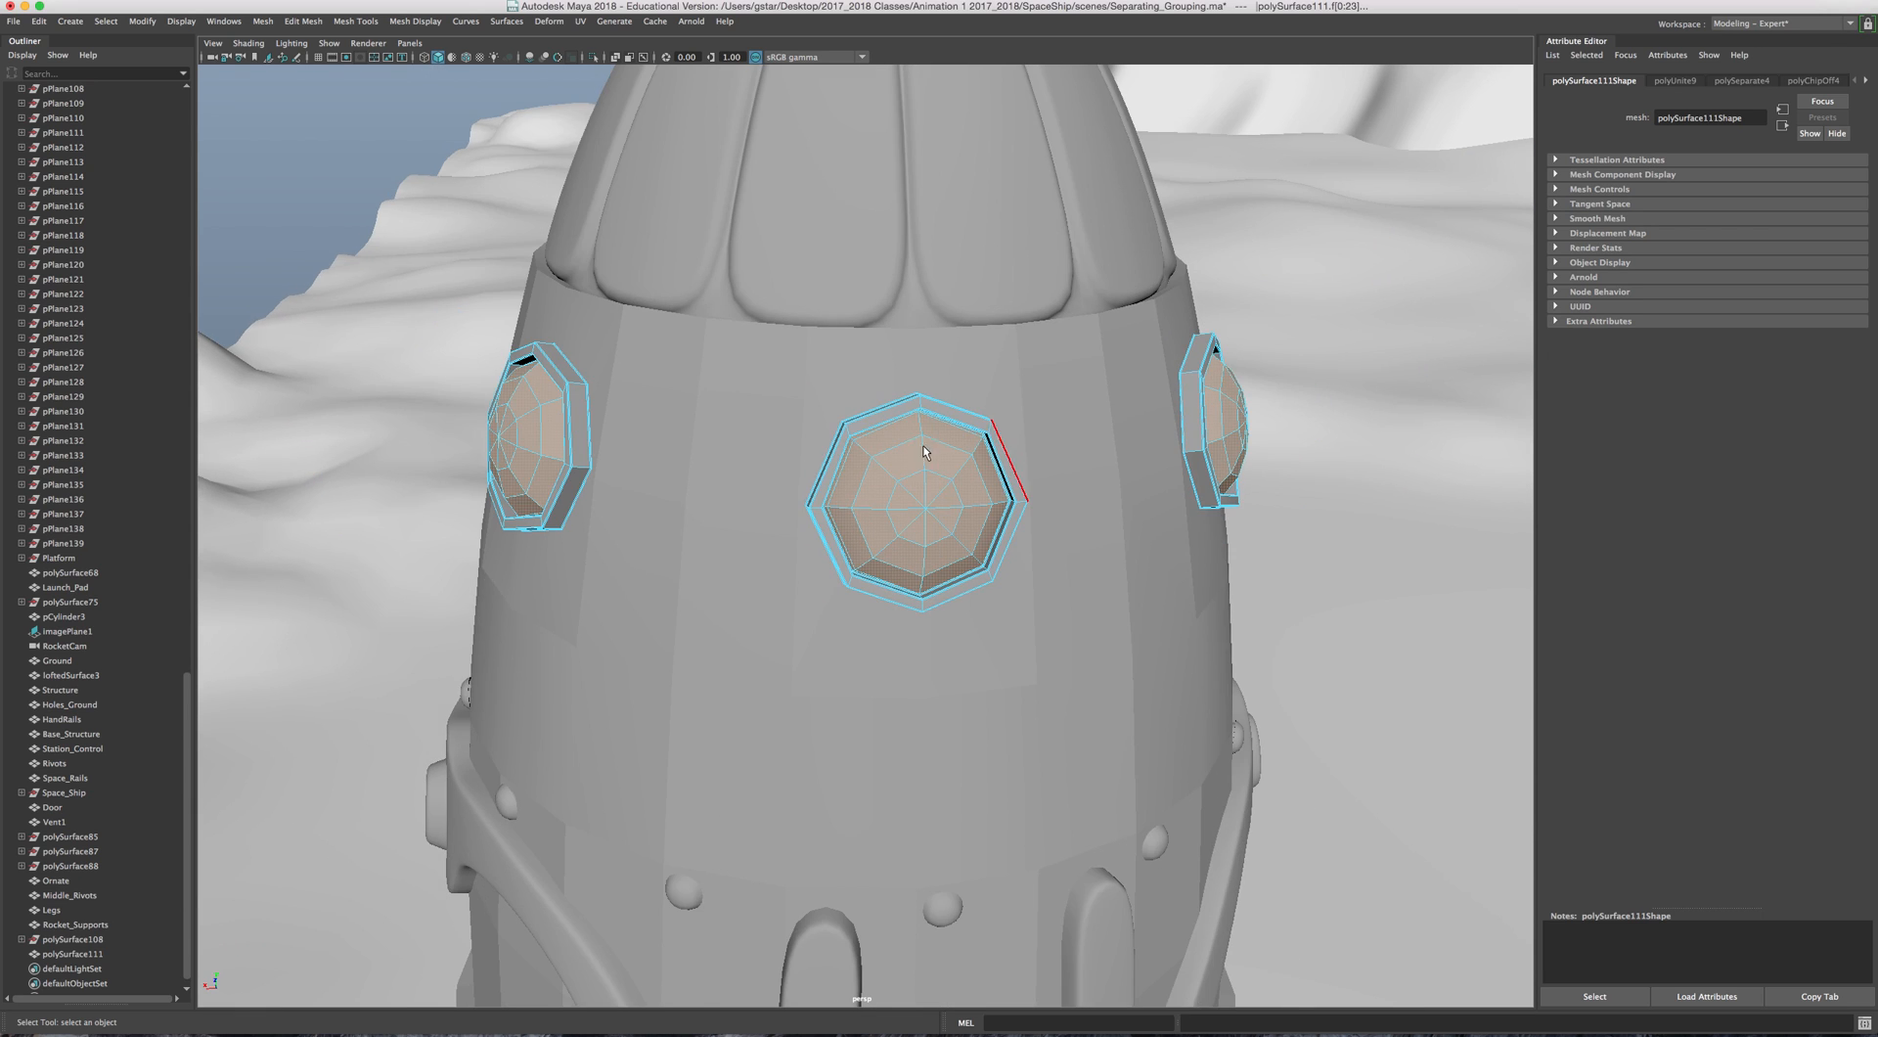
left_click_drag(928, 453, 1029, 446, "alt")
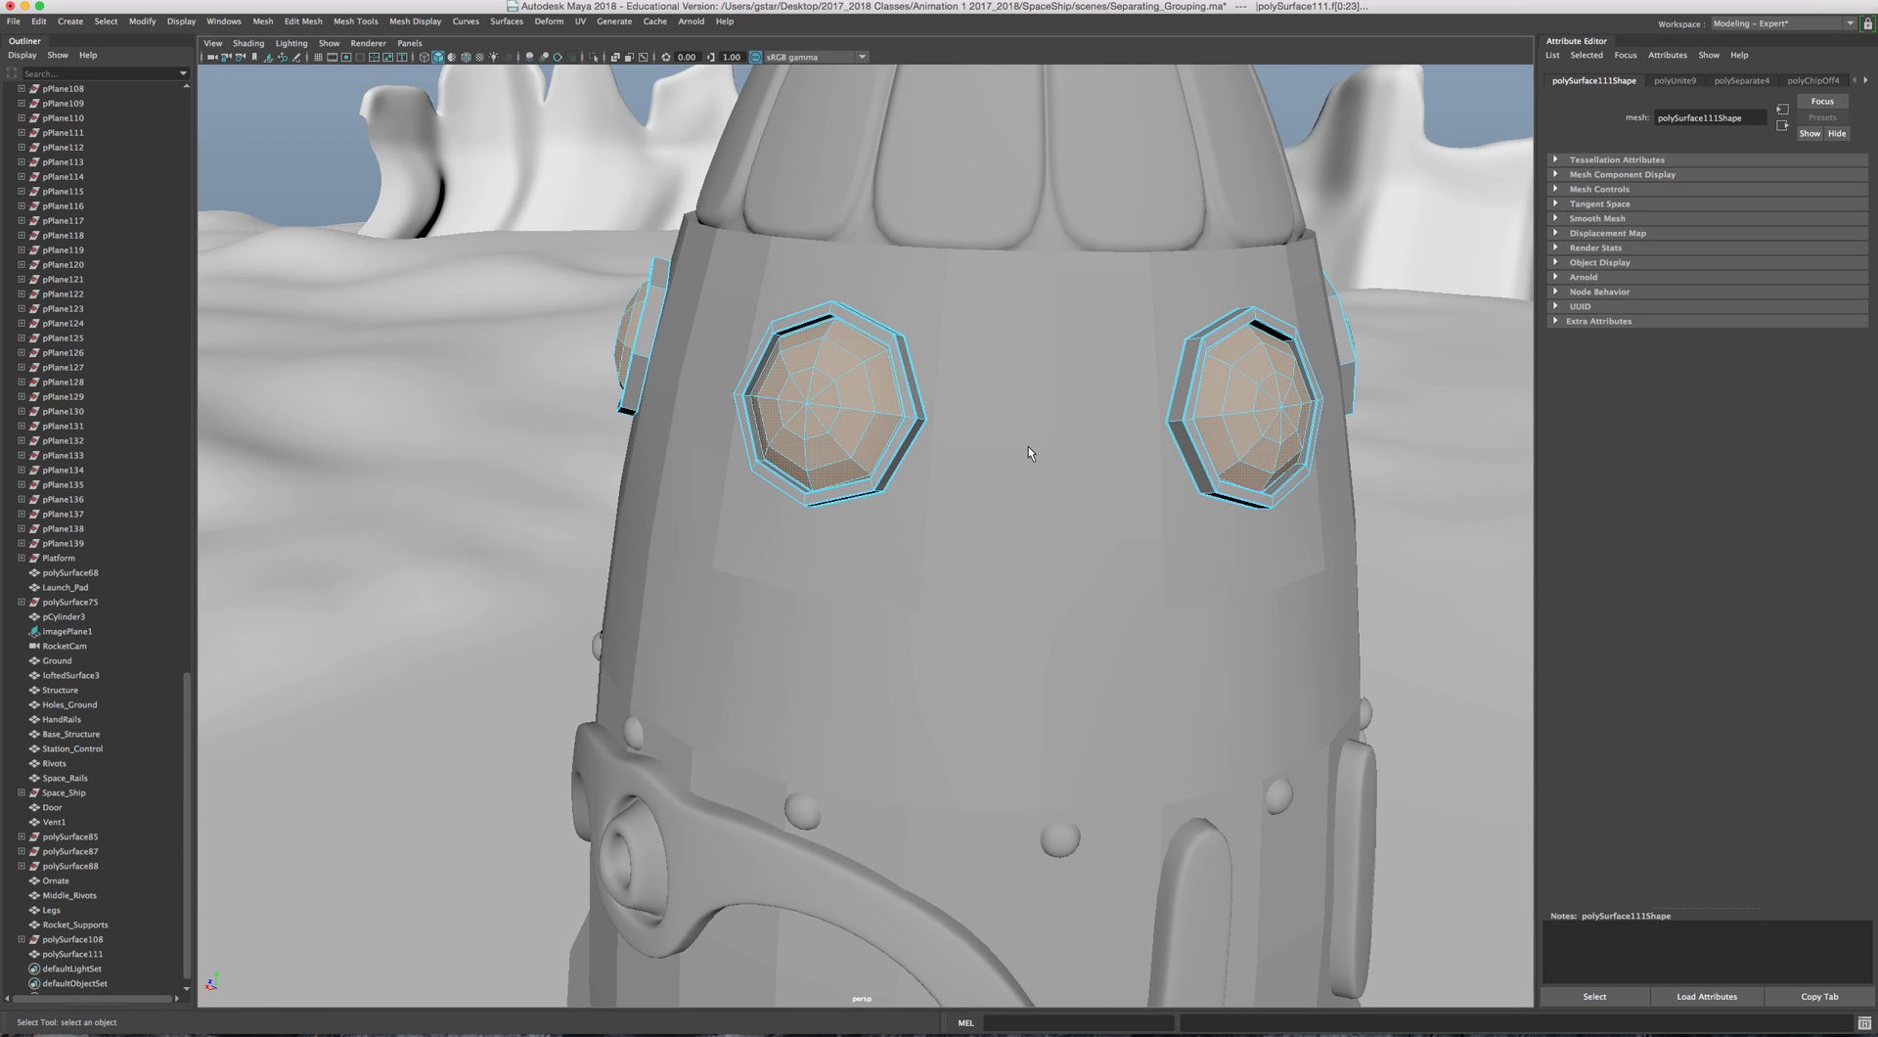
Step: Extract the glass faces from the window frames and return to object mode
left_click(303, 20)
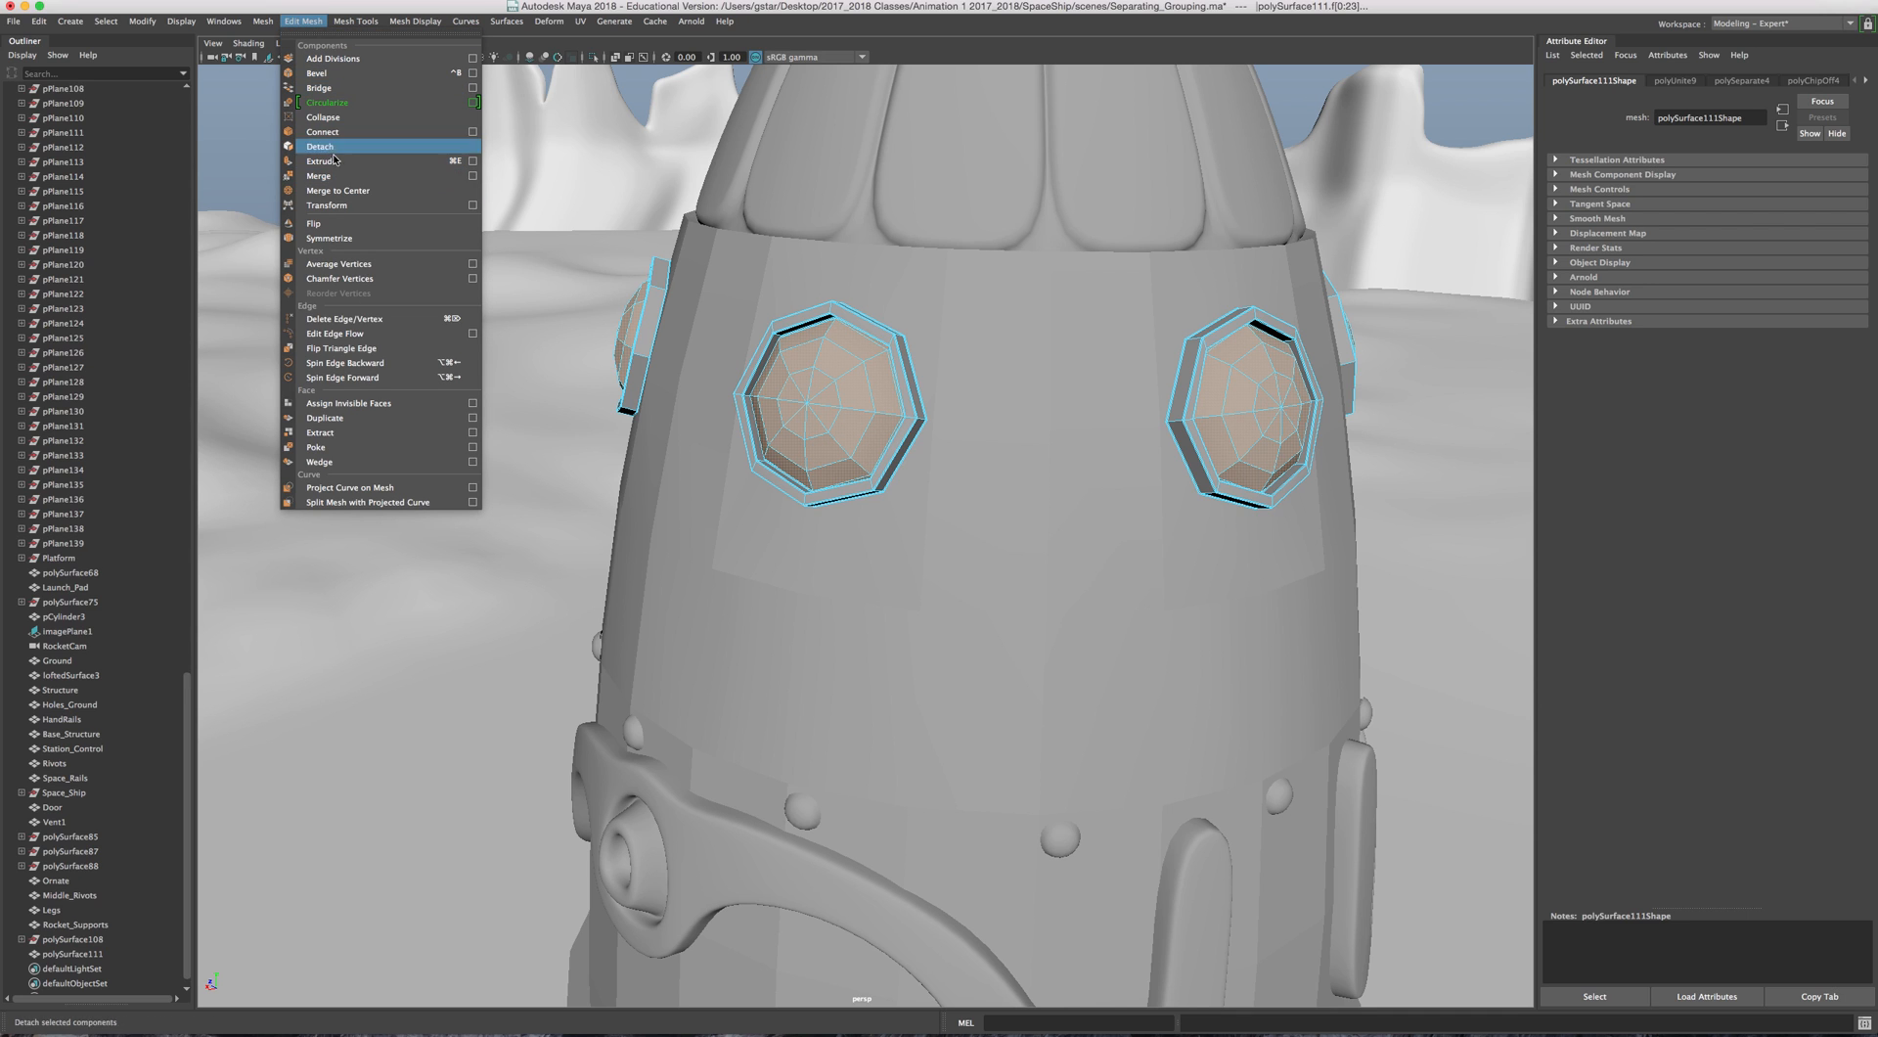
left_click(323, 432)
right_click_drag(764, 401, 832, 387)
Step: Try to select all the extracted glass domes around the rocket together
left_click(847, 418)
key("w")
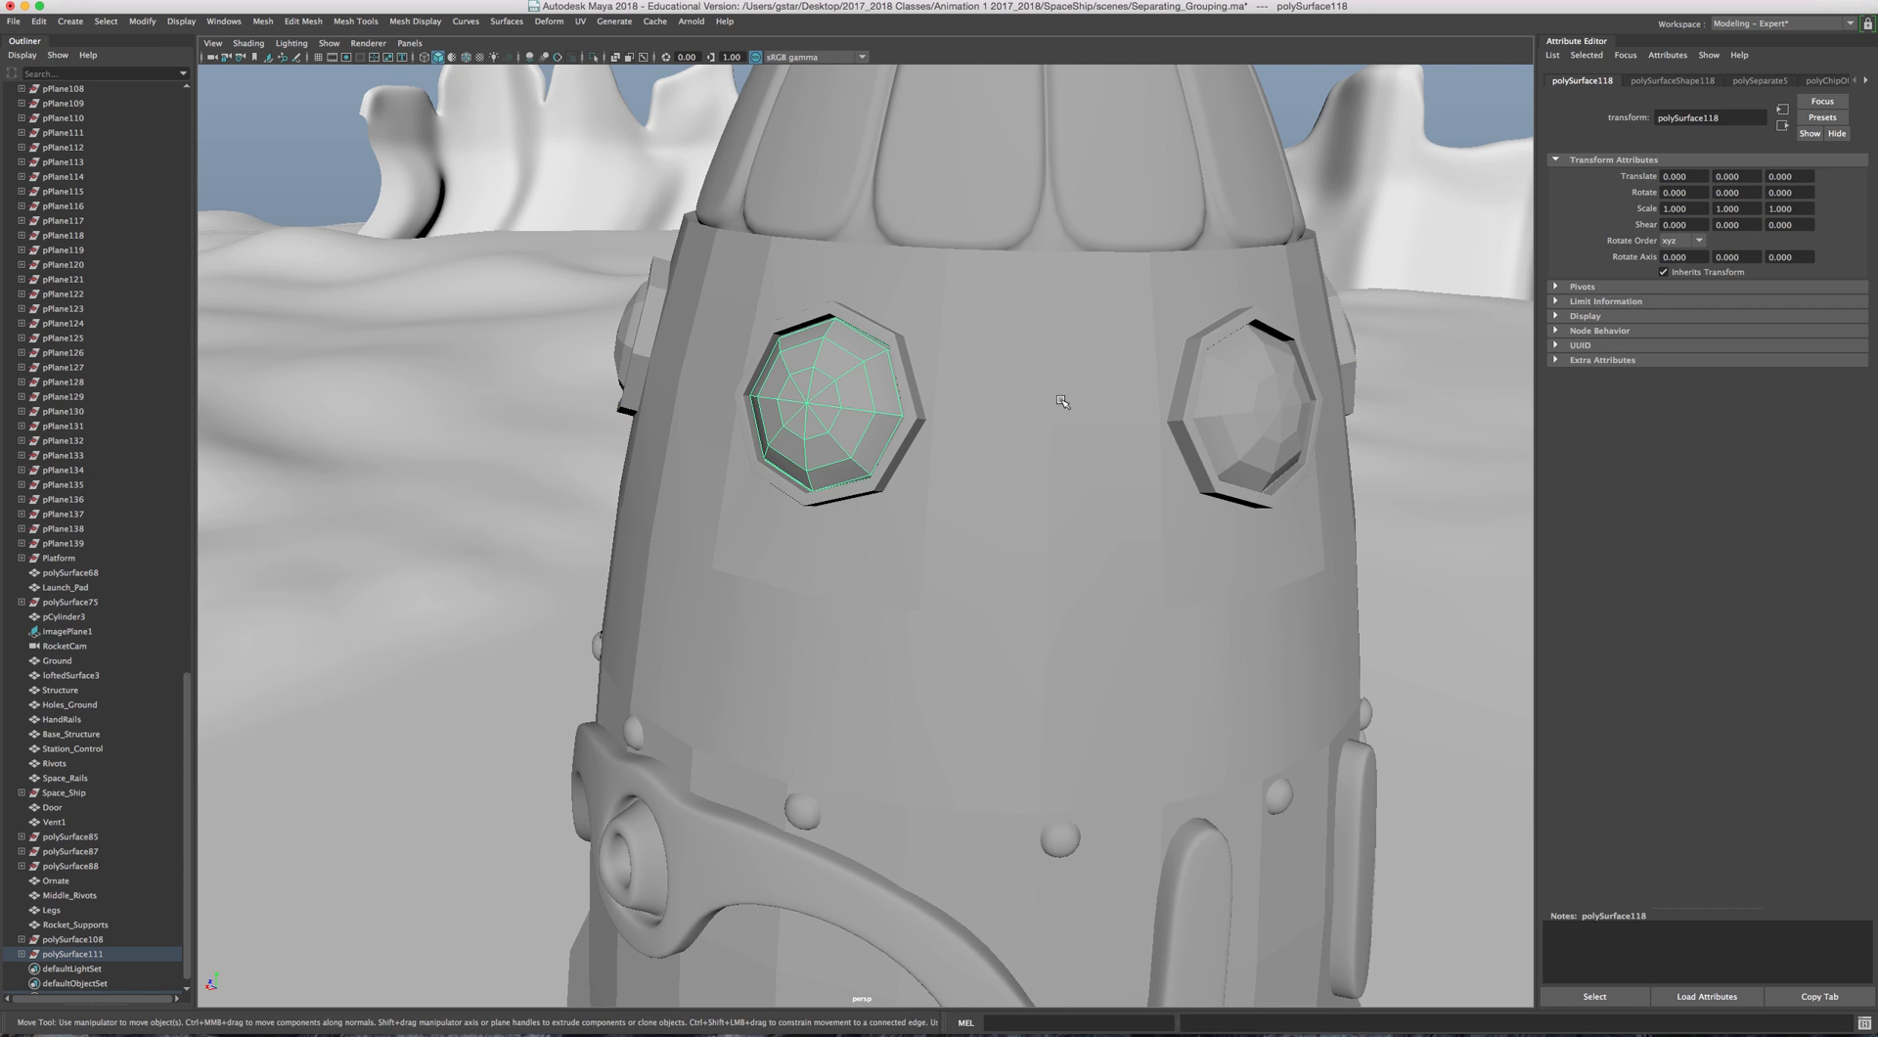
left_click(1235, 399, "shift")
left_click_drag(1252, 396, 929, 460, "alt")
left_click(1076, 456, "shift")
left_click(713, 382, "shift")
left_click(921, 321, "shift")
Step: Inspect the windows around the rocket by selecting their pieces to see which belong to the glass and which to the frames
left_click_drag(960, 326, 920, 377, "alt")
left_click(888, 393)
right_click_drag(921, 377, 919, 411)
double_click(920, 411)
left_click_drag(919, 411, 957, 419, "alt")
left_click(920, 372)
mouse_move(923, 370)
right_mouse_down()
mouse_move(924, 409)
mouse_move(915, 360)
mouse_move(939, 364)
right_mouse_up()
double_click(912, 368)
left_click(939, 364)
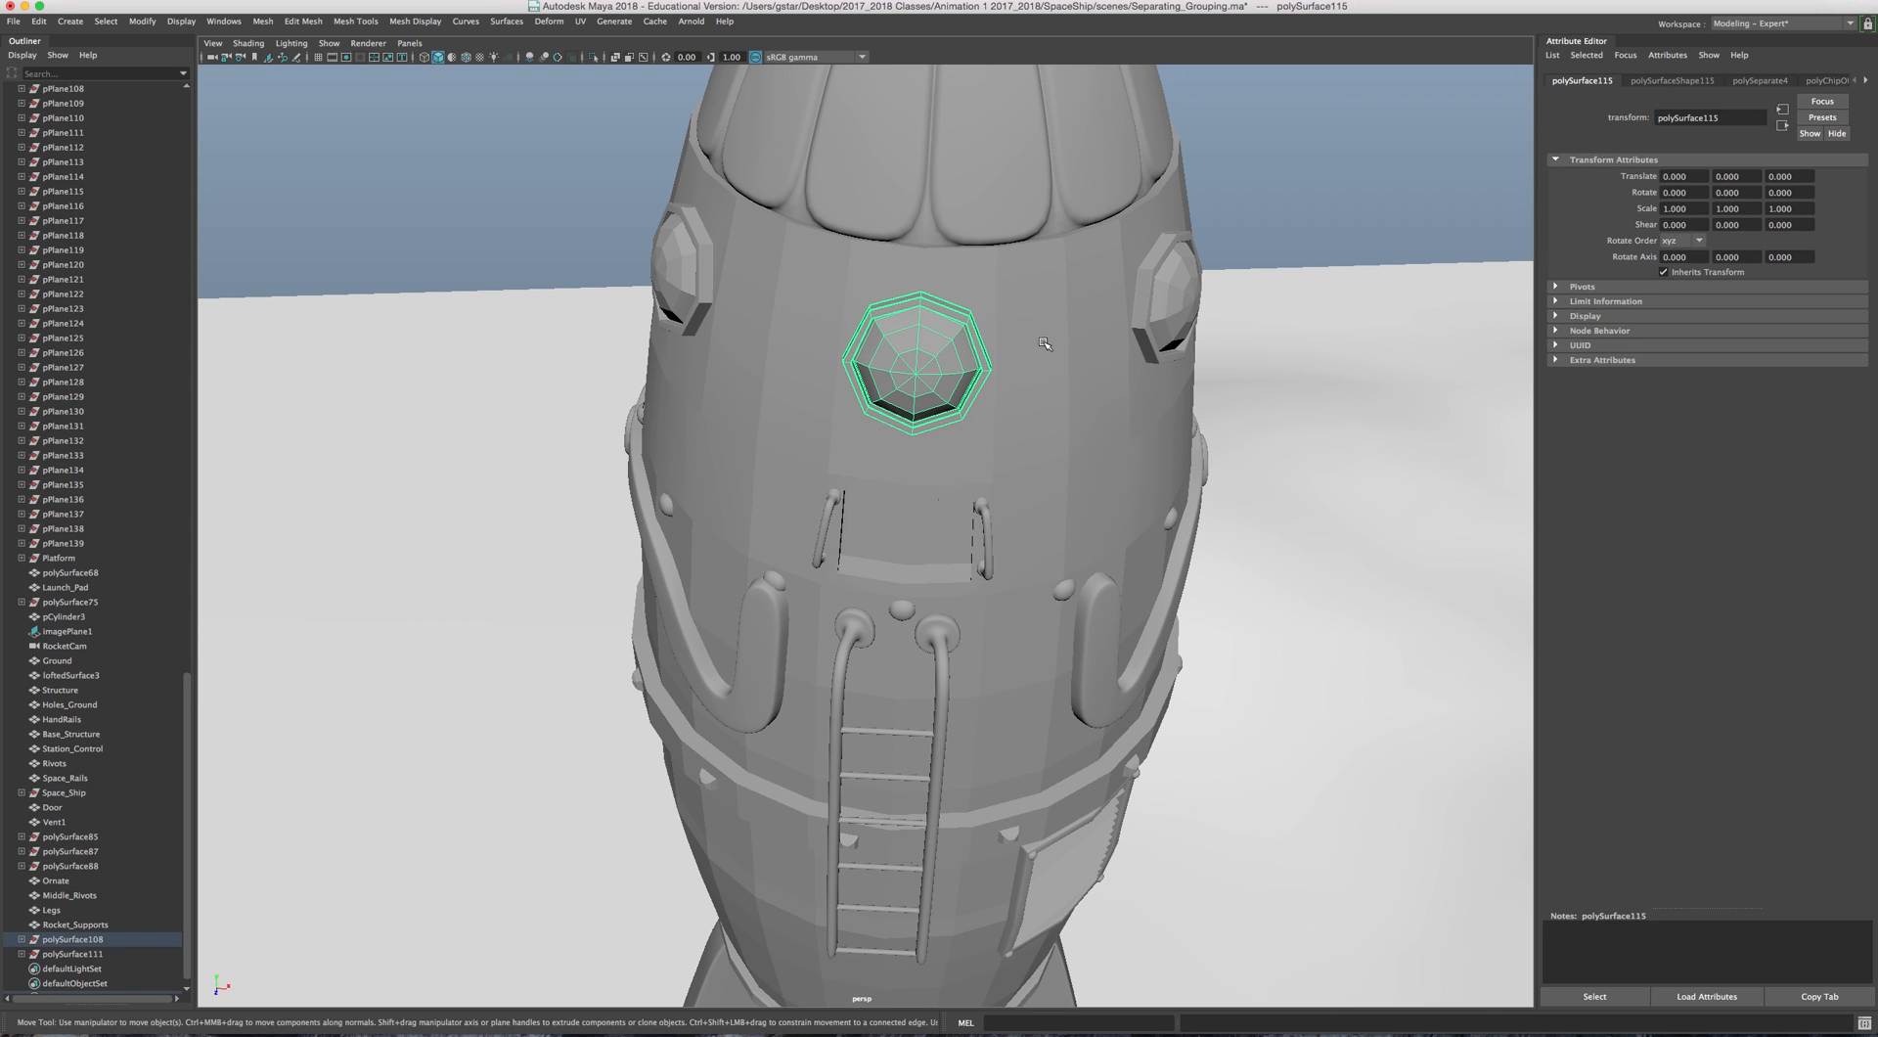
Step: Select all the extracted glass domes around the rocket together, starting with the one above the ladder
left_click(933, 291)
left_click(952, 322)
left_click(947, 350)
left_click(939, 373)
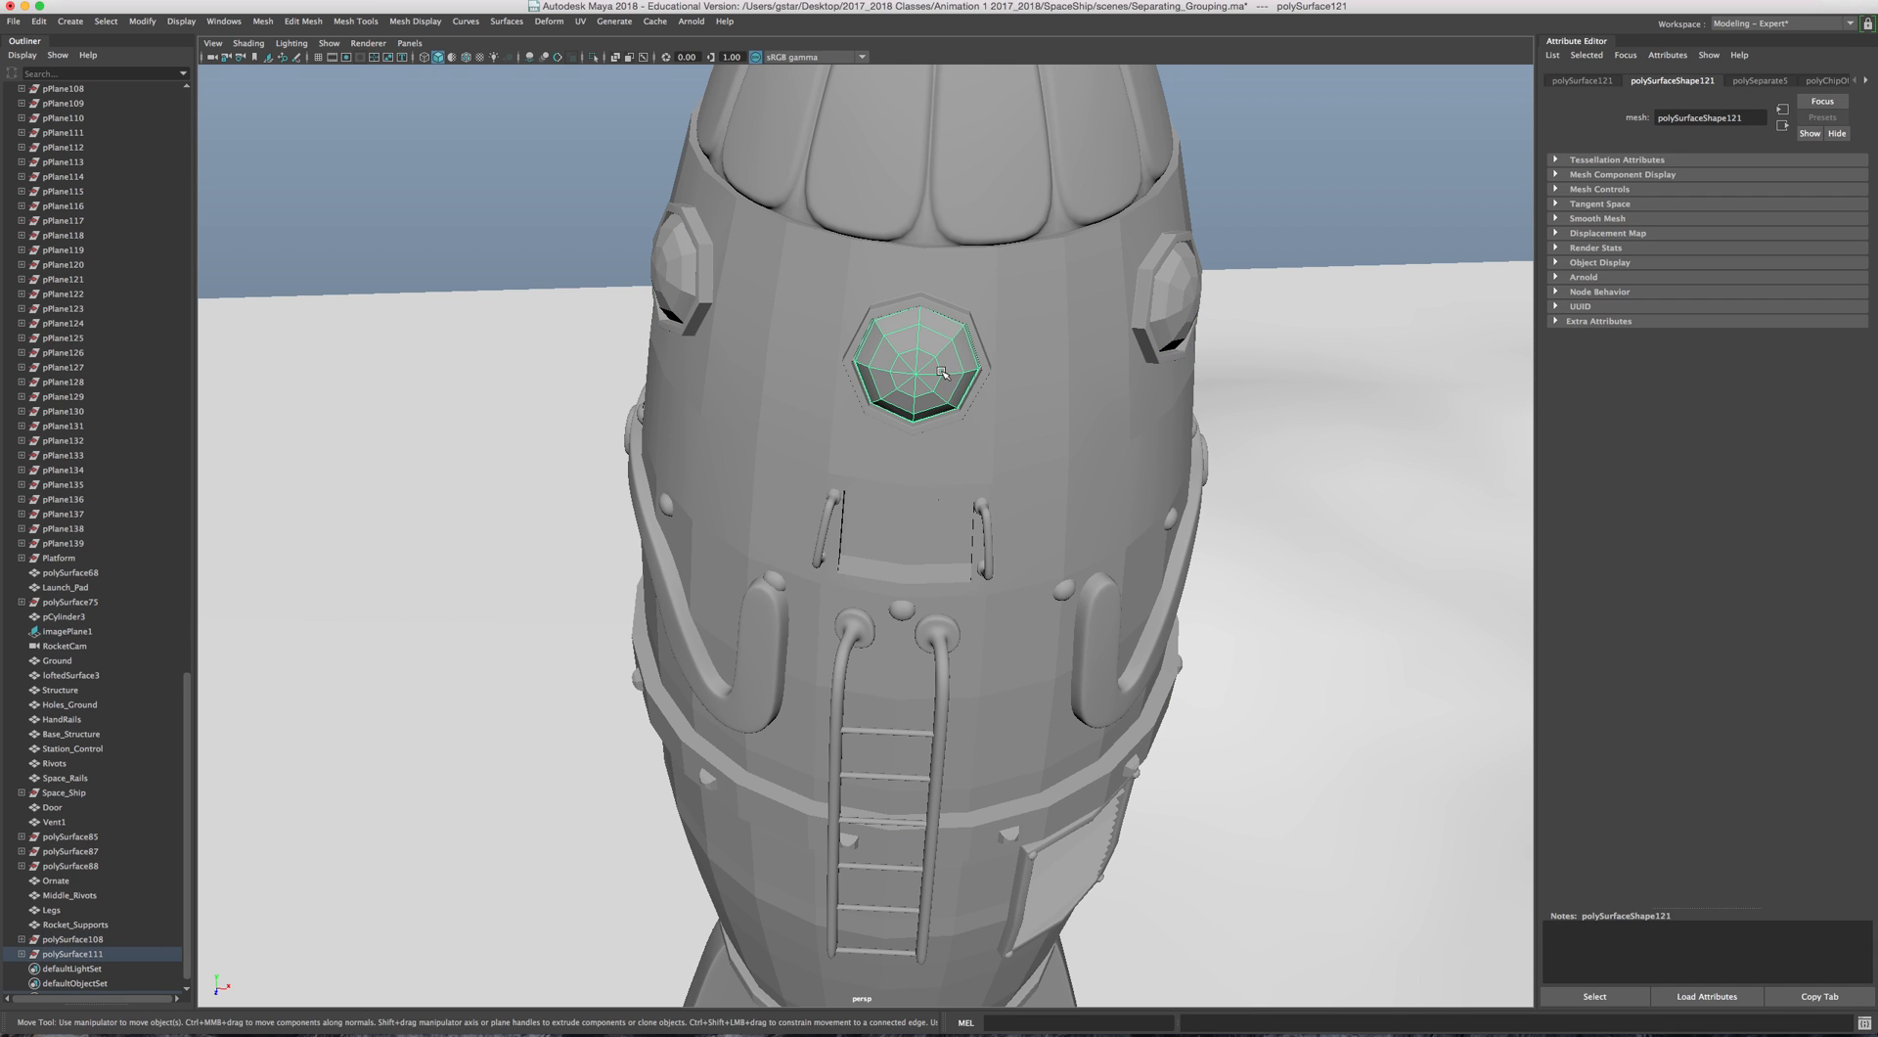
left_click_drag(1041, 354, 1035, 383, "alt")
left_click(1194, 428, "shift")
left_click_drag(1262, 499, 1102, 440, "alt")
left_click(1203, 433, "shift")
left_click(1090, 427, "shift")
left_click(742, 392, "shift")
left_click_drag(742, 392, 691, 371, "alt")
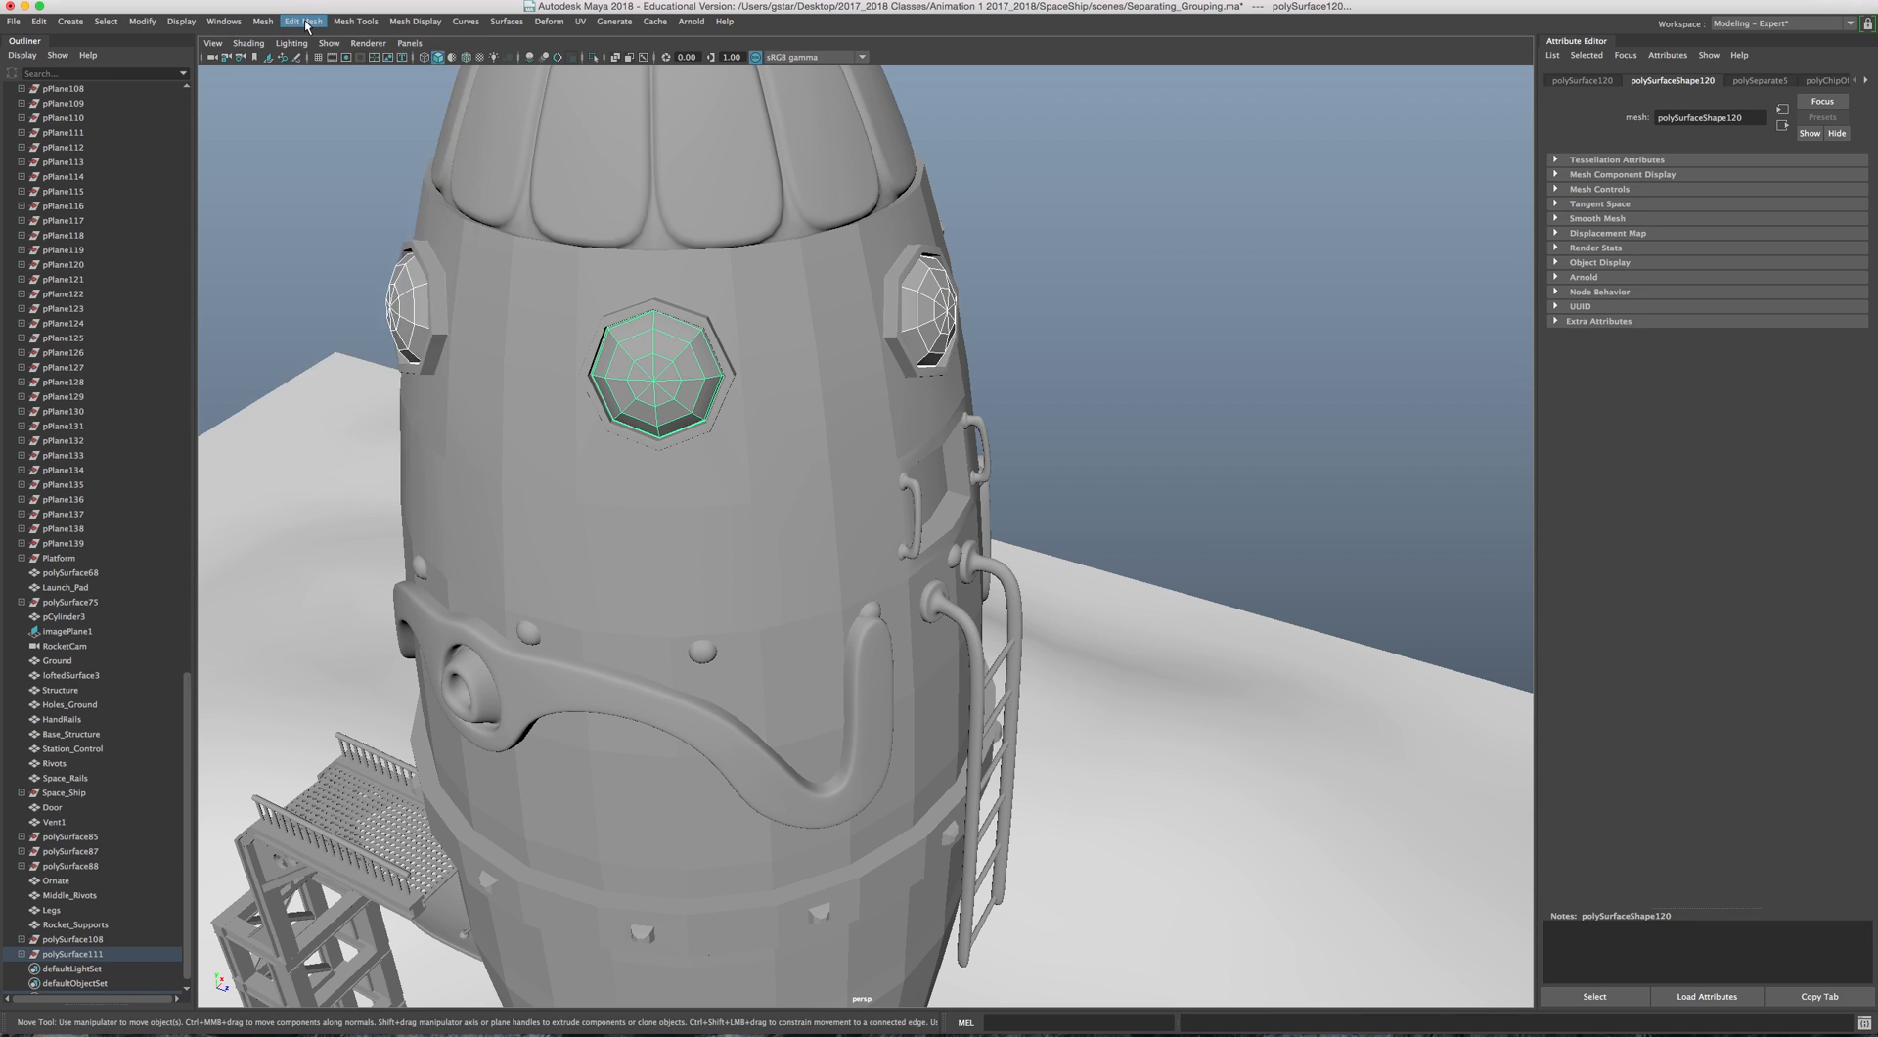
Step: Combine the selected glass domes into a single mesh and rename it Round_Glass
left_click(317, 22)
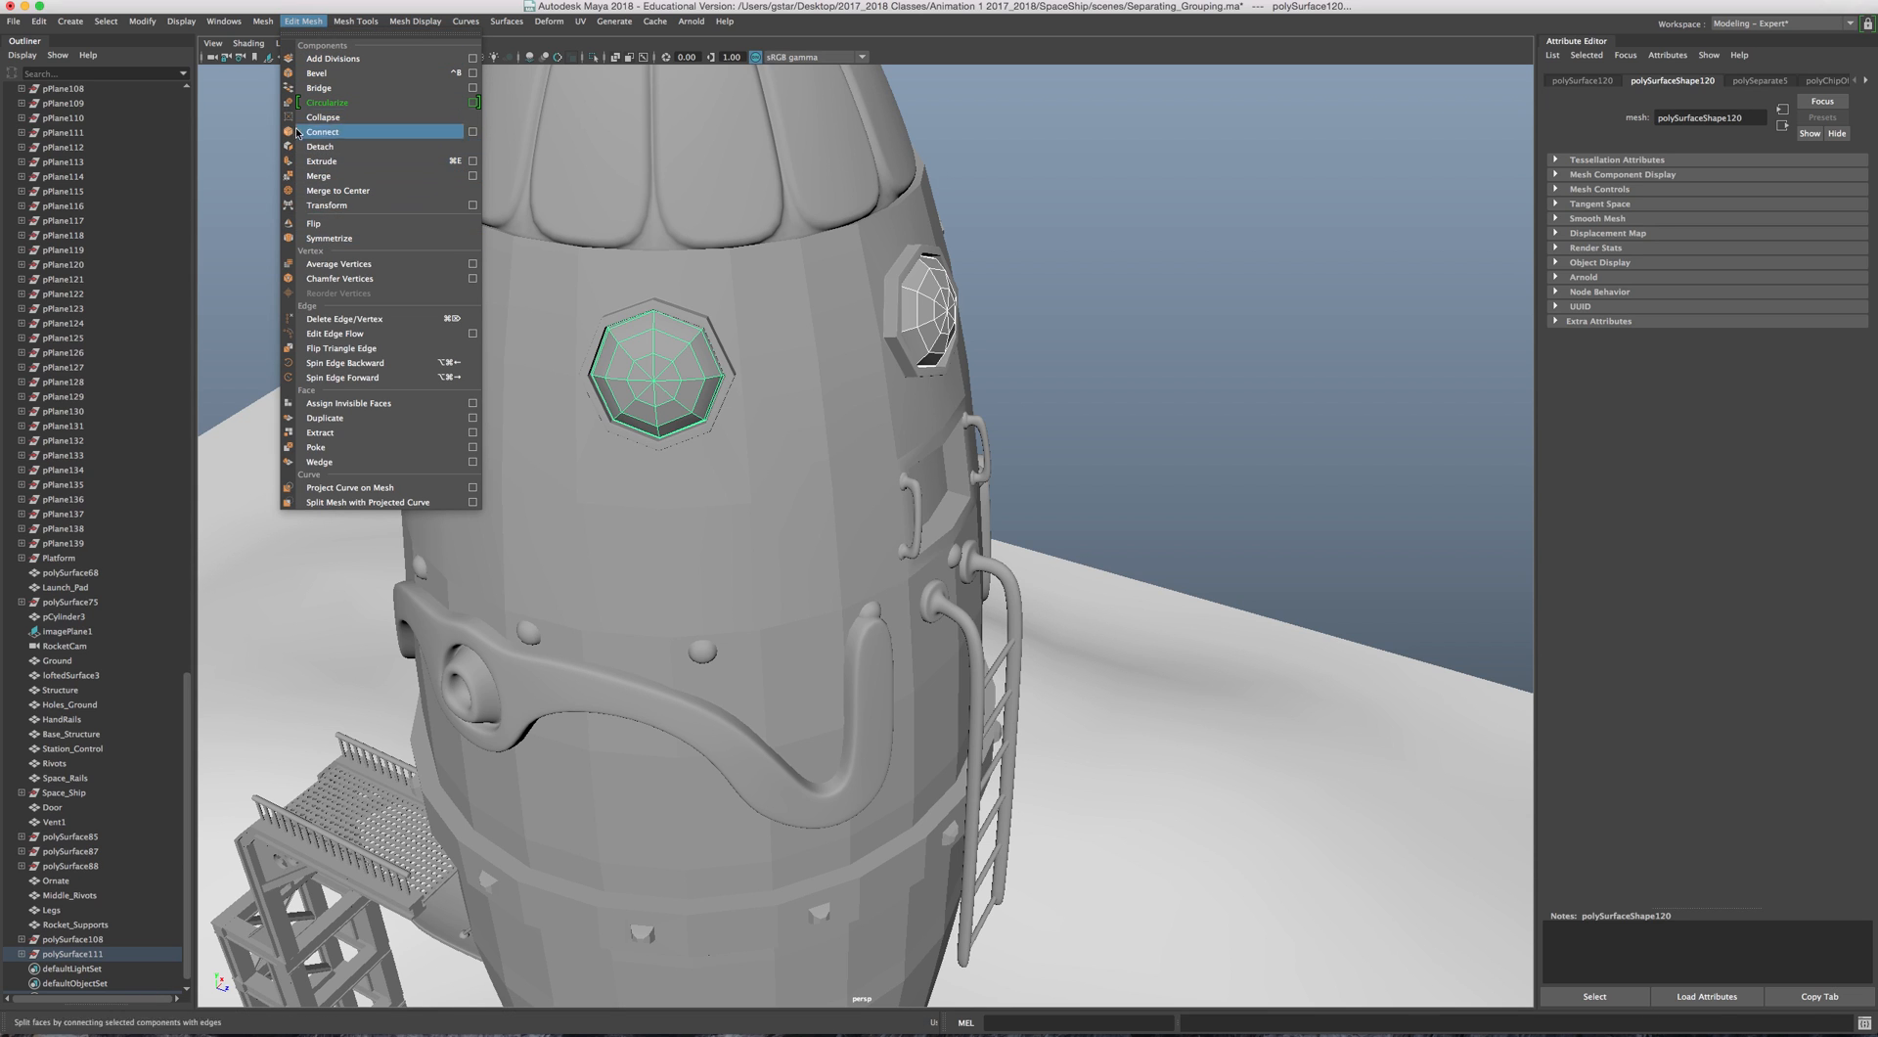
mouse_move(263, 21)
left_click(290, 73)
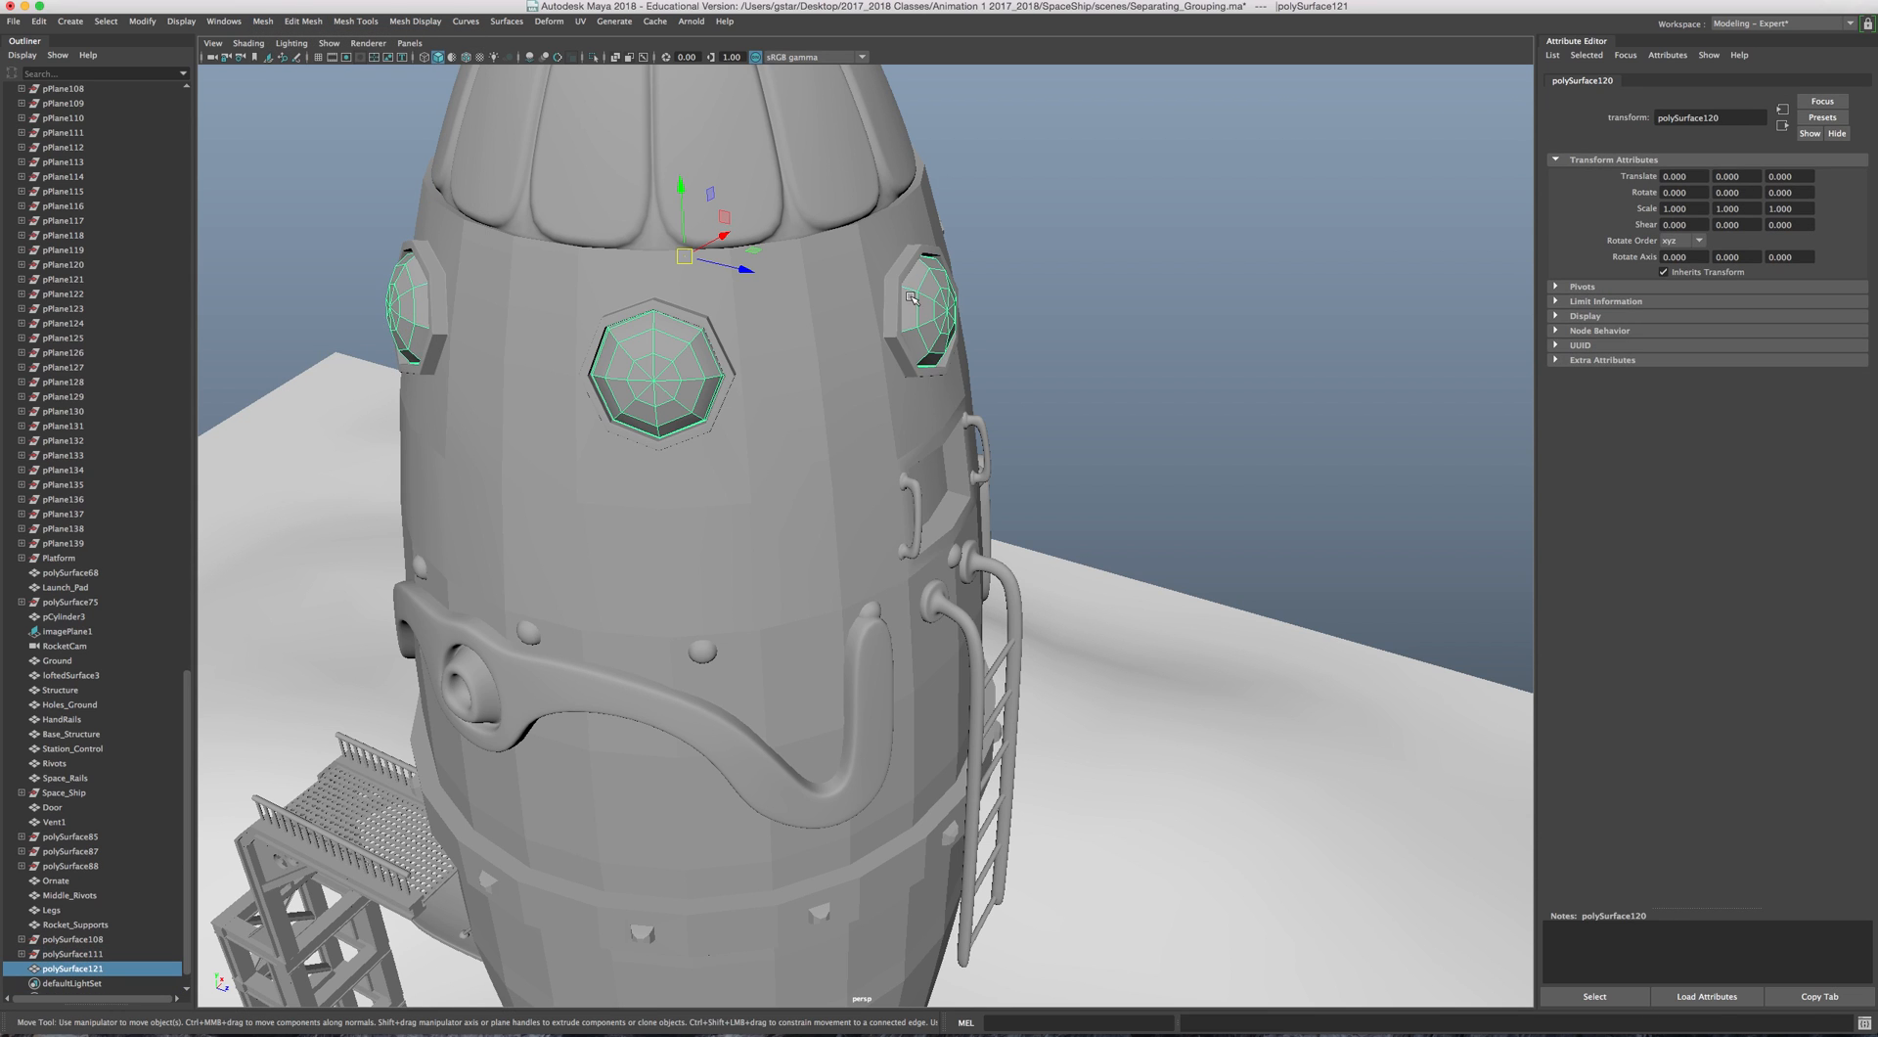
key("ctrl+a")
left_click(1279, 486)
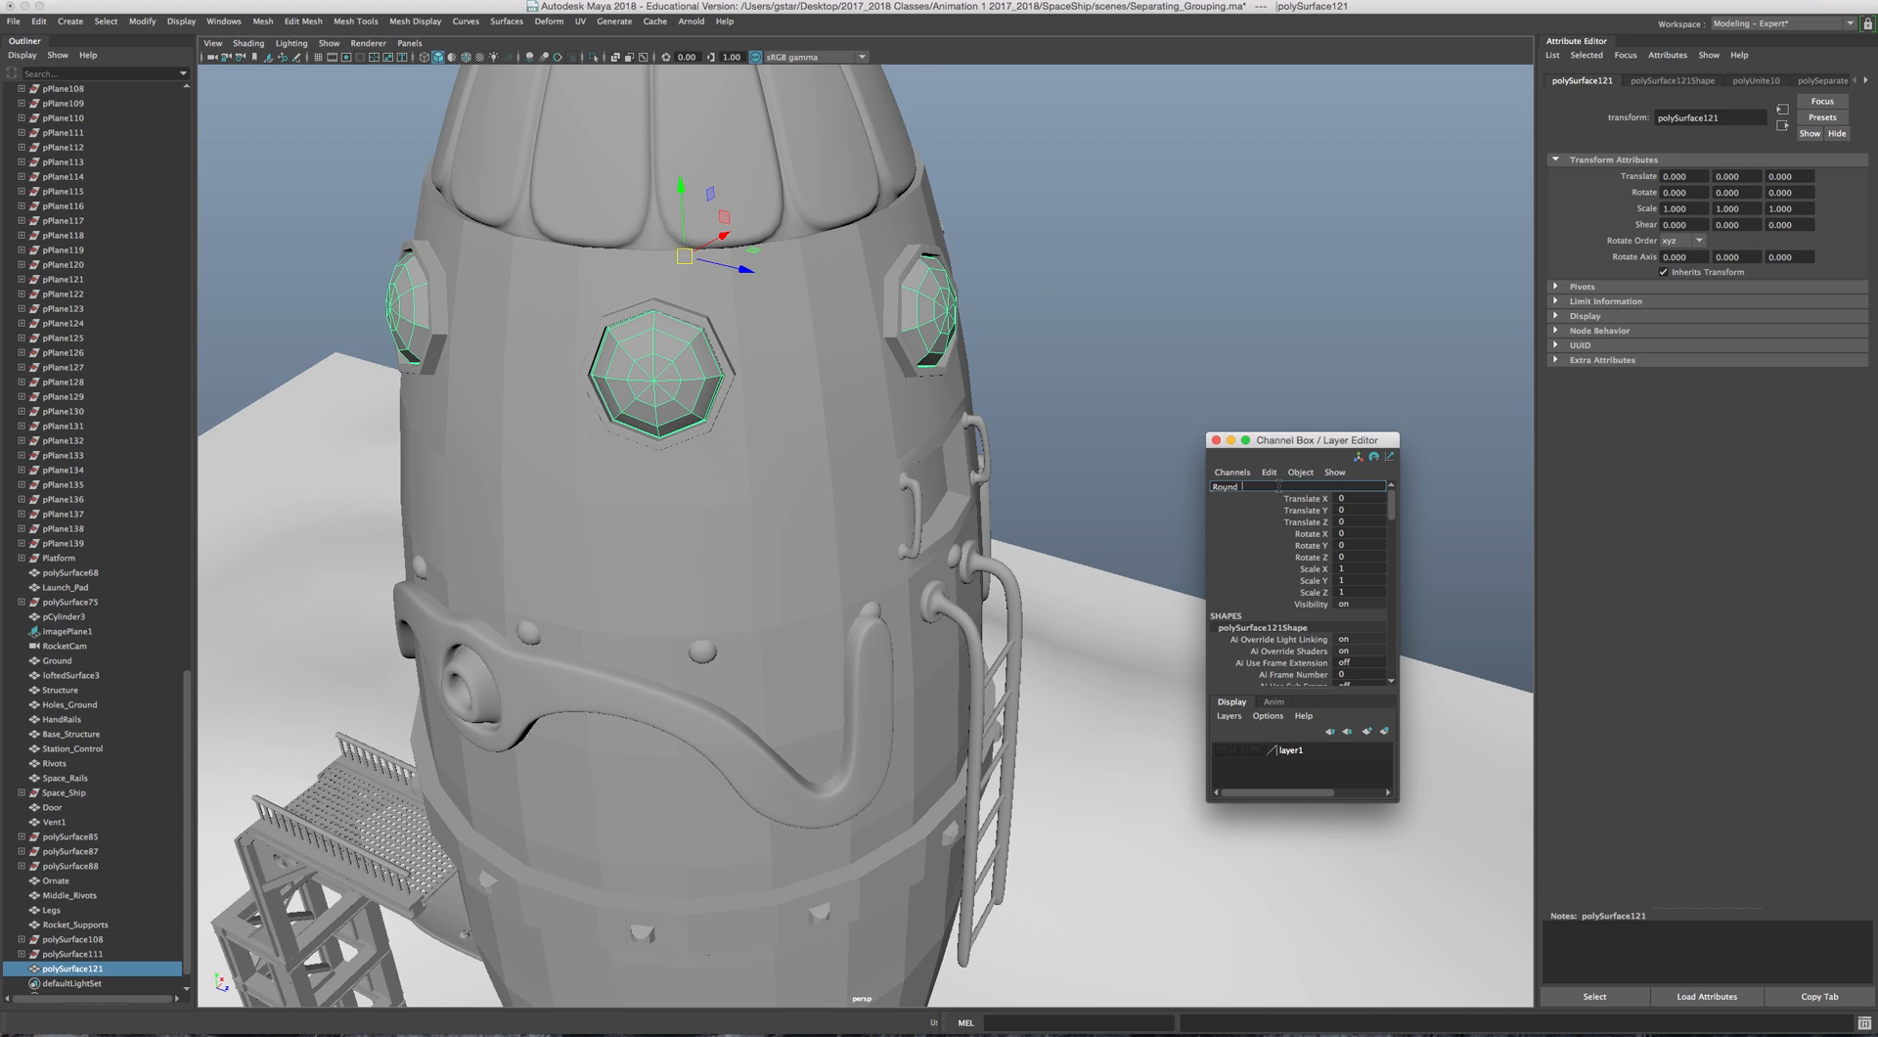
type("Round_Glass")
key("Return")
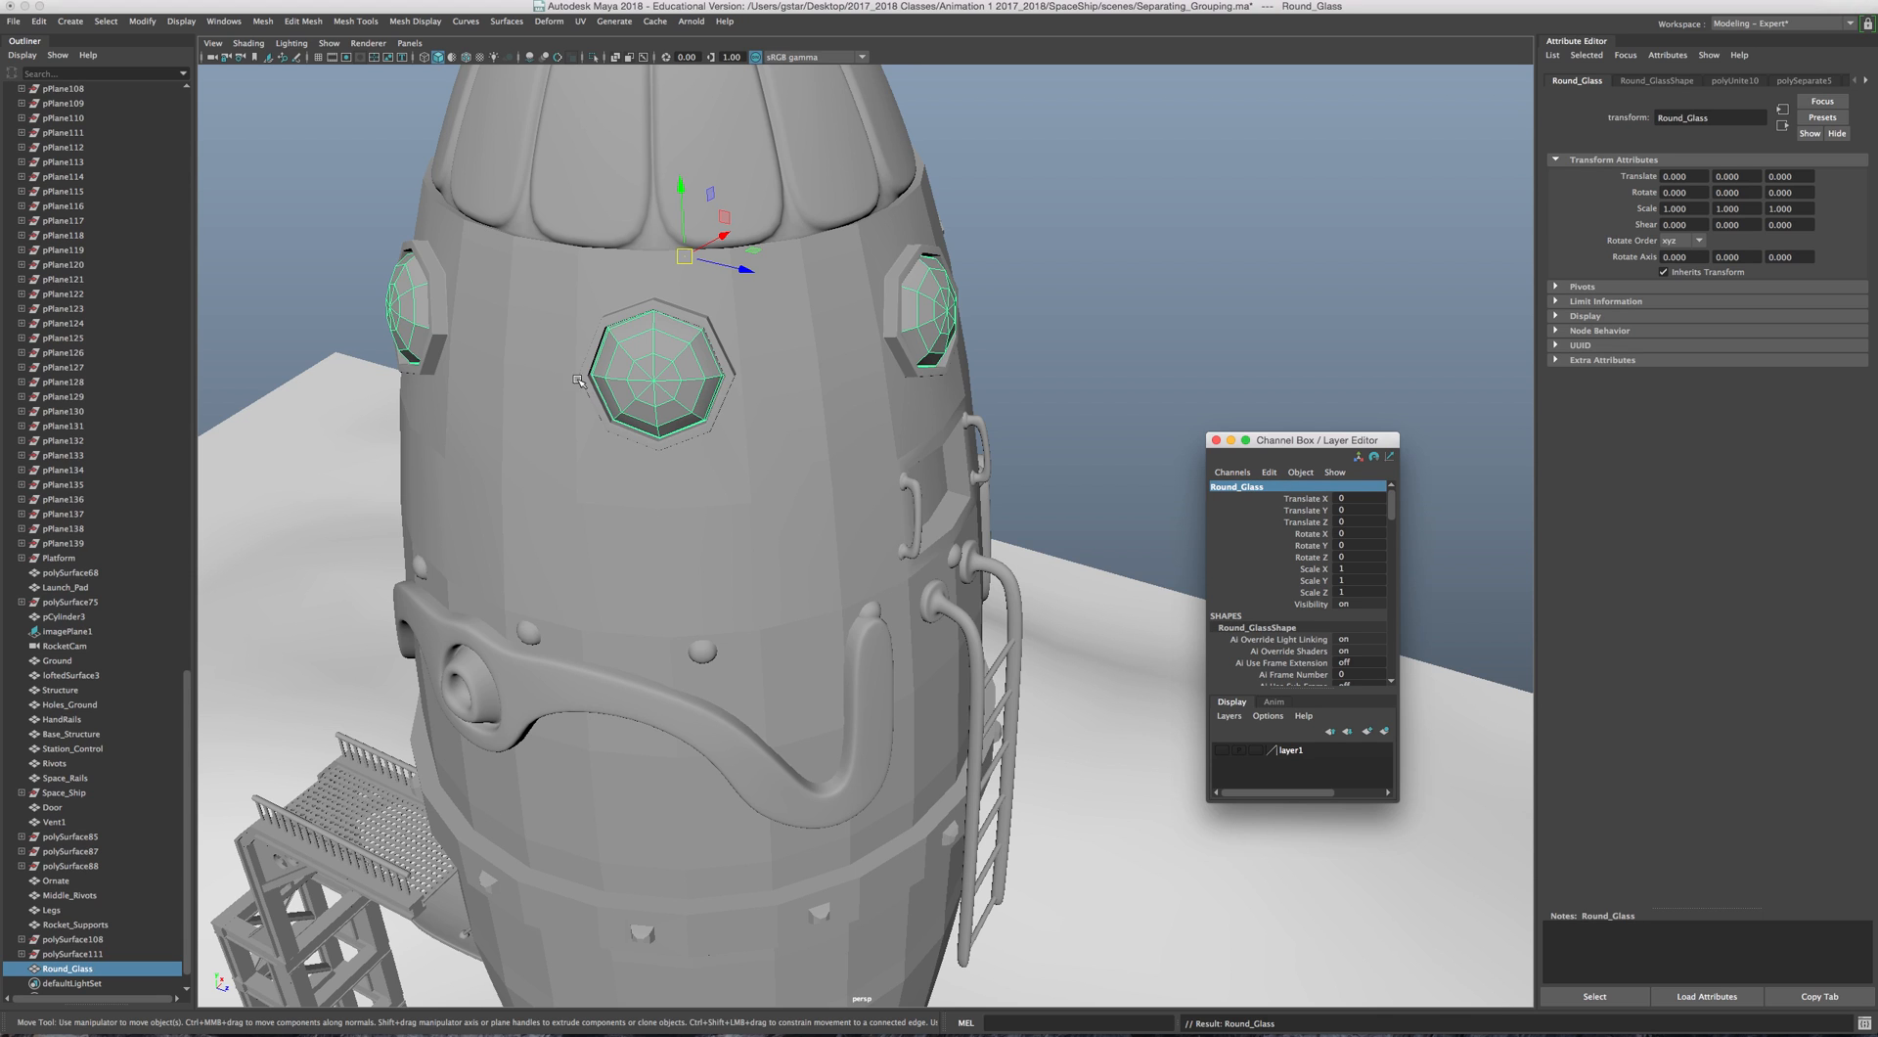
Step: Rename the mesh of octagonal window frames as Chrome_Windowcase
left_click(613, 311)
left_click_drag(905, 292, 1220, 480, "alt")
double_click(1270, 489)
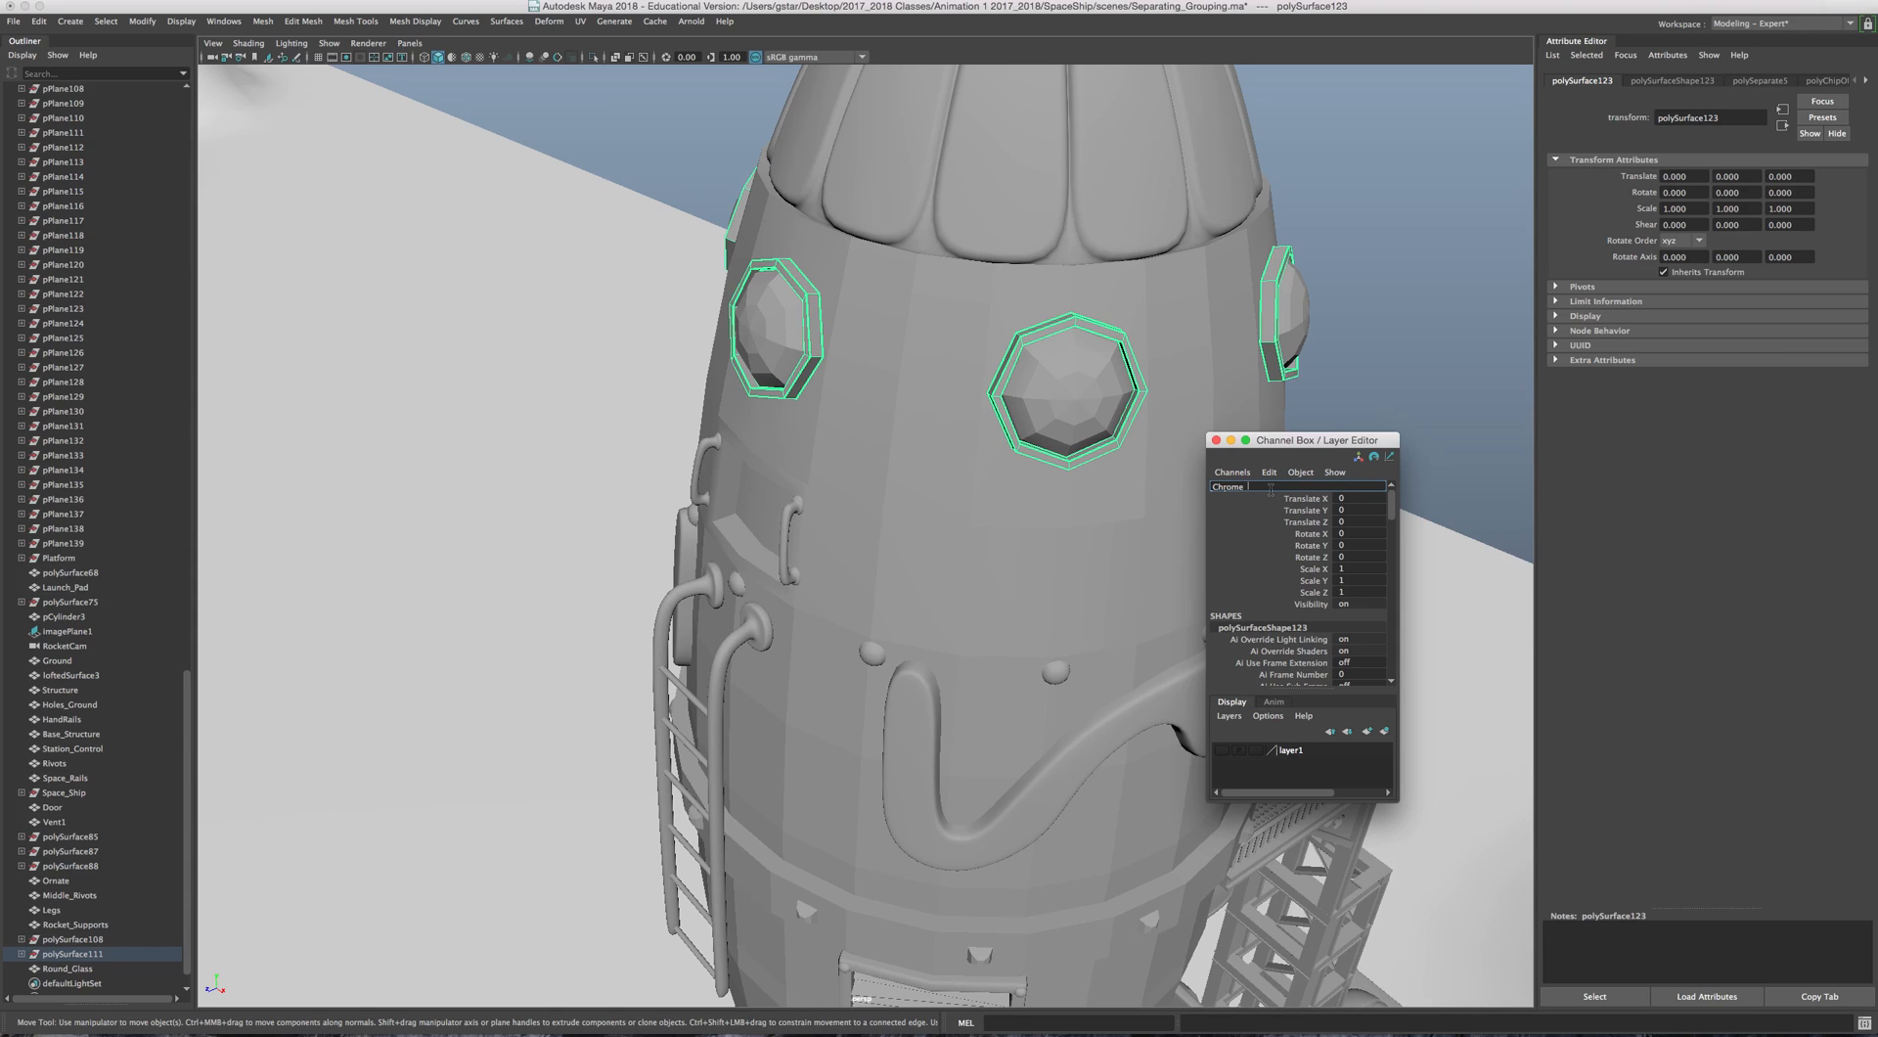
type("Chrome_Windowcase")
key("Return")
Step: Close the floating channel editor and save the scene
scroll(805, 318, "down", 5)
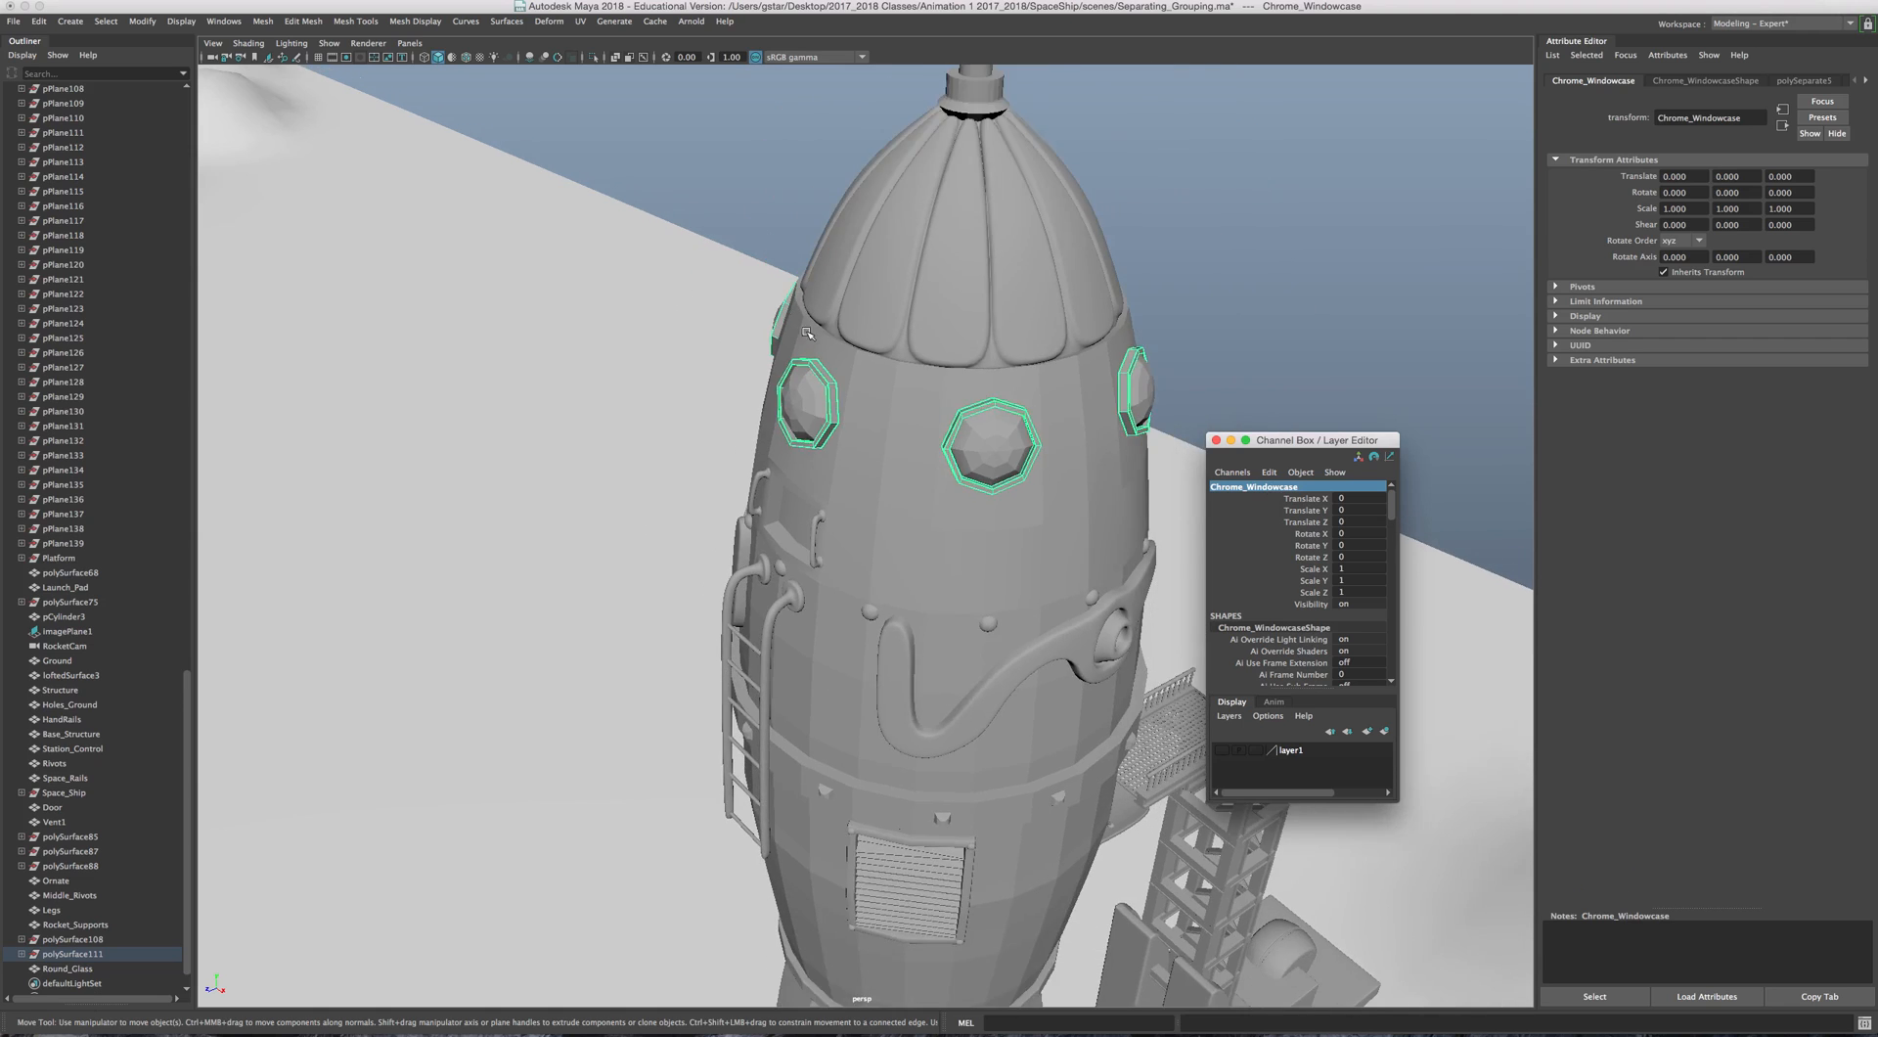
left_click(1216, 441)
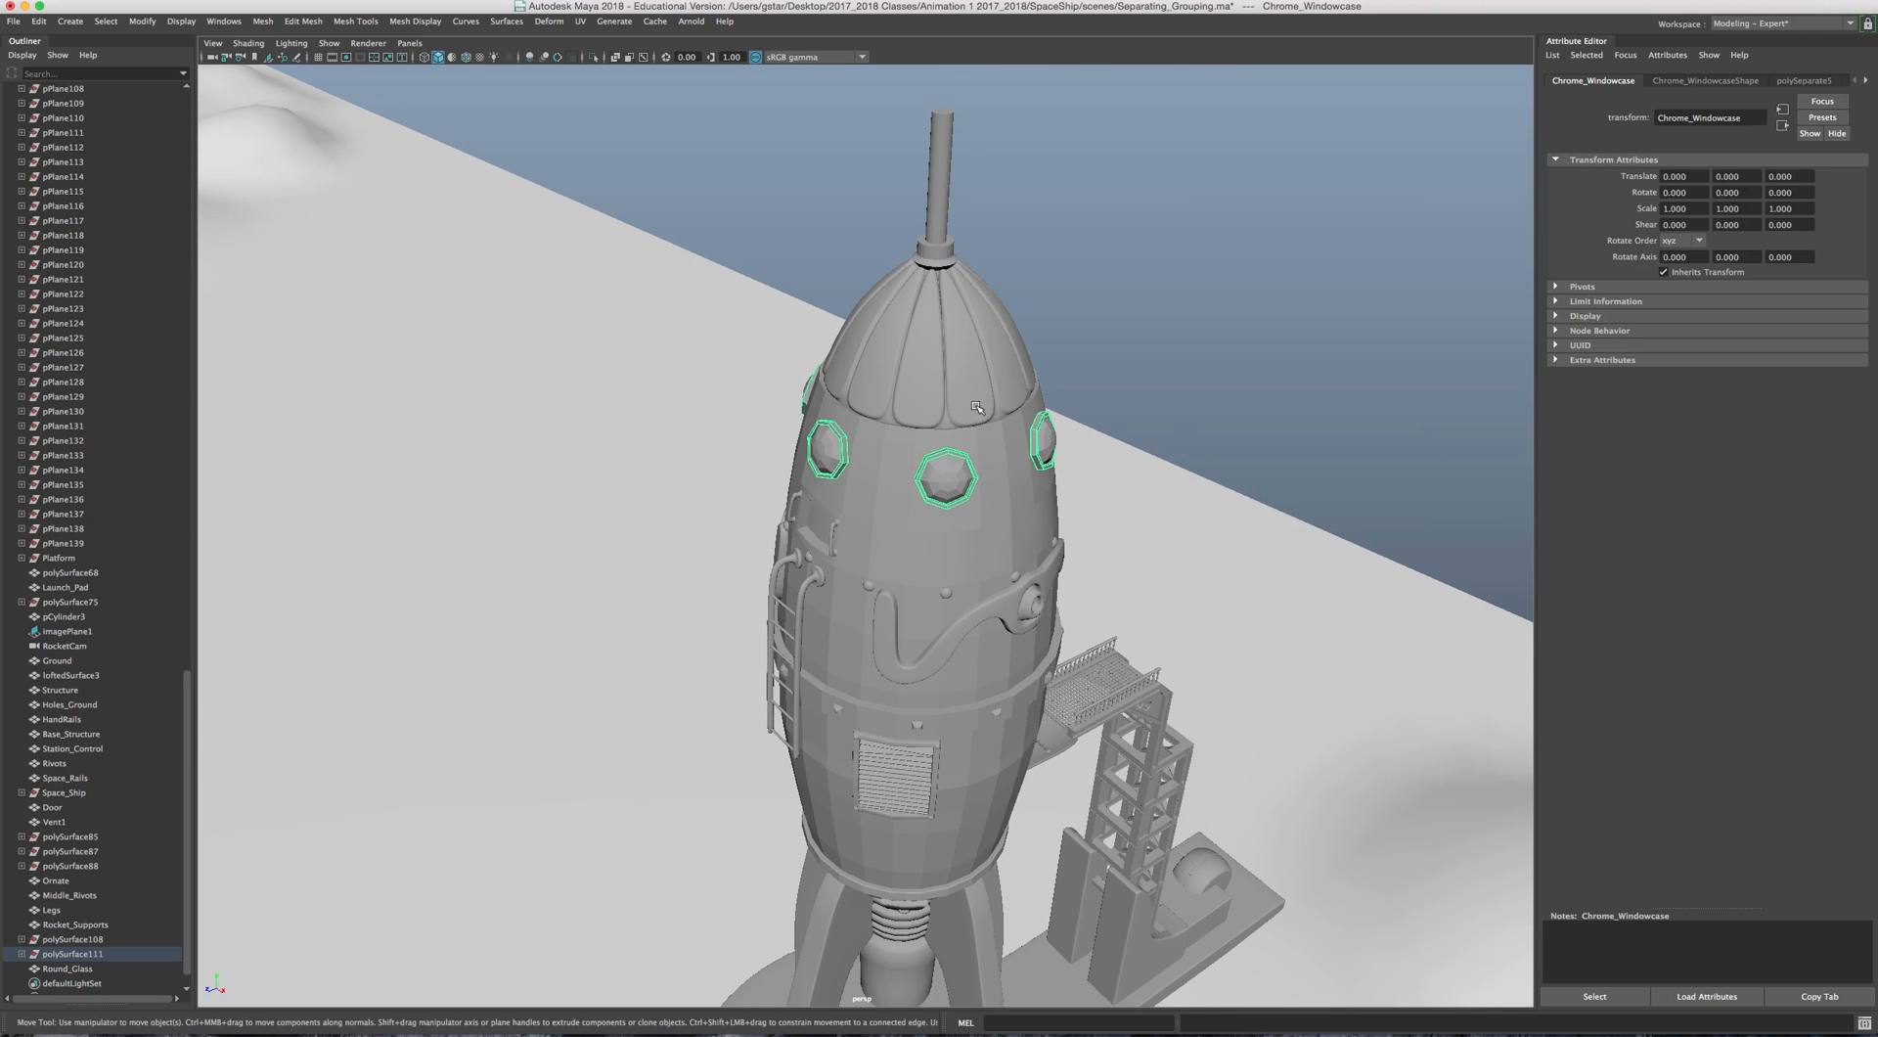
left_click(12, 21)
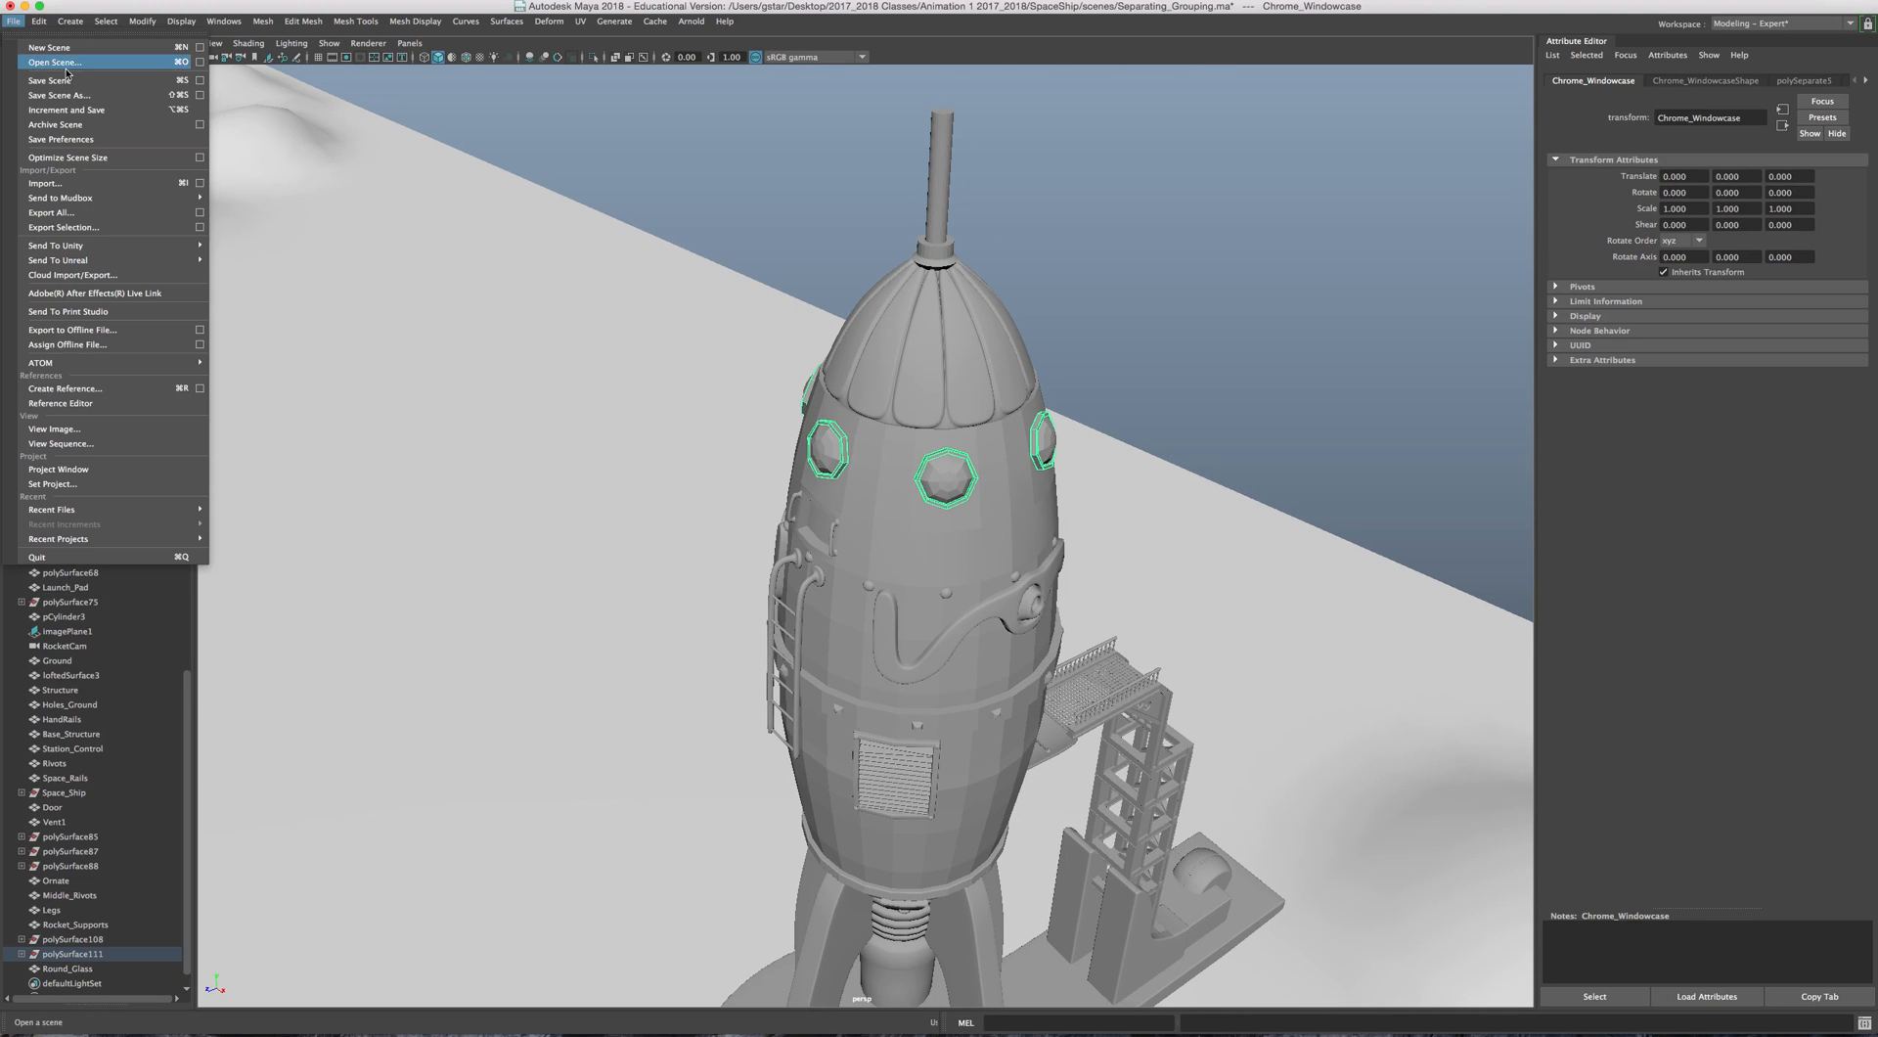
left_click(39, 79)
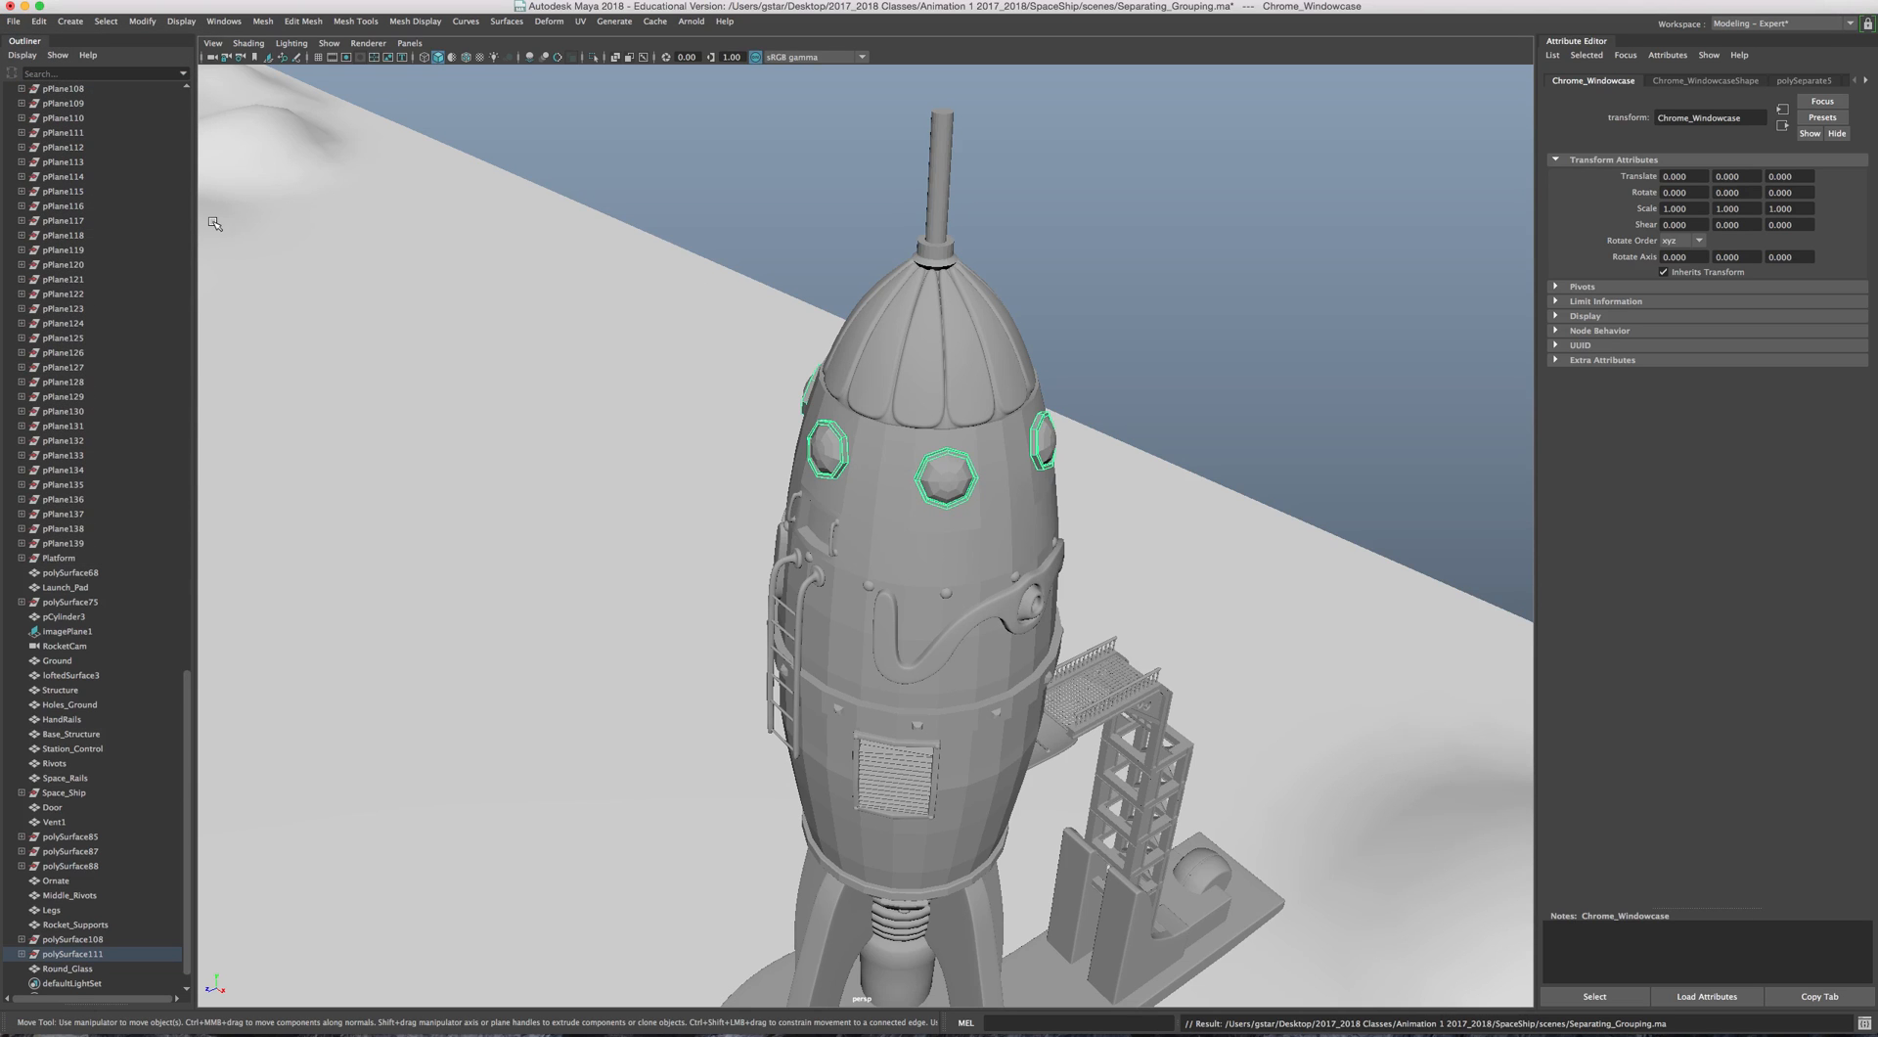
Step: Find the Vent group near the start of the scene hierarchy, select it and expand its children
left_click_drag(188, 691, 193, 99)
left_click(219, 22)
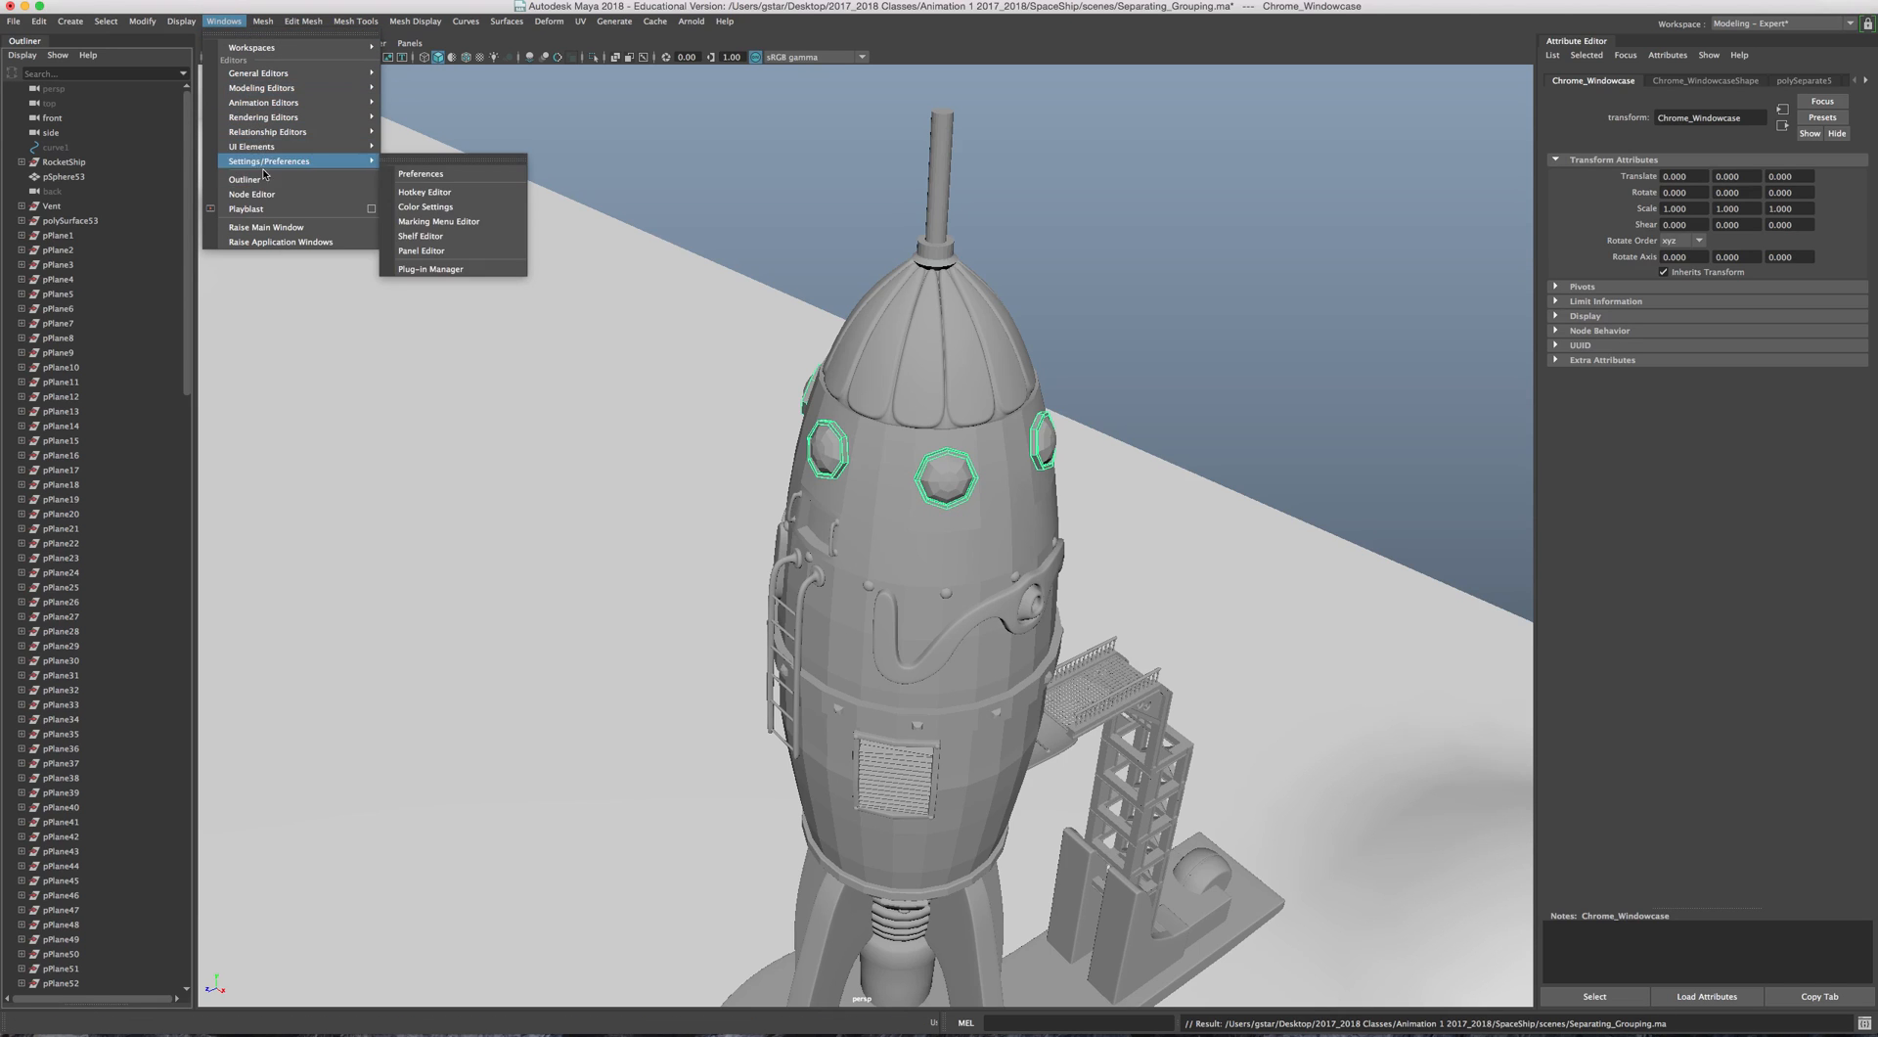
left_click(229, 20)
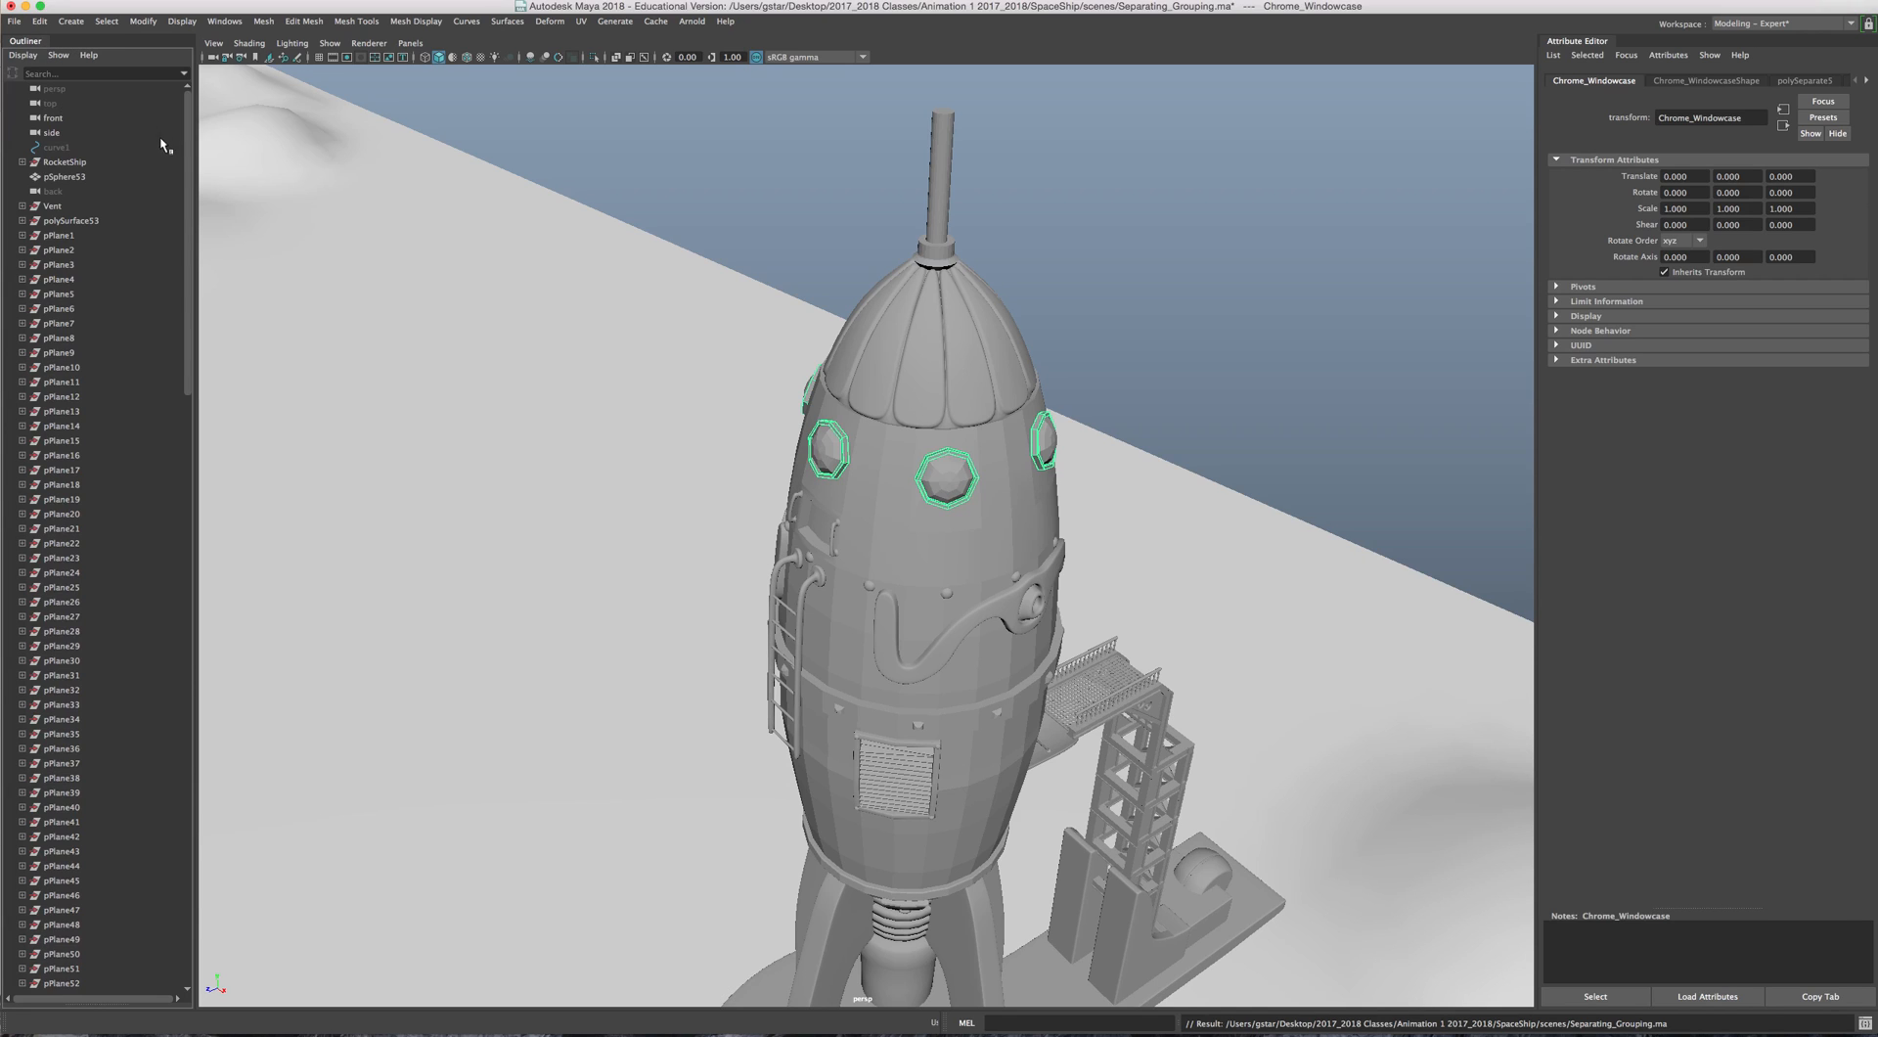
left_click_drag(187, 123, 187, 130)
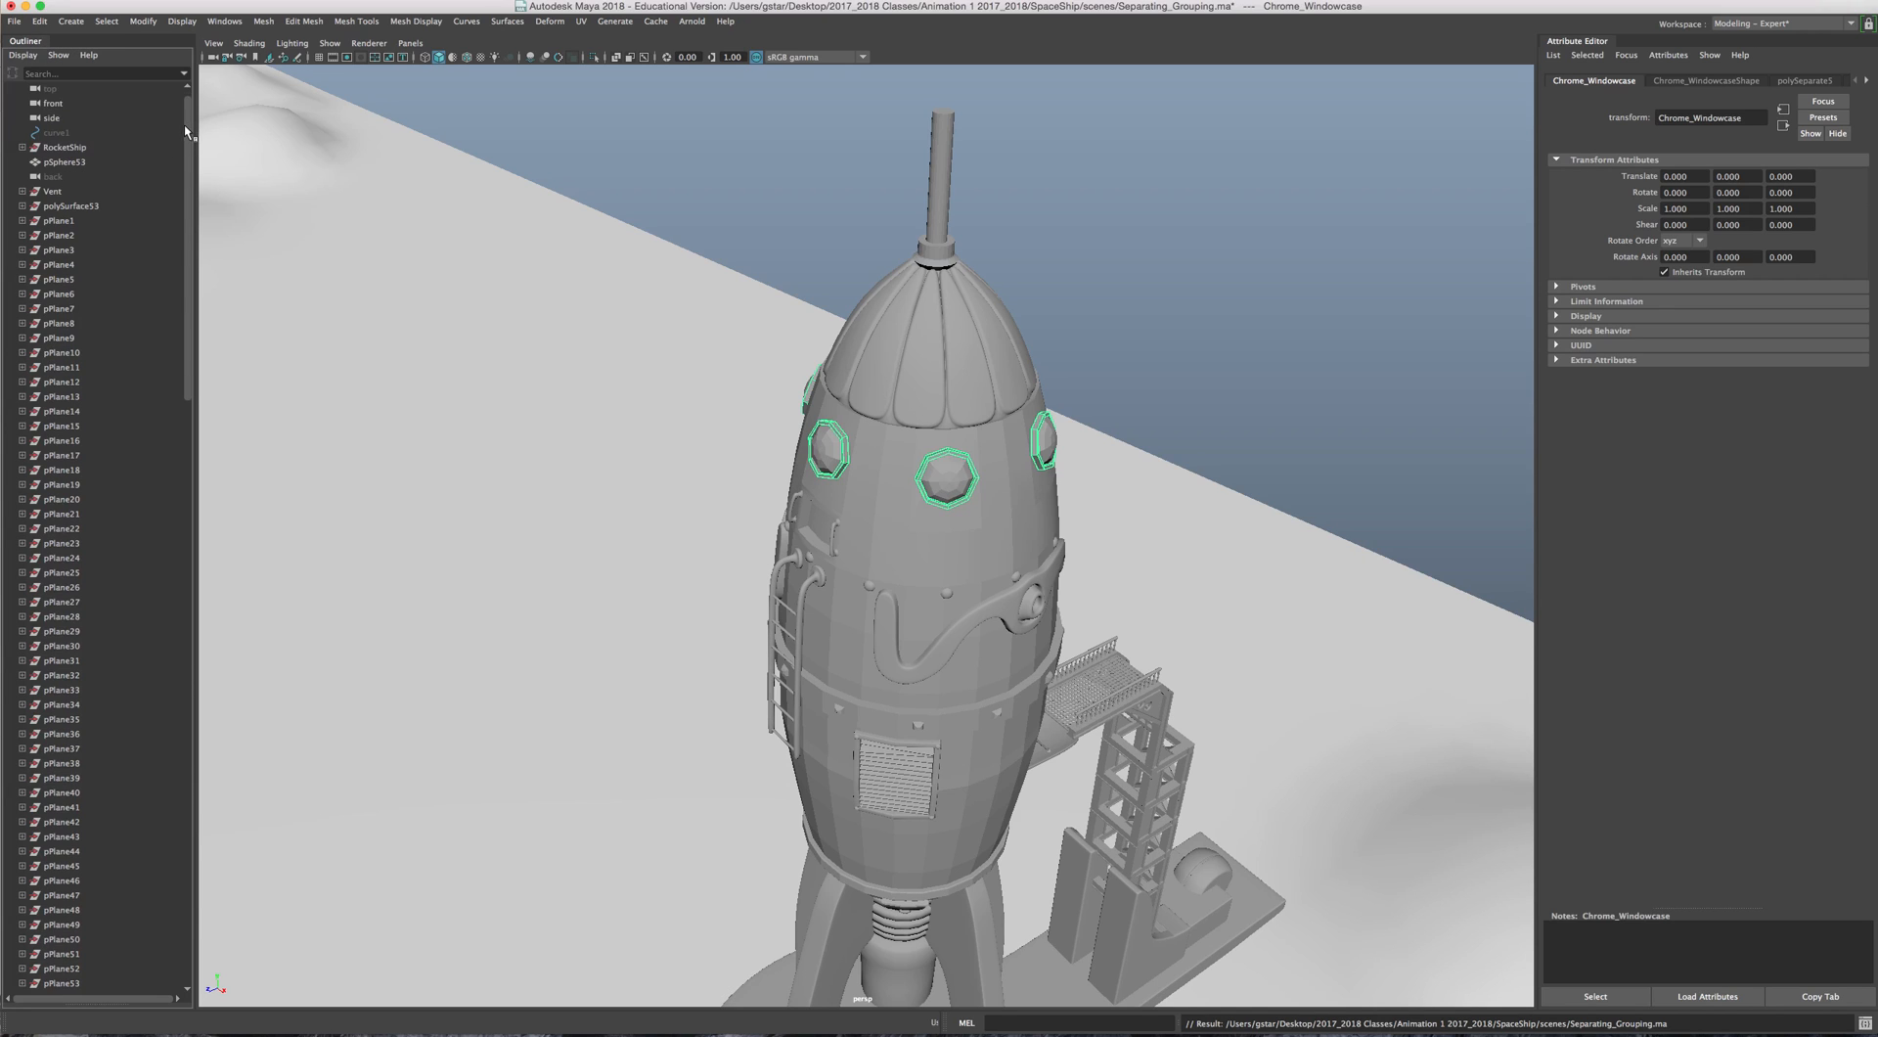
left_click(66, 192)
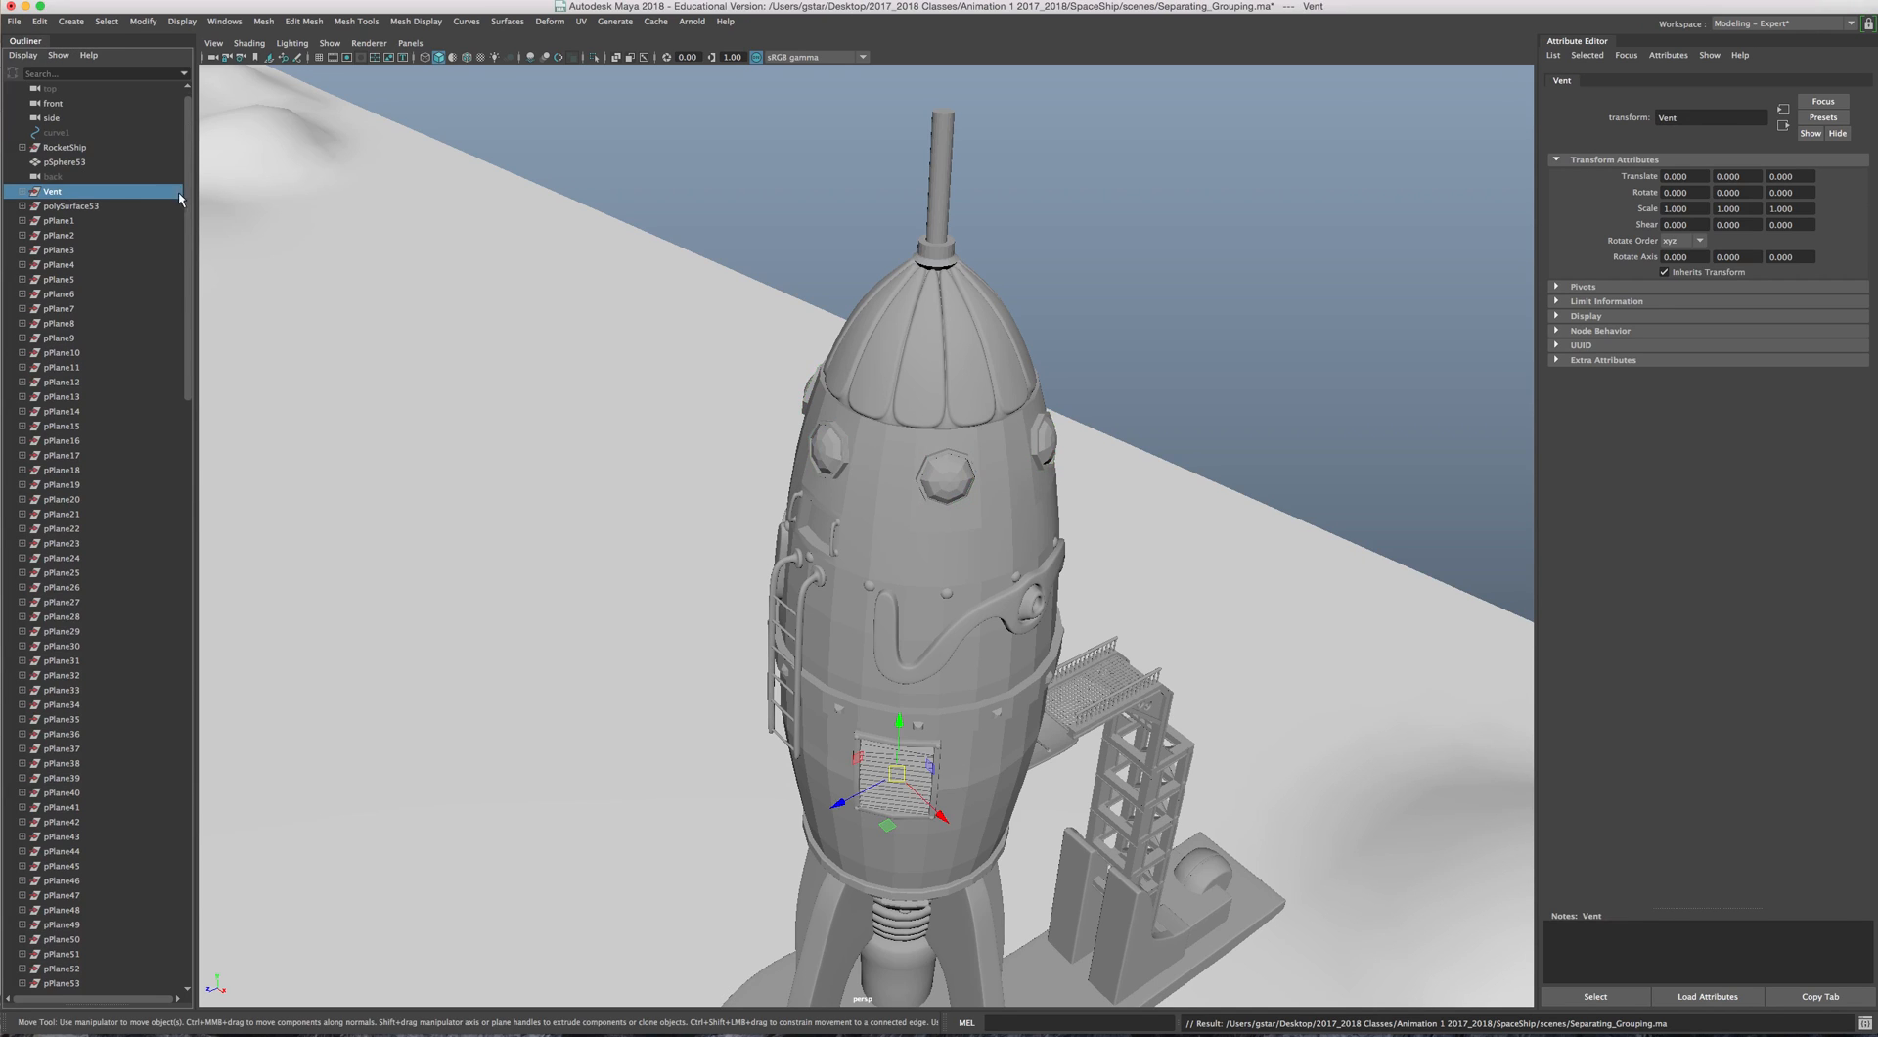
left_click(22, 192)
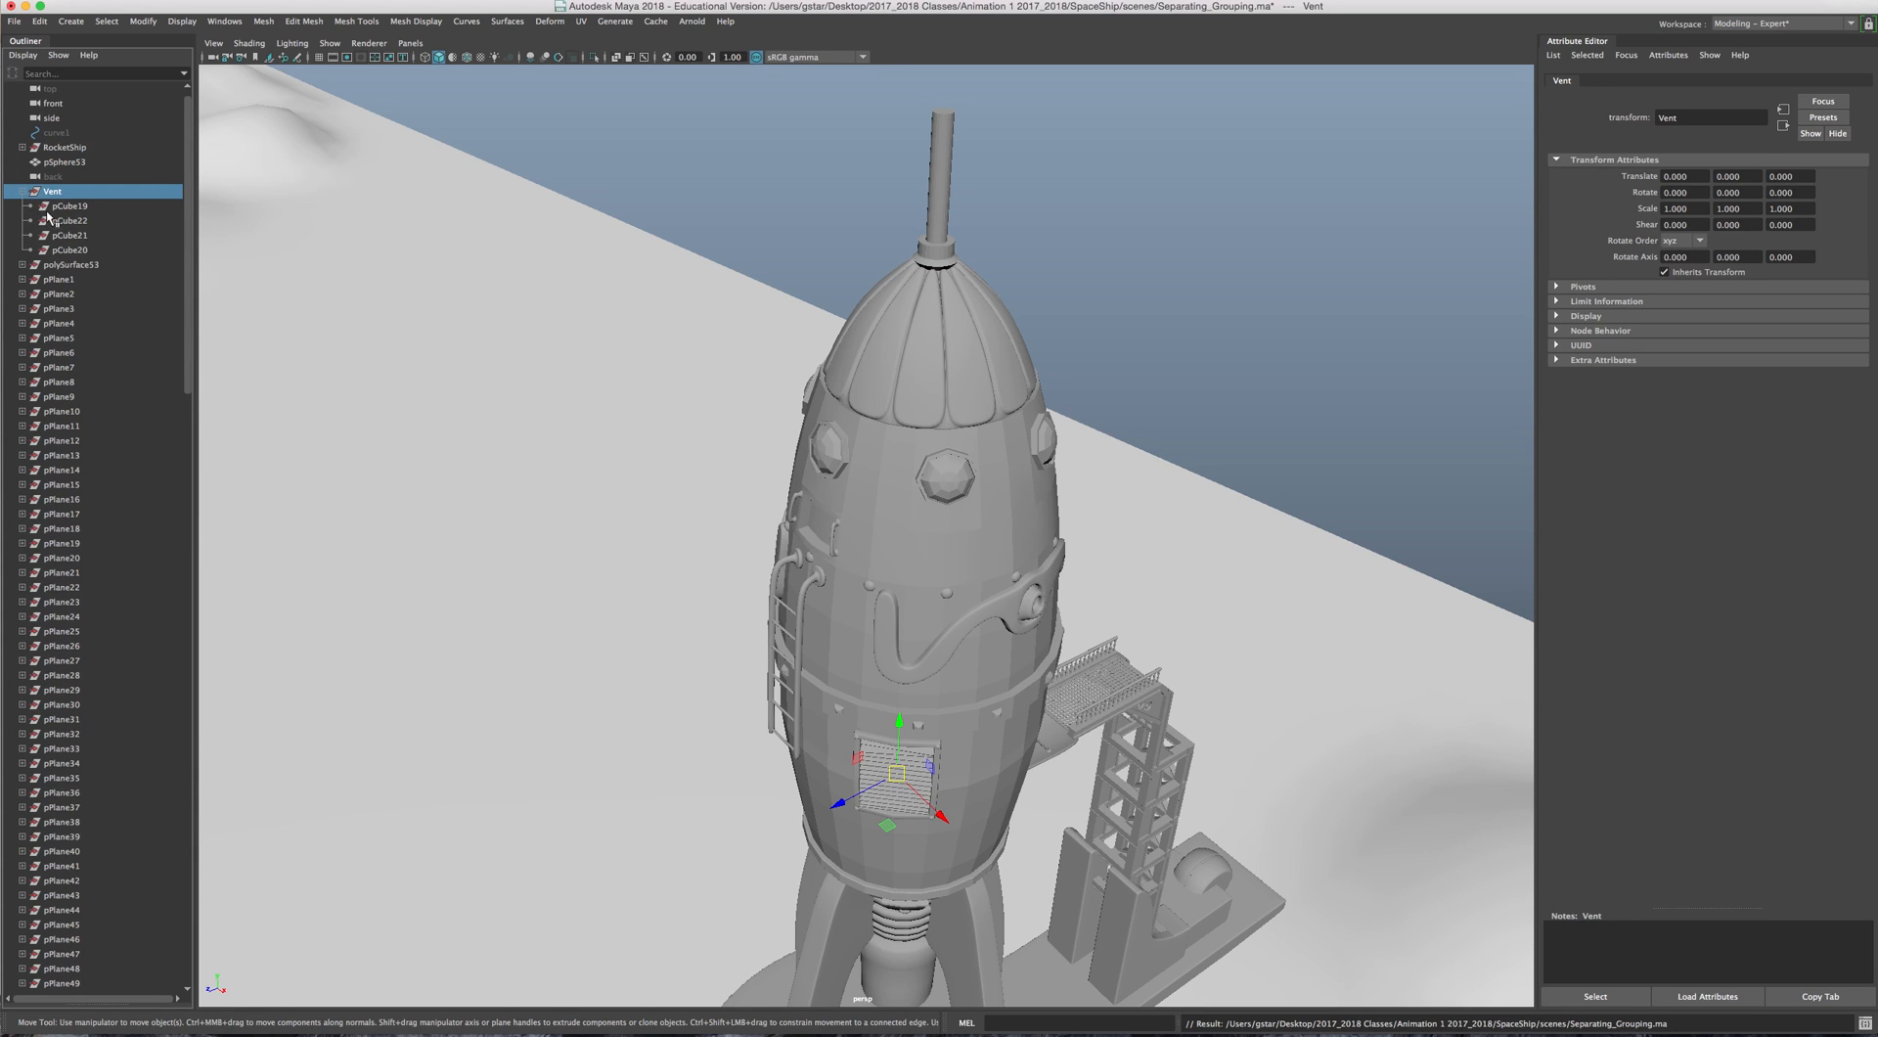
Step: Select the Vent group's children pCube19 to pCube22 one by one to locate them on the rocket's louvred vent
left_click(65, 222)
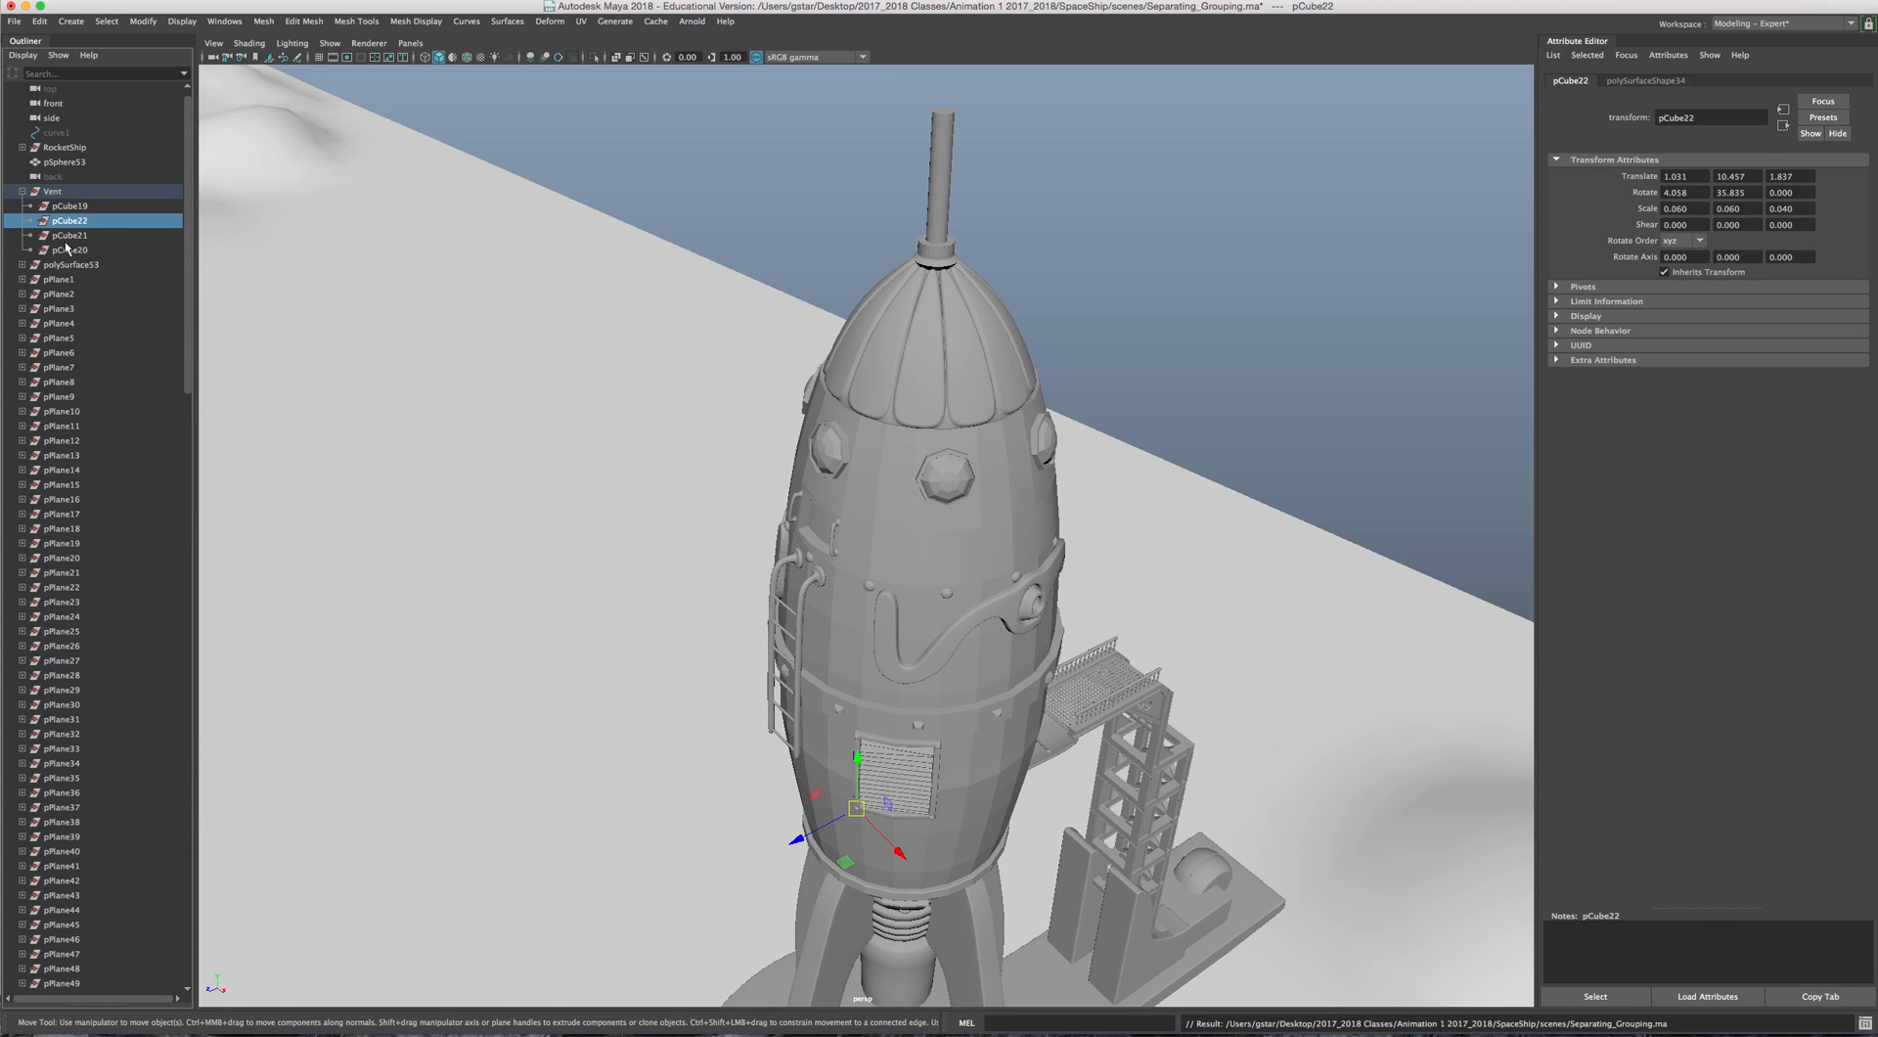
left_click(67, 237)
middle_click_drag(583, 524, 483, 411, "alt")
scroll(482, 411, "up", 5)
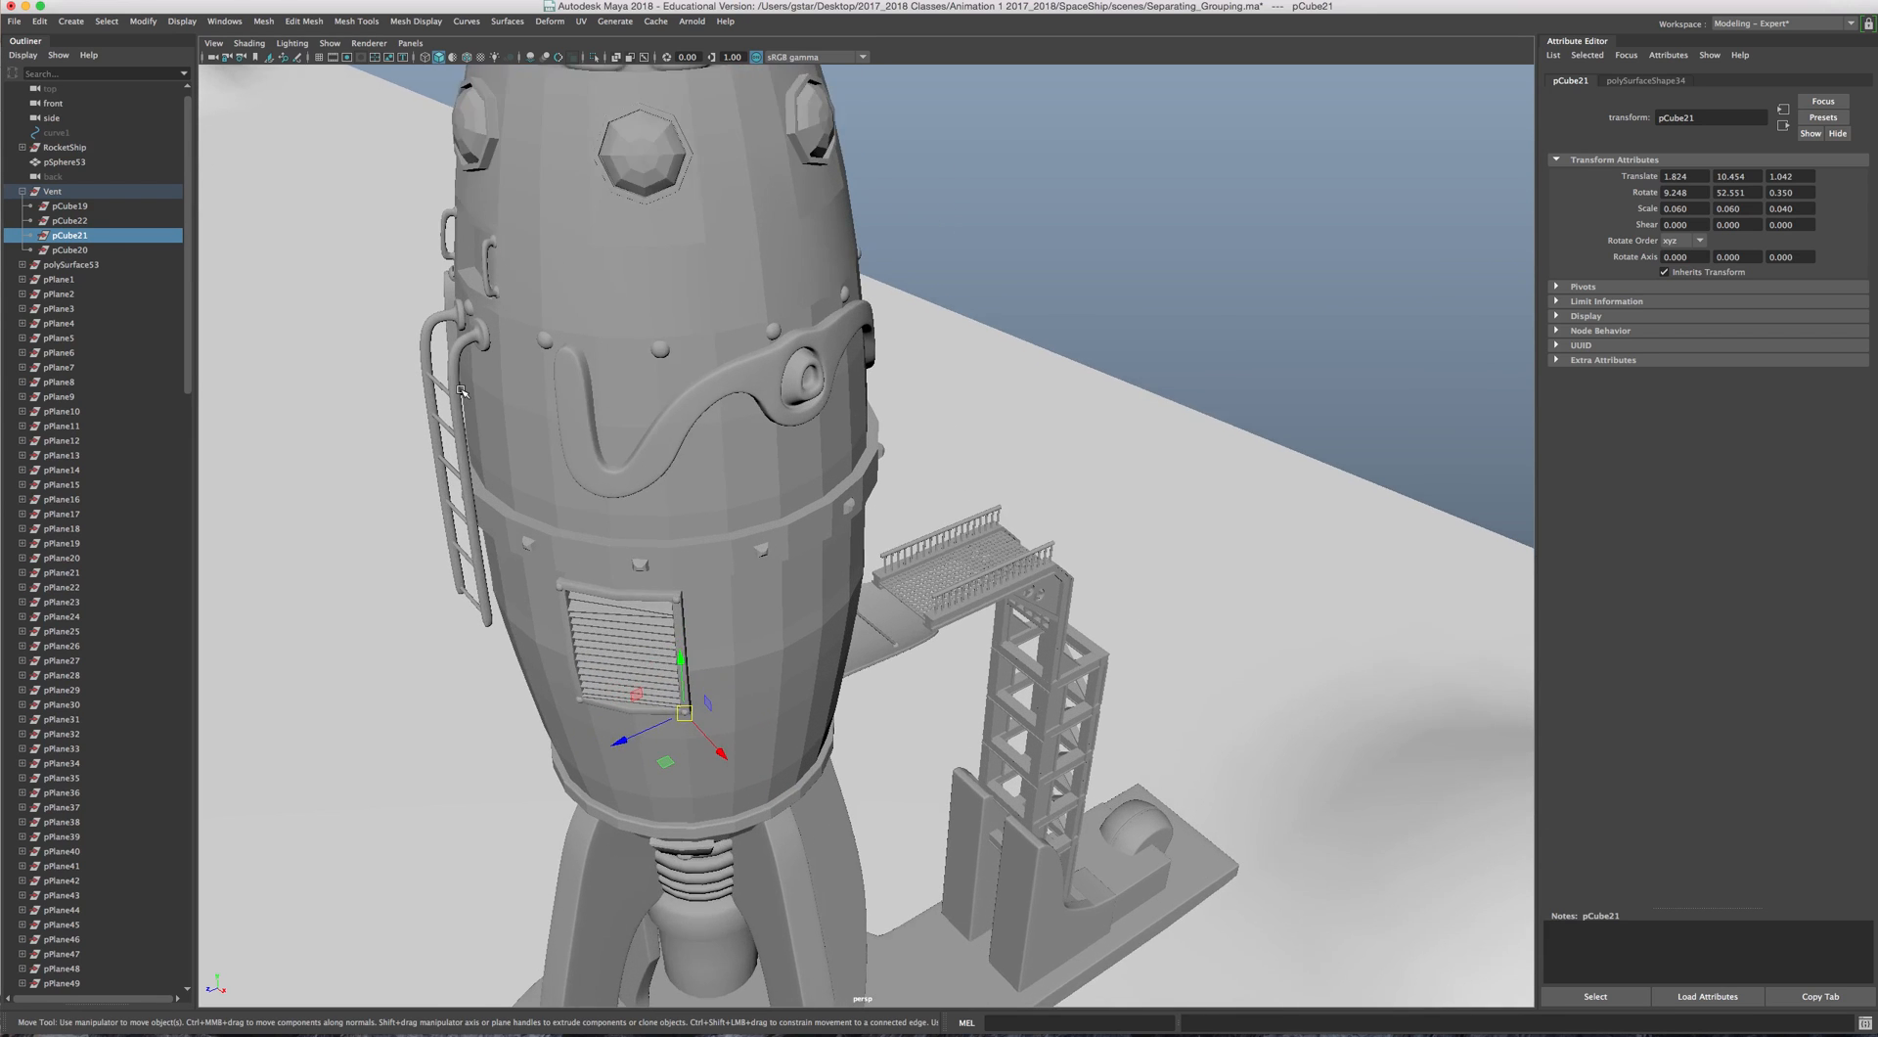
left_click_drag(488, 489, 348, 231, "alt")
scroll(361, 231, "up", 3)
middle_click_drag(361, 231, 565, 276, "alt")
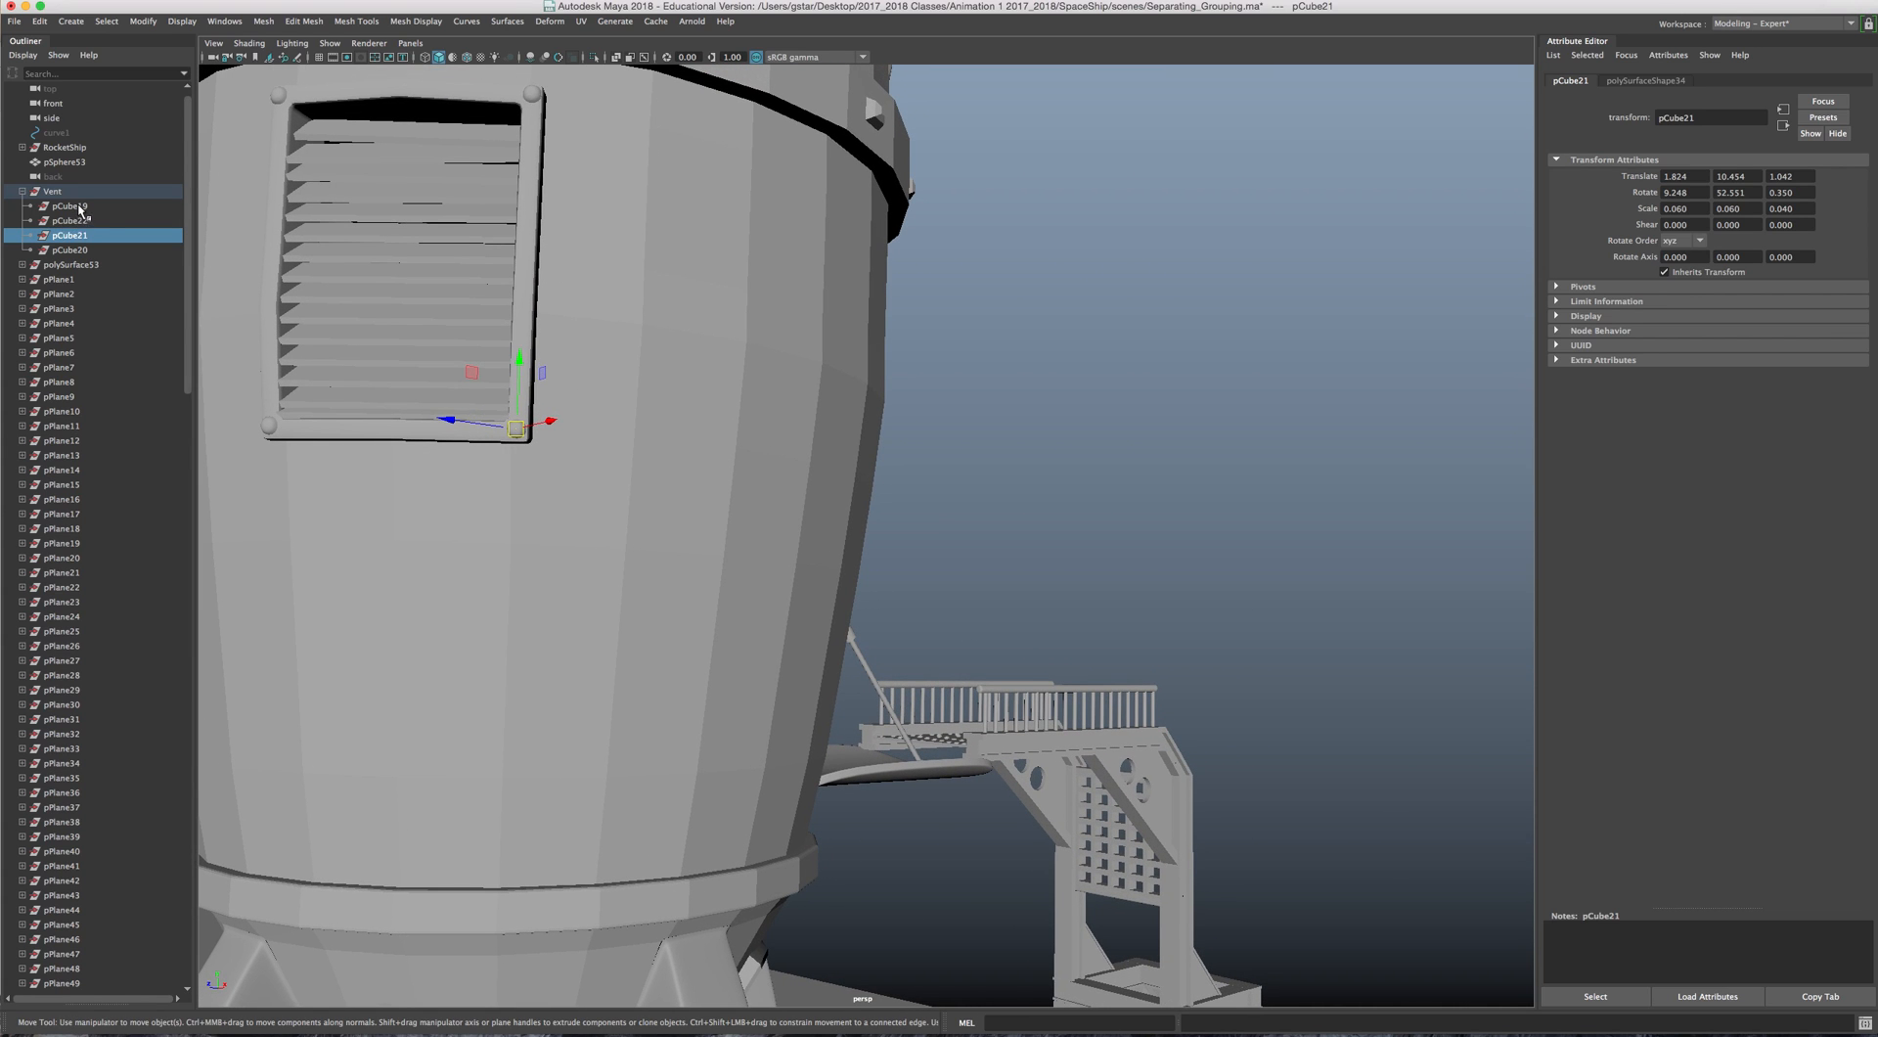
left_click(80, 207)
left_click(80, 221)
left_click(80, 236)
left_click(80, 251)
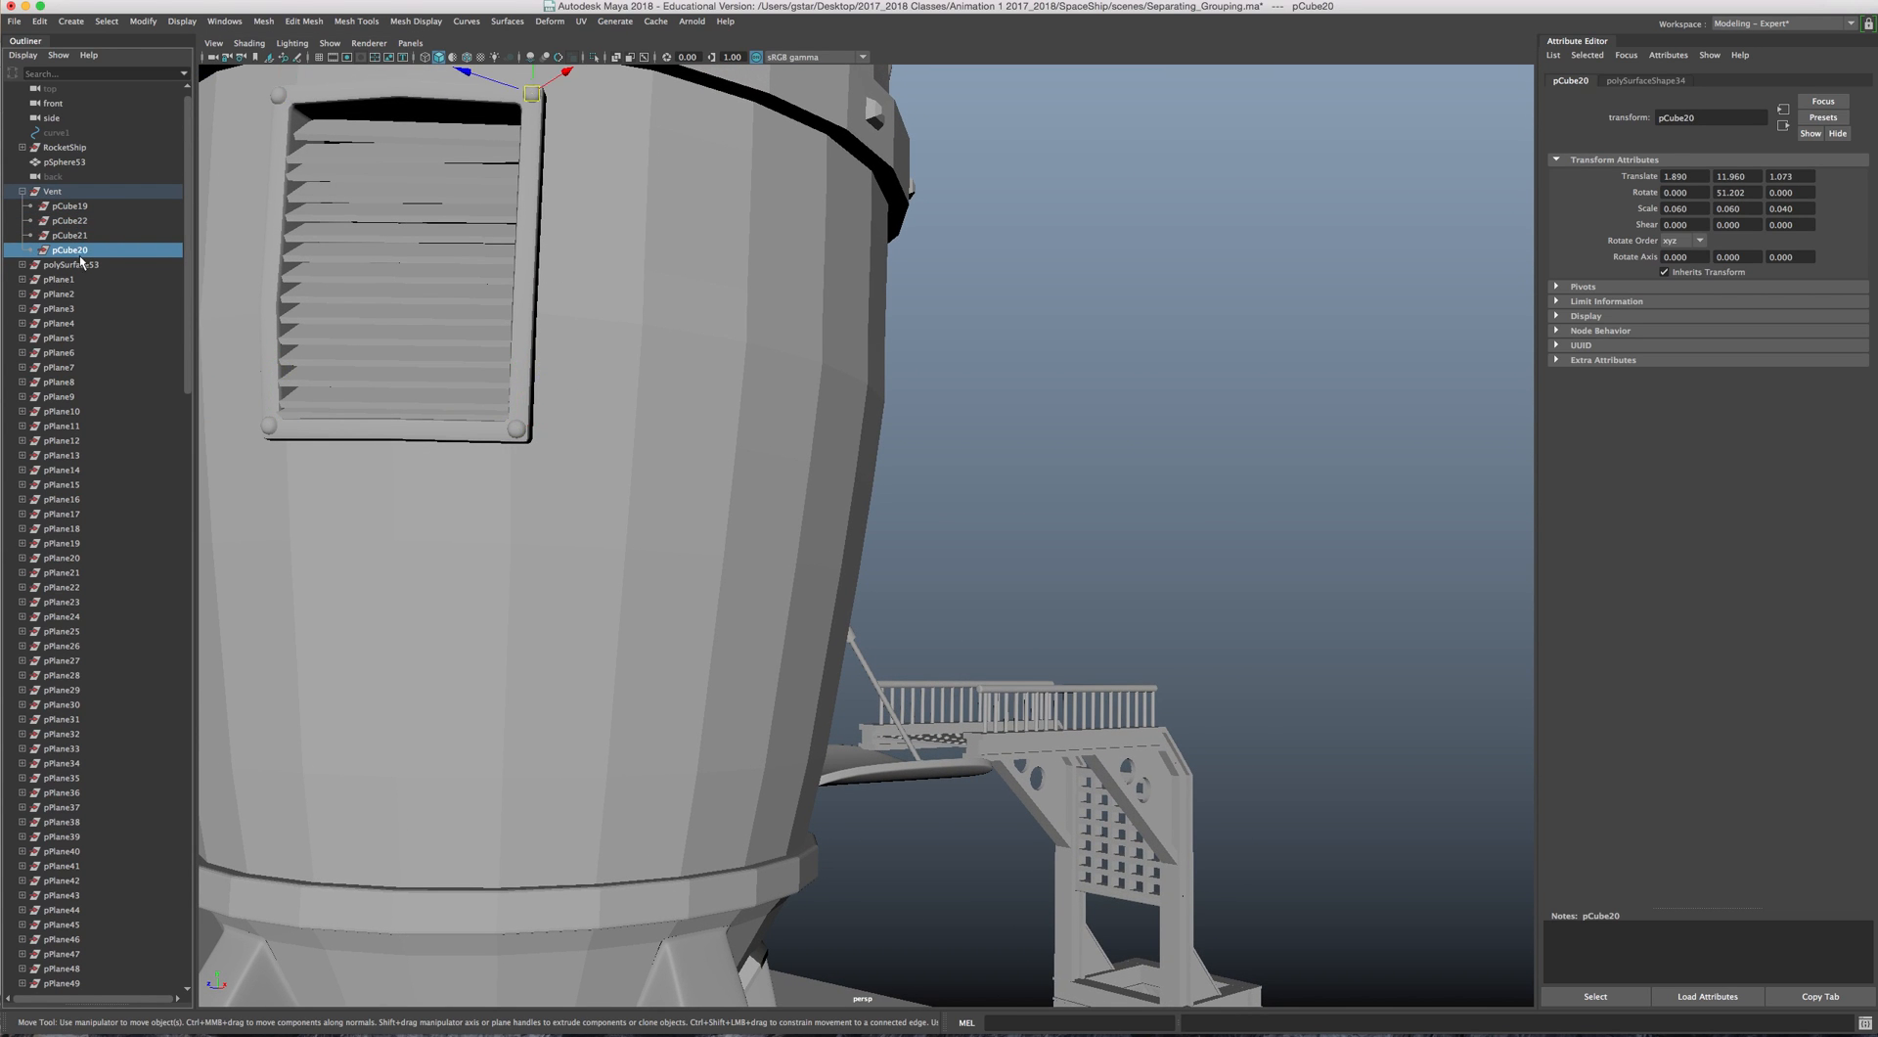
Step: Select the square rivets on the rocket's middle band to check that they form their own separate mesh
scroll(520, 297, "down", 2)
scroll(628, 276, "down", 2)
left_click_drag(628, 276, 608, 315, "alt")
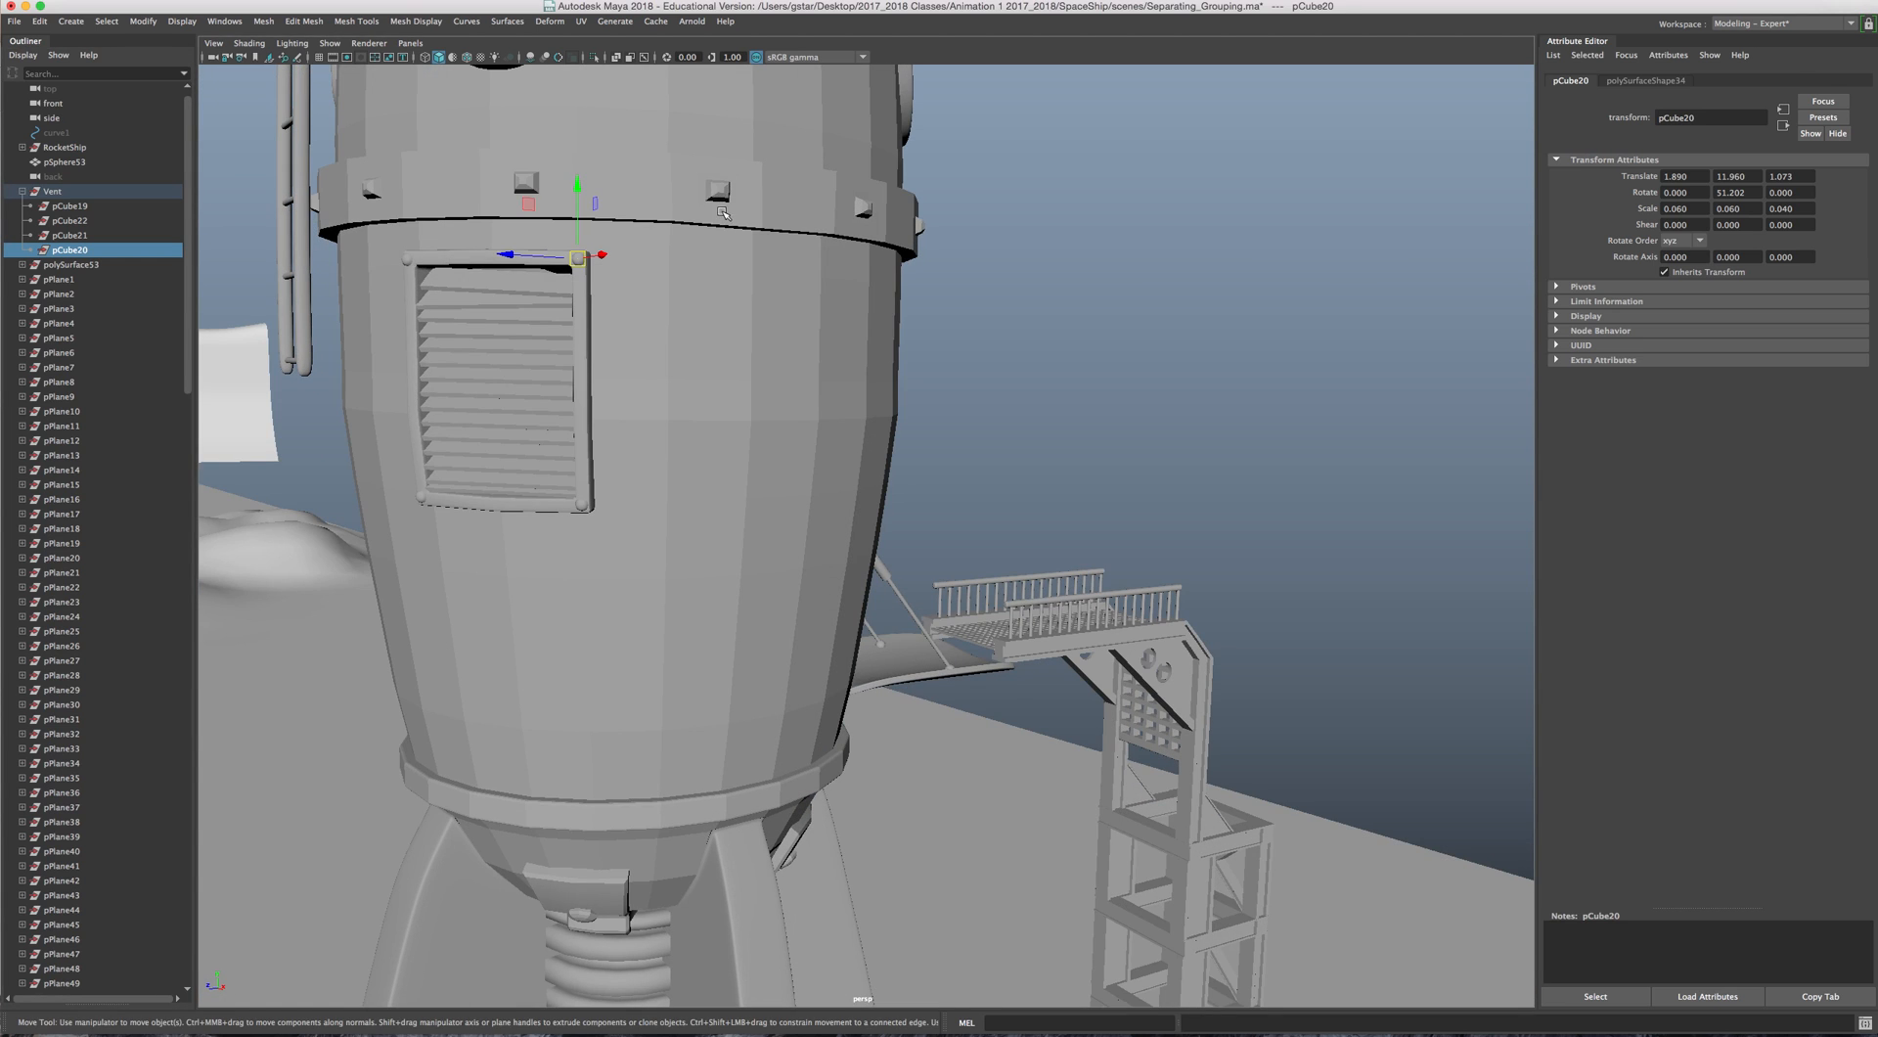
left_click(723, 191)
left_click_drag(830, 237, 641, 296, "alt")
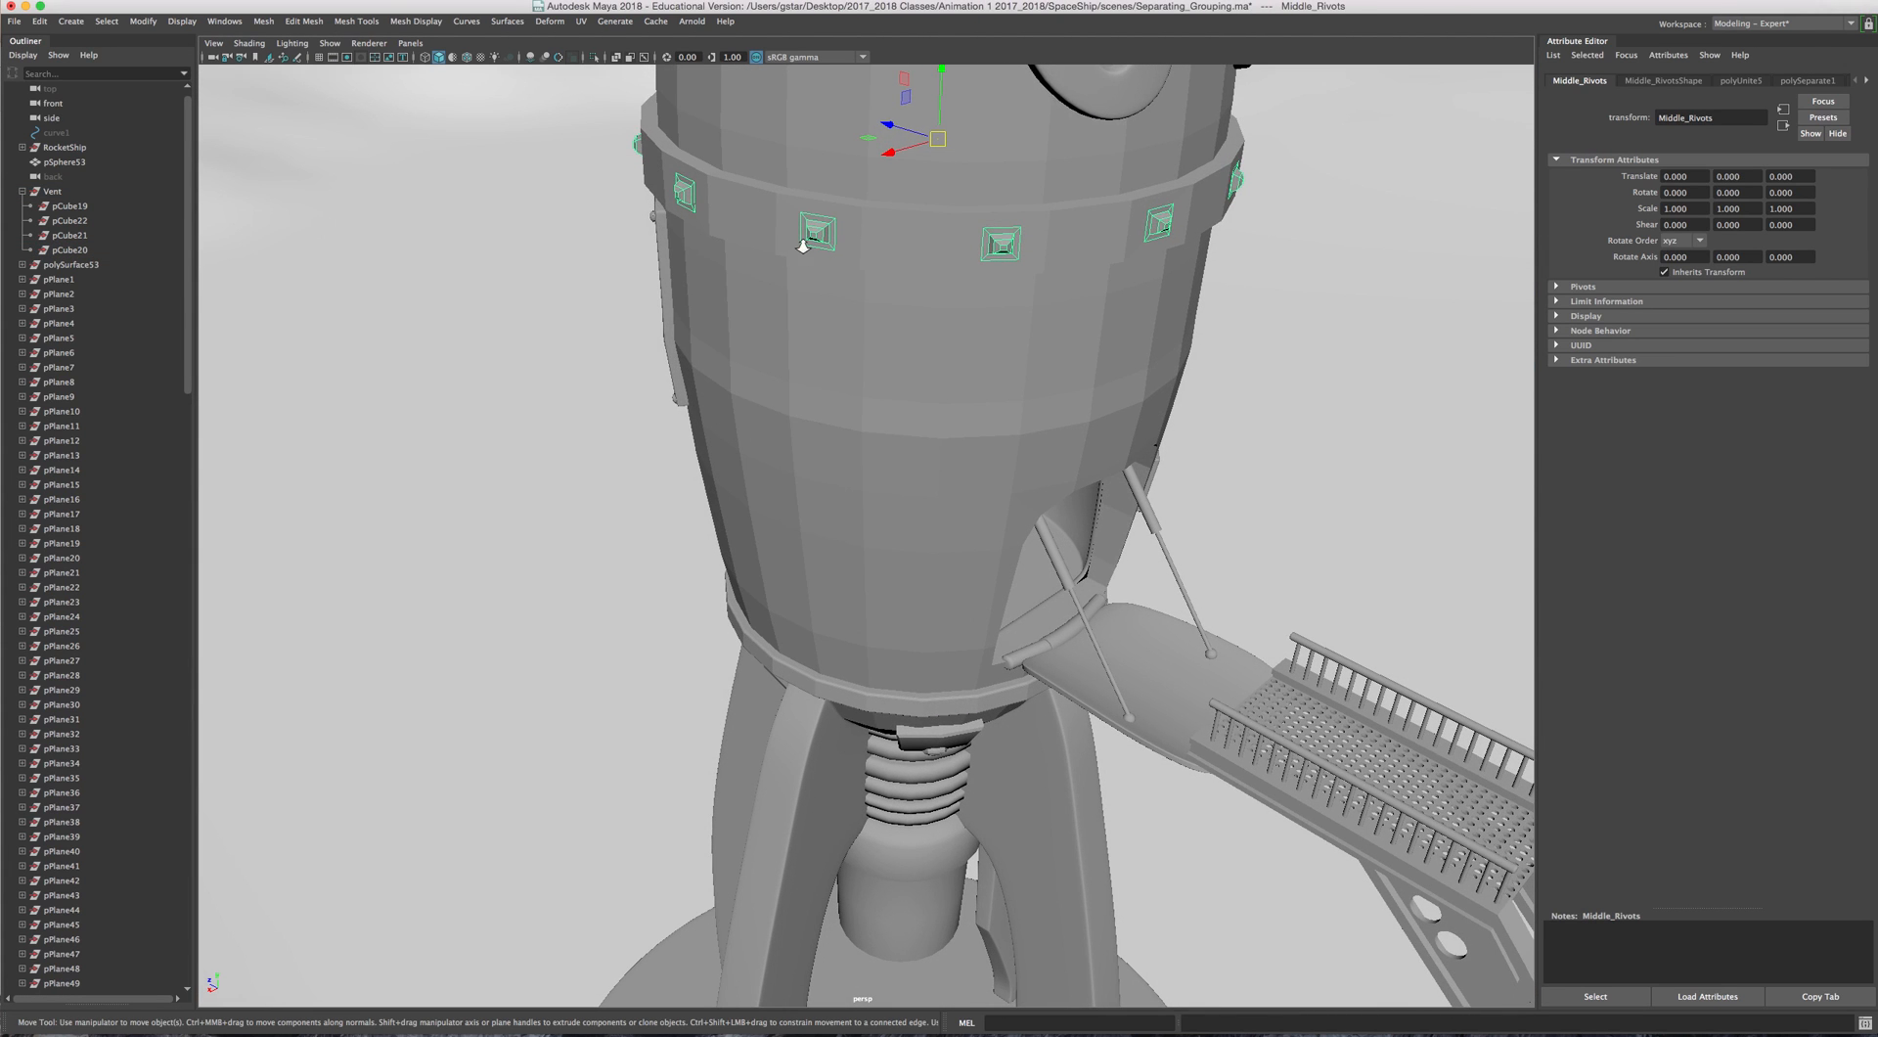
scroll(889, 281, "down", 2)
middle_click_drag(890, 282, 823, 323, "alt")
left_click(824, 322)
left_click_drag(933, 335, 636, 411, "alt")
middle_click_drag(954, 463, 669, 845, "alt")
Step: Check the curved ornate trim and the round rivets on the hull as separate, named meshes
left_click(937, 296)
key("w")
left_click_drag(879, 308, 631, 308, "alt")
left_click(846, 350)
middle_click_drag(977, 560, 922, 487, "alt")
left_click(922, 487)
left_click_drag(924, 486, 822, 477, "alt")
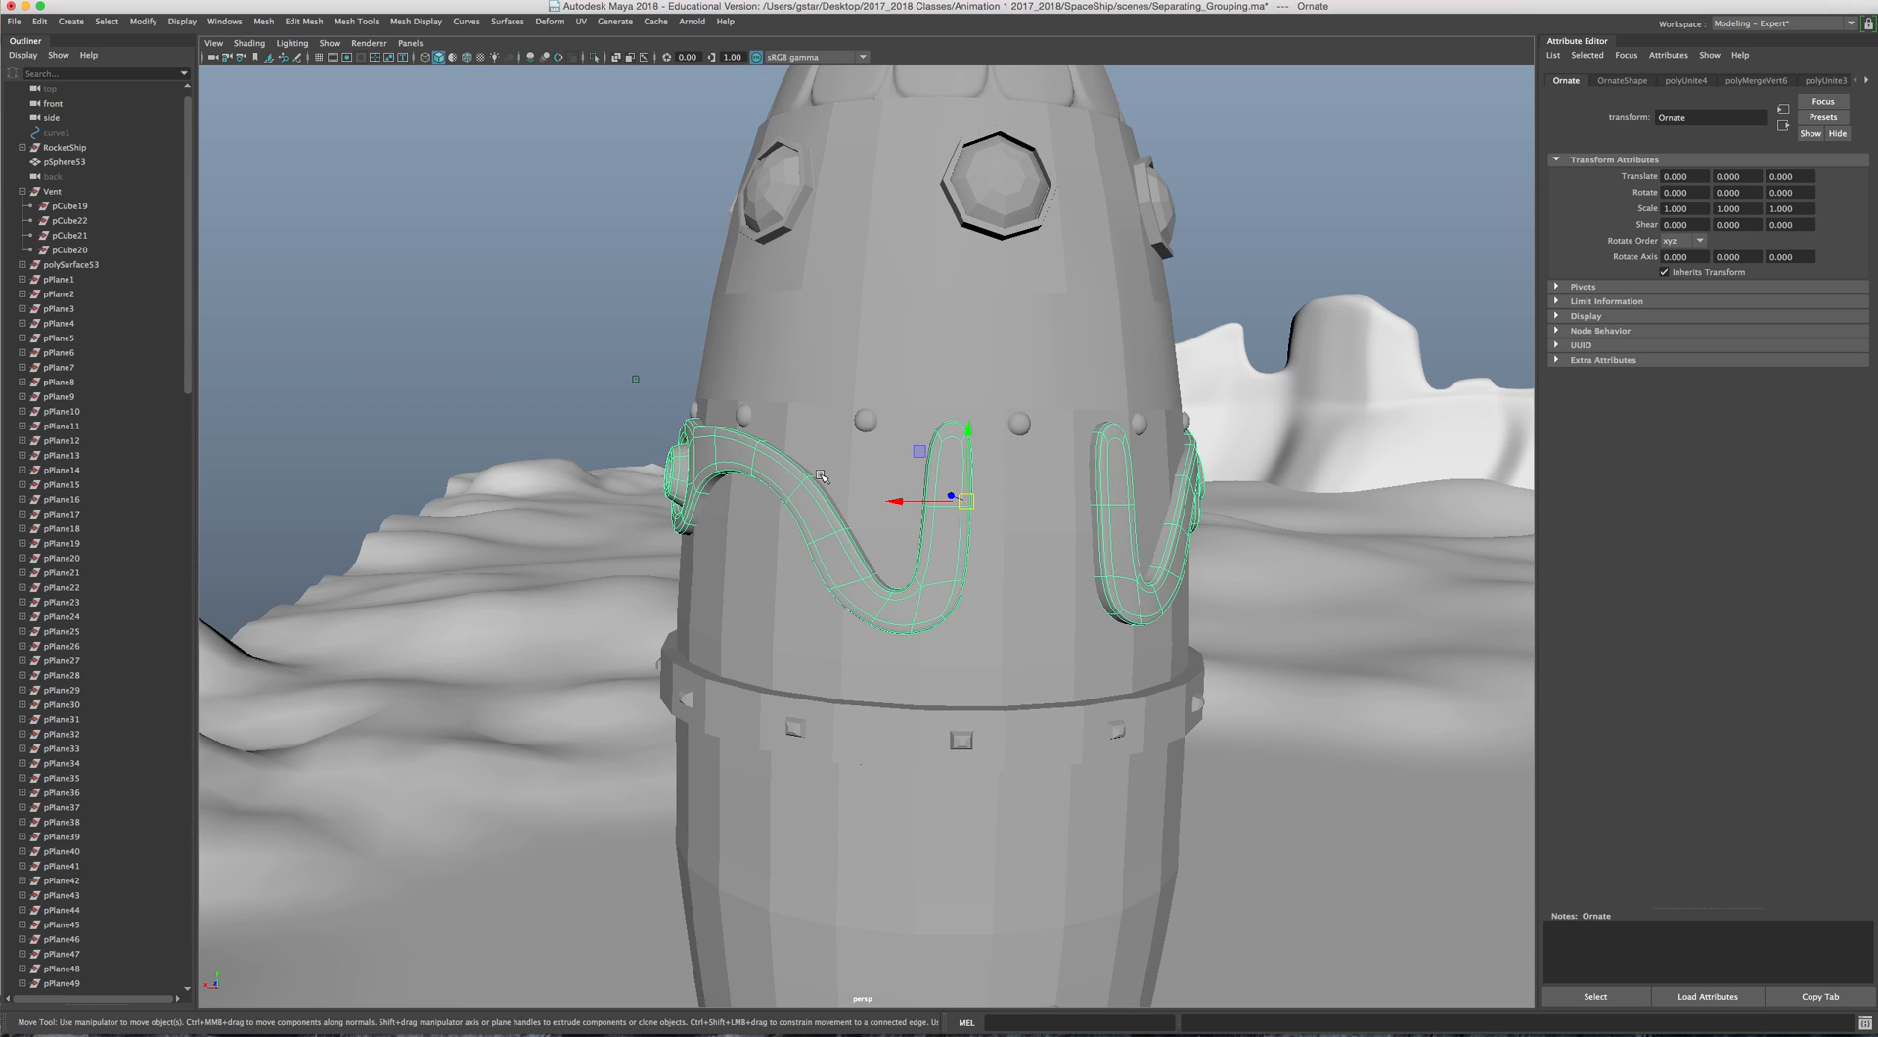
left_click(869, 423)
middle_click_drag(837, 841, 836, 79, "alt")
left_click_drag(798, 504, 890, 453, "alt")
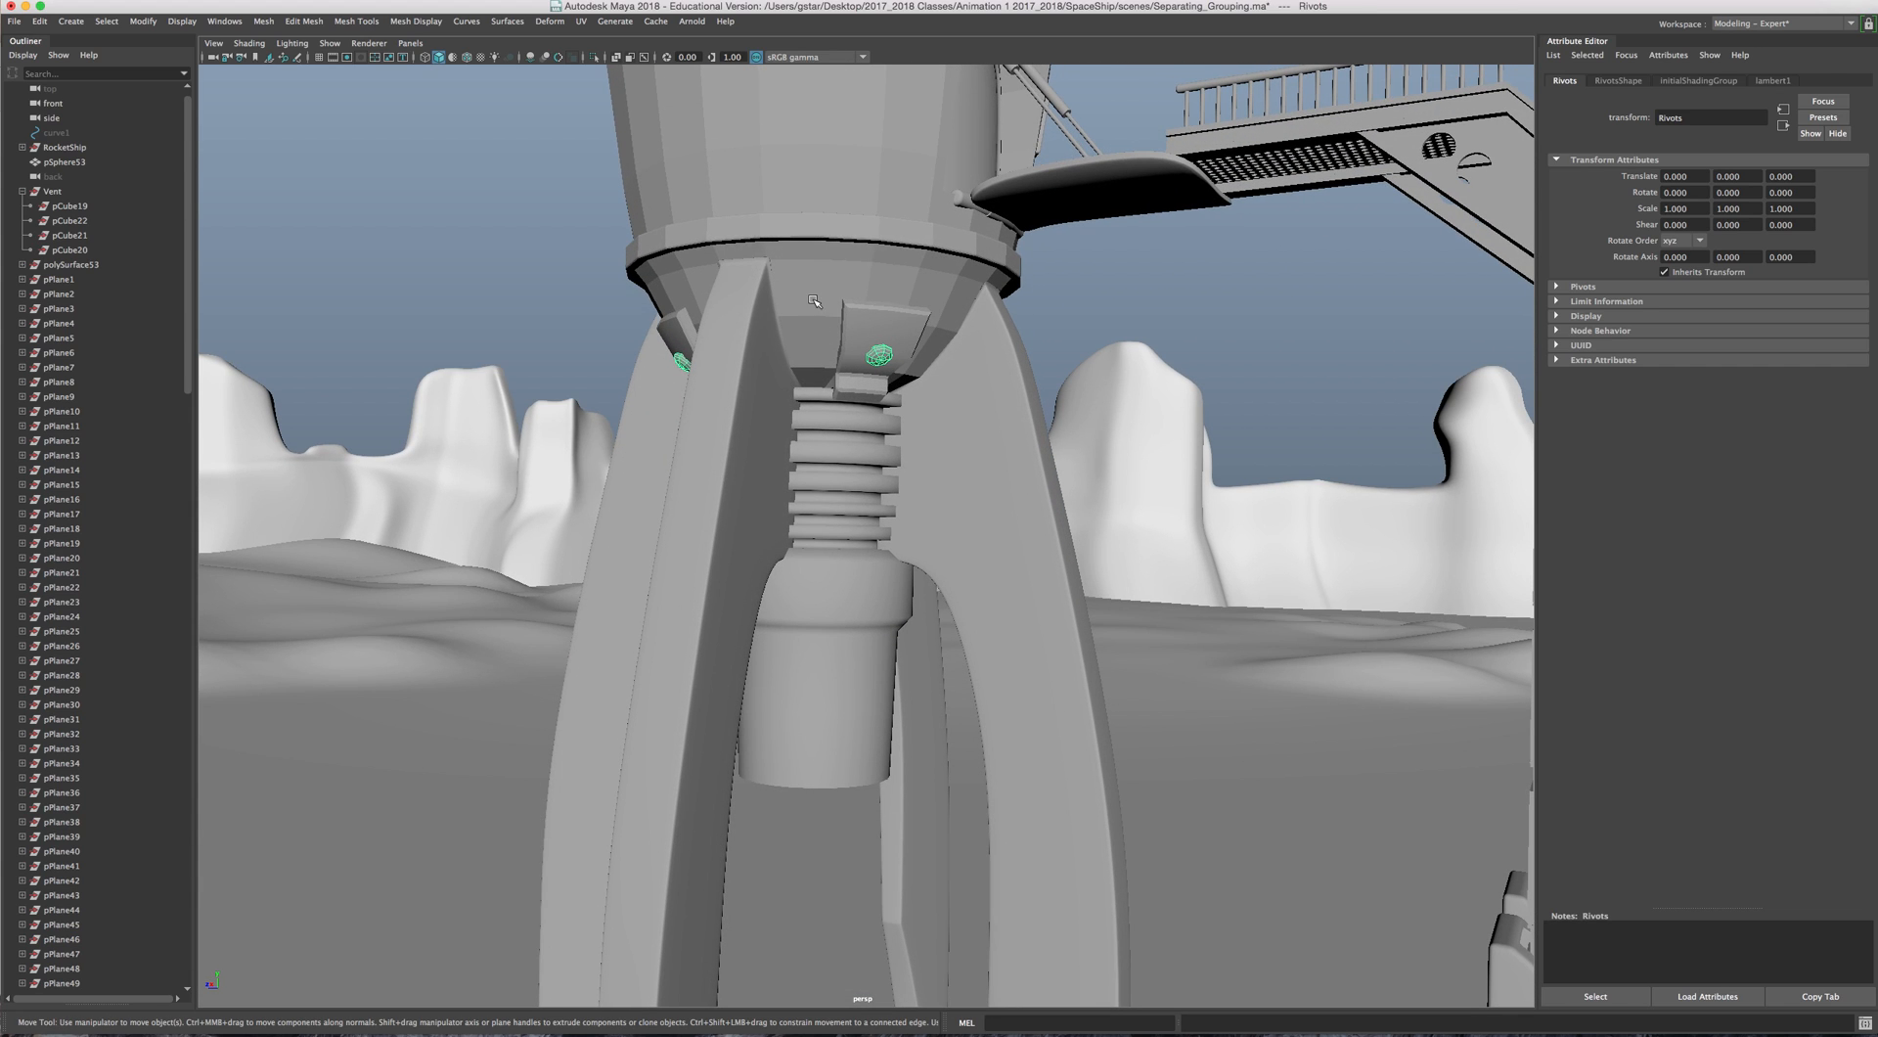
Step: Select the rocket's hull and turn on its smooth mesh preview
left_click(773, 282)
left_click(712, 386)
left_click_drag(711, 386, 773, 411, "alt")
left_click(758, 249)
key("3")
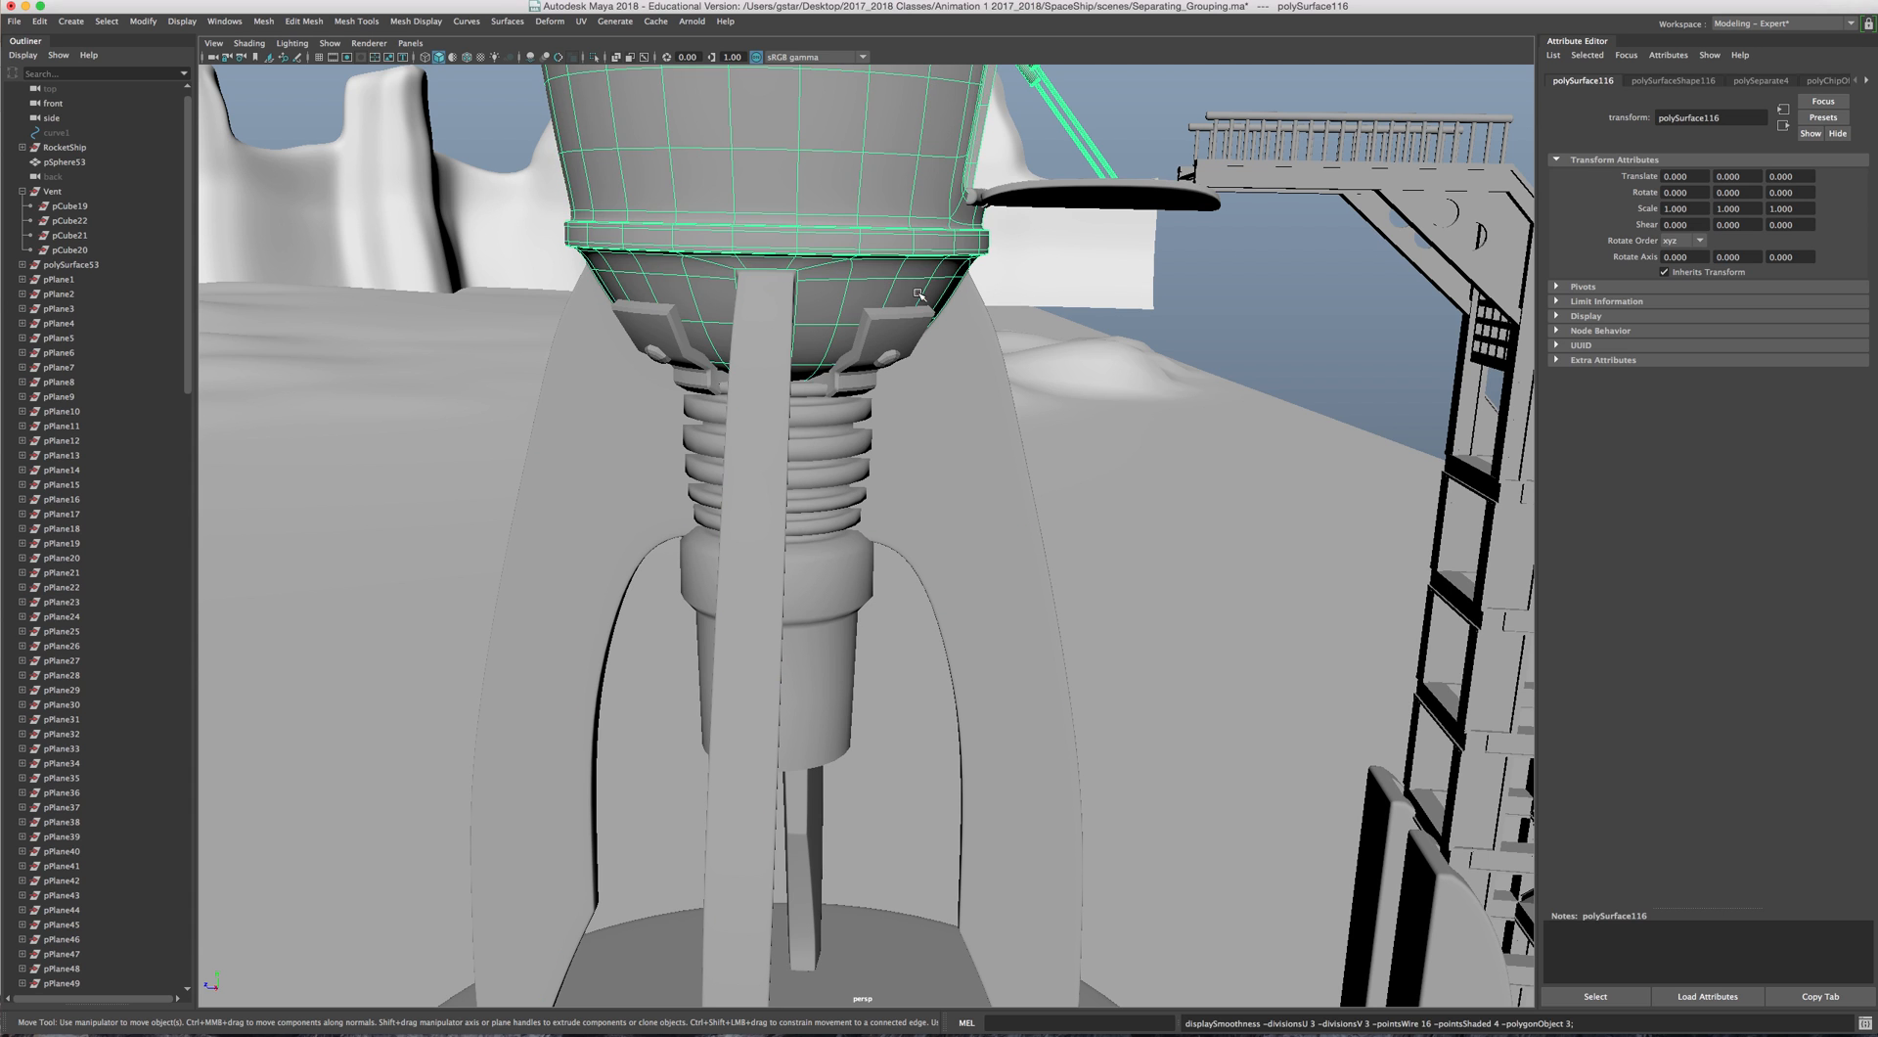
Step: Select the engine, the lowered door and the perforated walkway floor in turn to check their separation and names
left_click(1250, 340)
left_click_drag(698, 274, 819, 253, "alt")
left_click(761, 460)
left_click_drag(895, 411, 726, 519, "alt")
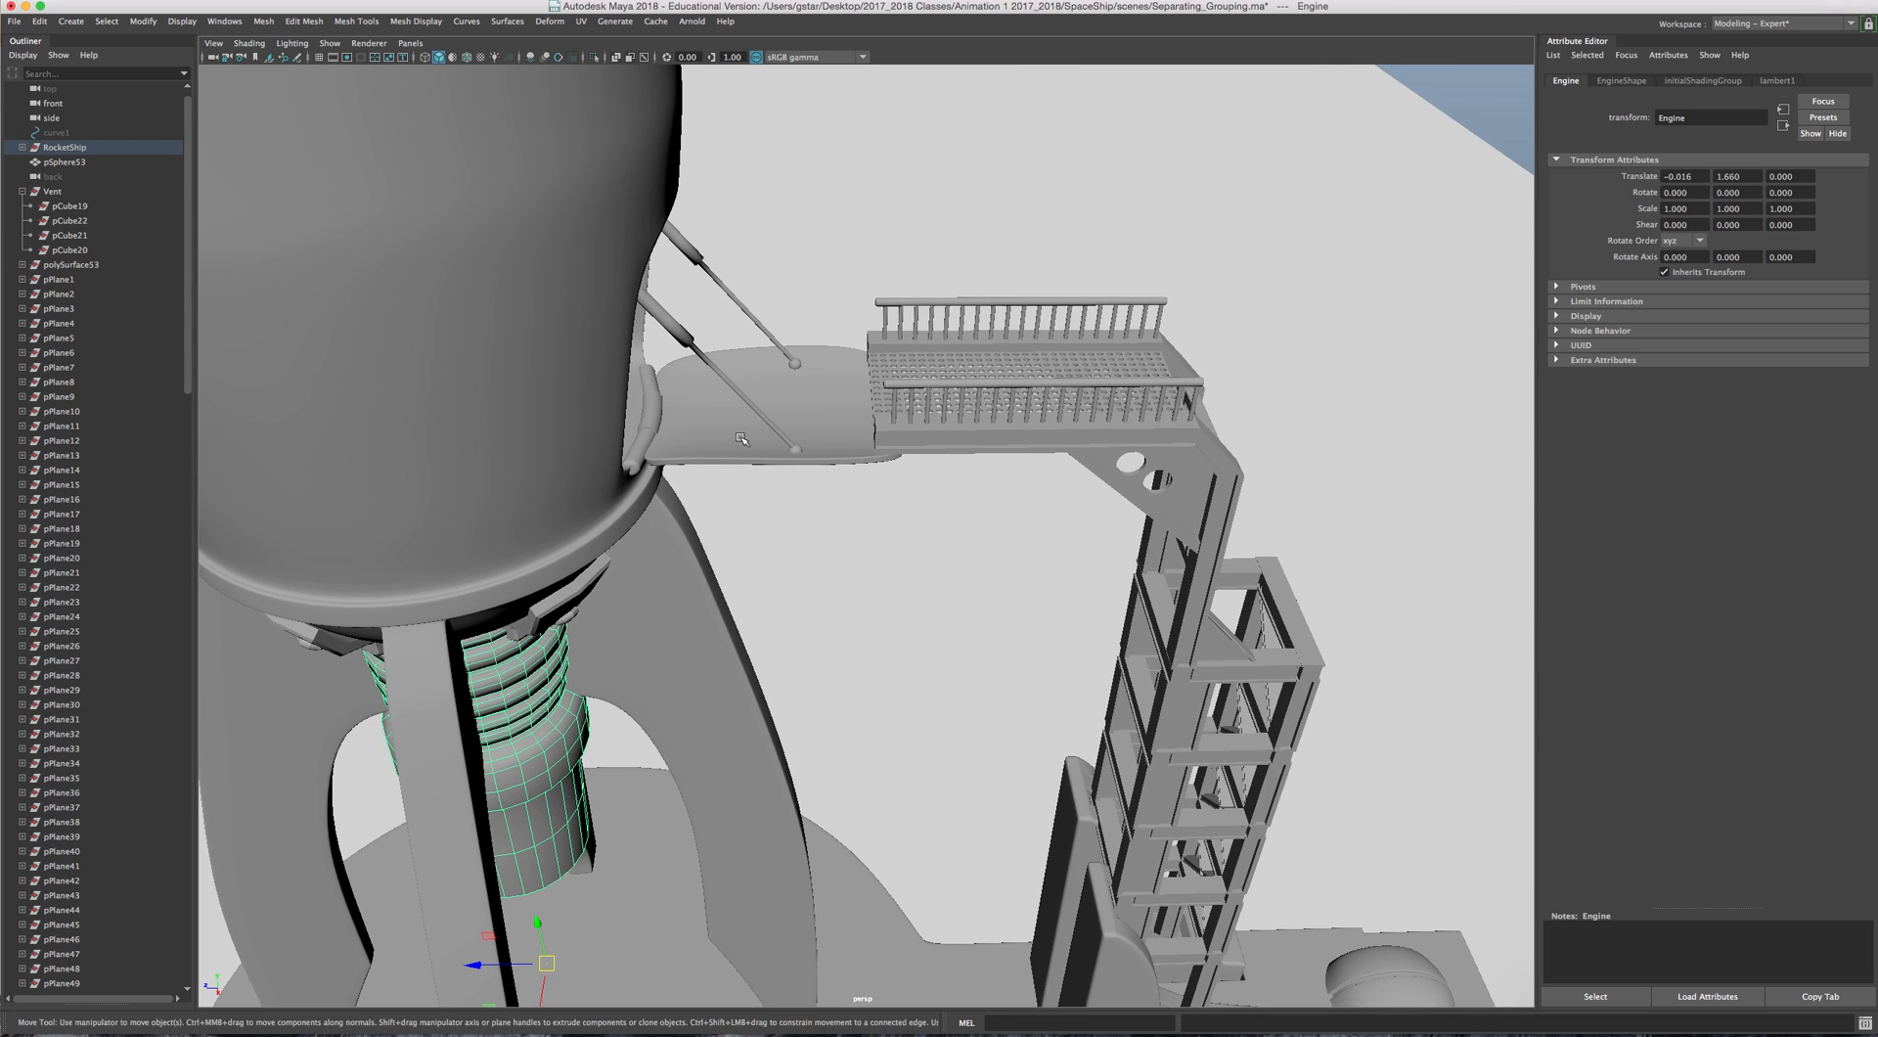
left_click(841, 353)
left_click_drag(842, 354, 789, 408, "alt")
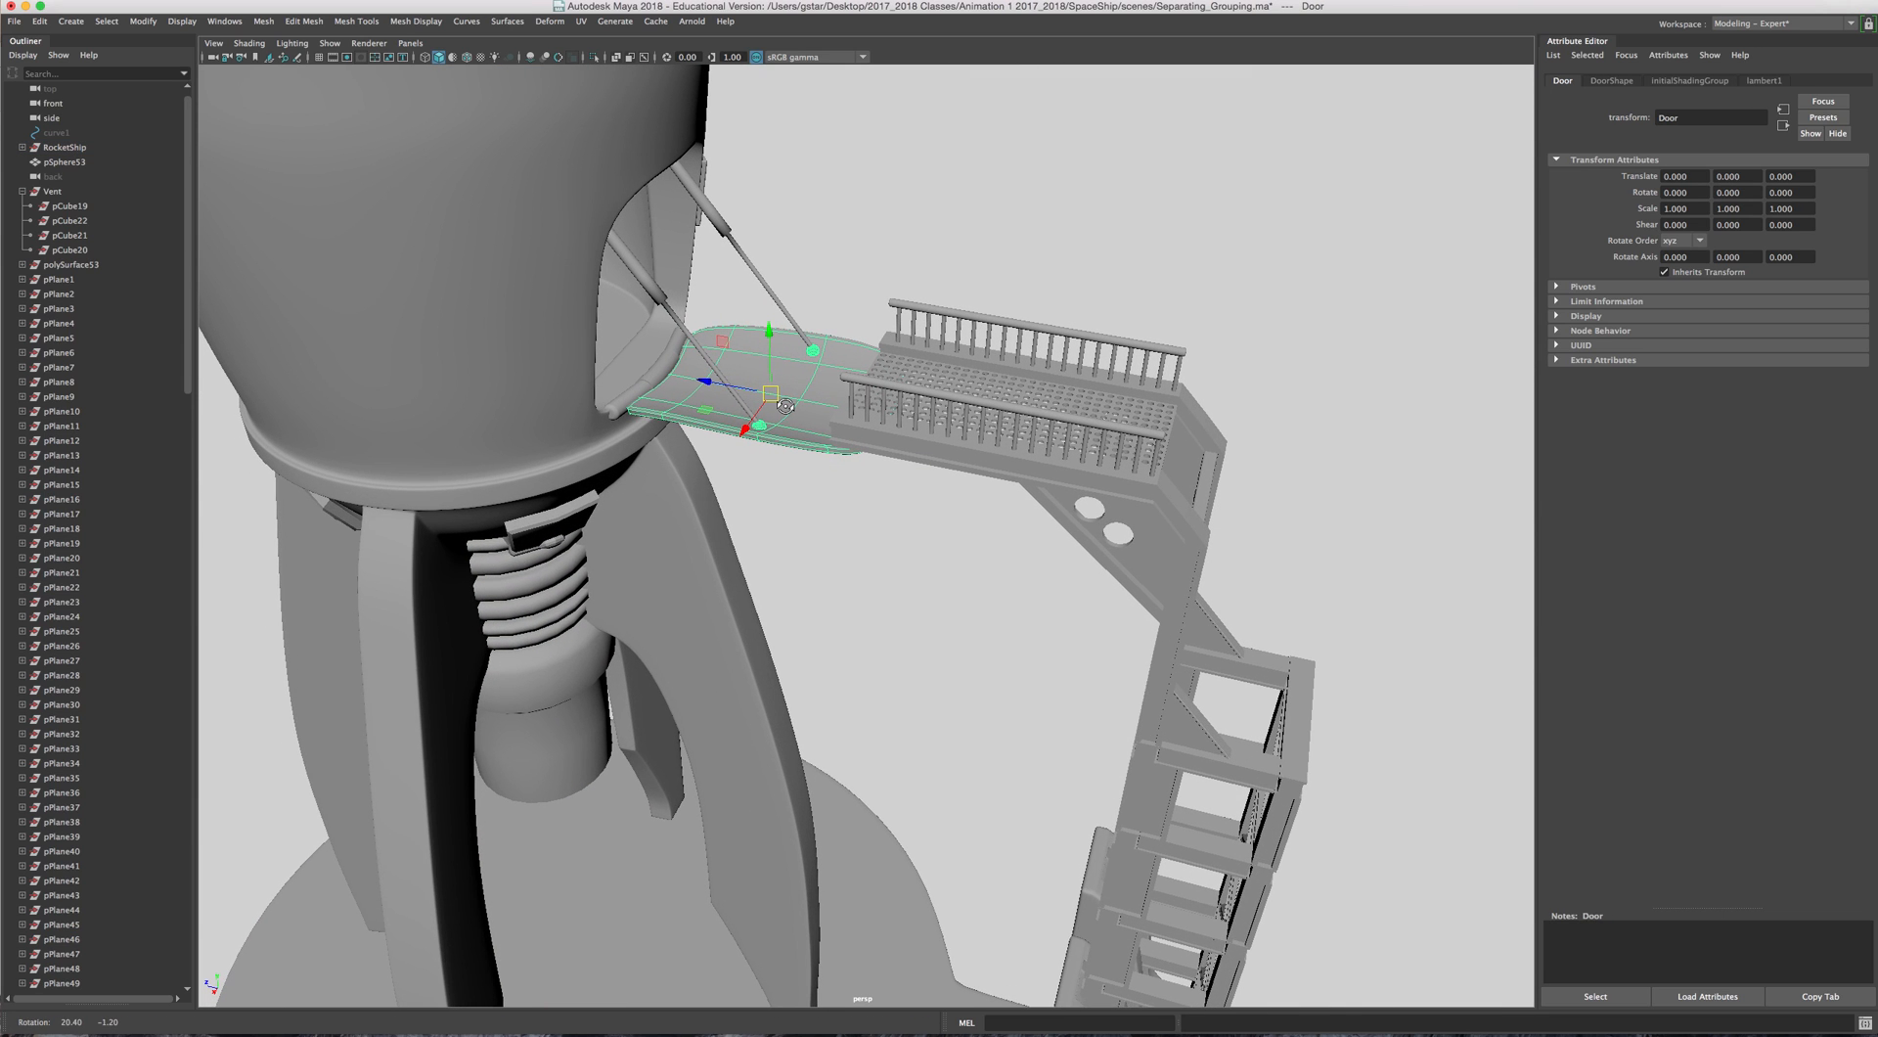
left_click(915, 380)
left_click_drag(1025, 374, 1023, 386, "alt")
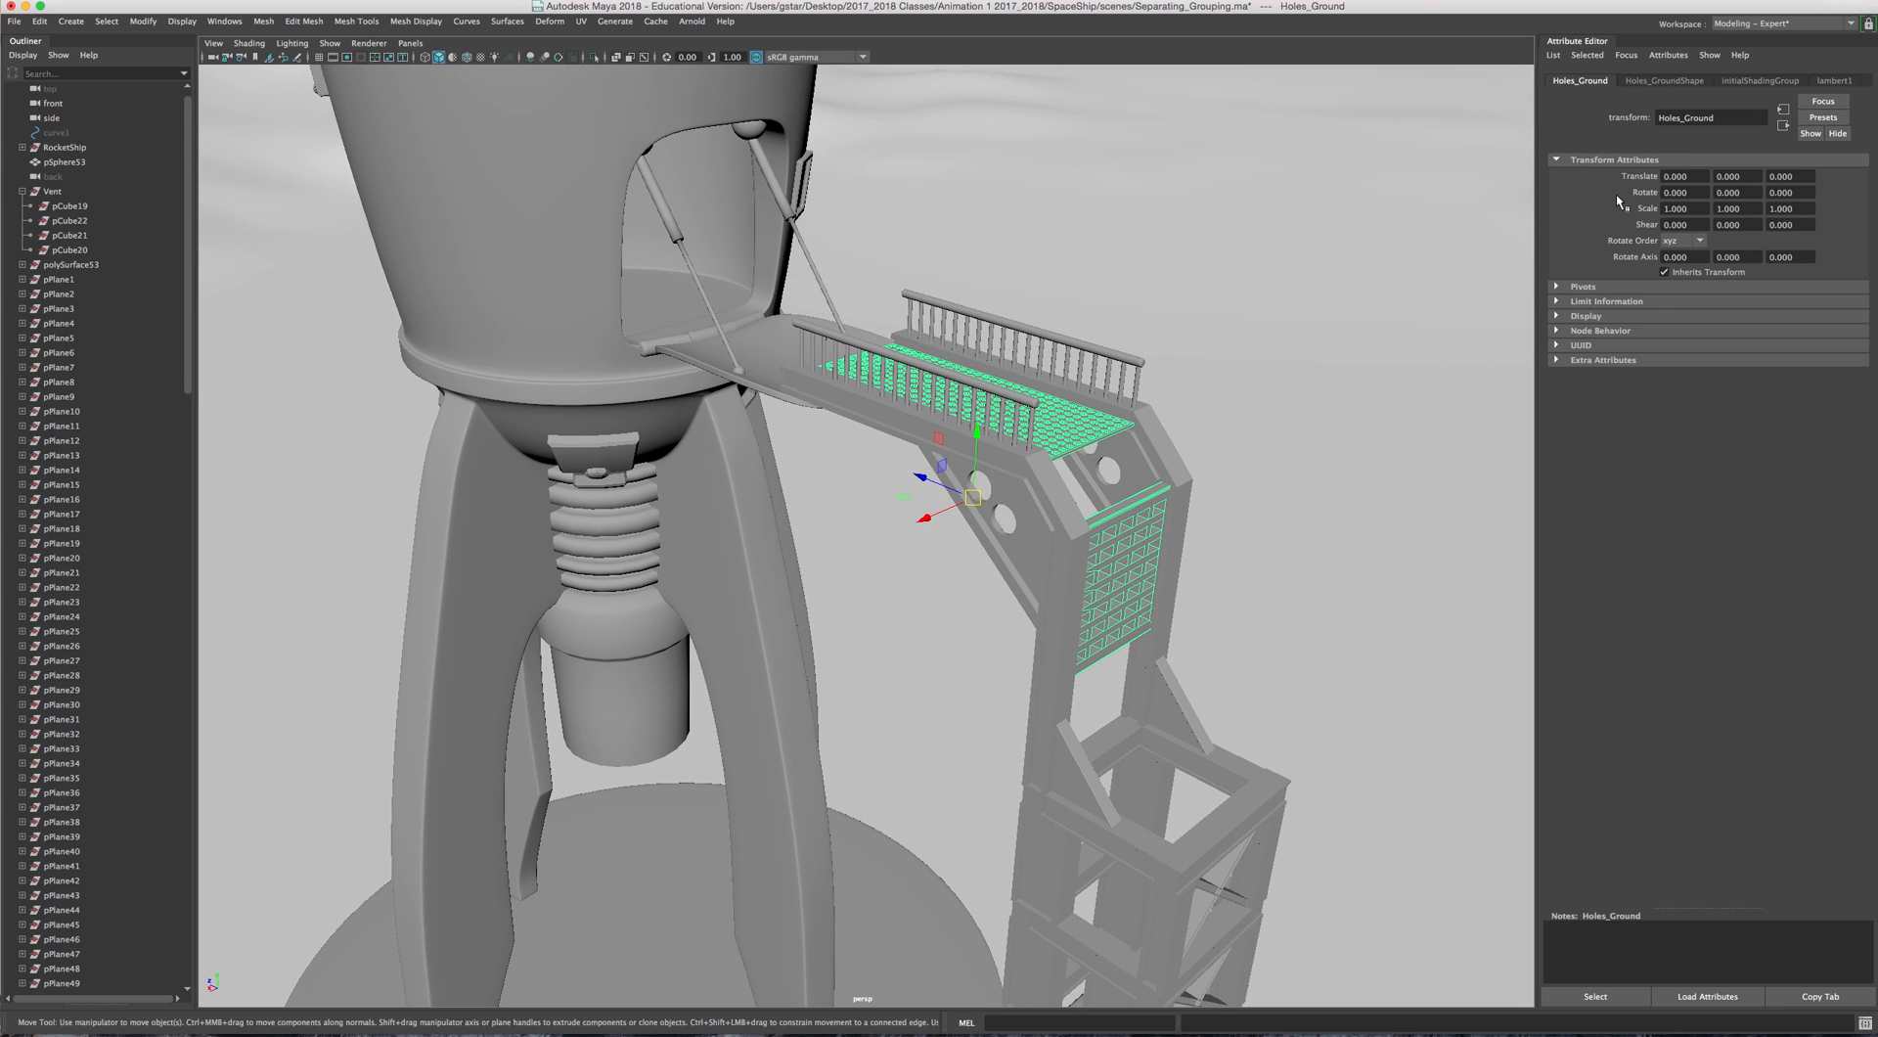
Step: Select the remaining pieces of the walkway and launch tower in turn to check that they are separate meshes
left_click(1042, 411)
left_click(1035, 534)
left_click_drag(1035, 534, 1020, 584, "alt")
left_click(977, 486)
left_click(1182, 706)
left_click_drag(1181, 707, 687, 584, "alt")
left_click(778, 602)
Step: Select all the scene geometry together, including the rocket, launch tower, ground and mountains
scroll(686, 584, "down", 7)
left_click_drag(470, 186, 642, 283, "alt")
left_click_drag(536, 204, 489, 357)
left_click(333, 355)
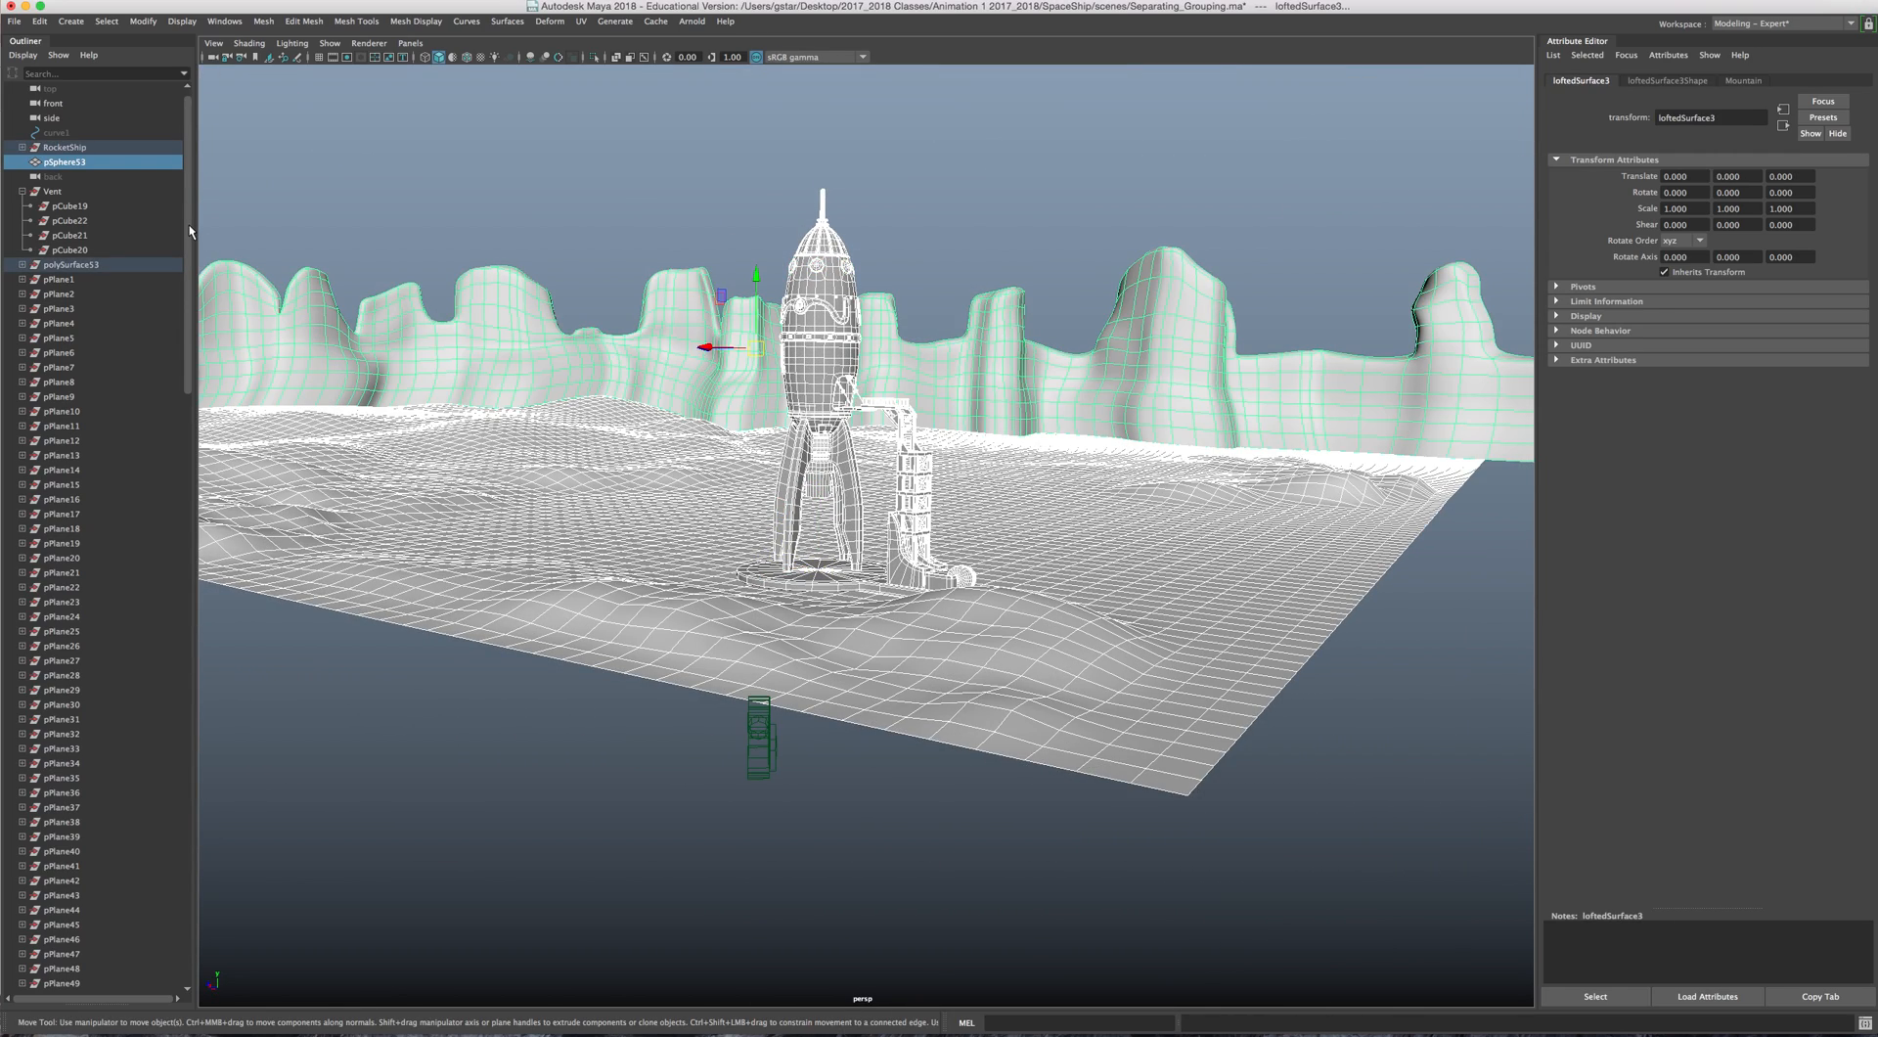
Step: Expand the pPlane groups from pPlane132 back to pPlane114 to examine what they still contain
left_click_drag(190, 231, 174, 823)
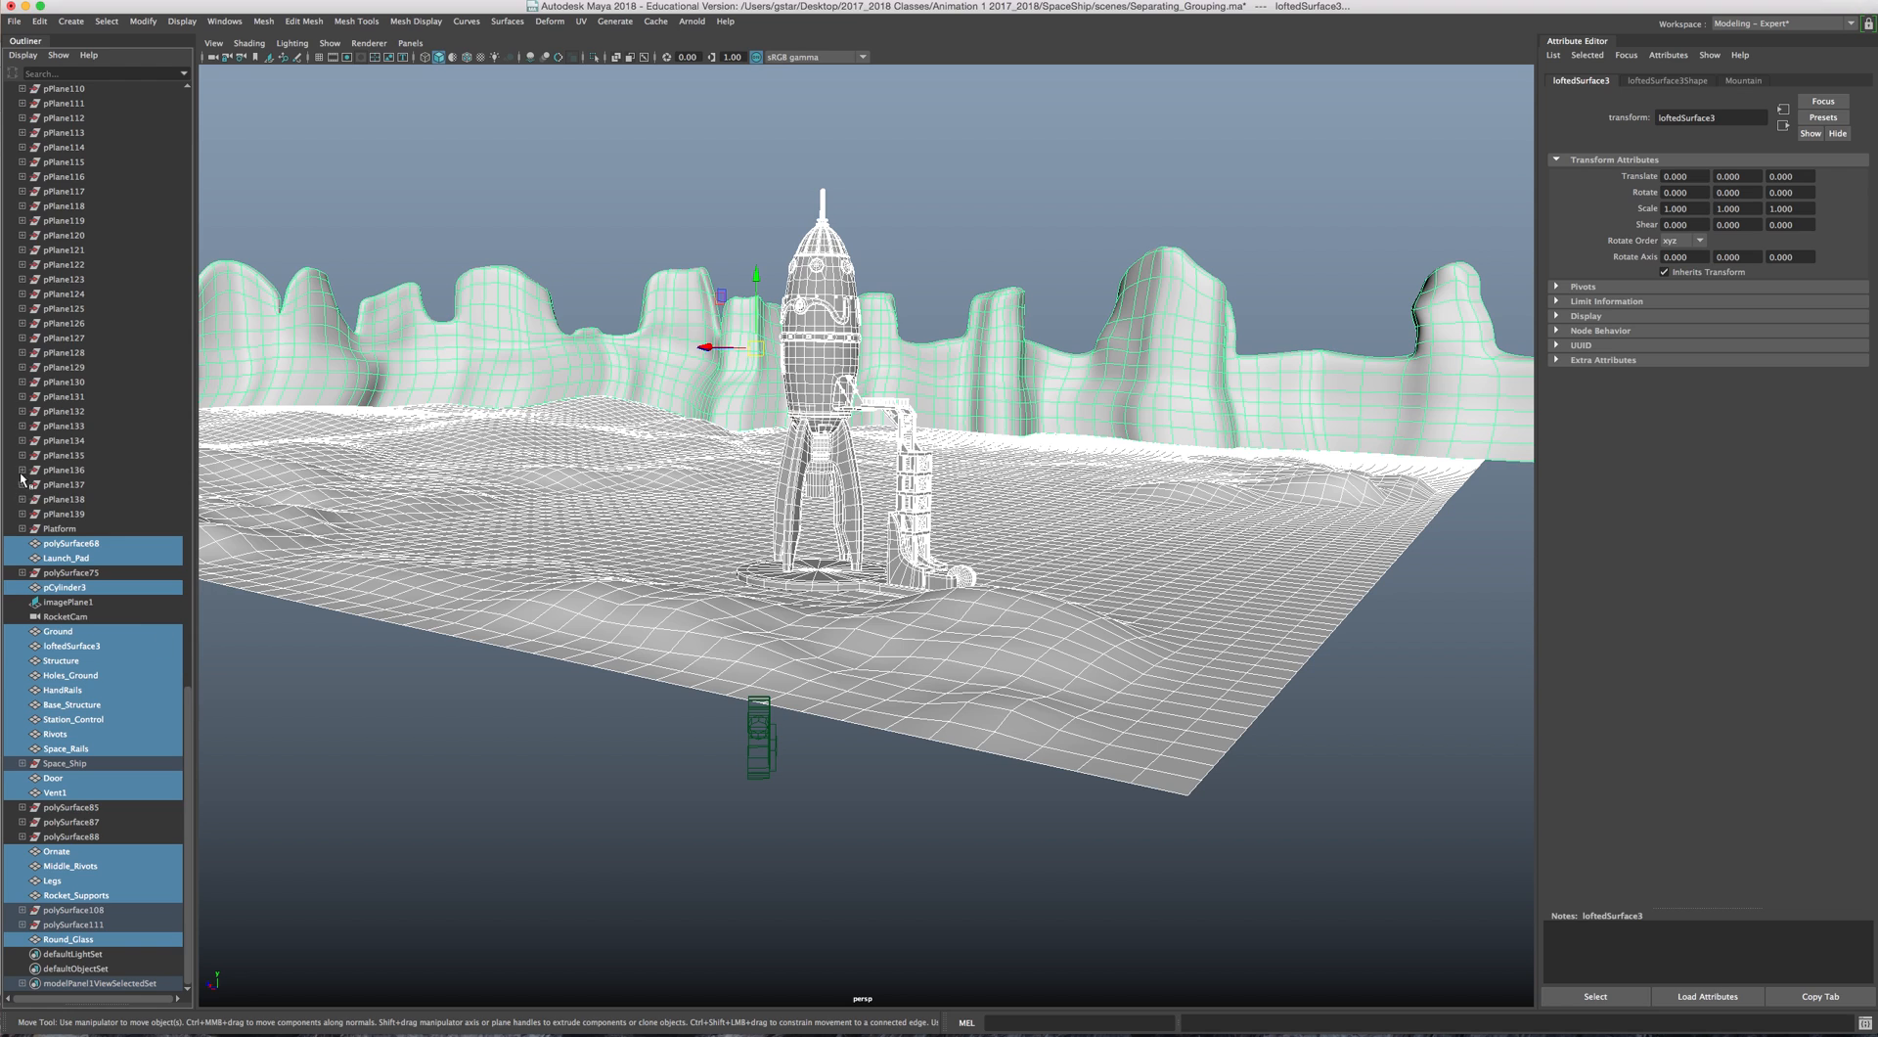
left_click(22, 410)
left_click(22, 396)
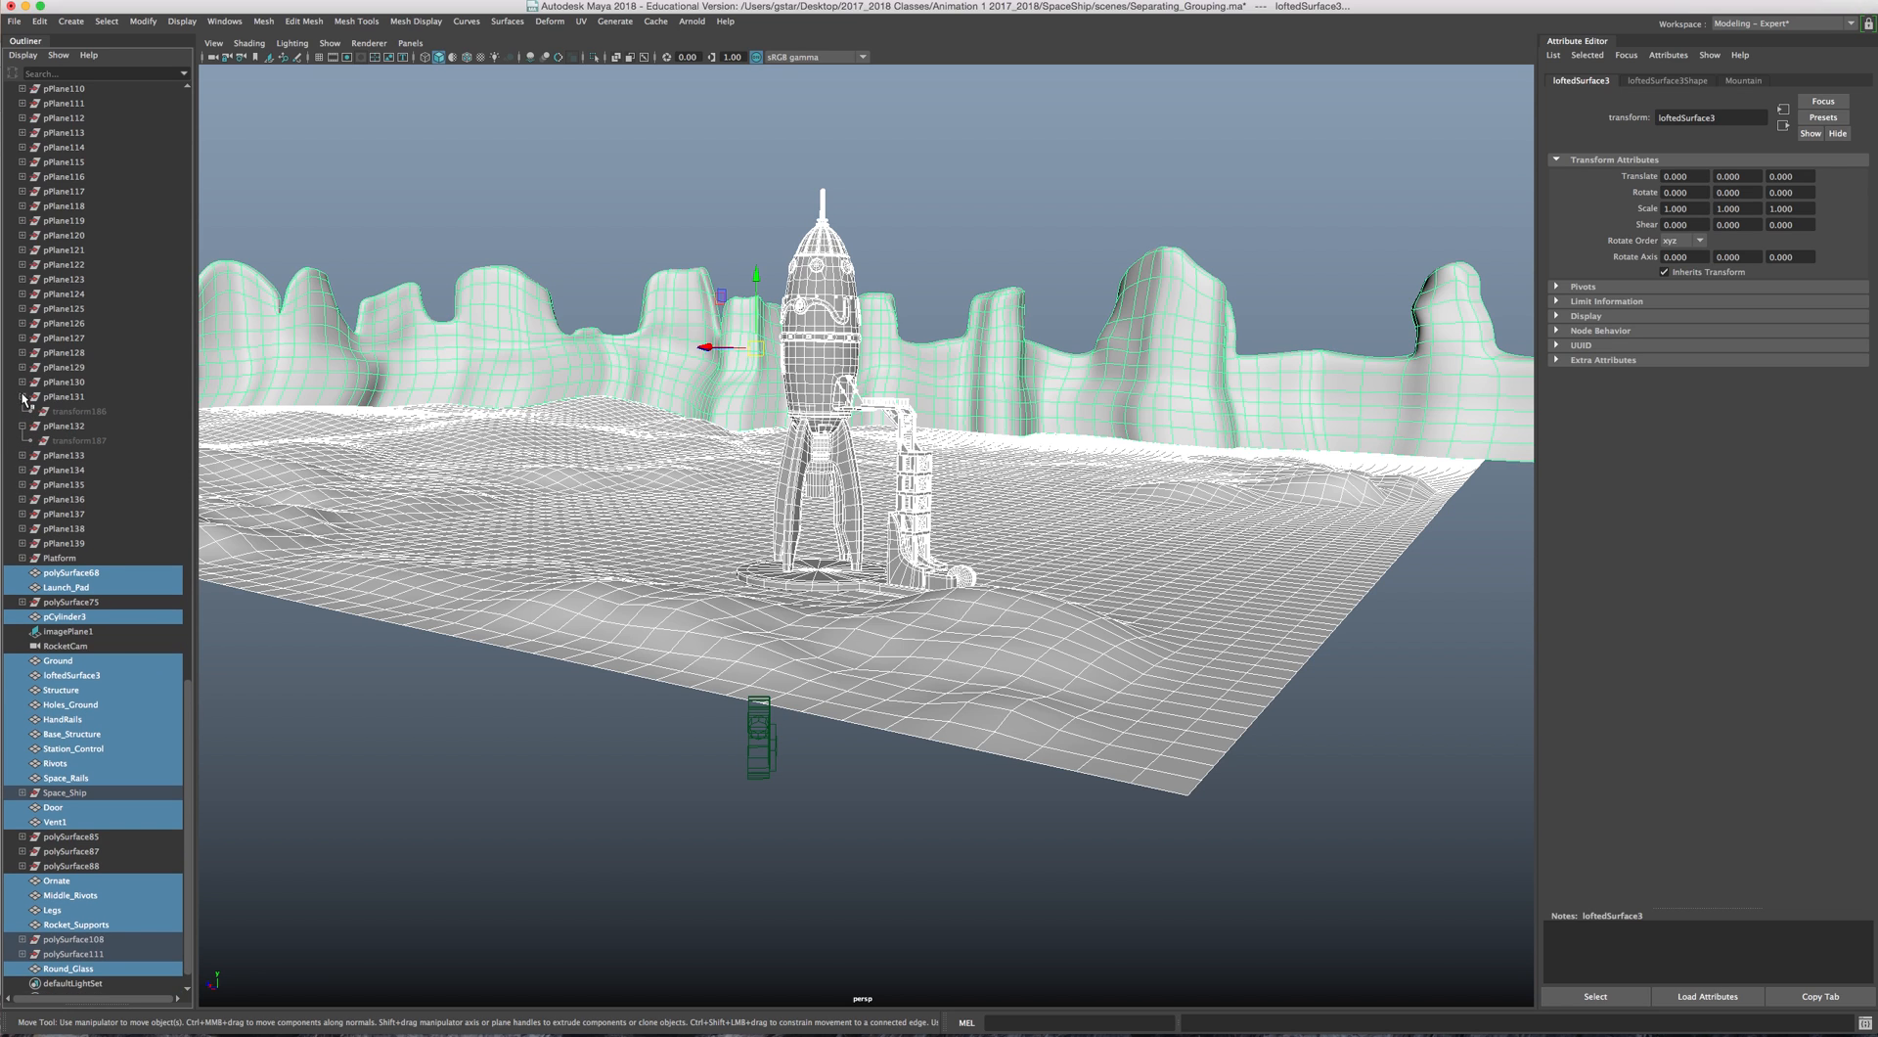
left_click(22, 381)
left_click(22, 367)
left_click(22, 352)
left_click(21, 338)
left_click(22, 322)
left_click(21, 308)
left_click(21, 293)
left_click(21, 279)
left_click(22, 264)
left_click(21, 249)
left_click(21, 235)
left_click(21, 220)
left_click(21, 205)
left_click(22, 191)
left_click(21, 176)
left_click(21, 161)
left_click(21, 147)
left_click_drag(188, 641, 189, 311)
Step: Delete the construction history of all objects in the scene
left_click_drag(545, 382, 347, 422, "alt")
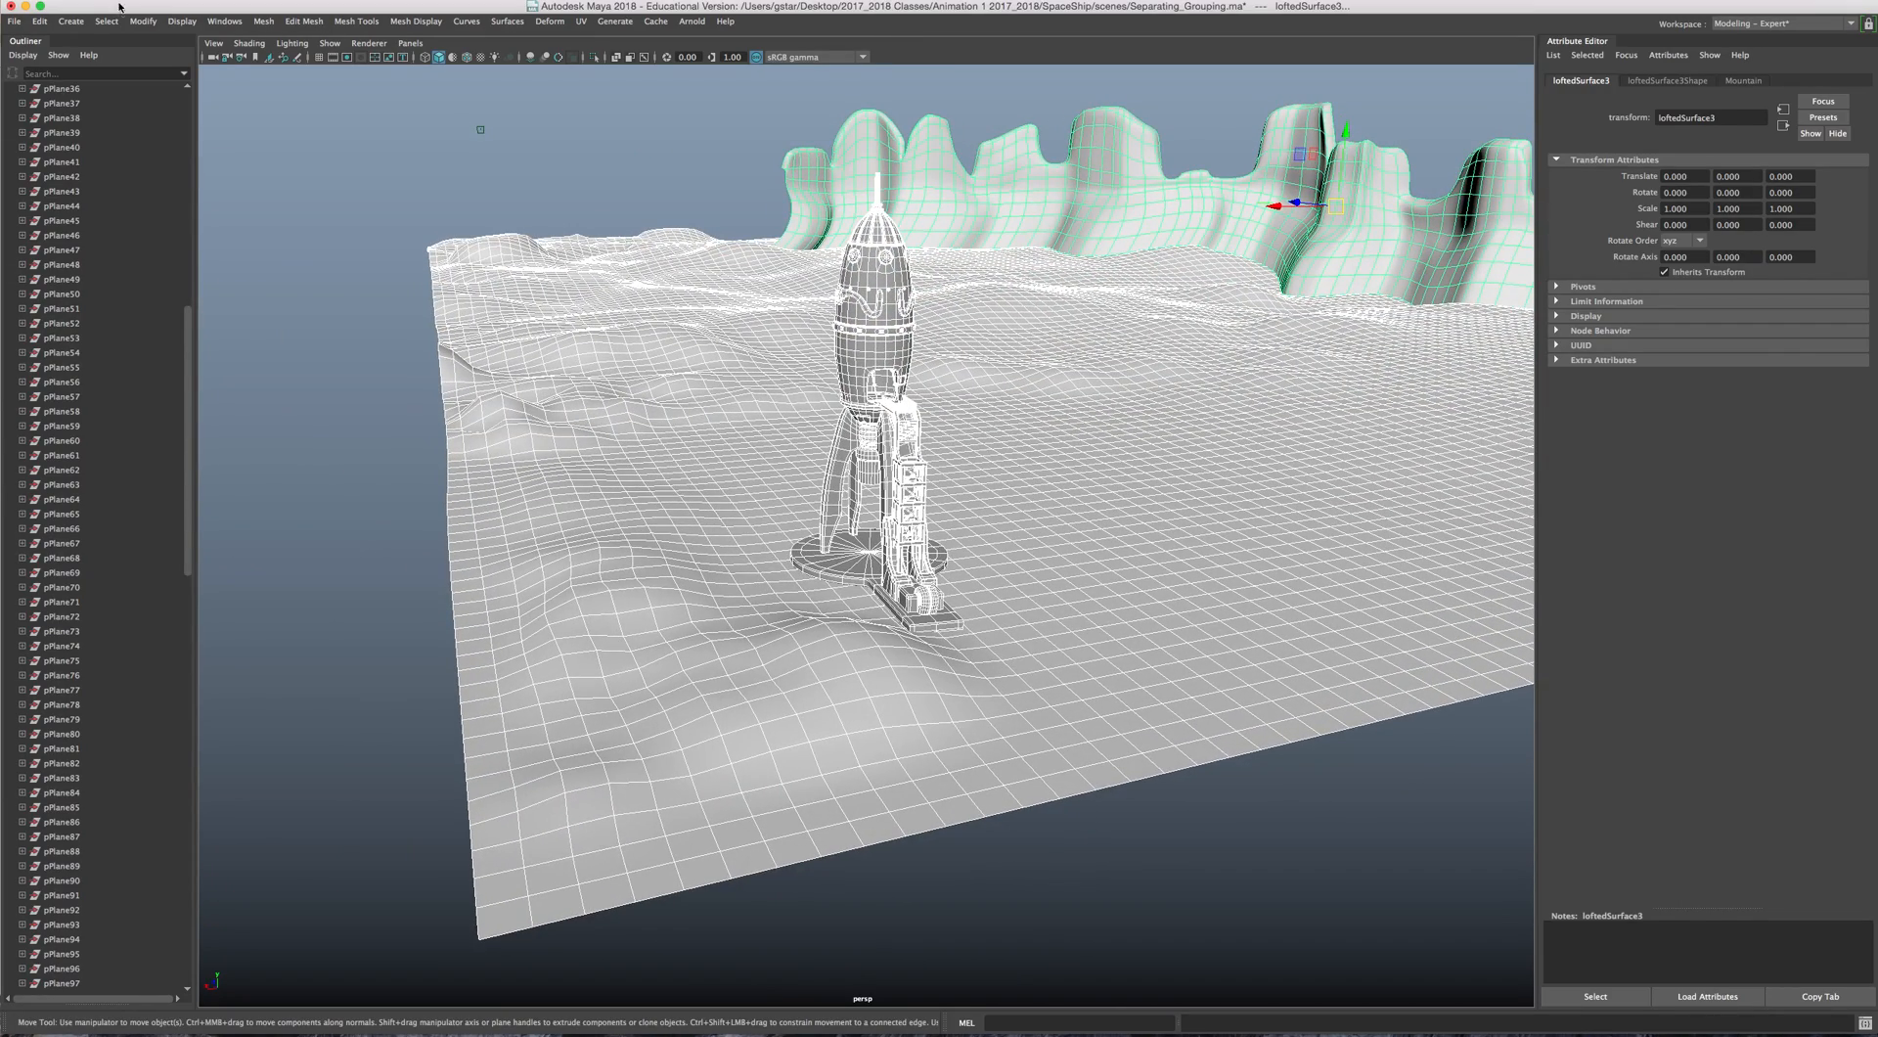
left_click(39, 20)
mouse_move(247, 208)
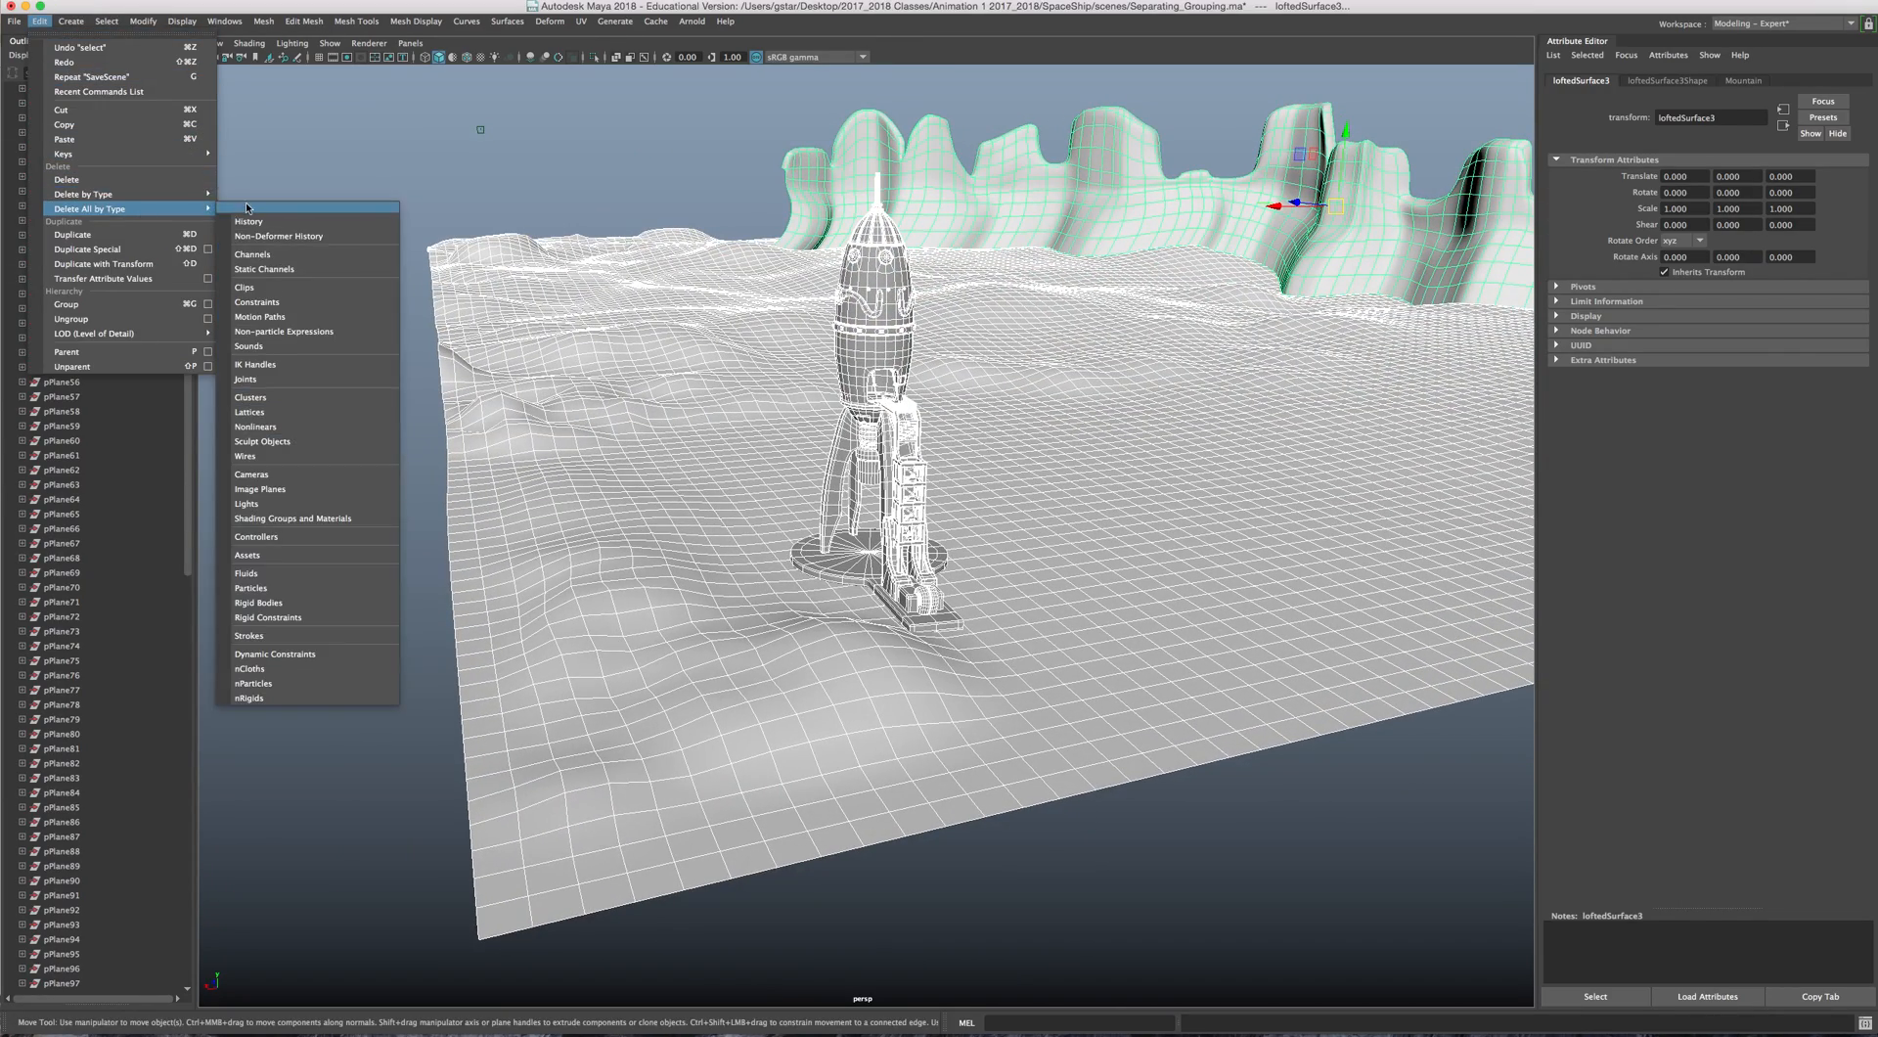
left_click(237, 207)
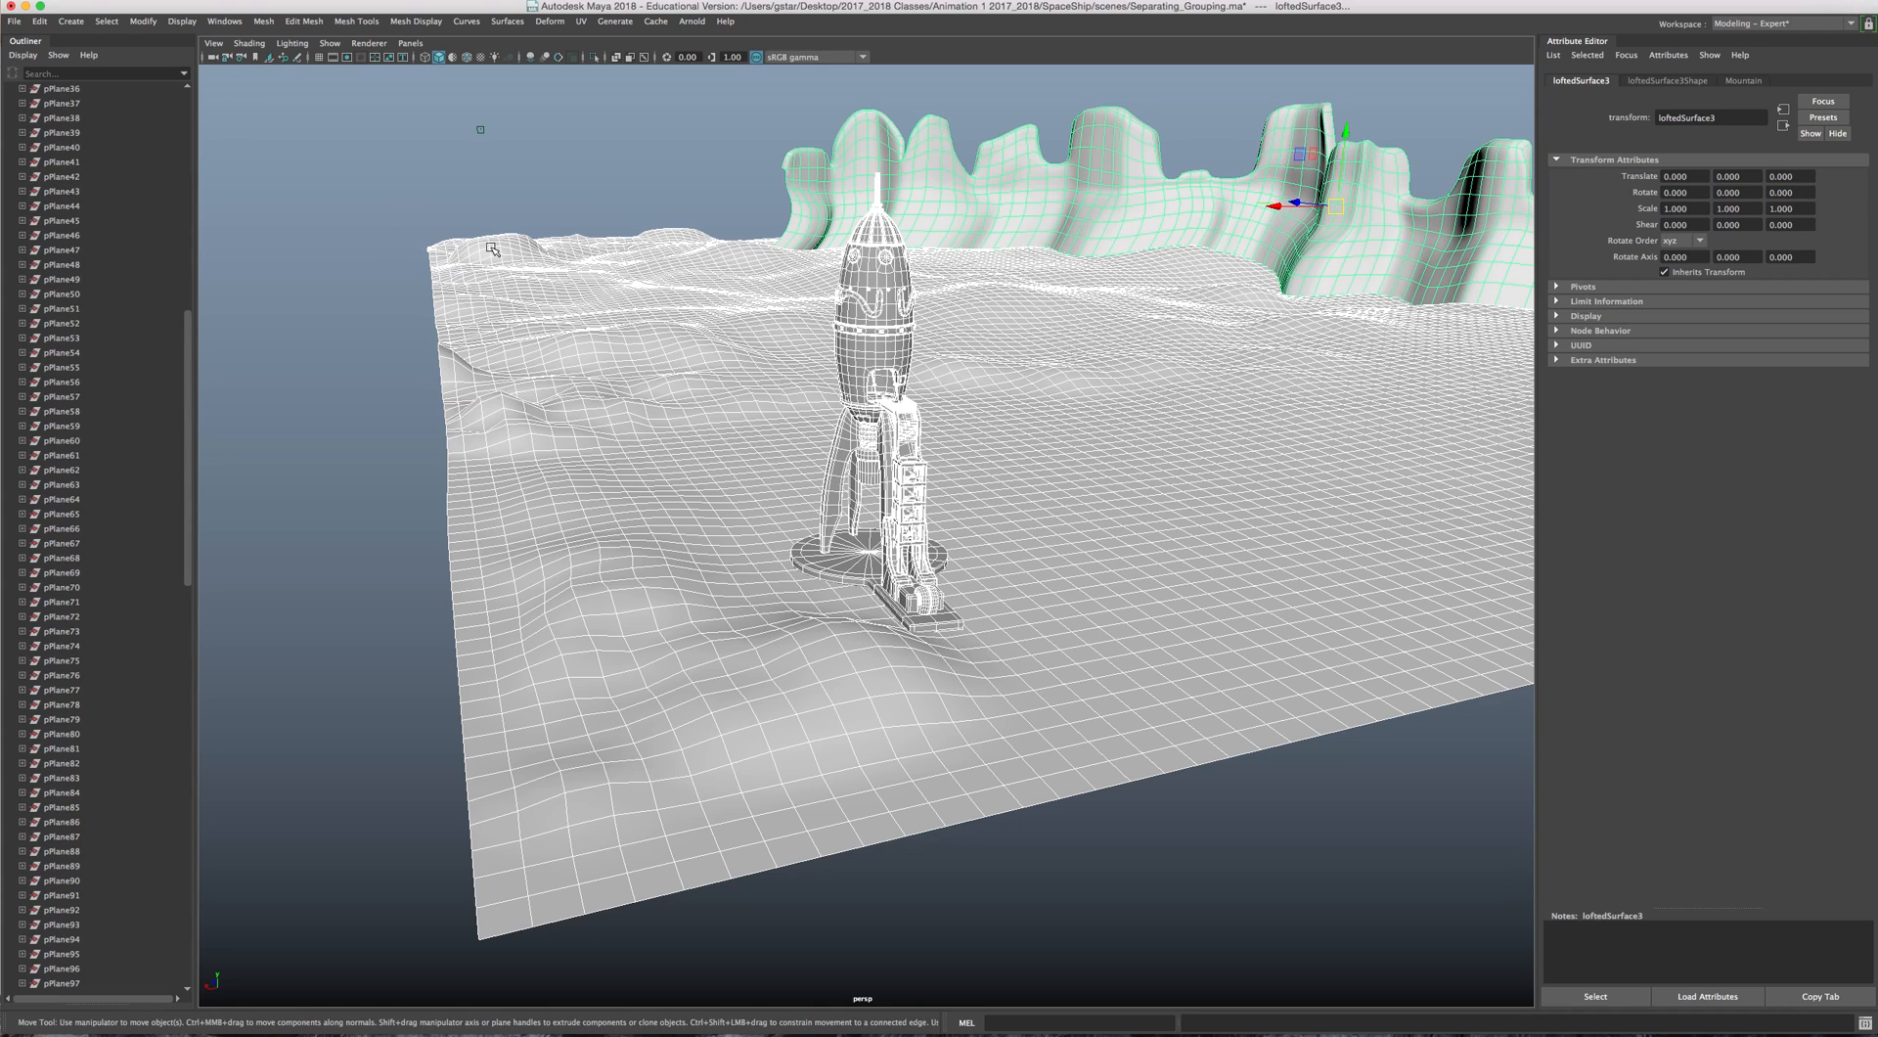
Step: Select the entries from Platform up to the Vent group and inspect which geometry on the rocket they contain
left_click_drag(189, 338, 169, 727)
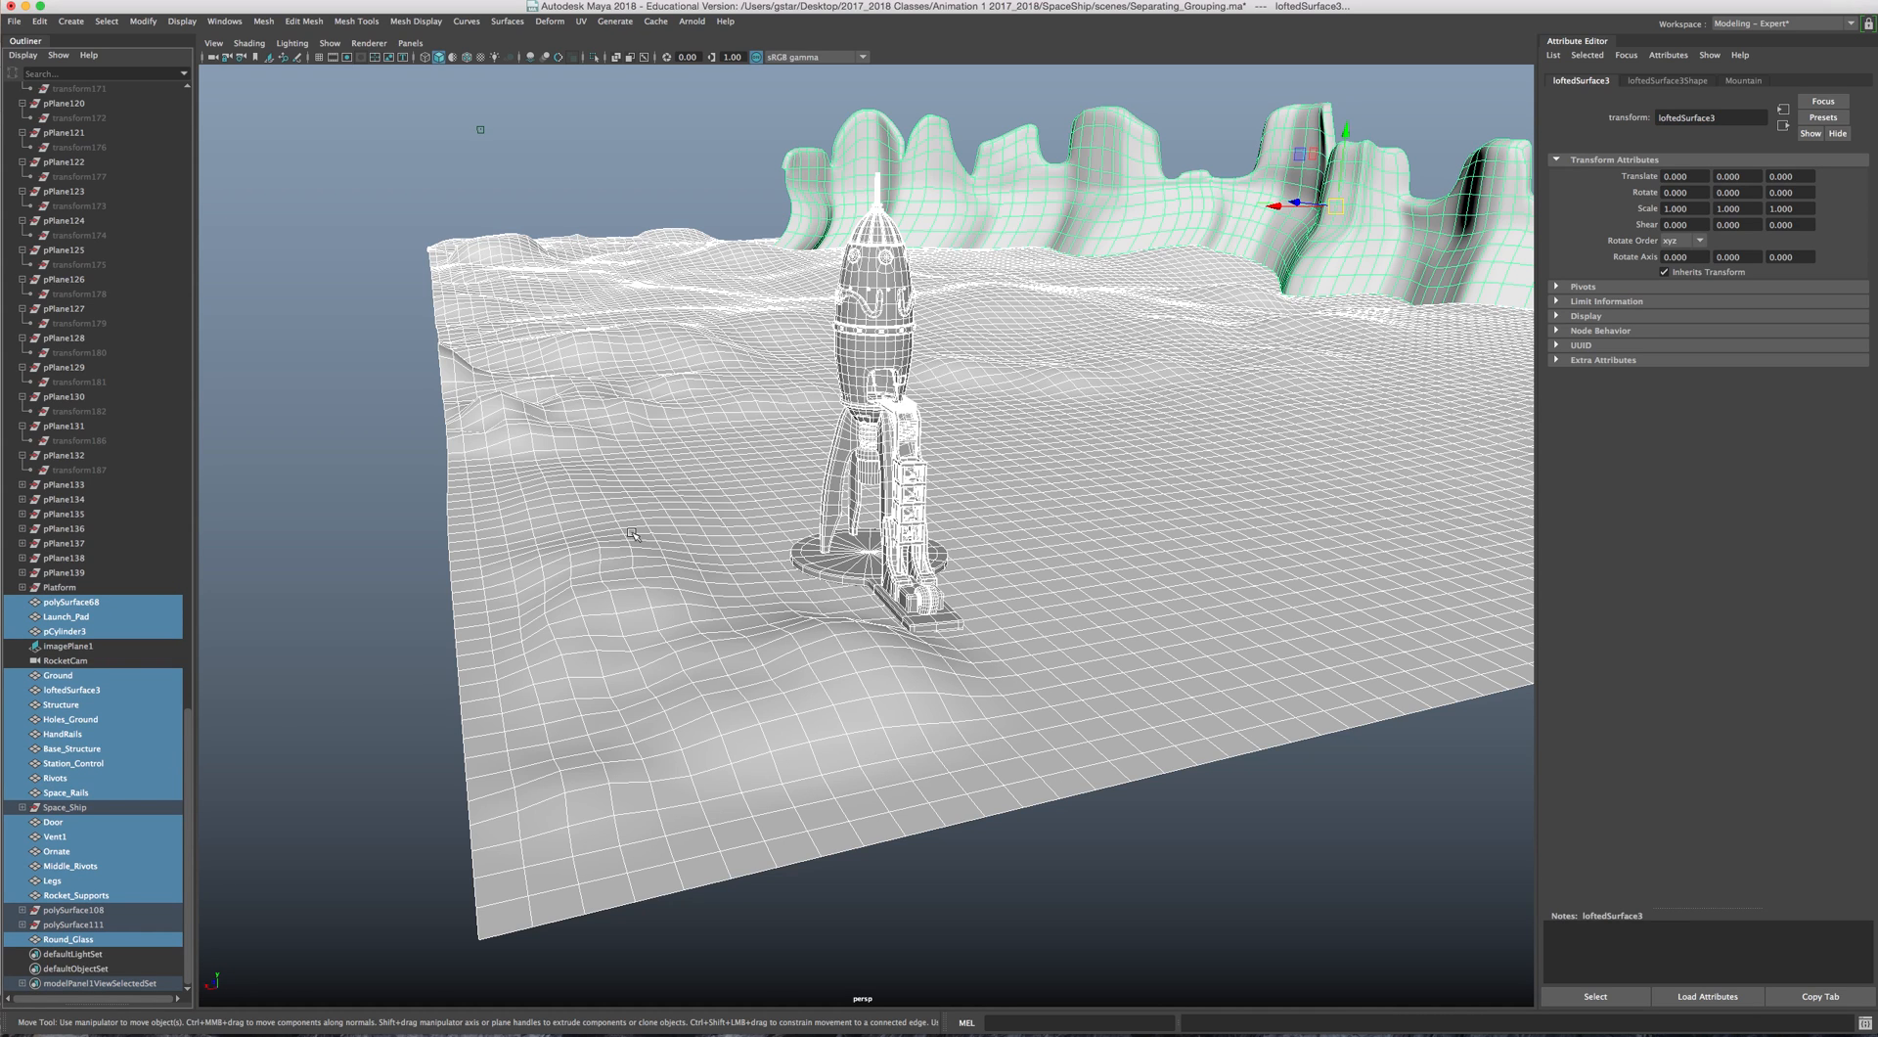
left_click(56, 489)
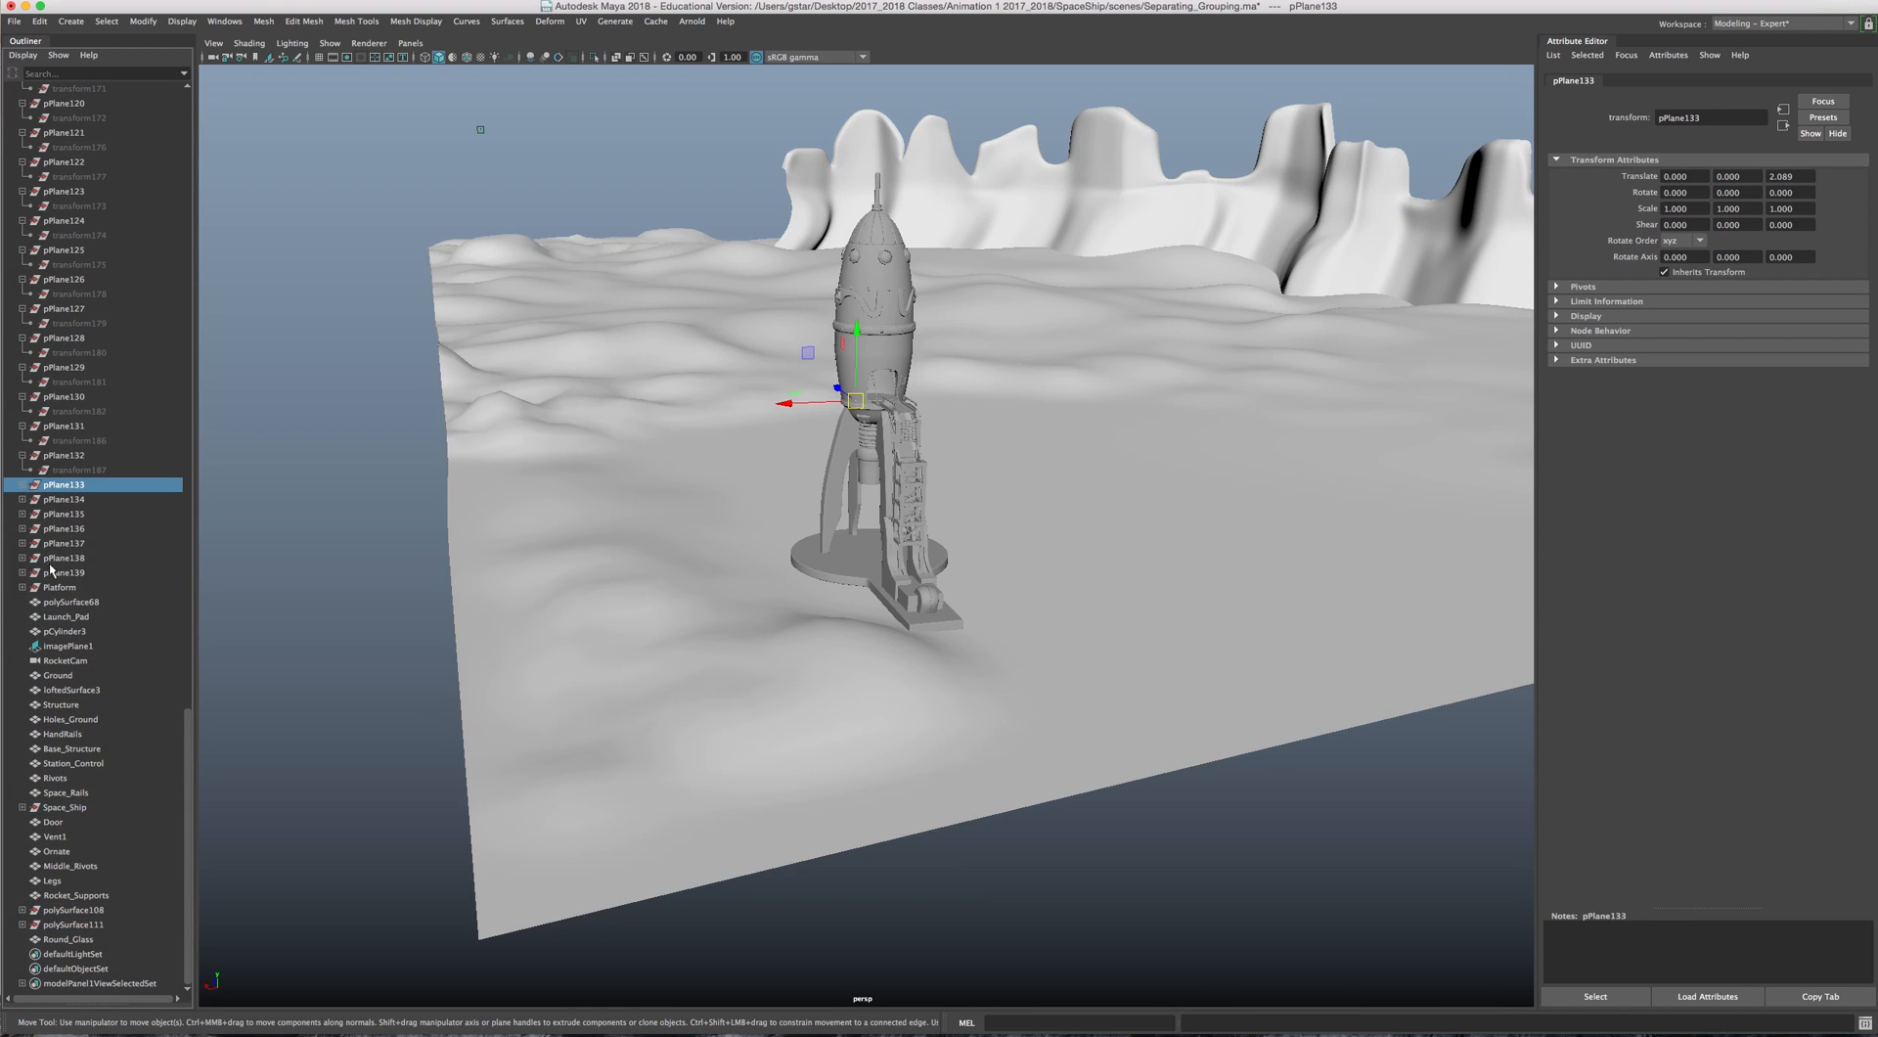
left_click(52, 588)
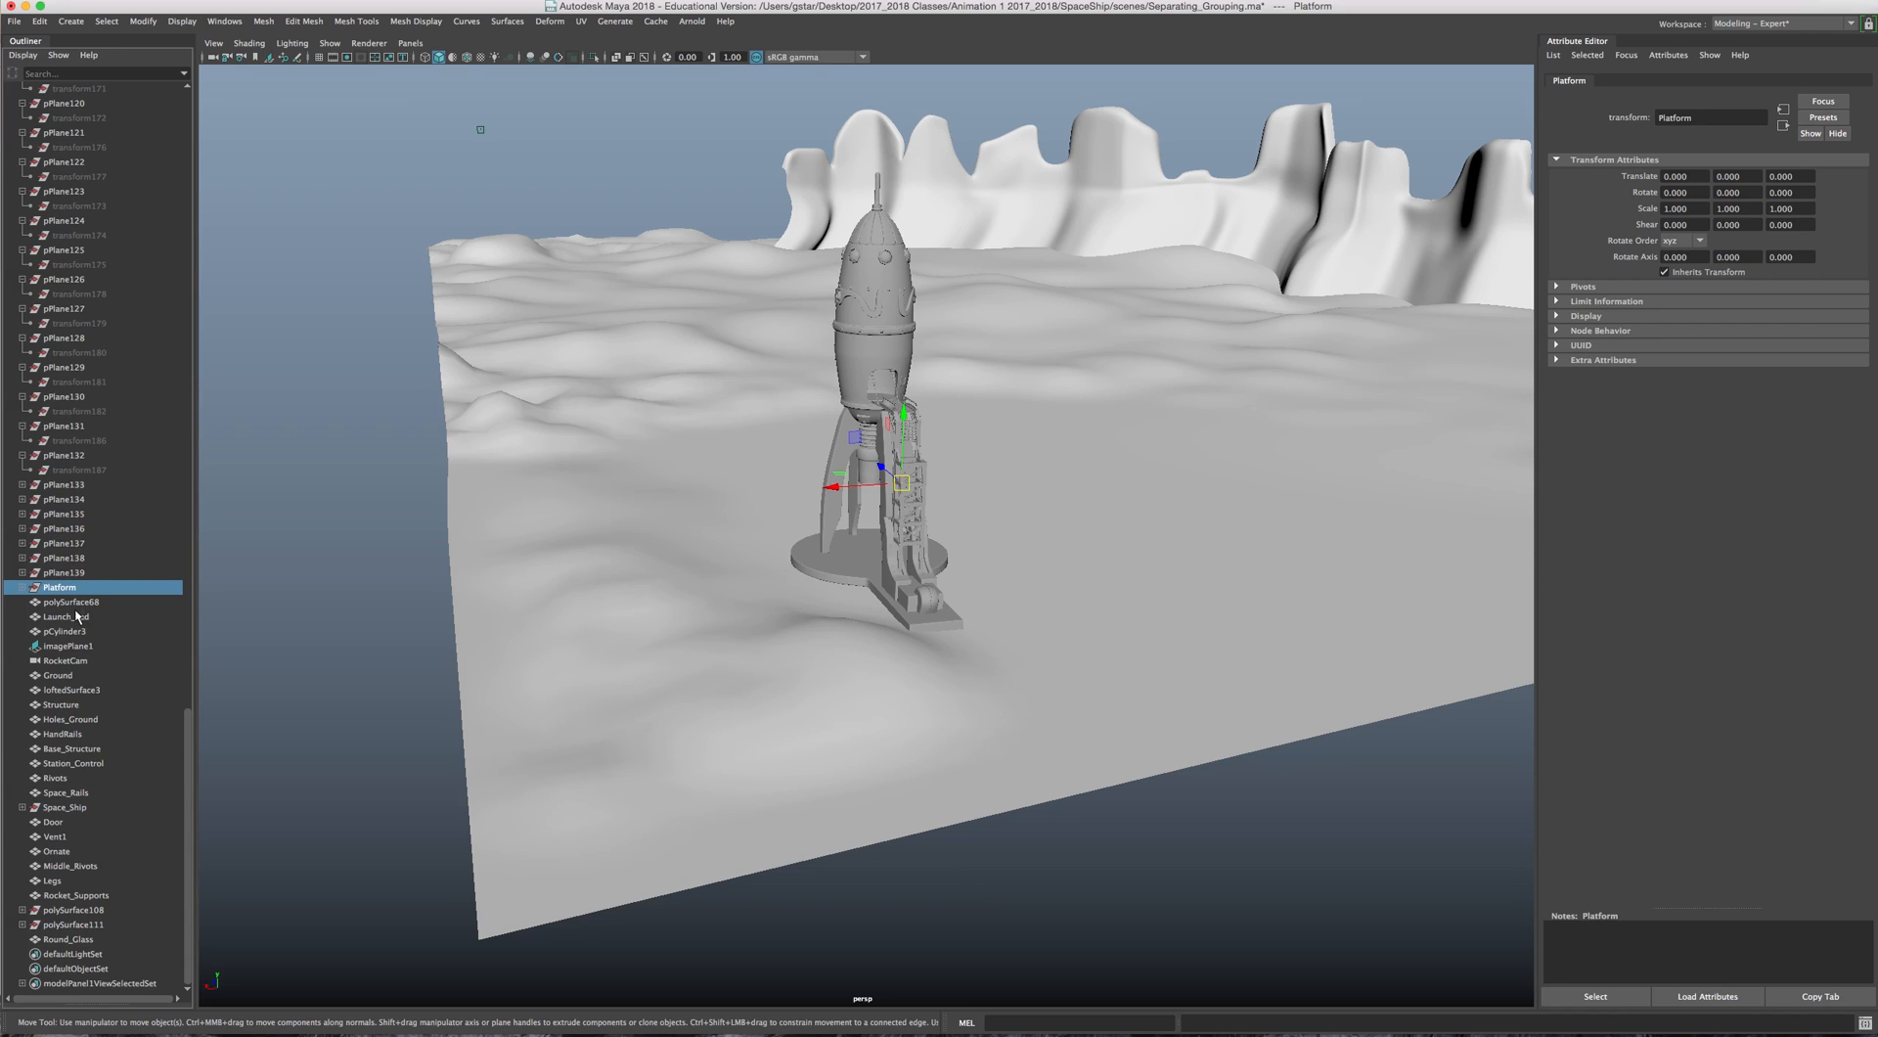
scroll(75, 606, "up", 20)
scroll(76, 544, "up", 2)
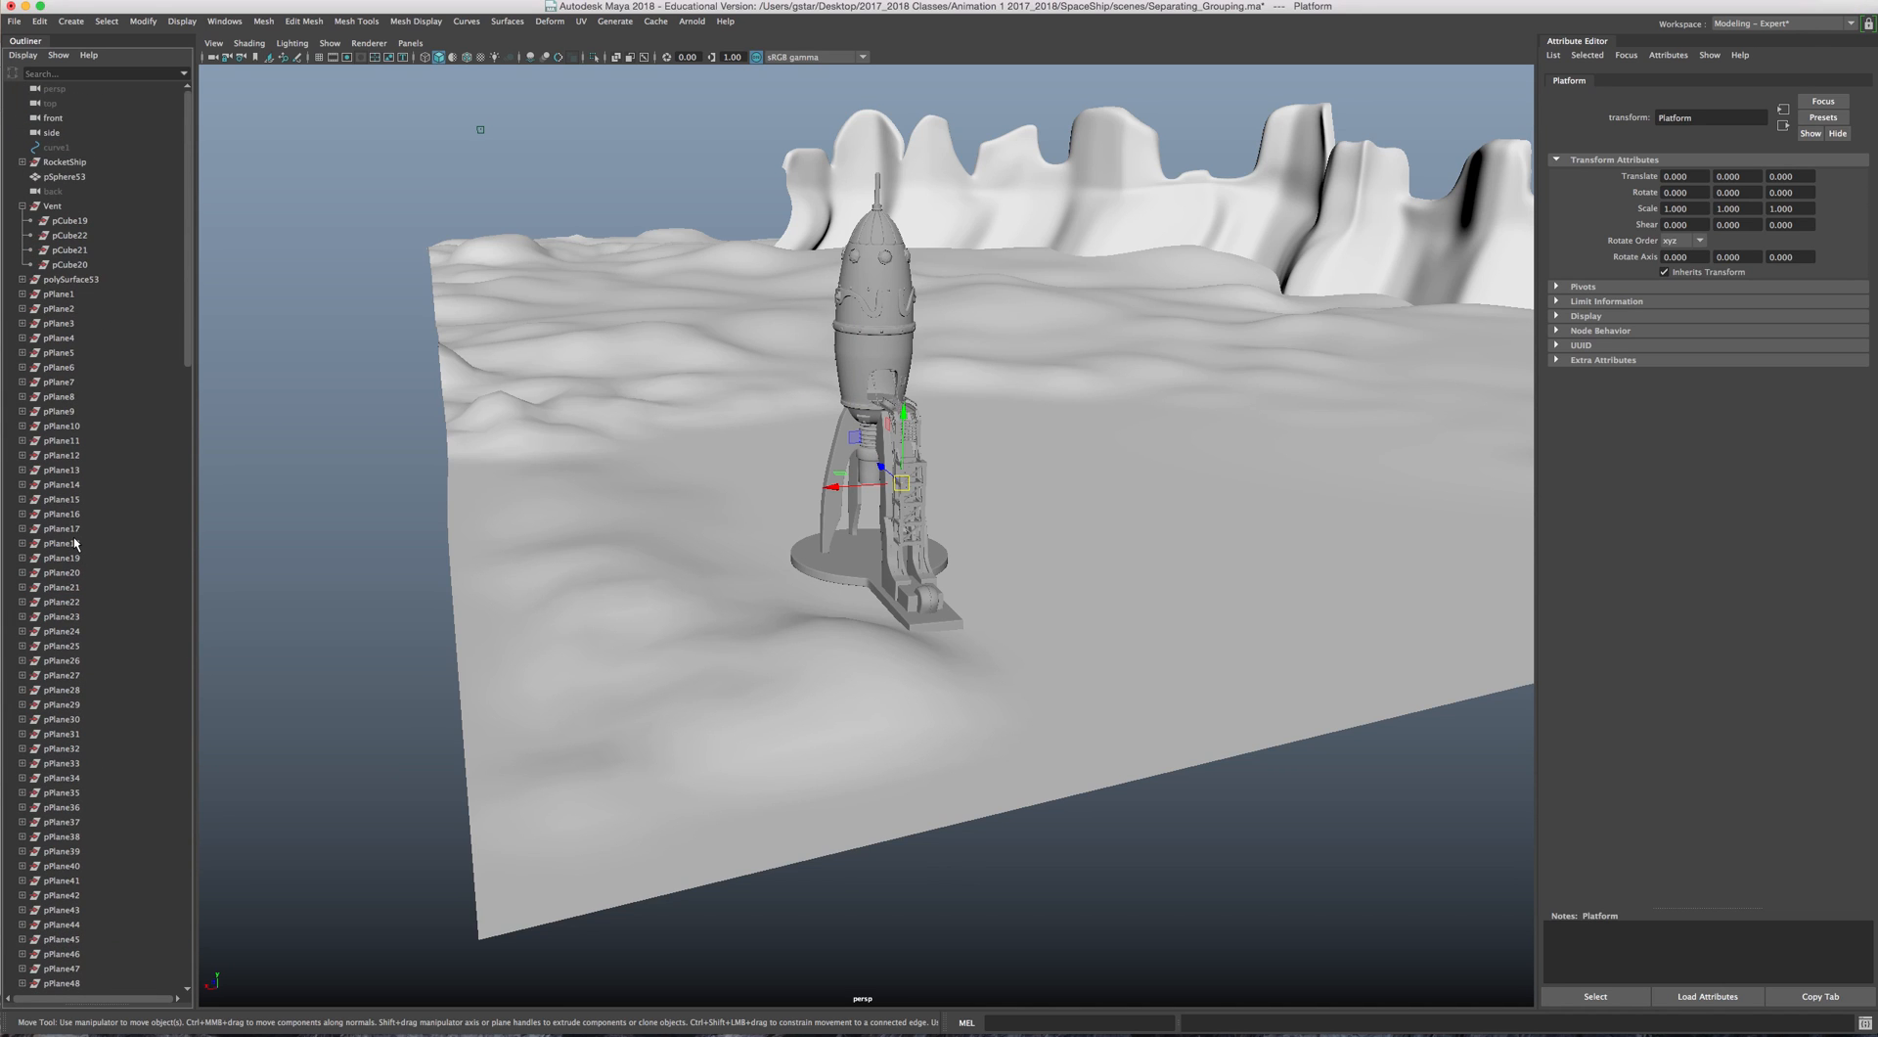
left_click(50, 206, "shift")
left_click_drag(978, 430, 682, 419, "alt")
scroll(896, 400, "up", 5)
middle_click_drag(972, 331, 863, 591, "alt")
scroll(864, 591, "up", 3)
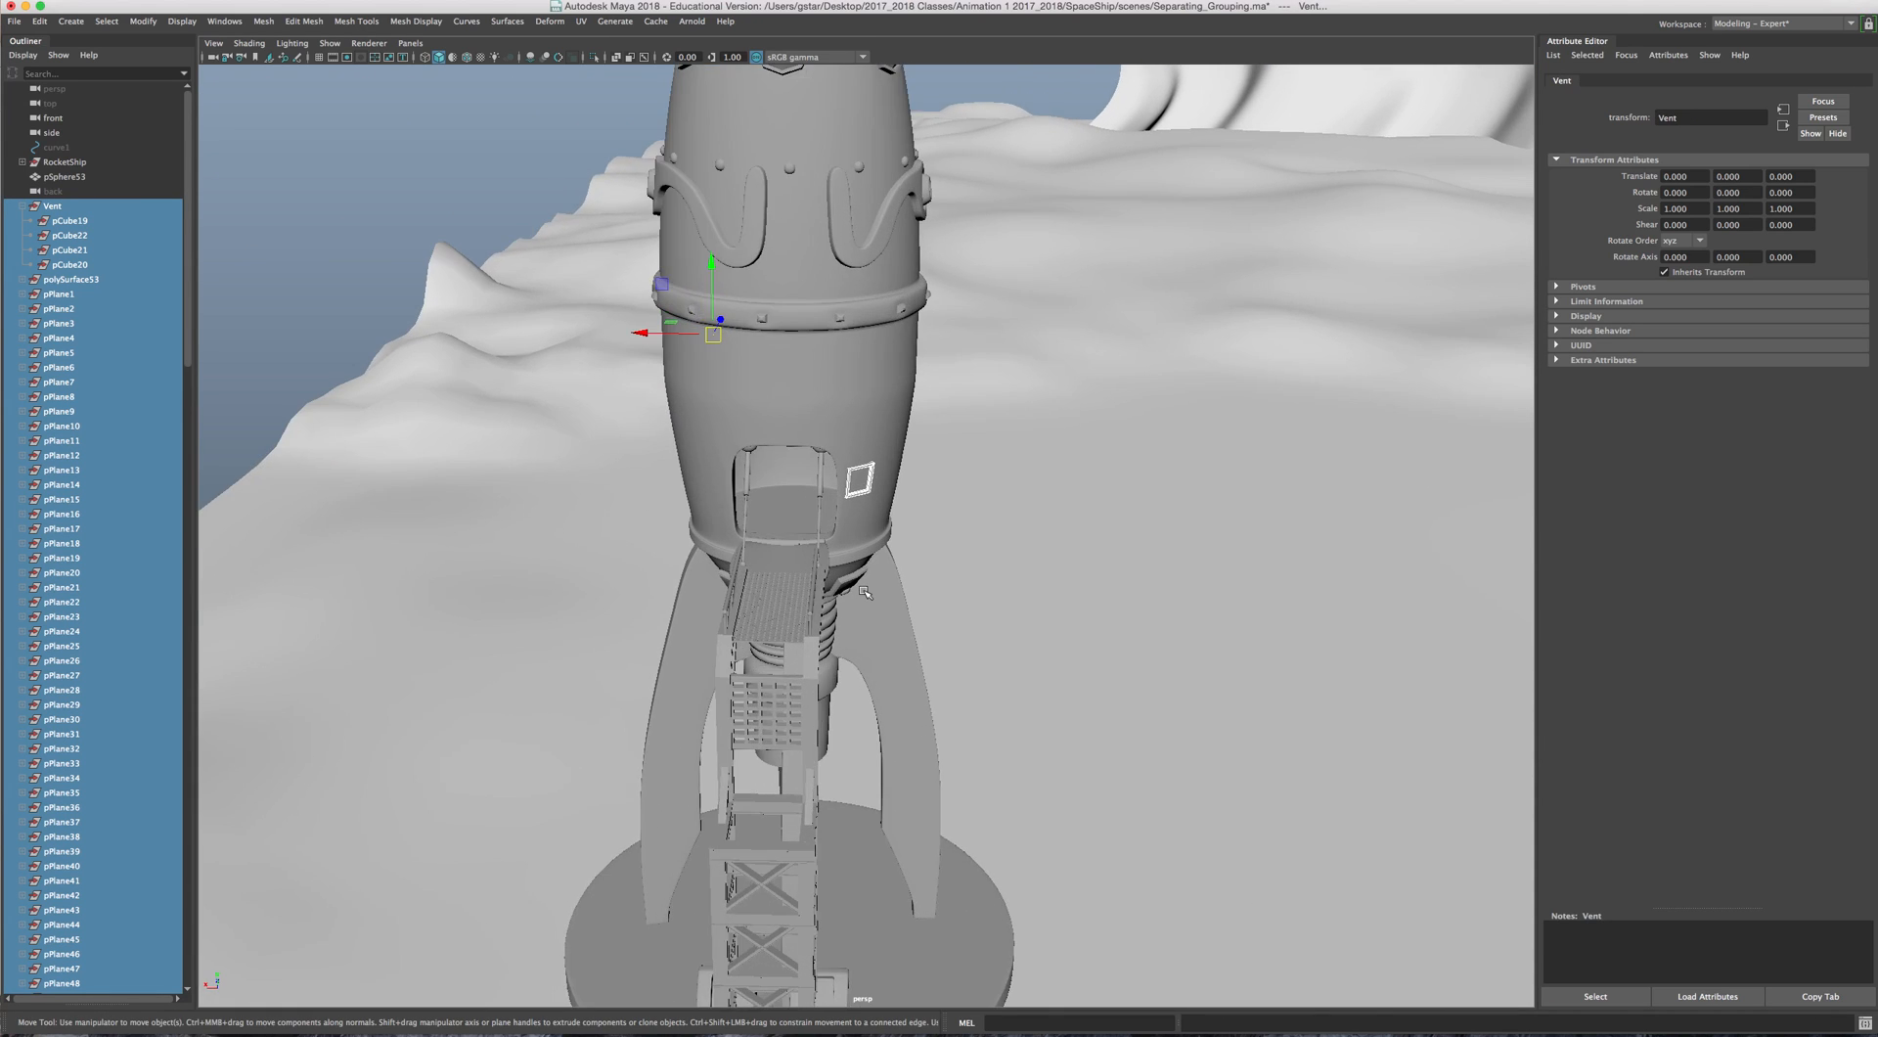
scroll(864, 591, "up", 6)
scroll(847, 479, "up", 1)
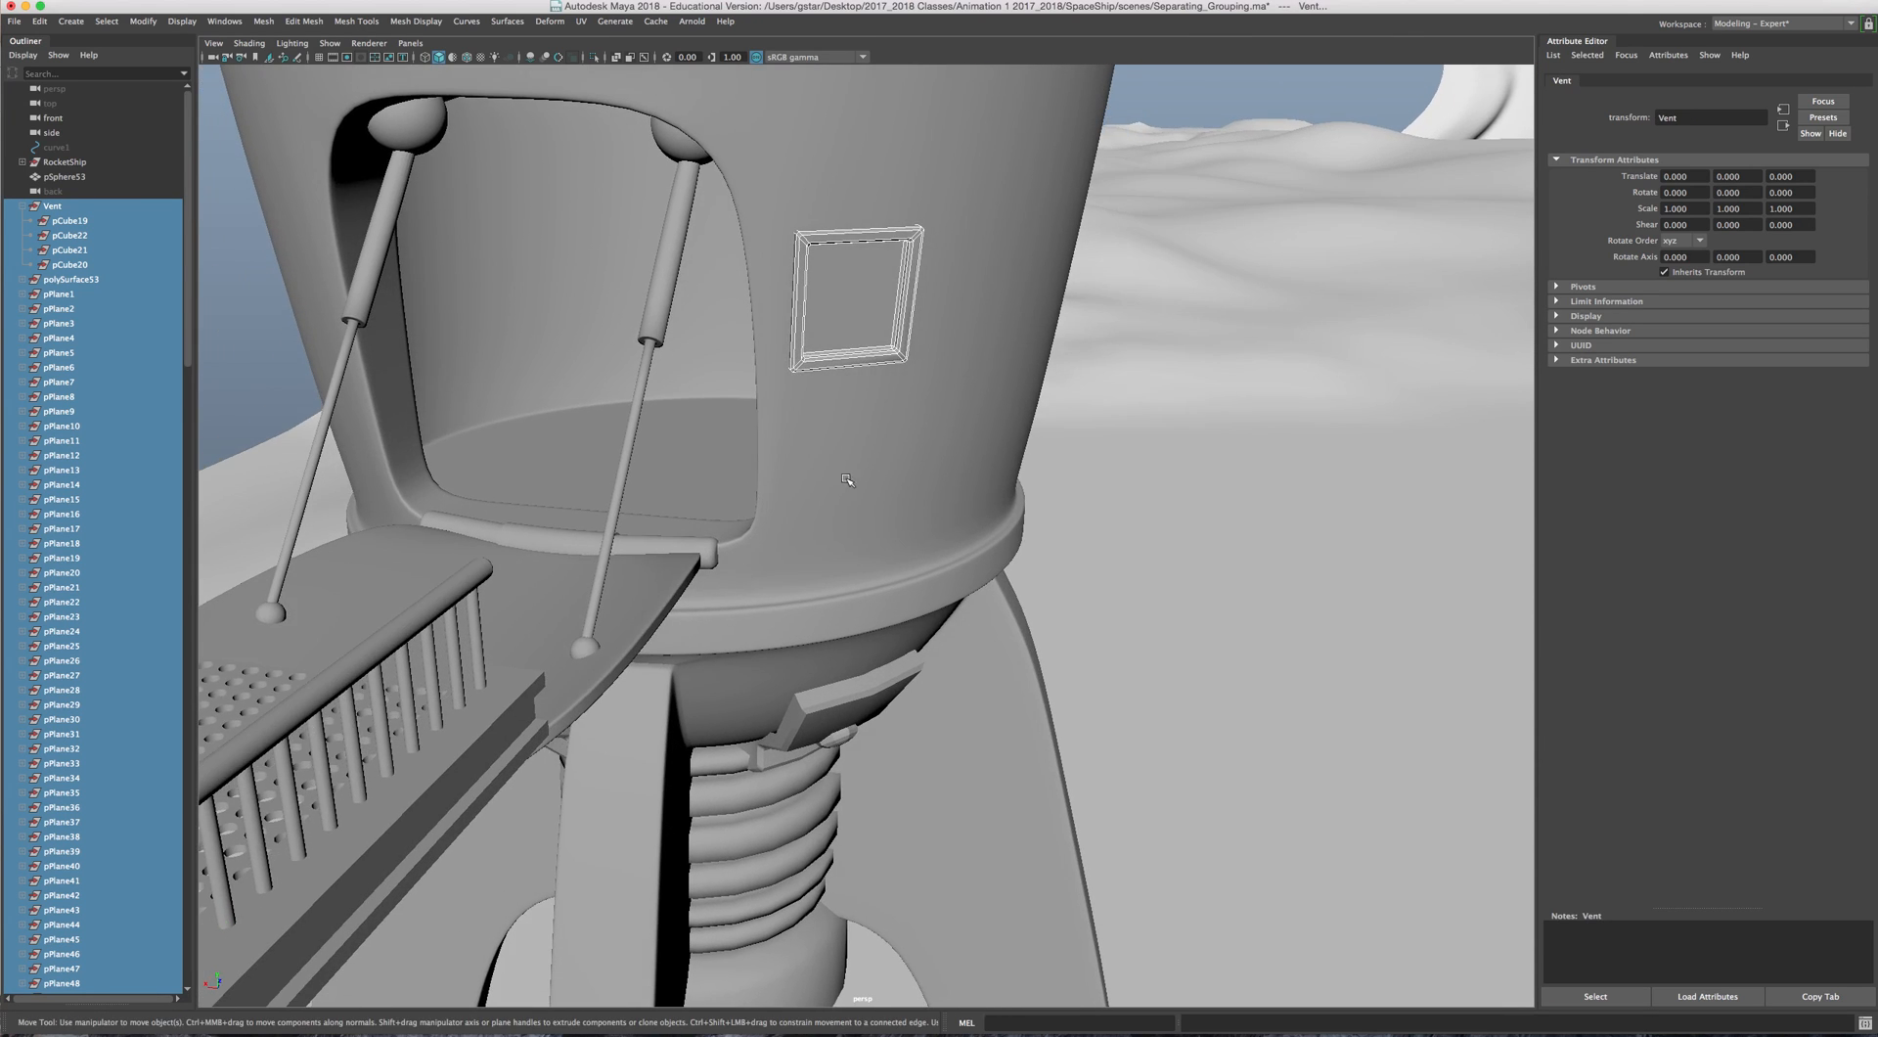
Step: Move polySurface54, the square frame beside the rocket's door, out of the polySurface53 group to the top level above Vent
left_click(847, 366)
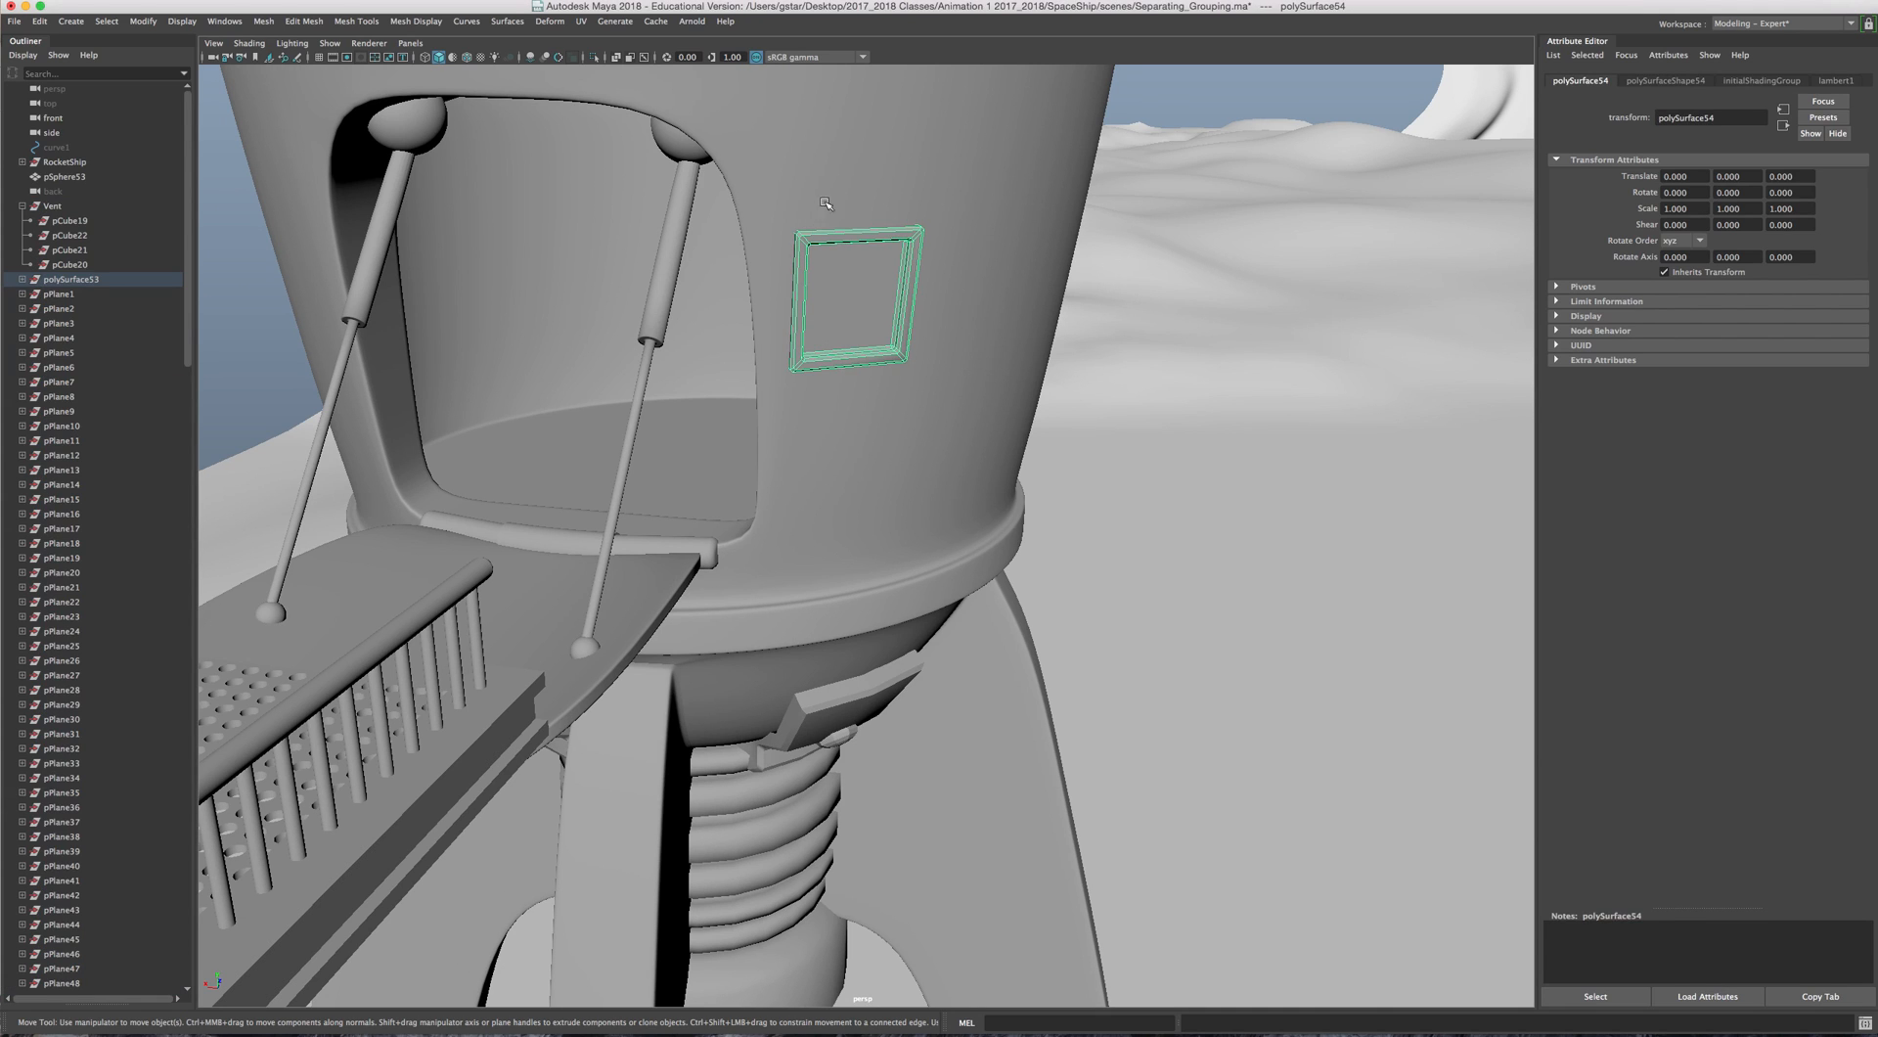
left_click(850, 165)
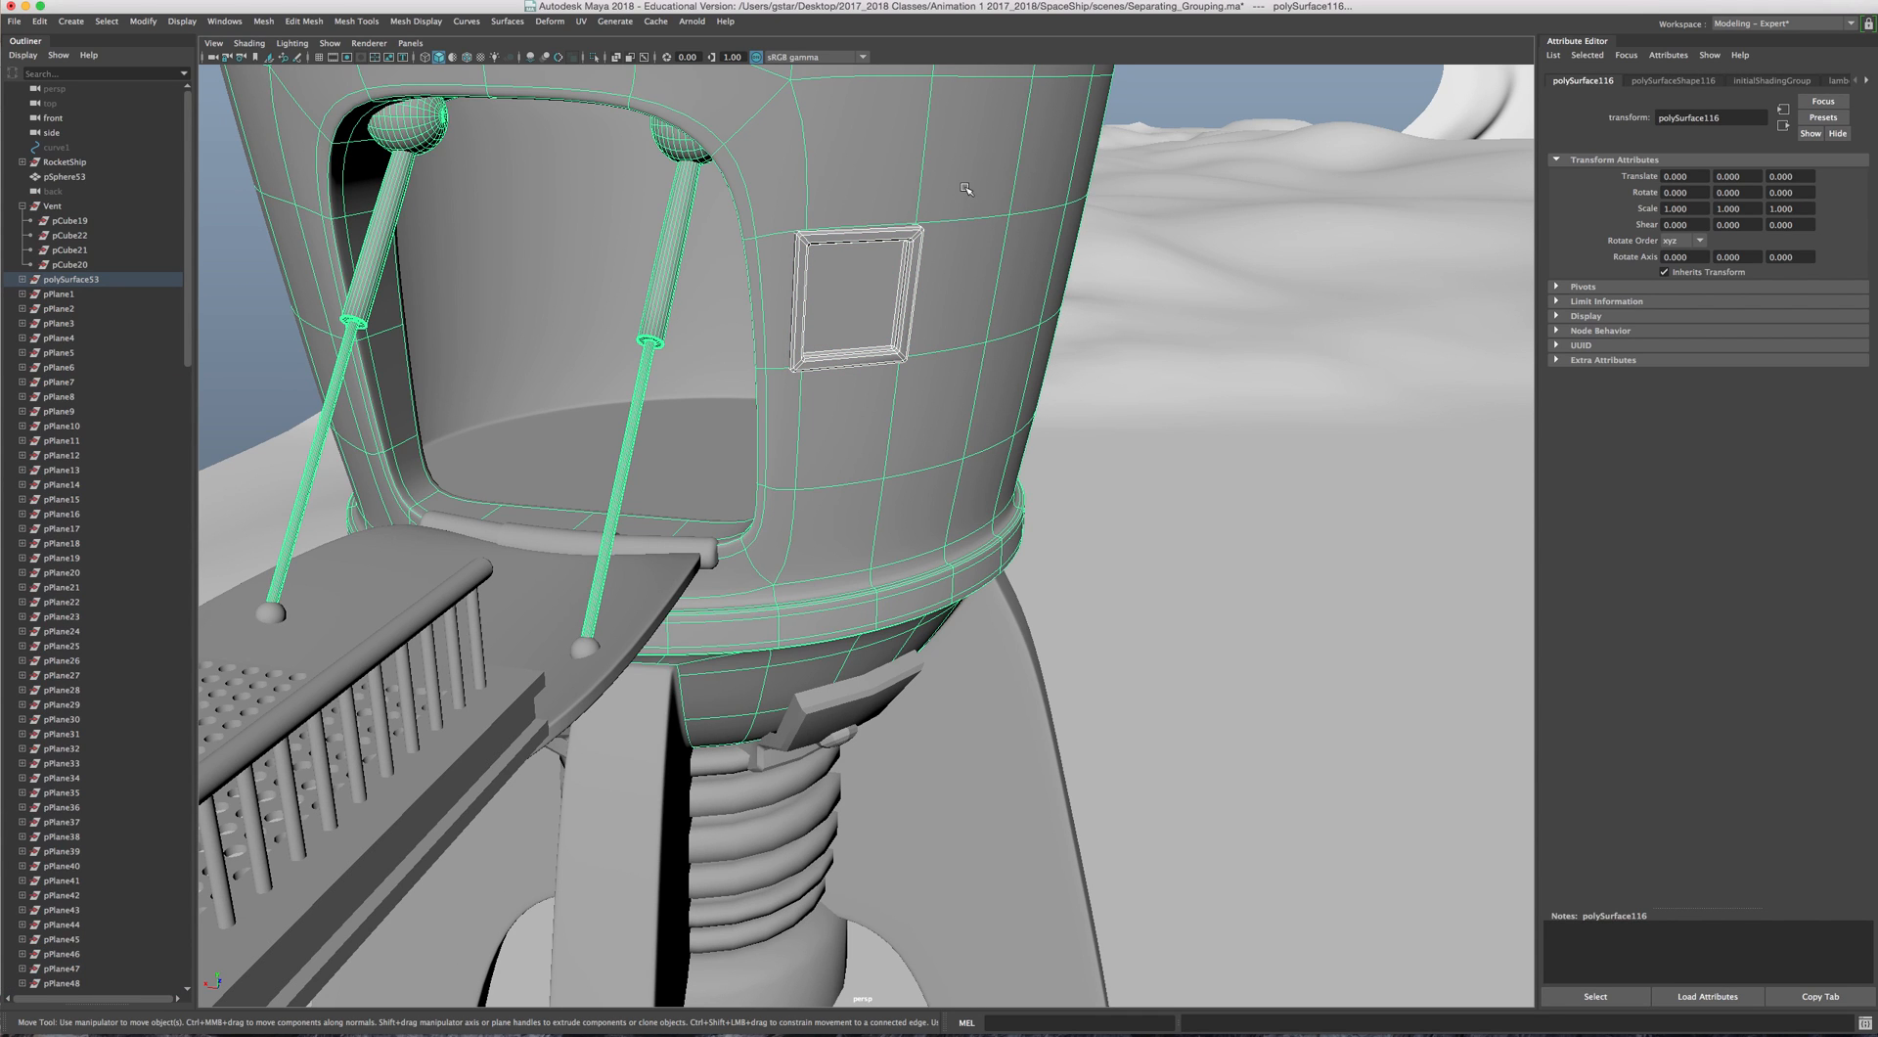
left_click(854, 242)
left_click_drag(854, 243, 864, 327, "alt")
scroll(902, 307, "down", 7)
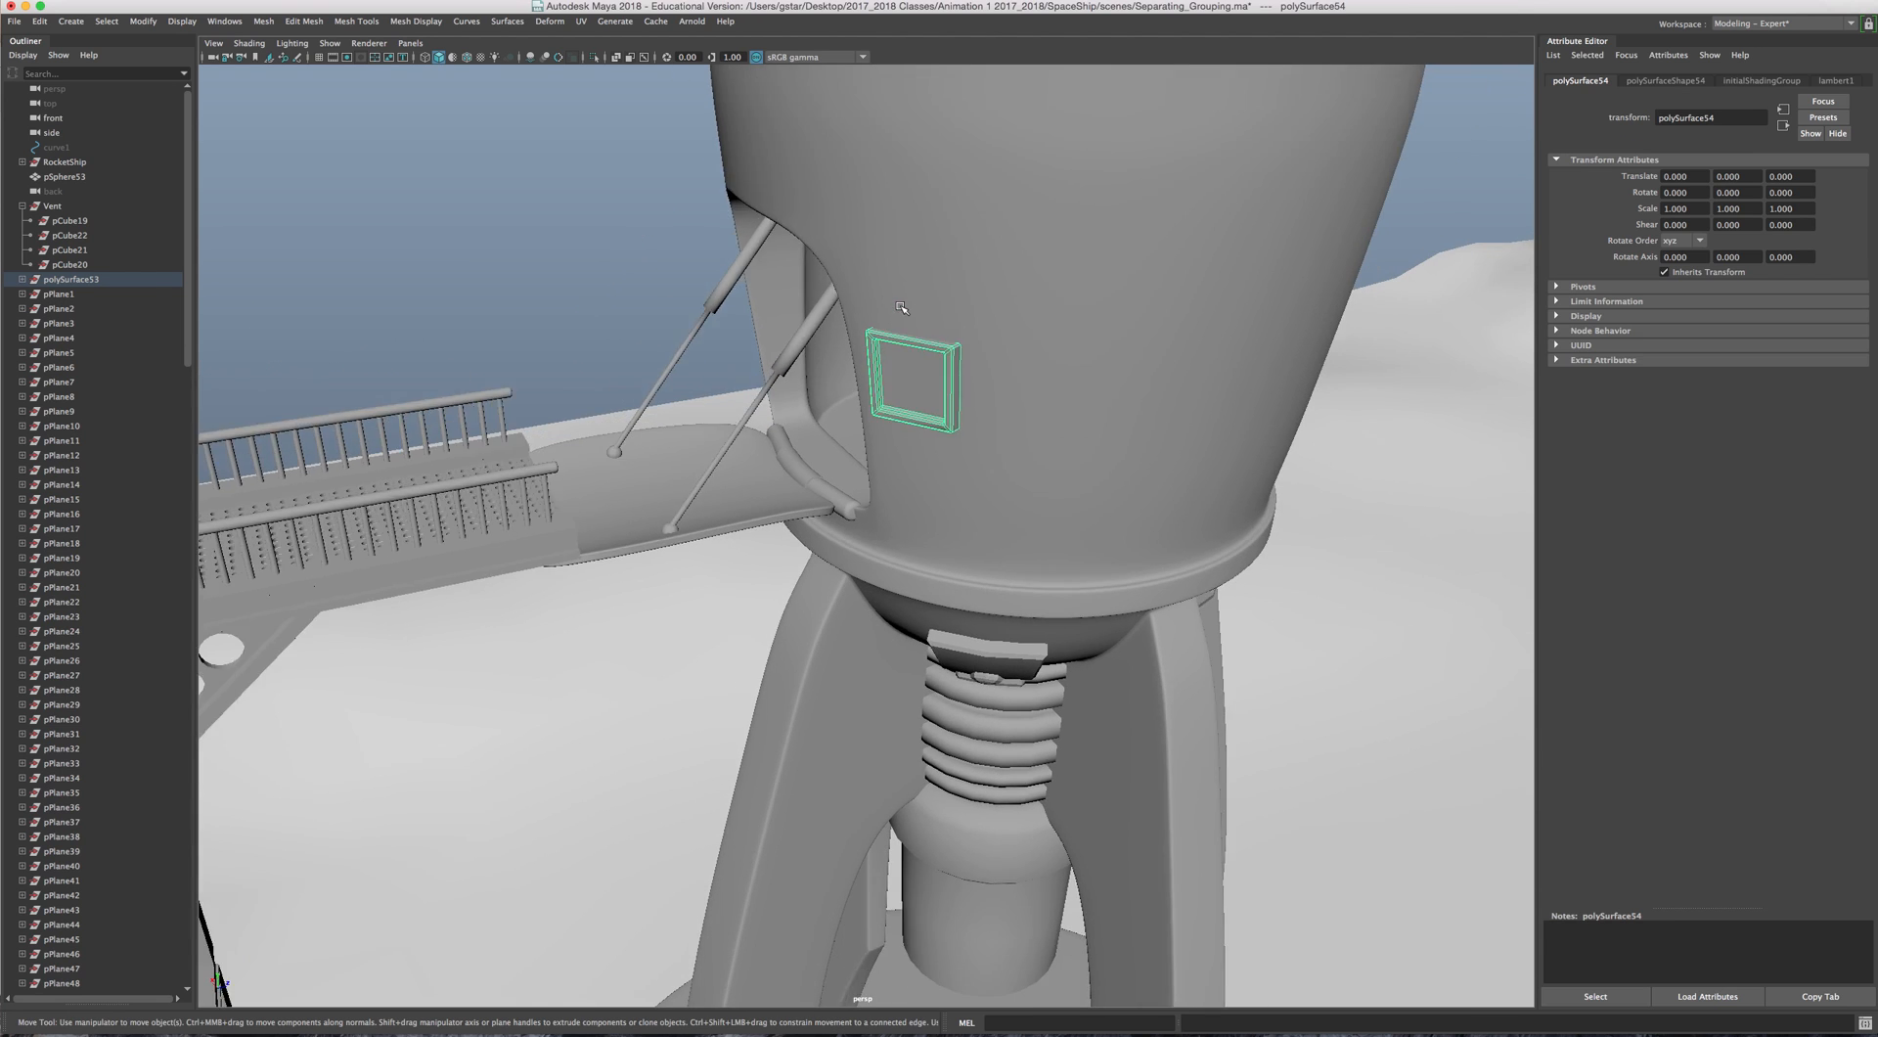
left_click(26, 279)
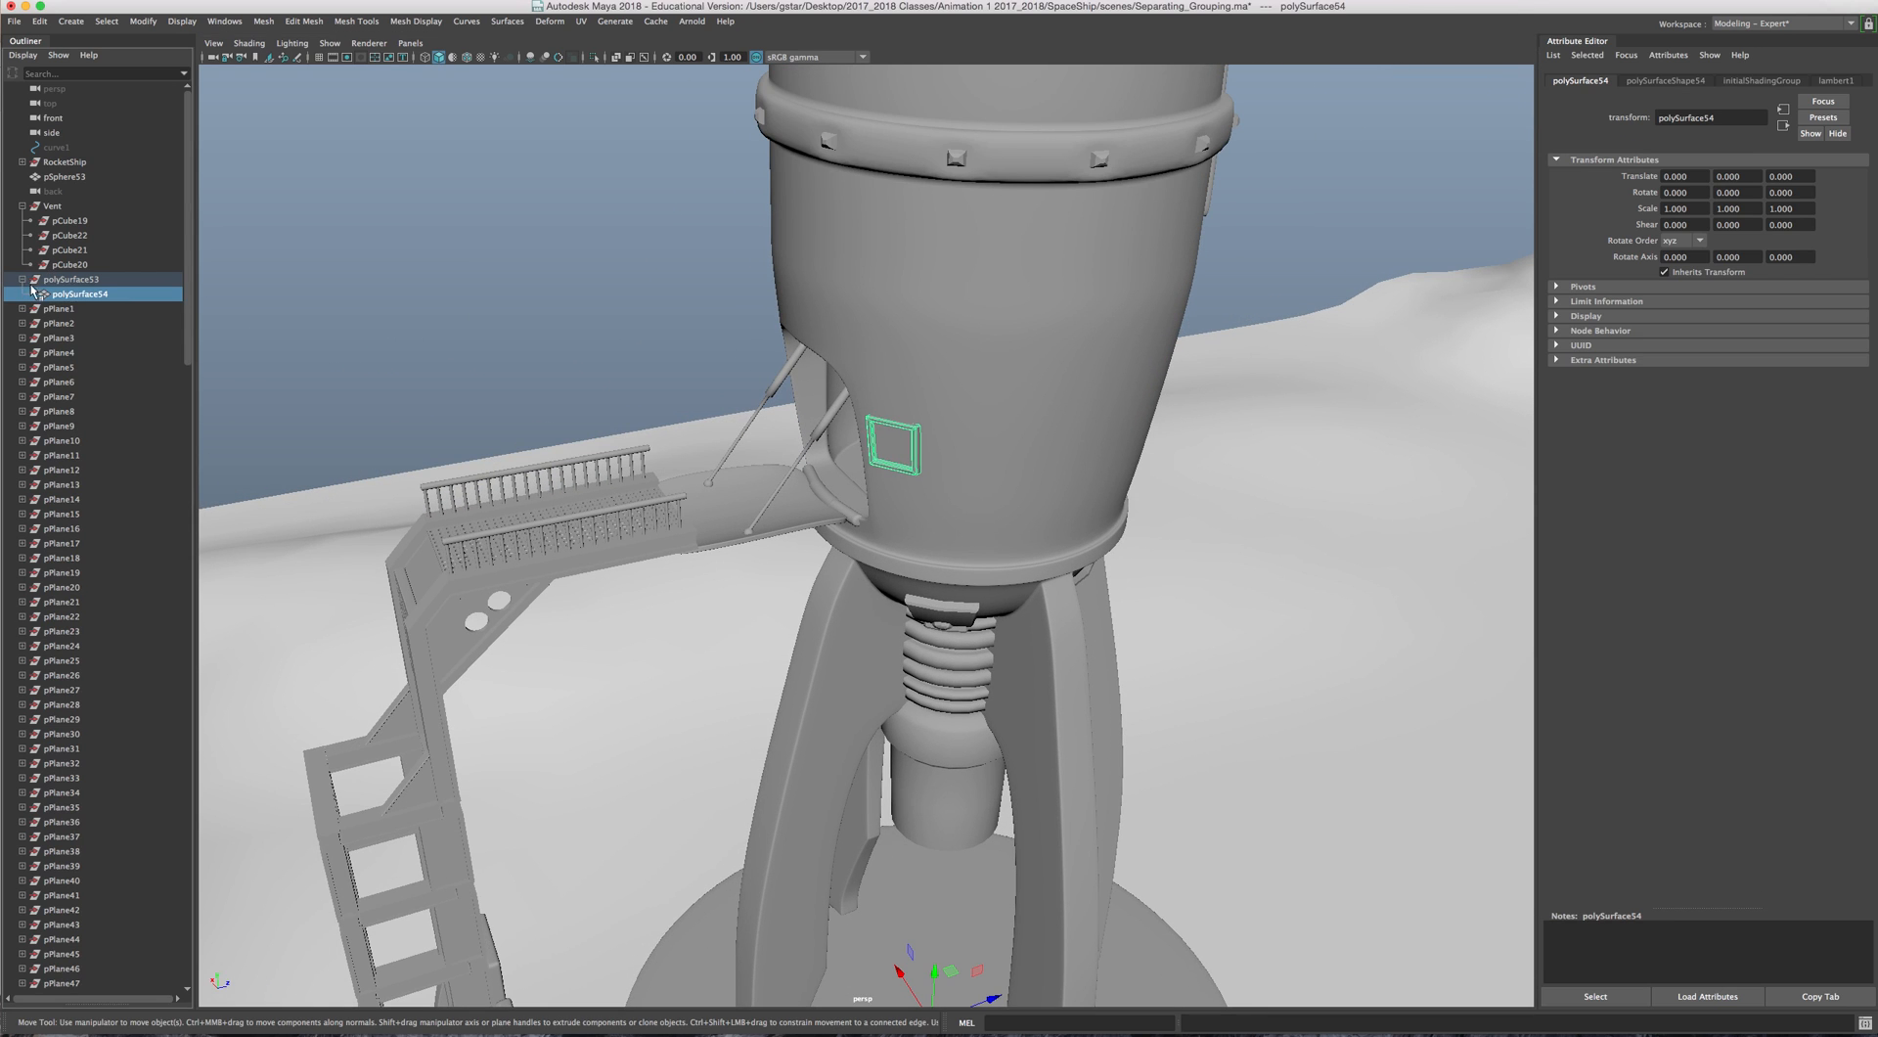
middle_click_drag(64, 296, 33, 209)
Step: Select all the groups from Vent through Platform and view the scene in wireframe to check for geometry belonging to them
left_click(60, 221)
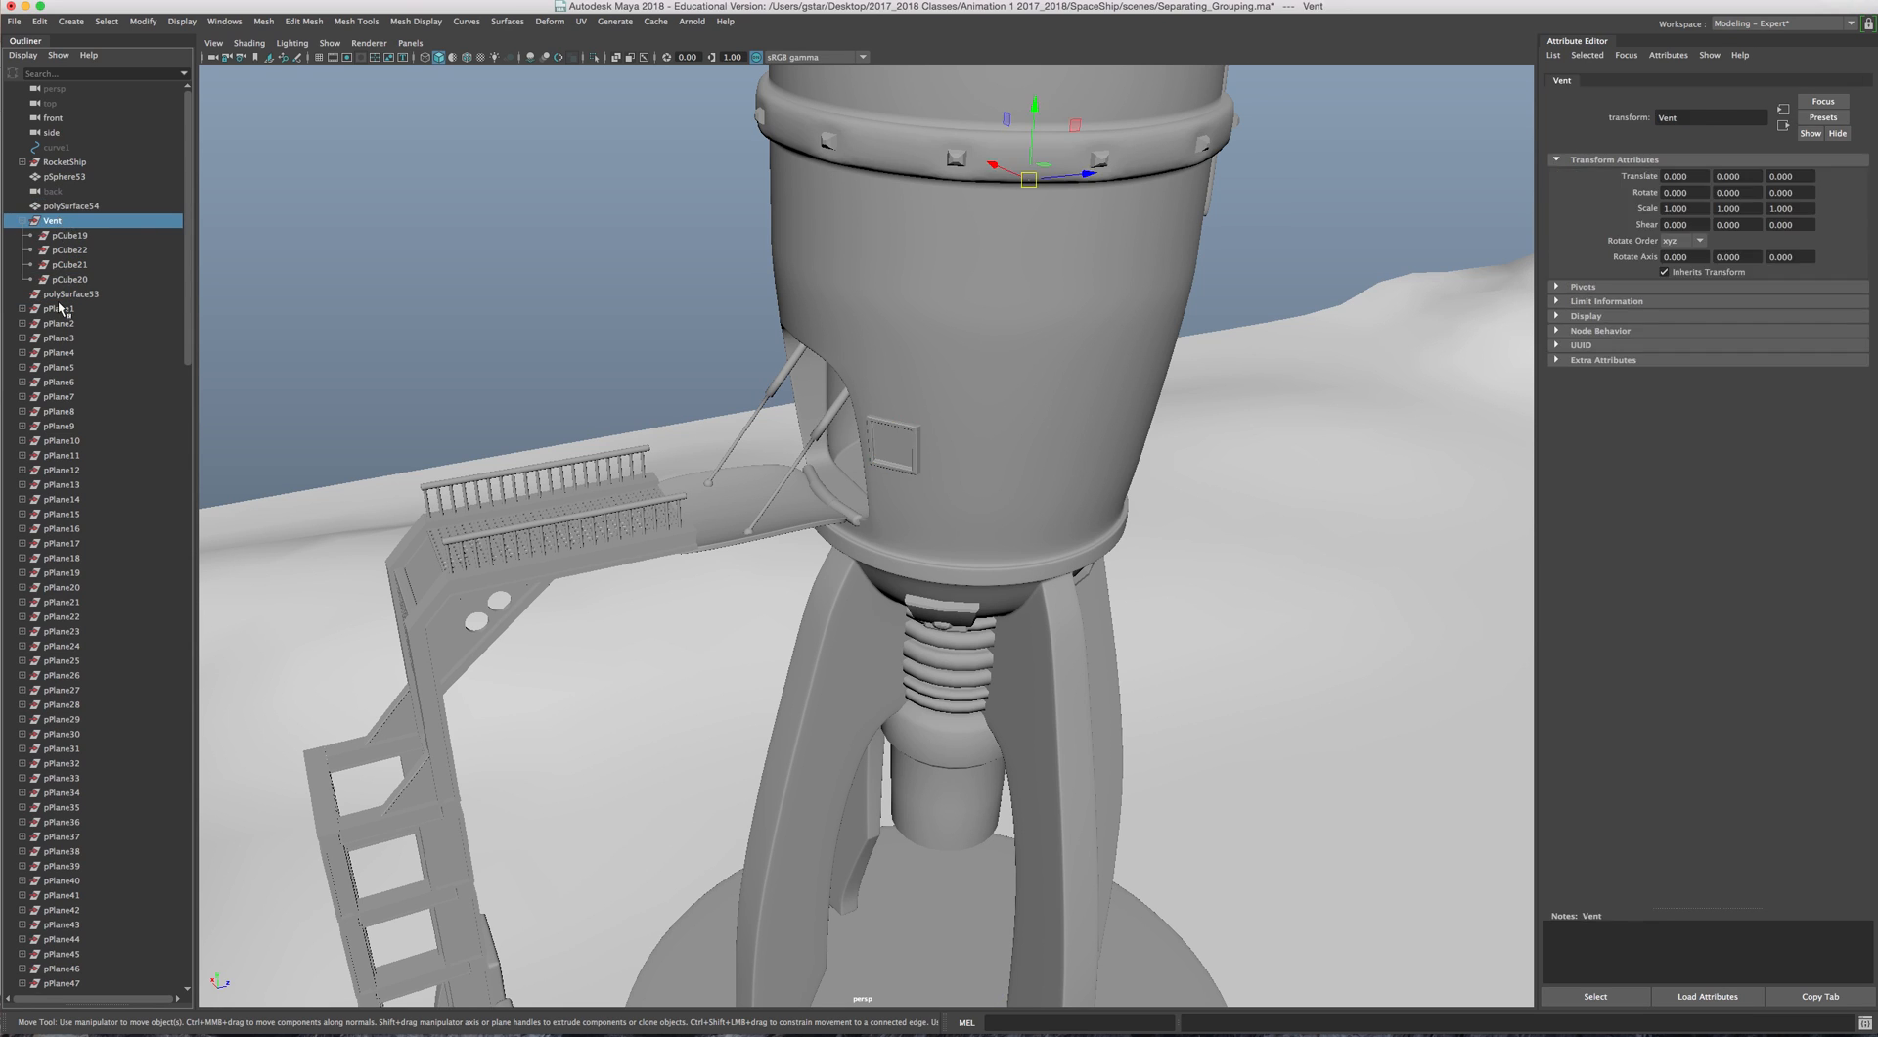
left_click_drag(187, 238, 169, 682)
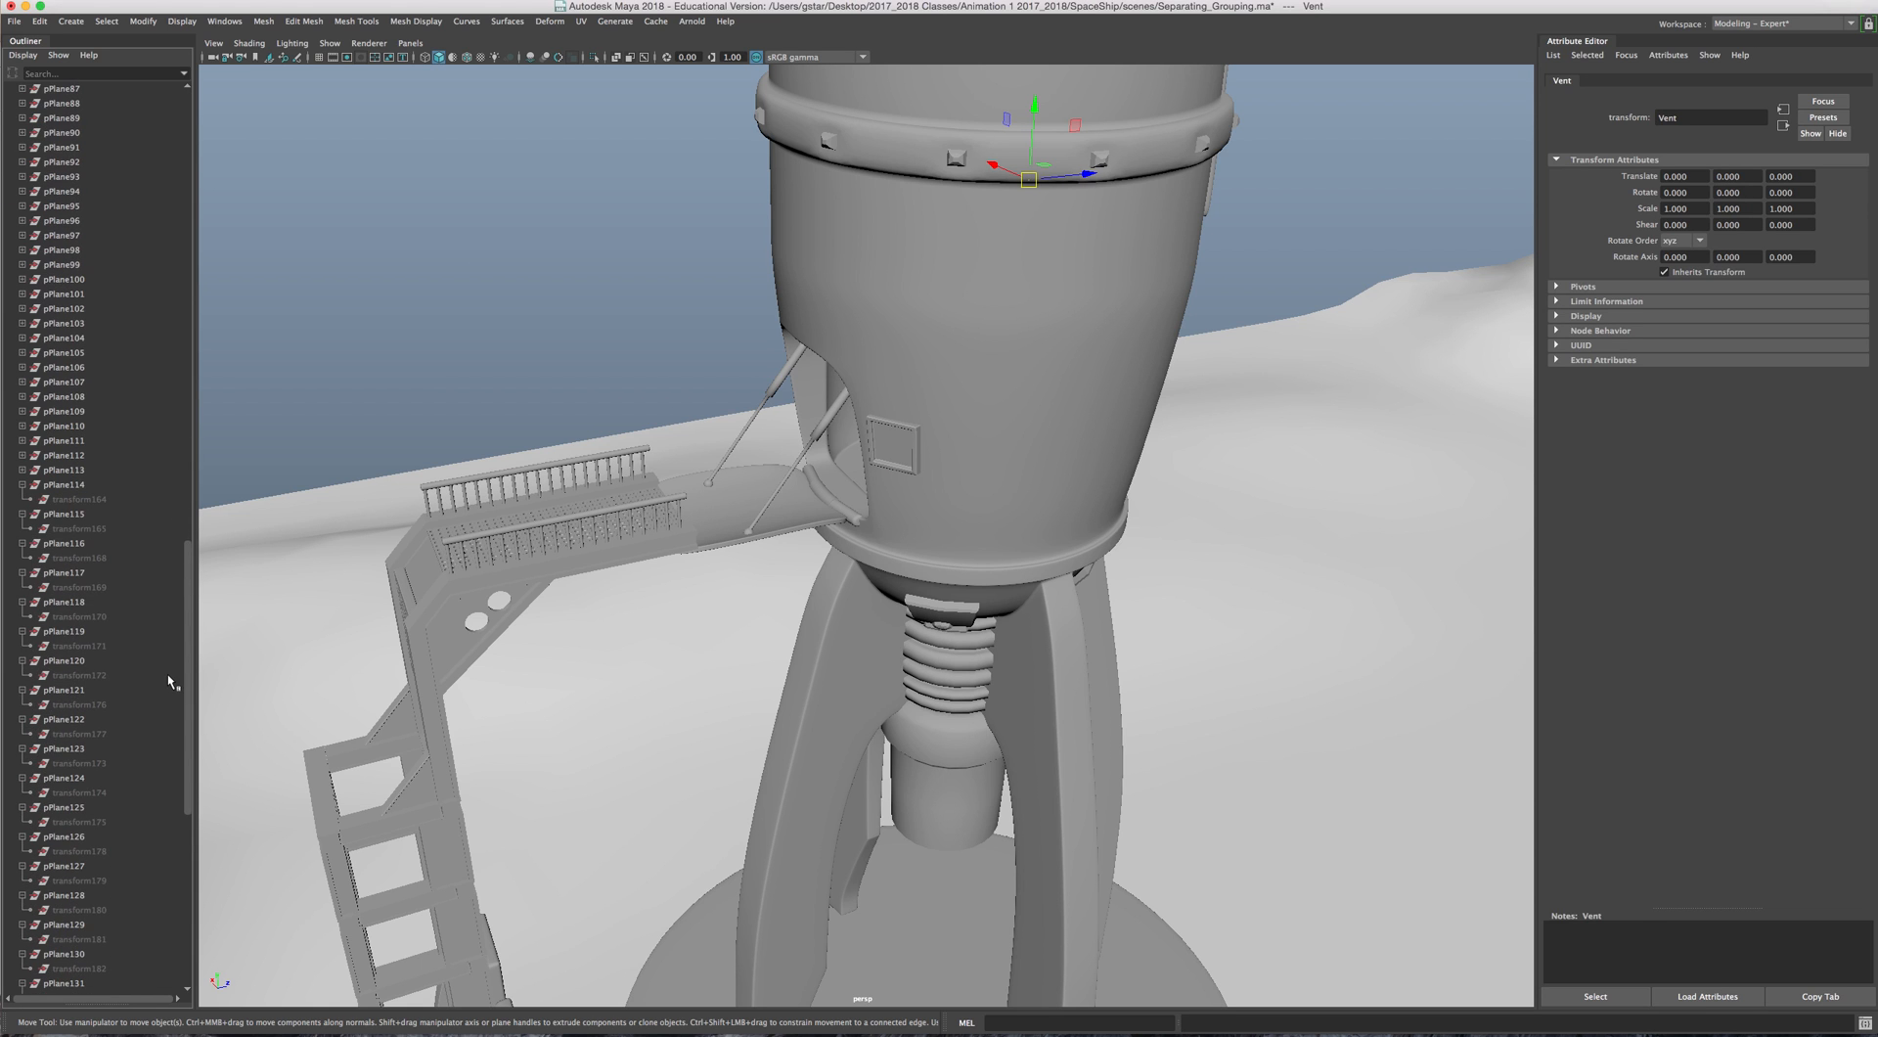
left_click_drag(188, 590, 172, 775)
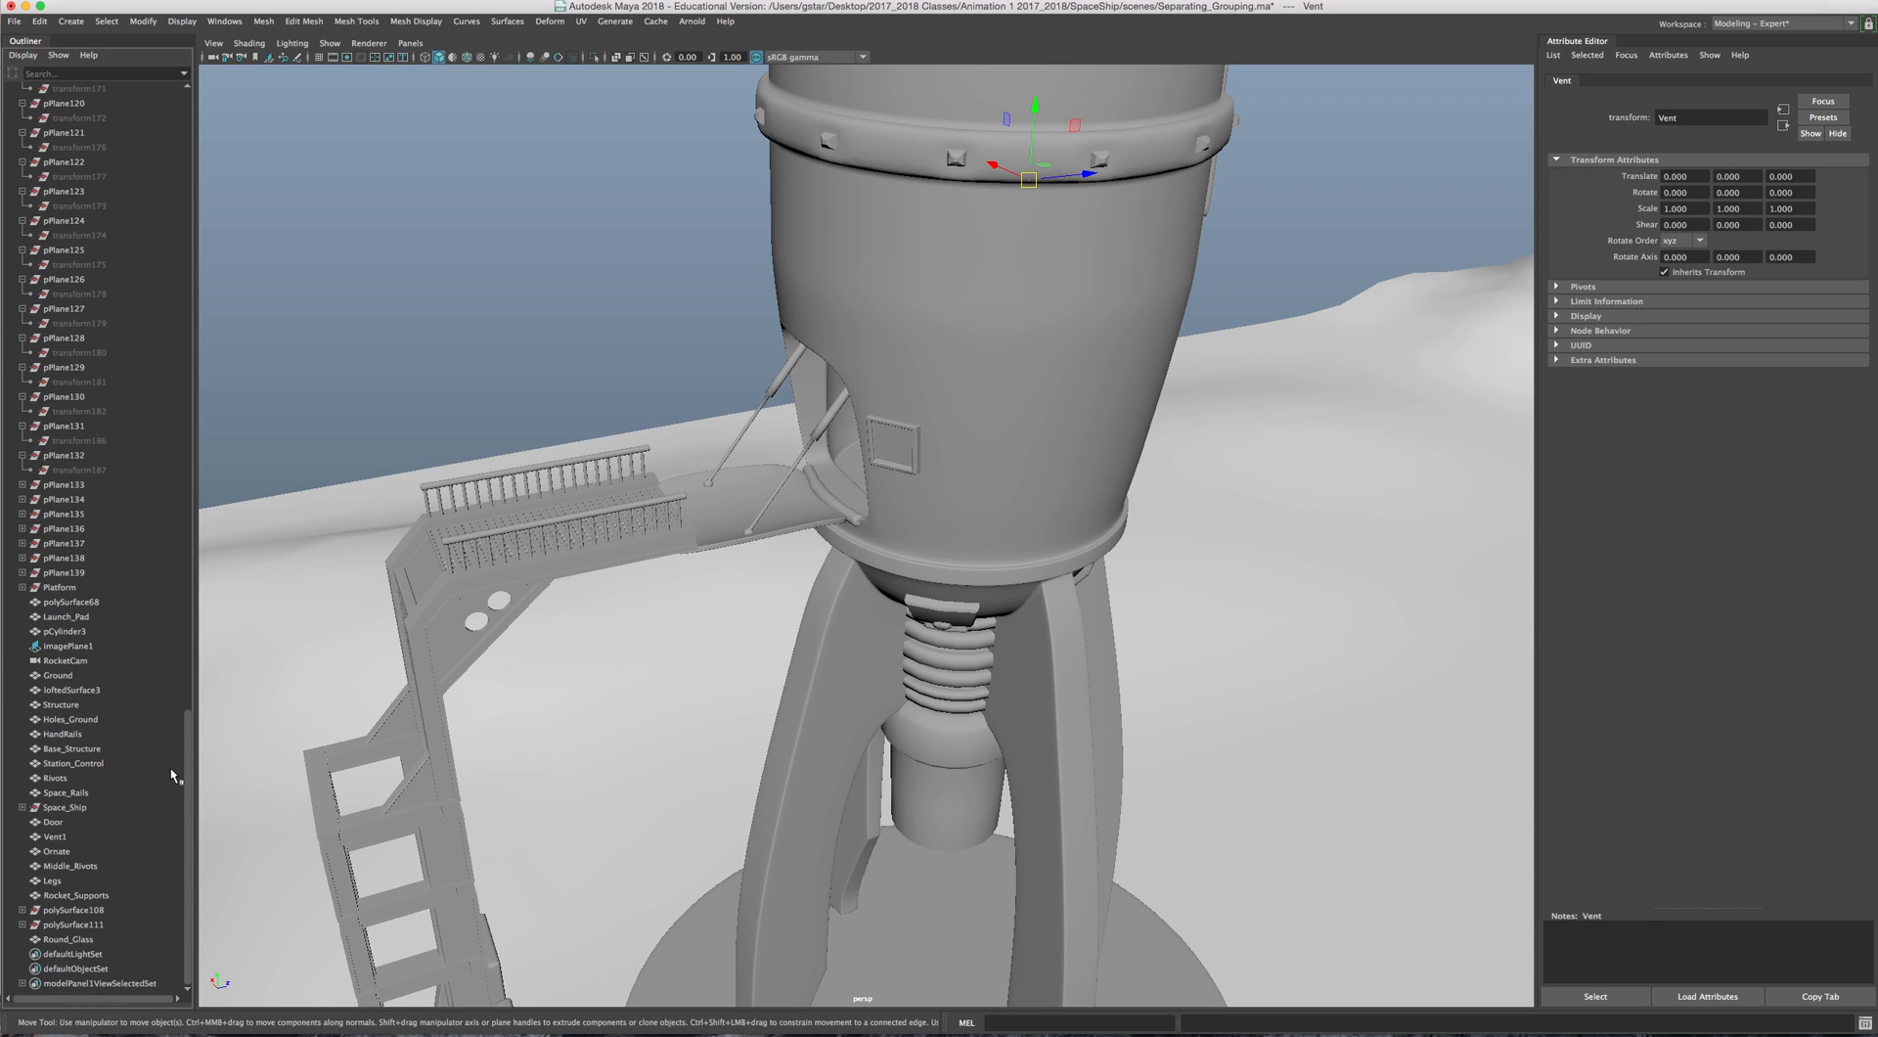
left_click(71, 589, "shift")
left_click_drag(759, 495, 799, 487, "alt")
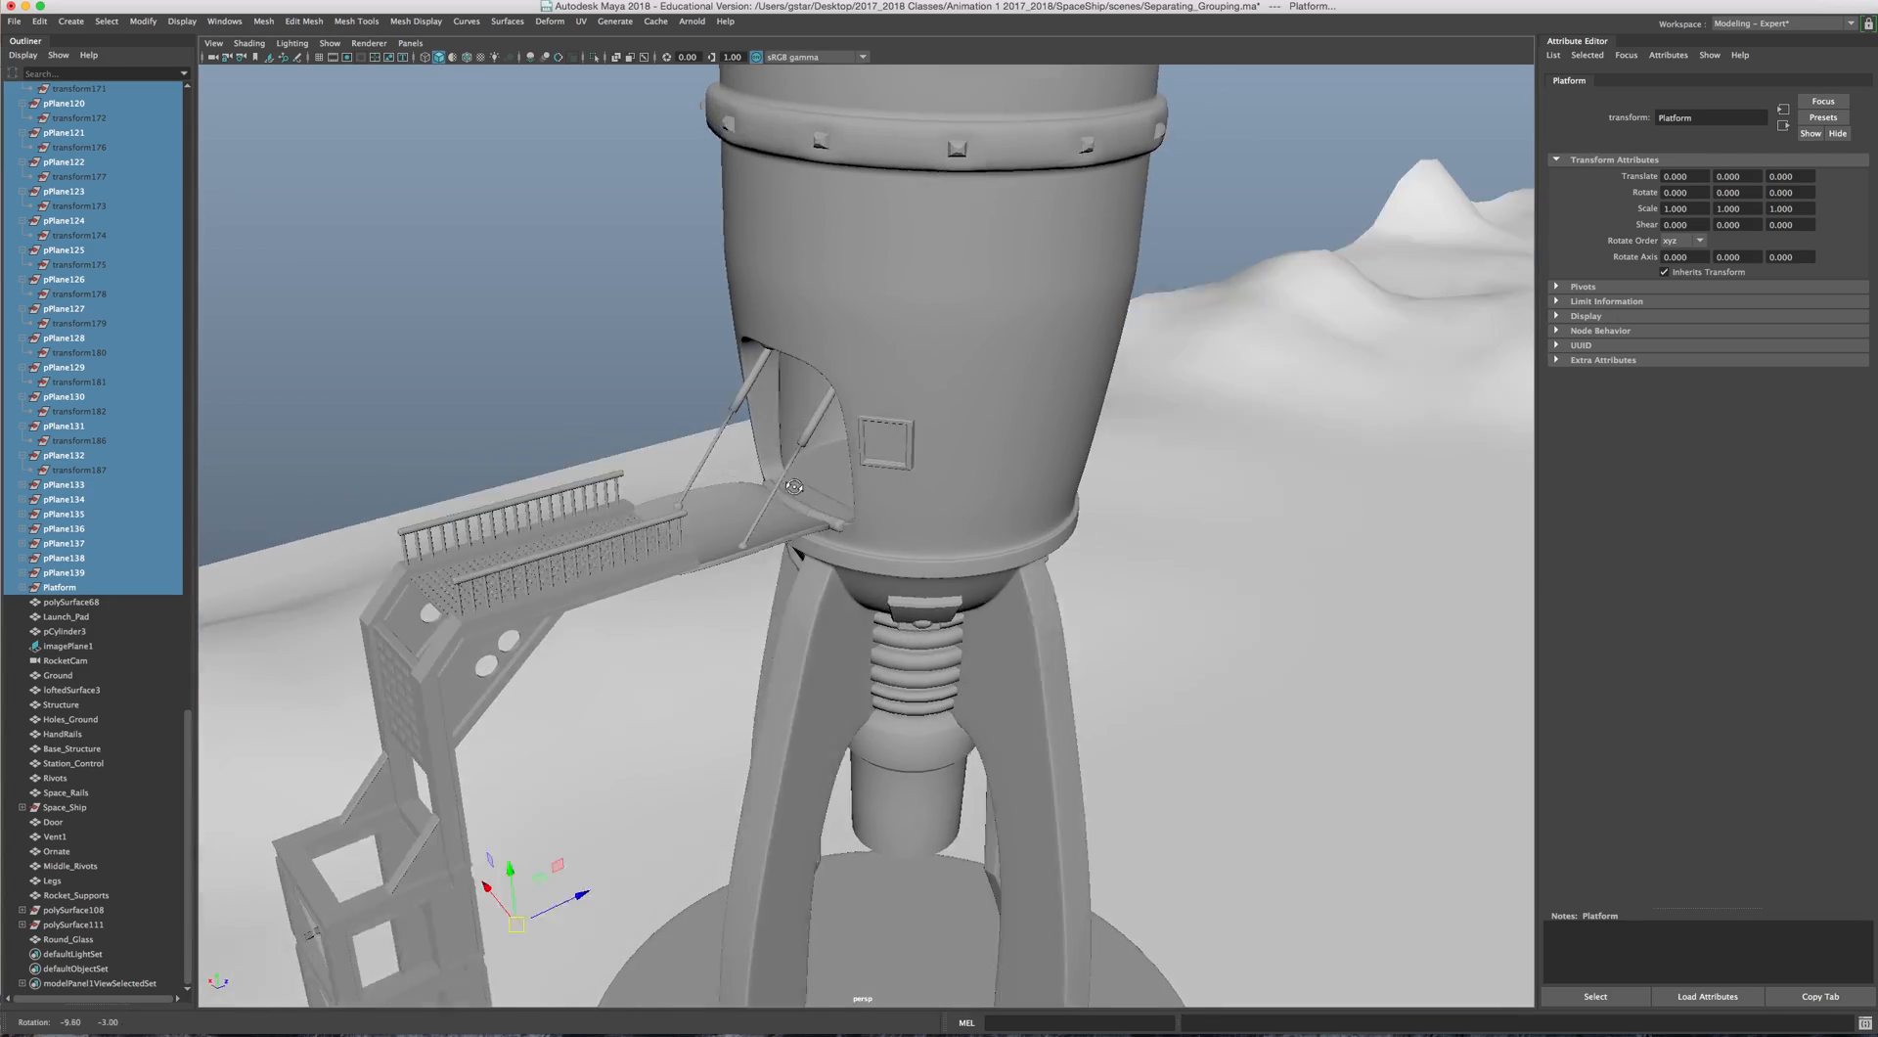
scroll(799, 486, "down", 5)
scroll(799, 486, "down", 4)
left_click_drag(695, 597, 945, 578, "alt")
key("4")
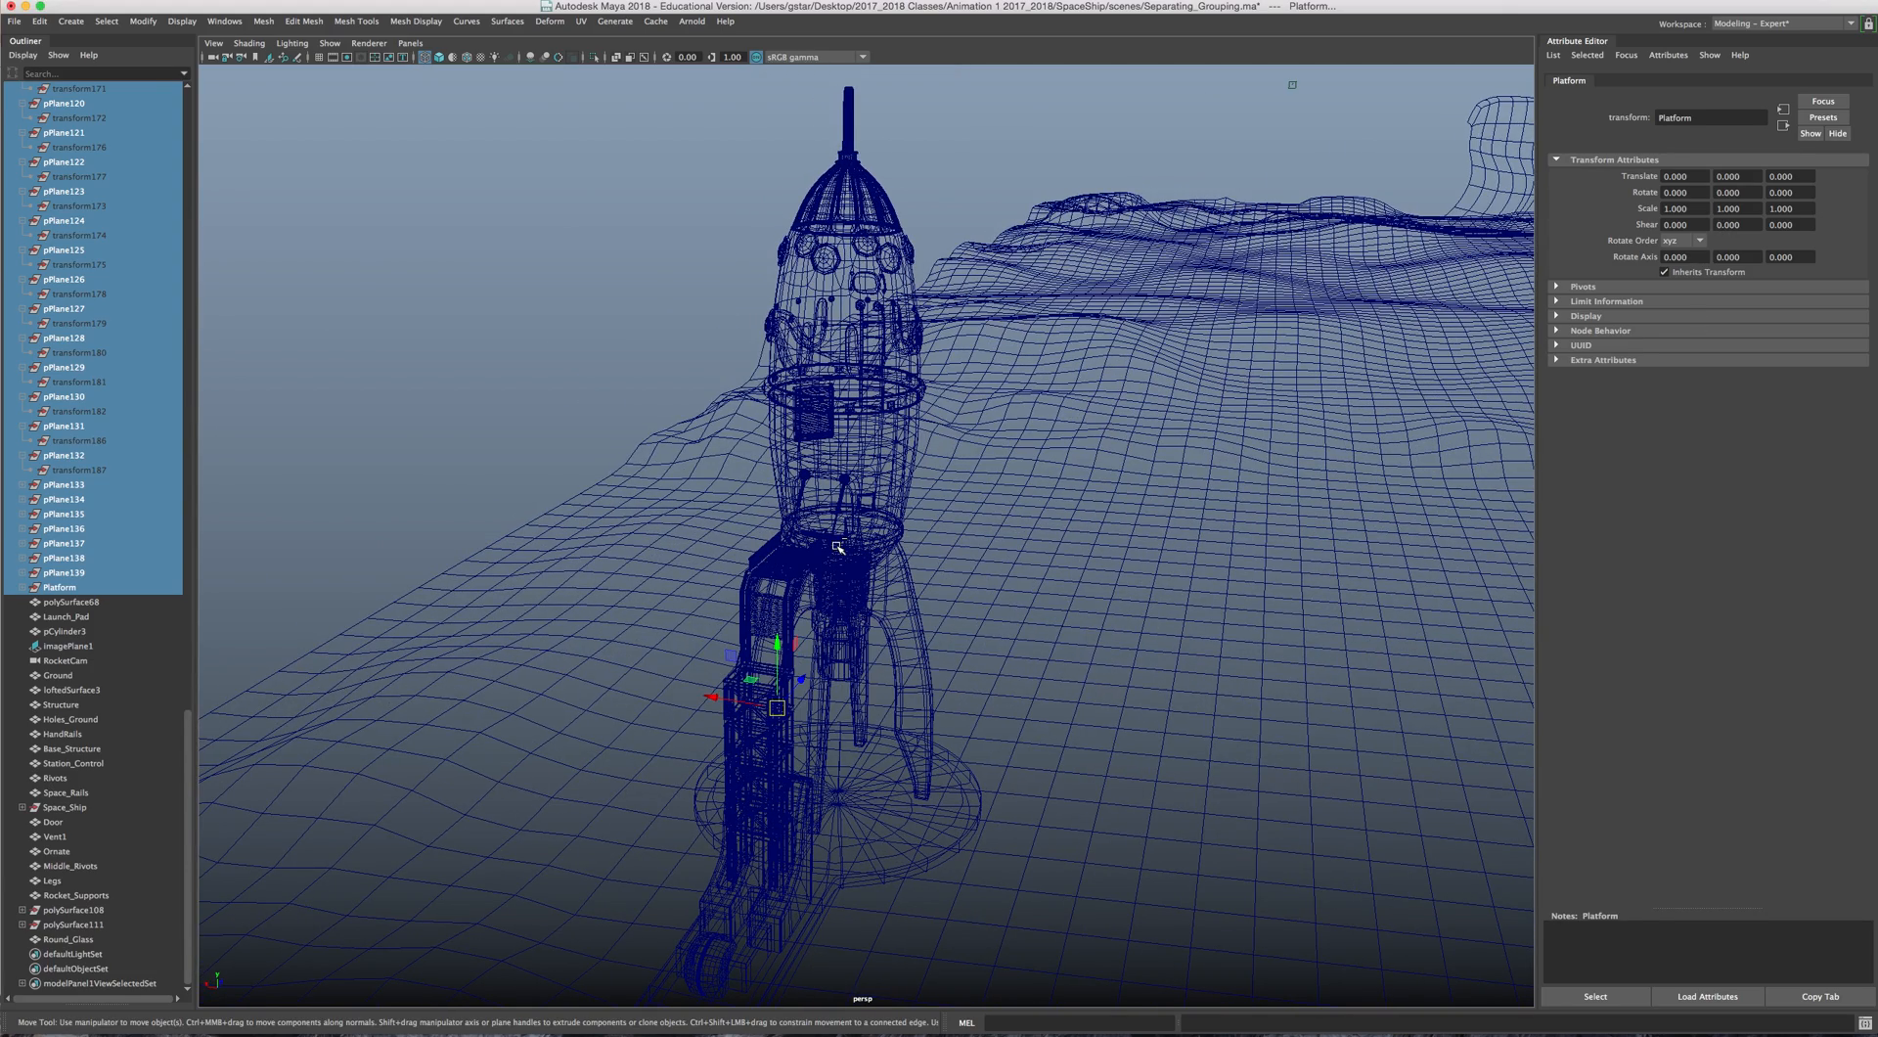
Step: Show layer1 temporarily to check what it contains, hide it again and close the layer editor
key("ctrl+a")
left_click_drag(1278, 439, 1279, 312)
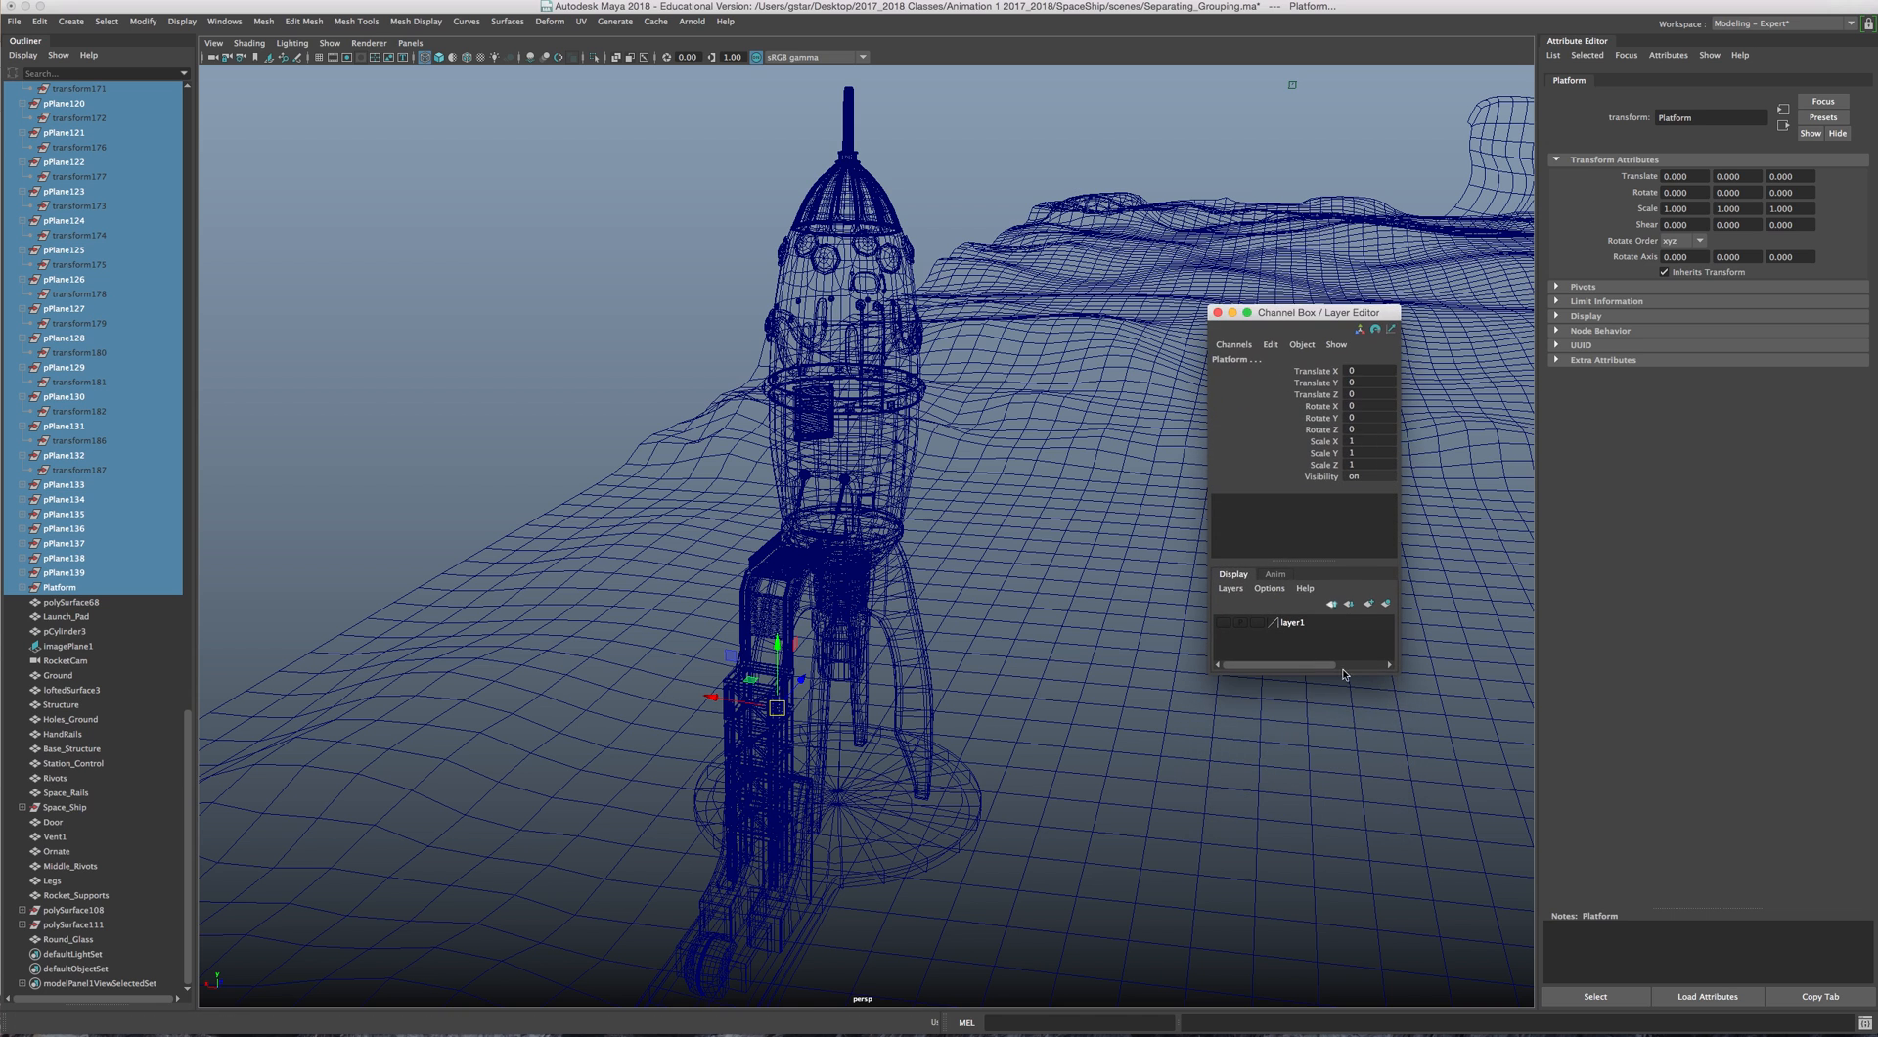
left_click_drag(1400, 673, 1467, 796)
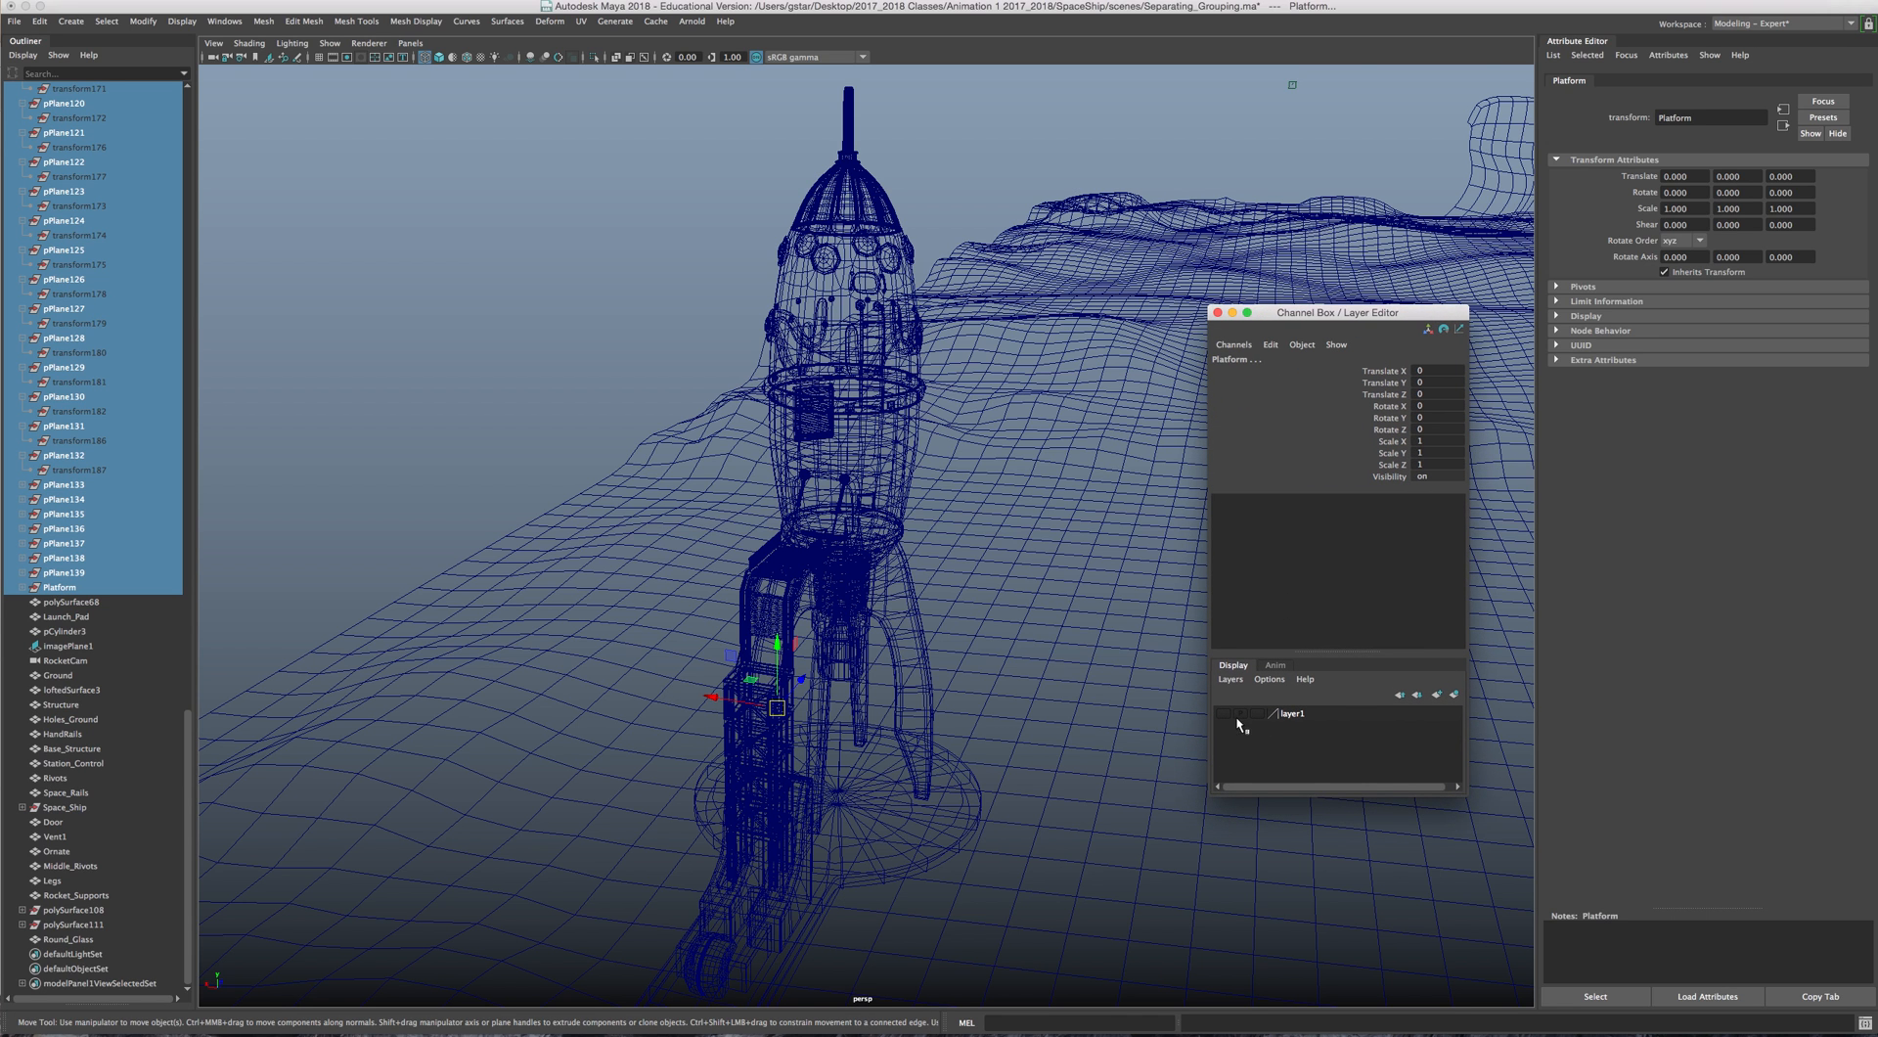
left_click(1224, 715)
left_click_drag(975, 612, 1088, 639, "alt")
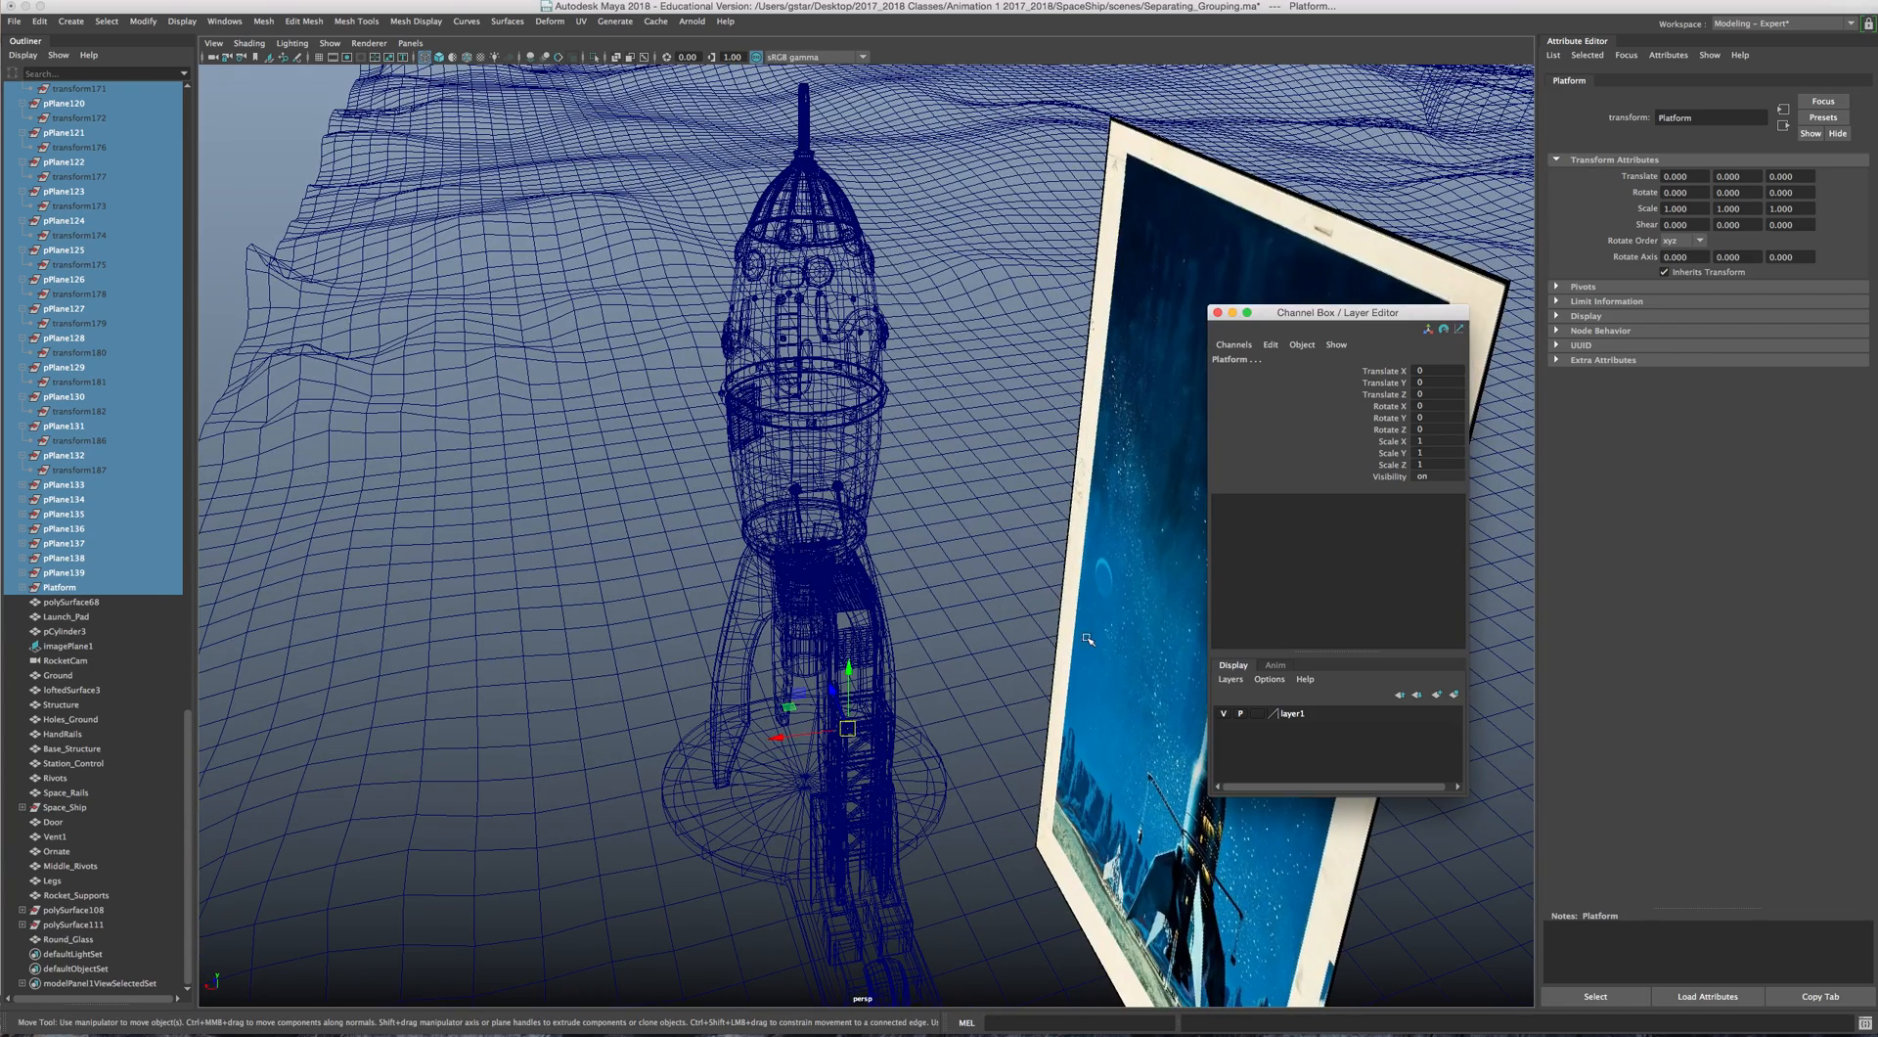
left_click(1224, 714)
left_click(1218, 313)
Step: Delete the selected leftover groups from Vent through Platform
left_click_drag(934, 380, 994, 365, "alt")
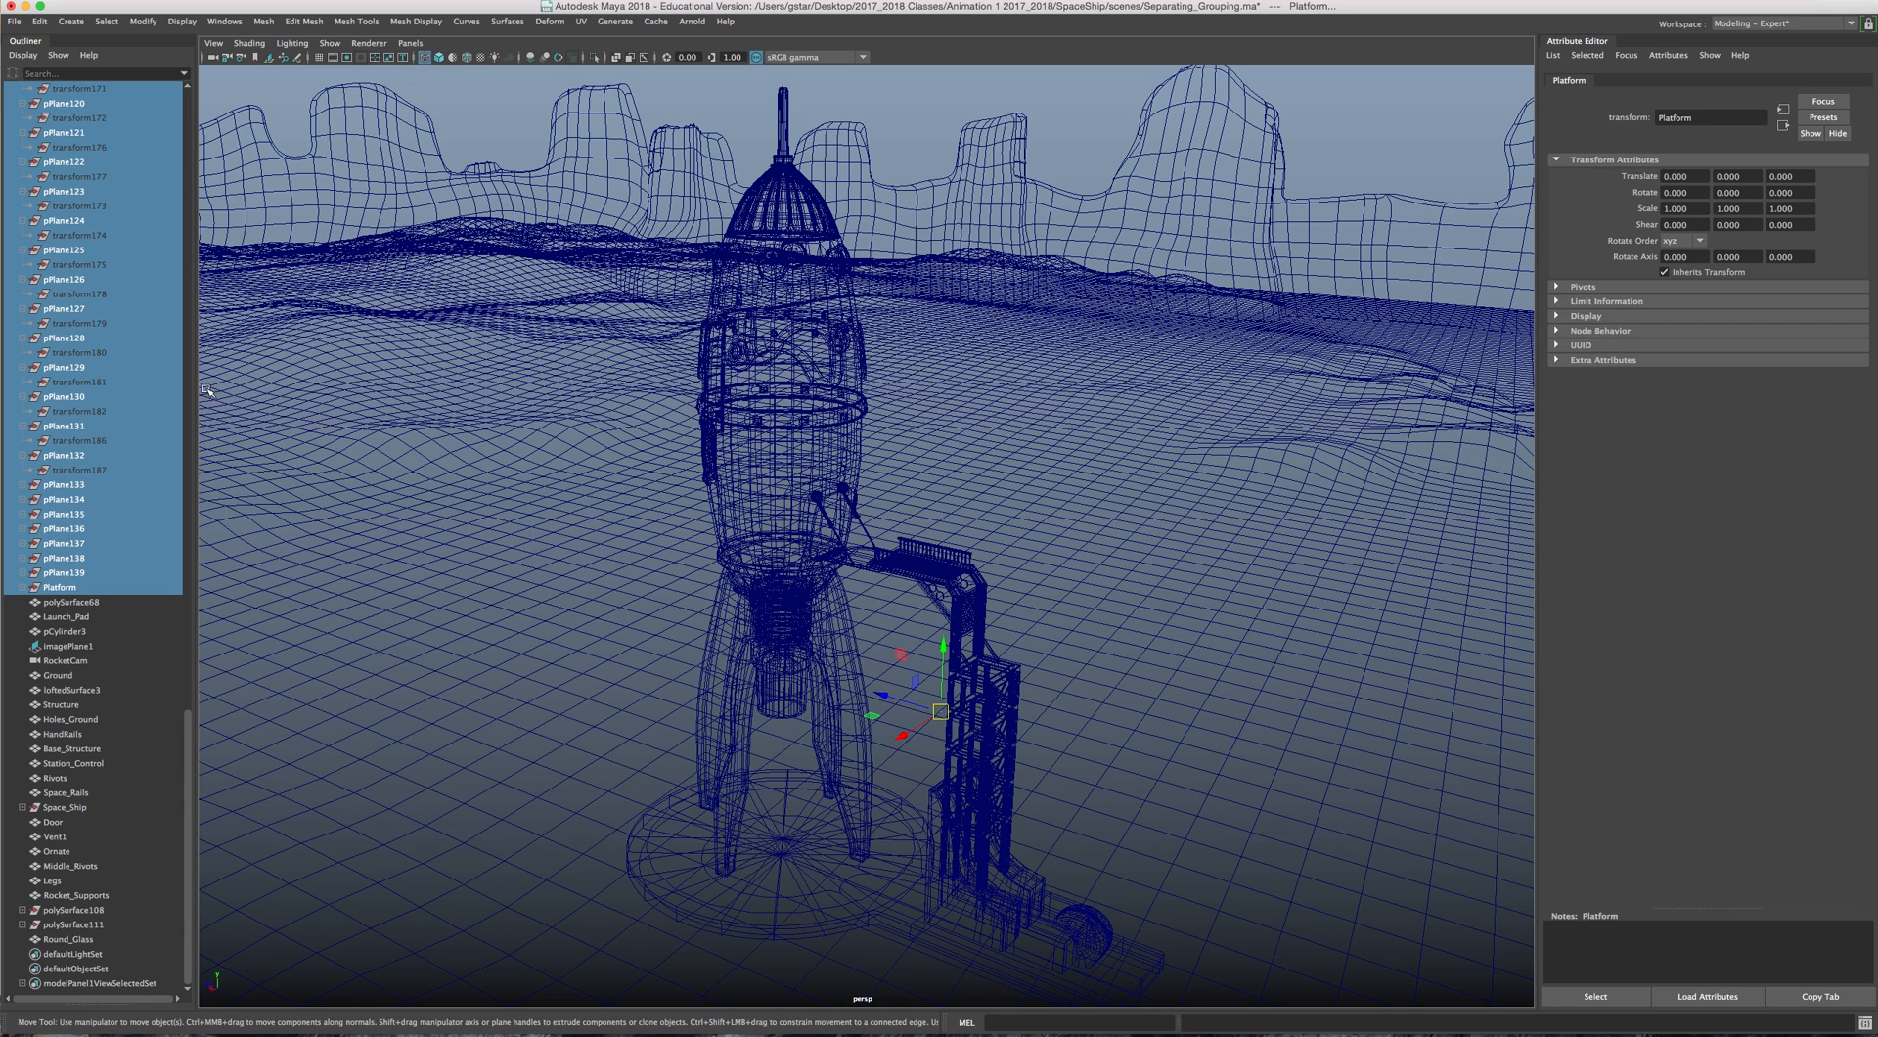
key("Delete")
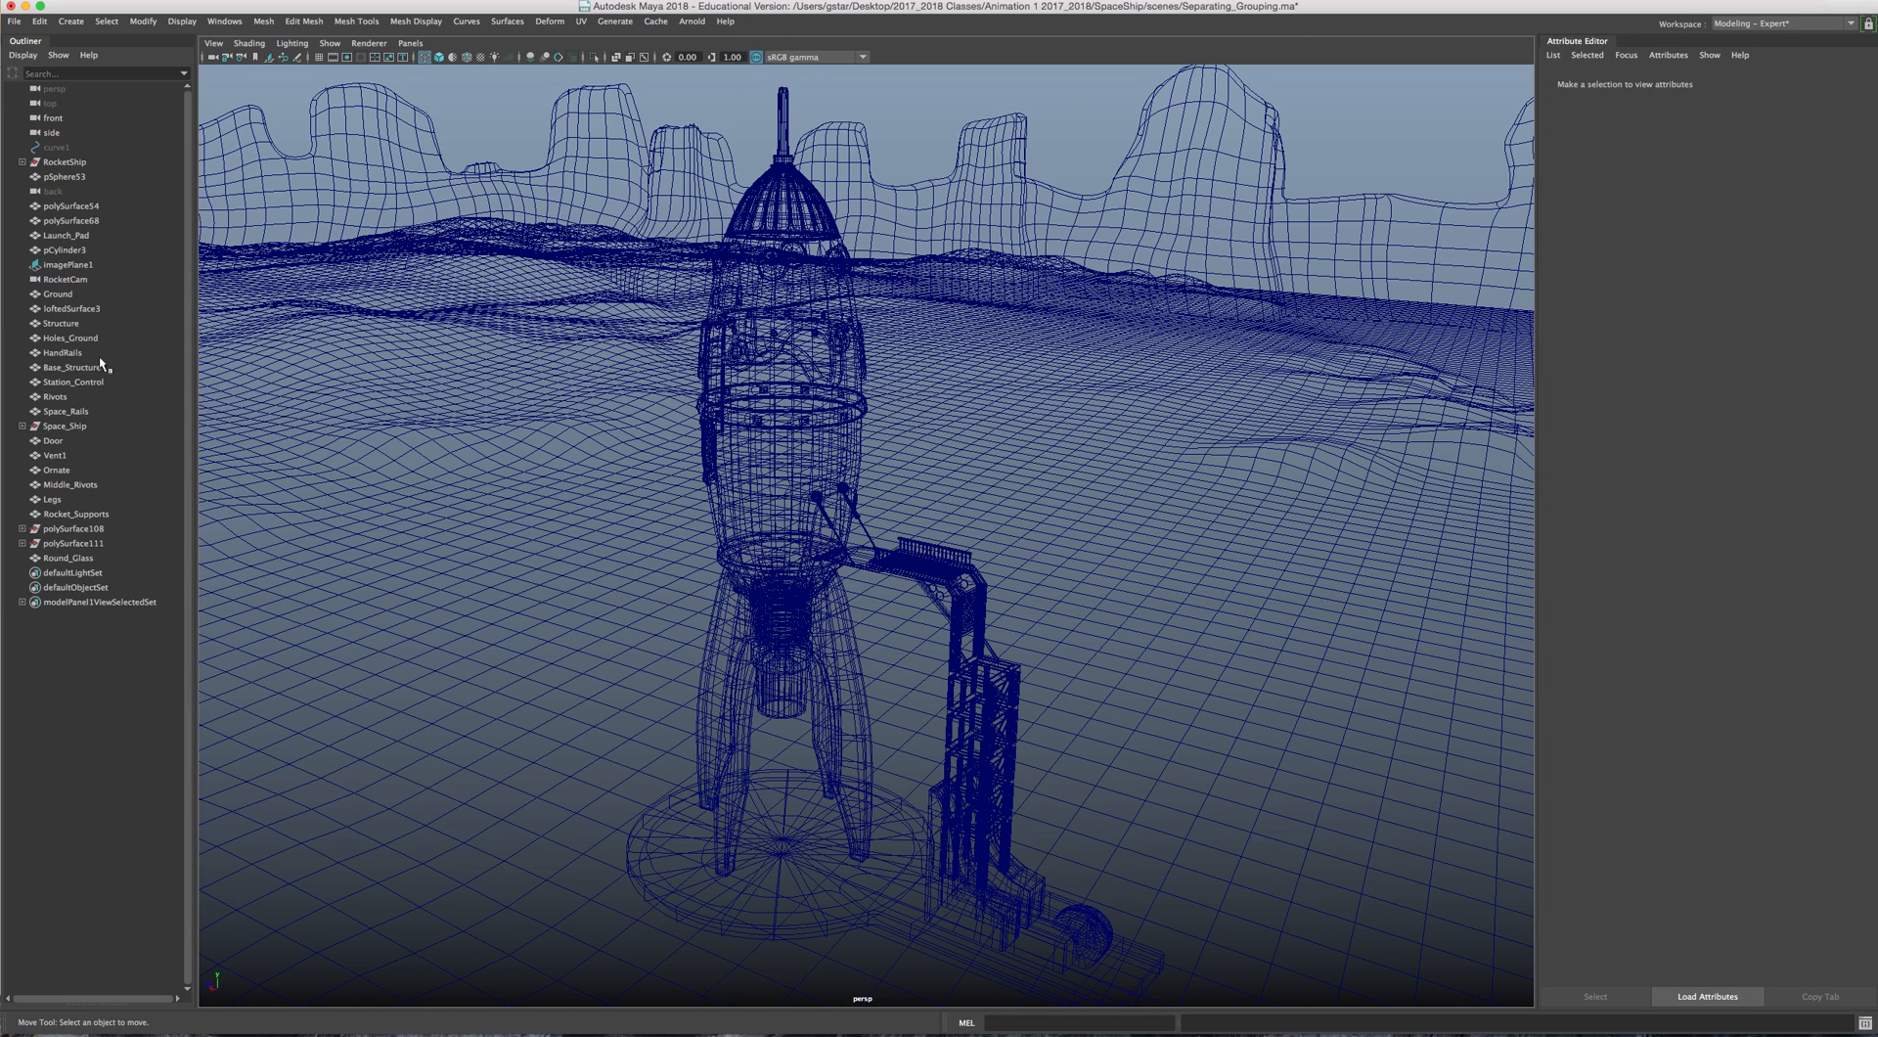
Step: Inspect the RocketShip group and delete its leftover children from pCube18 through pCube8, keeping Engine
left_click(58, 163)
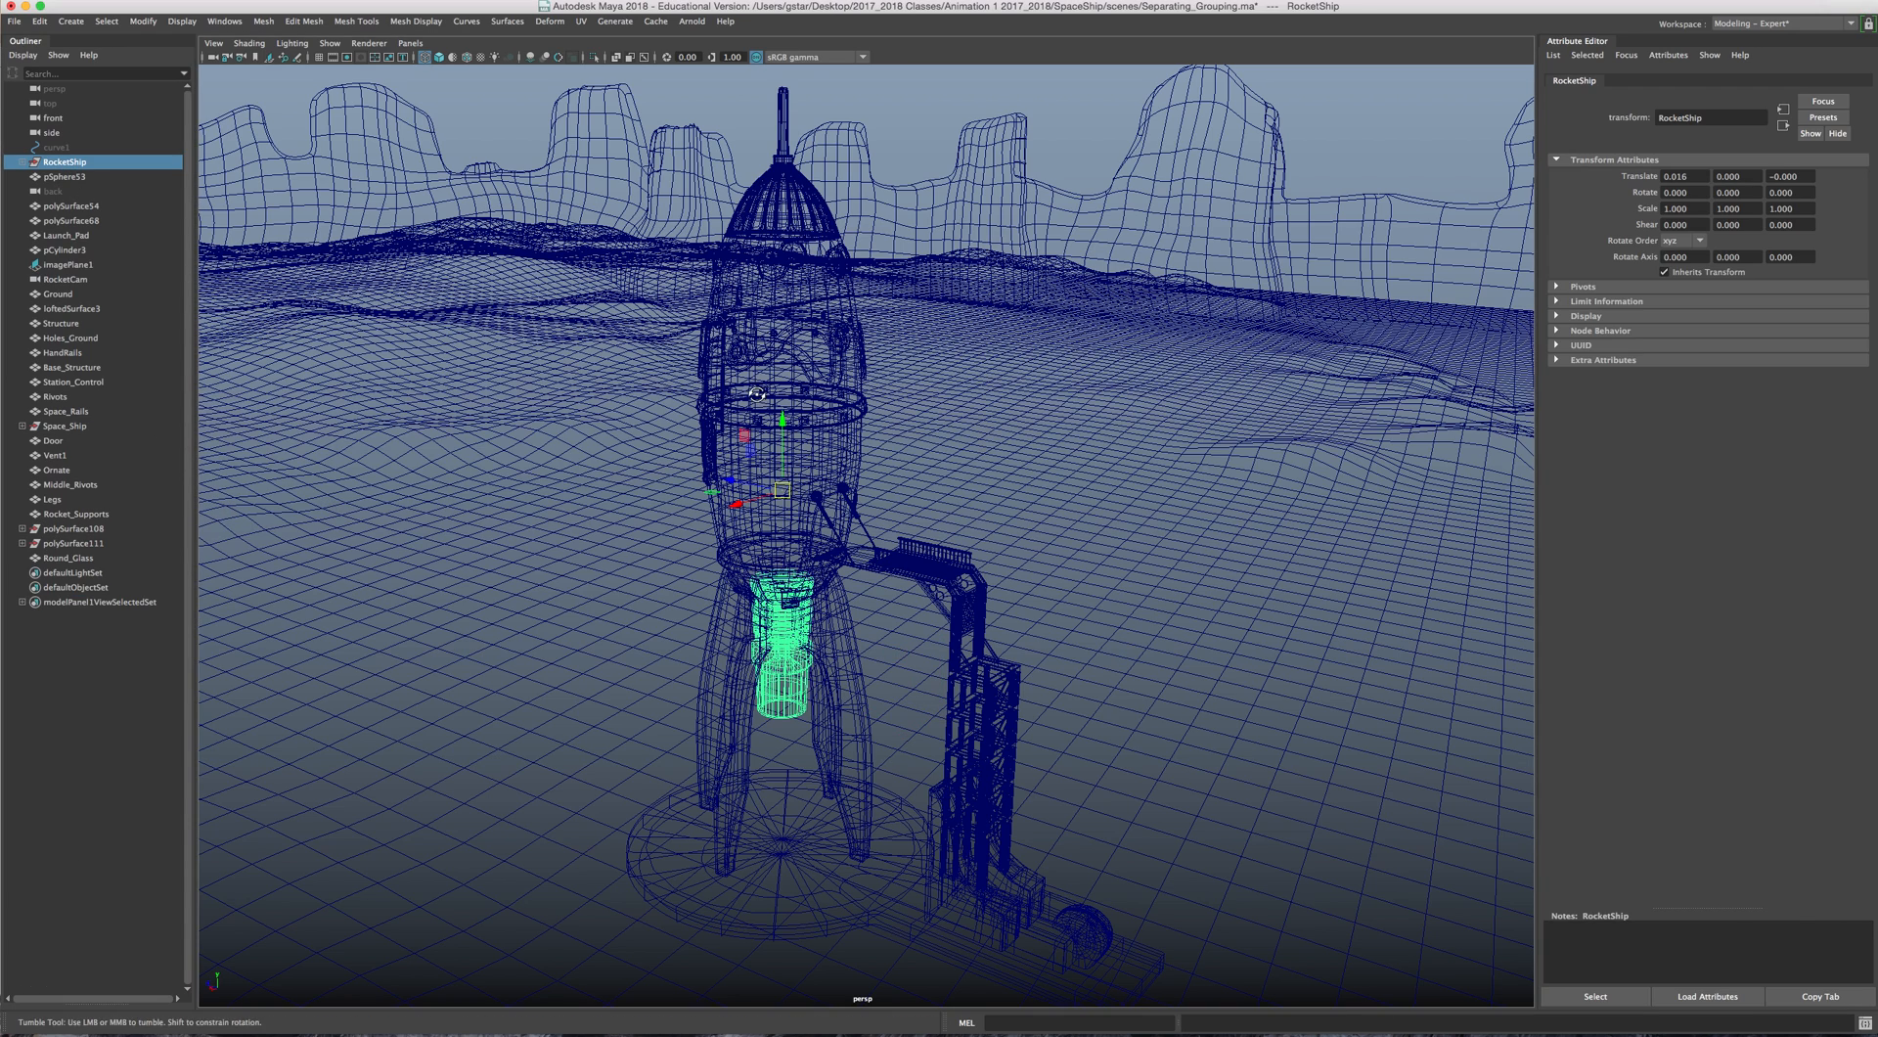
left_click_drag(758, 397, 765, 395, "alt")
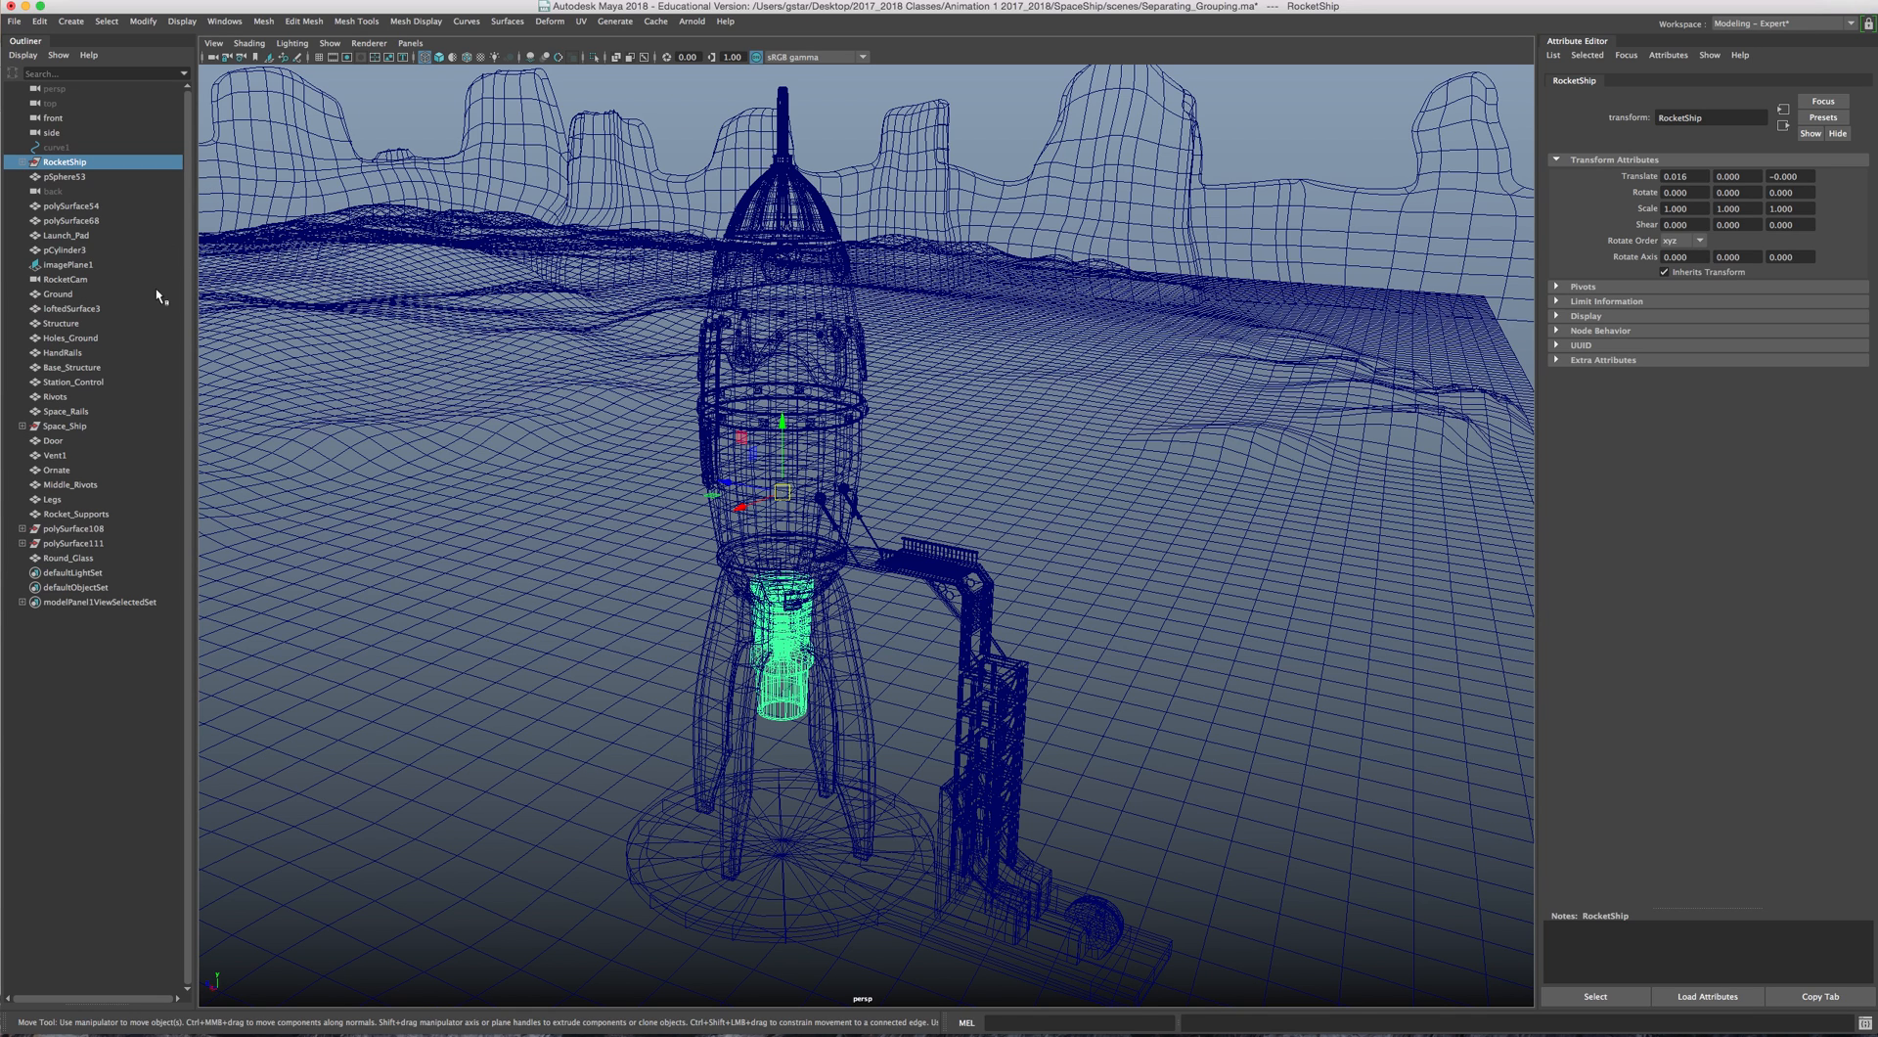
left_click(781, 688)
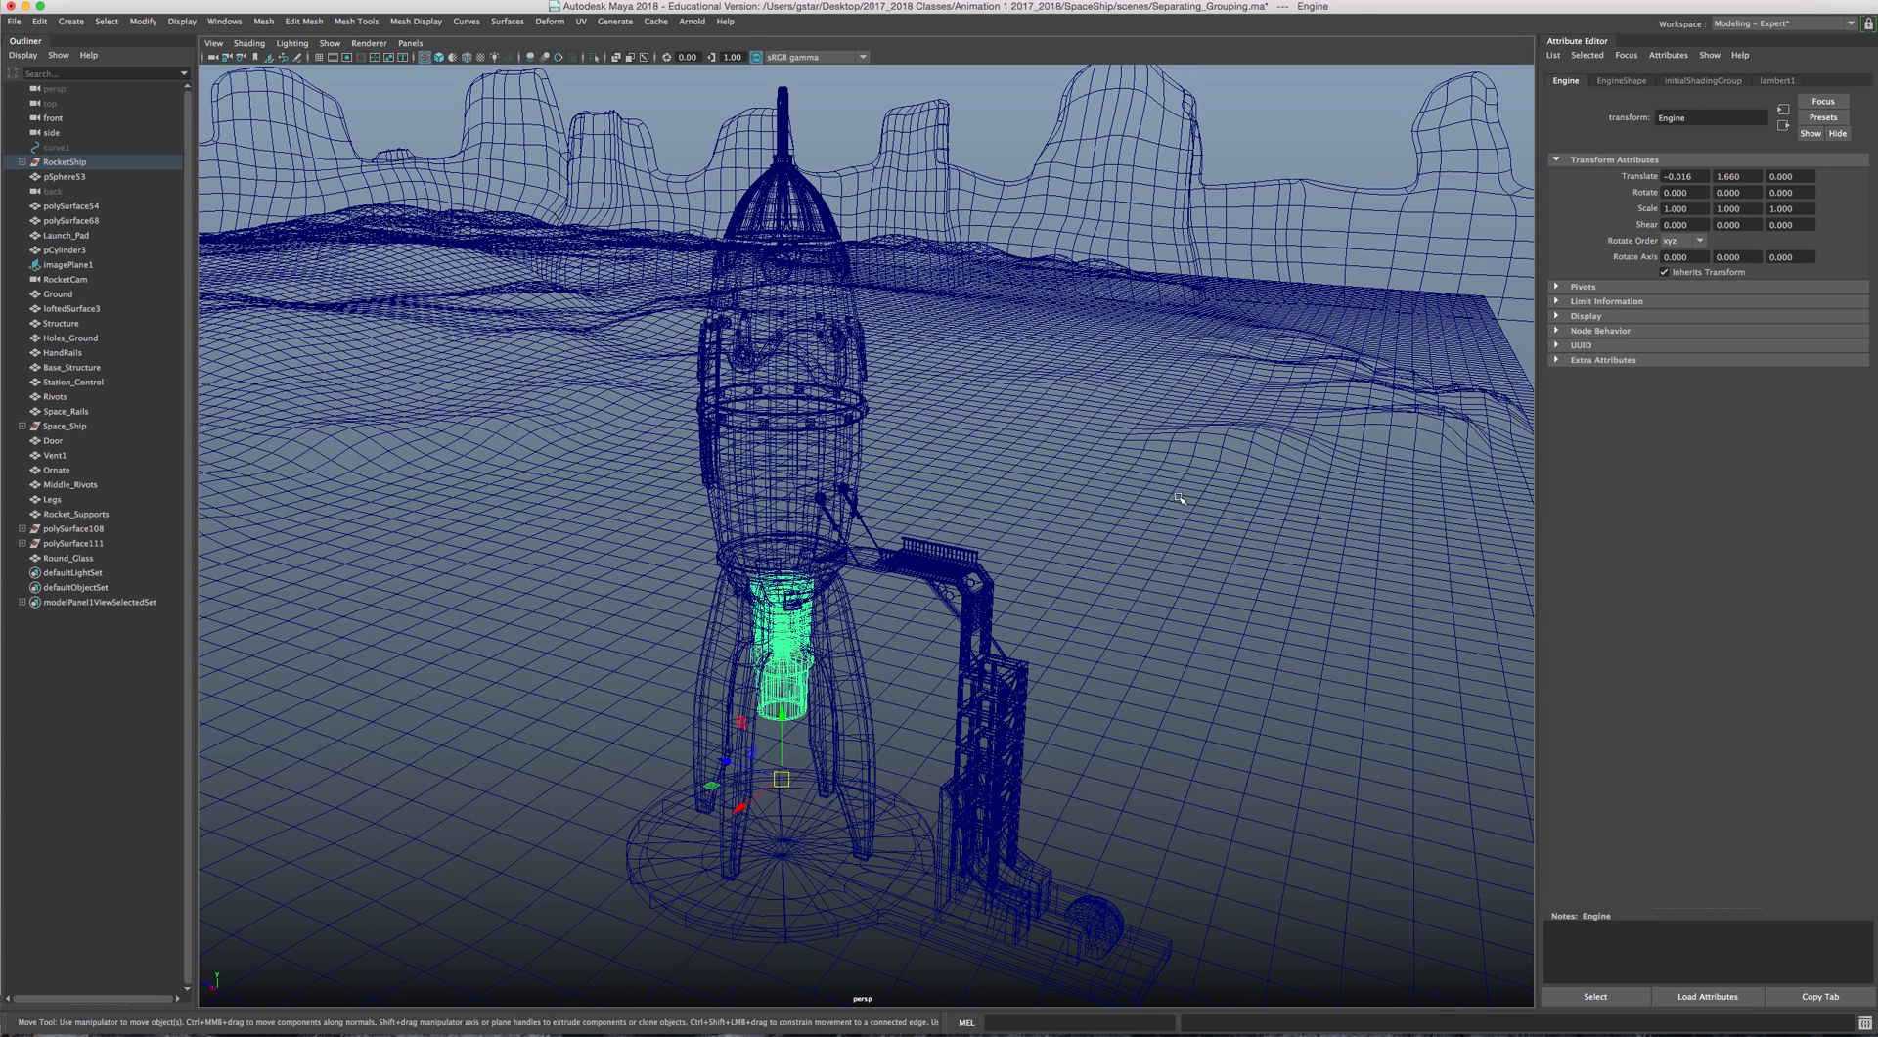
left_click(21, 161)
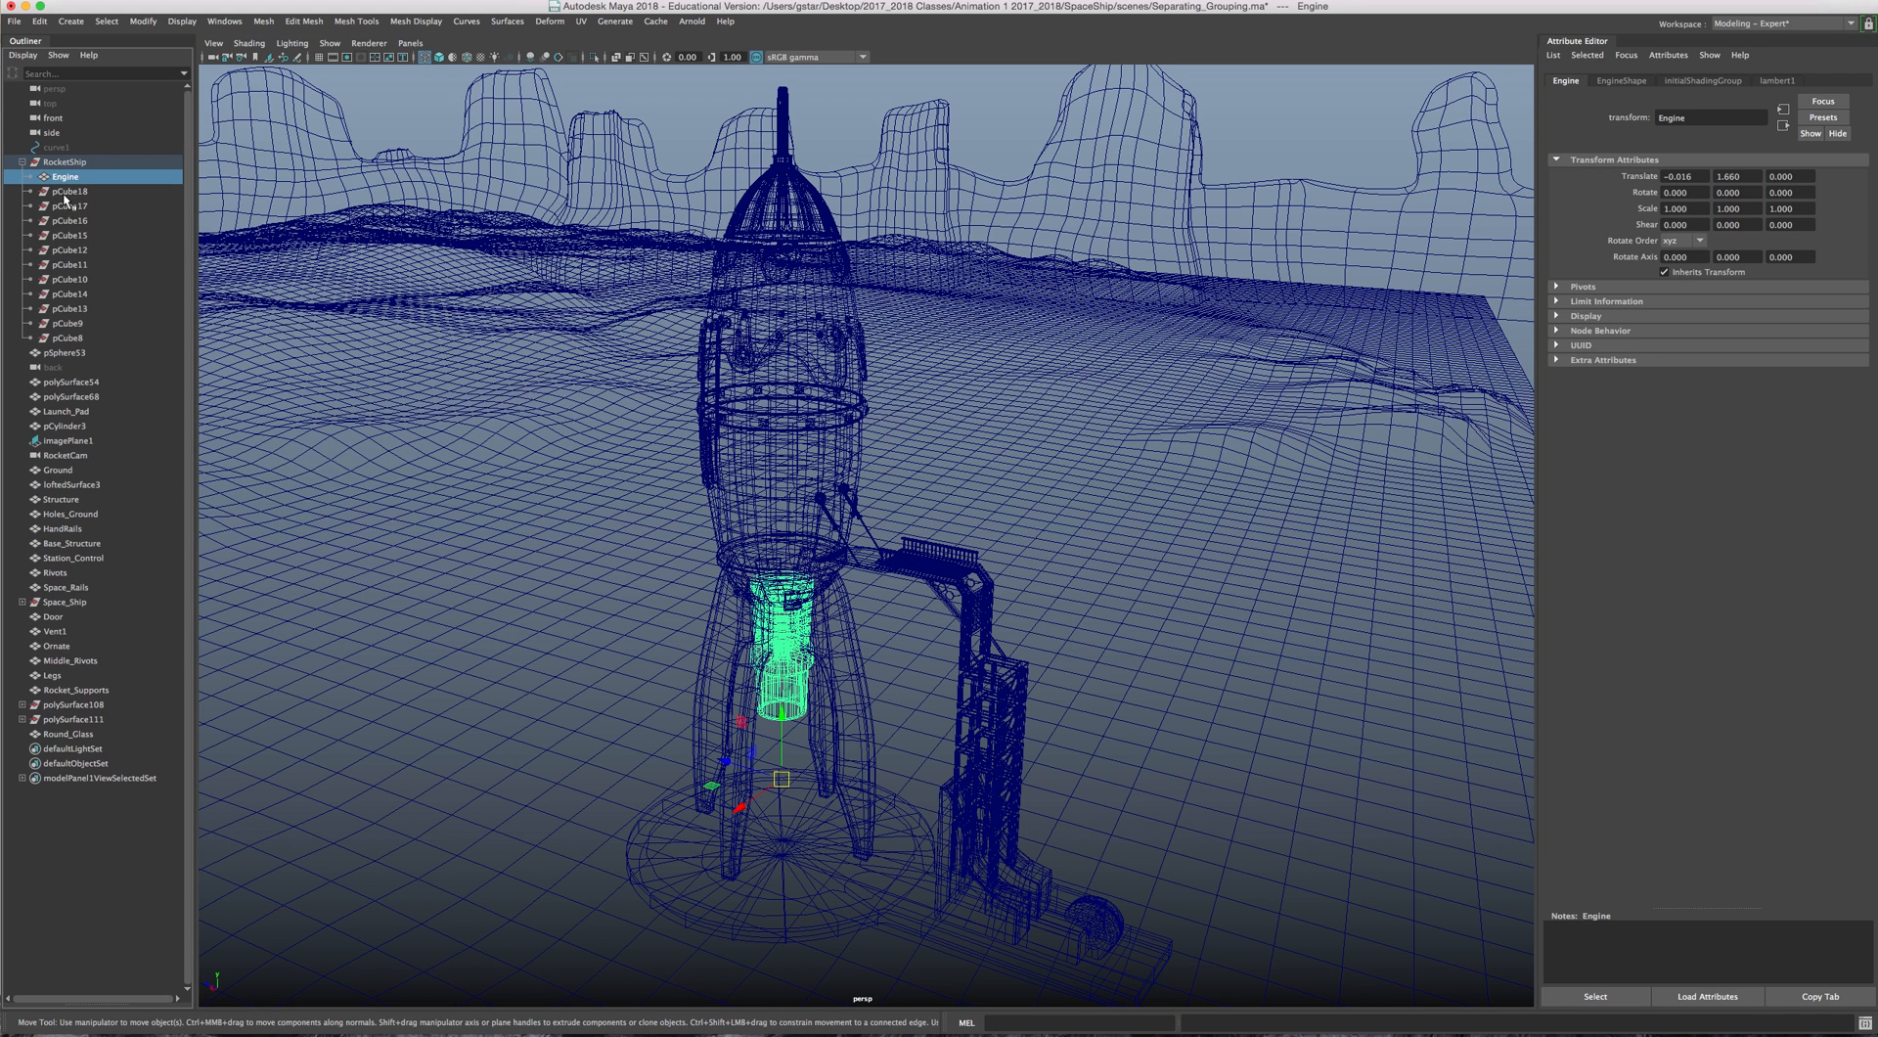
left_click(67, 192)
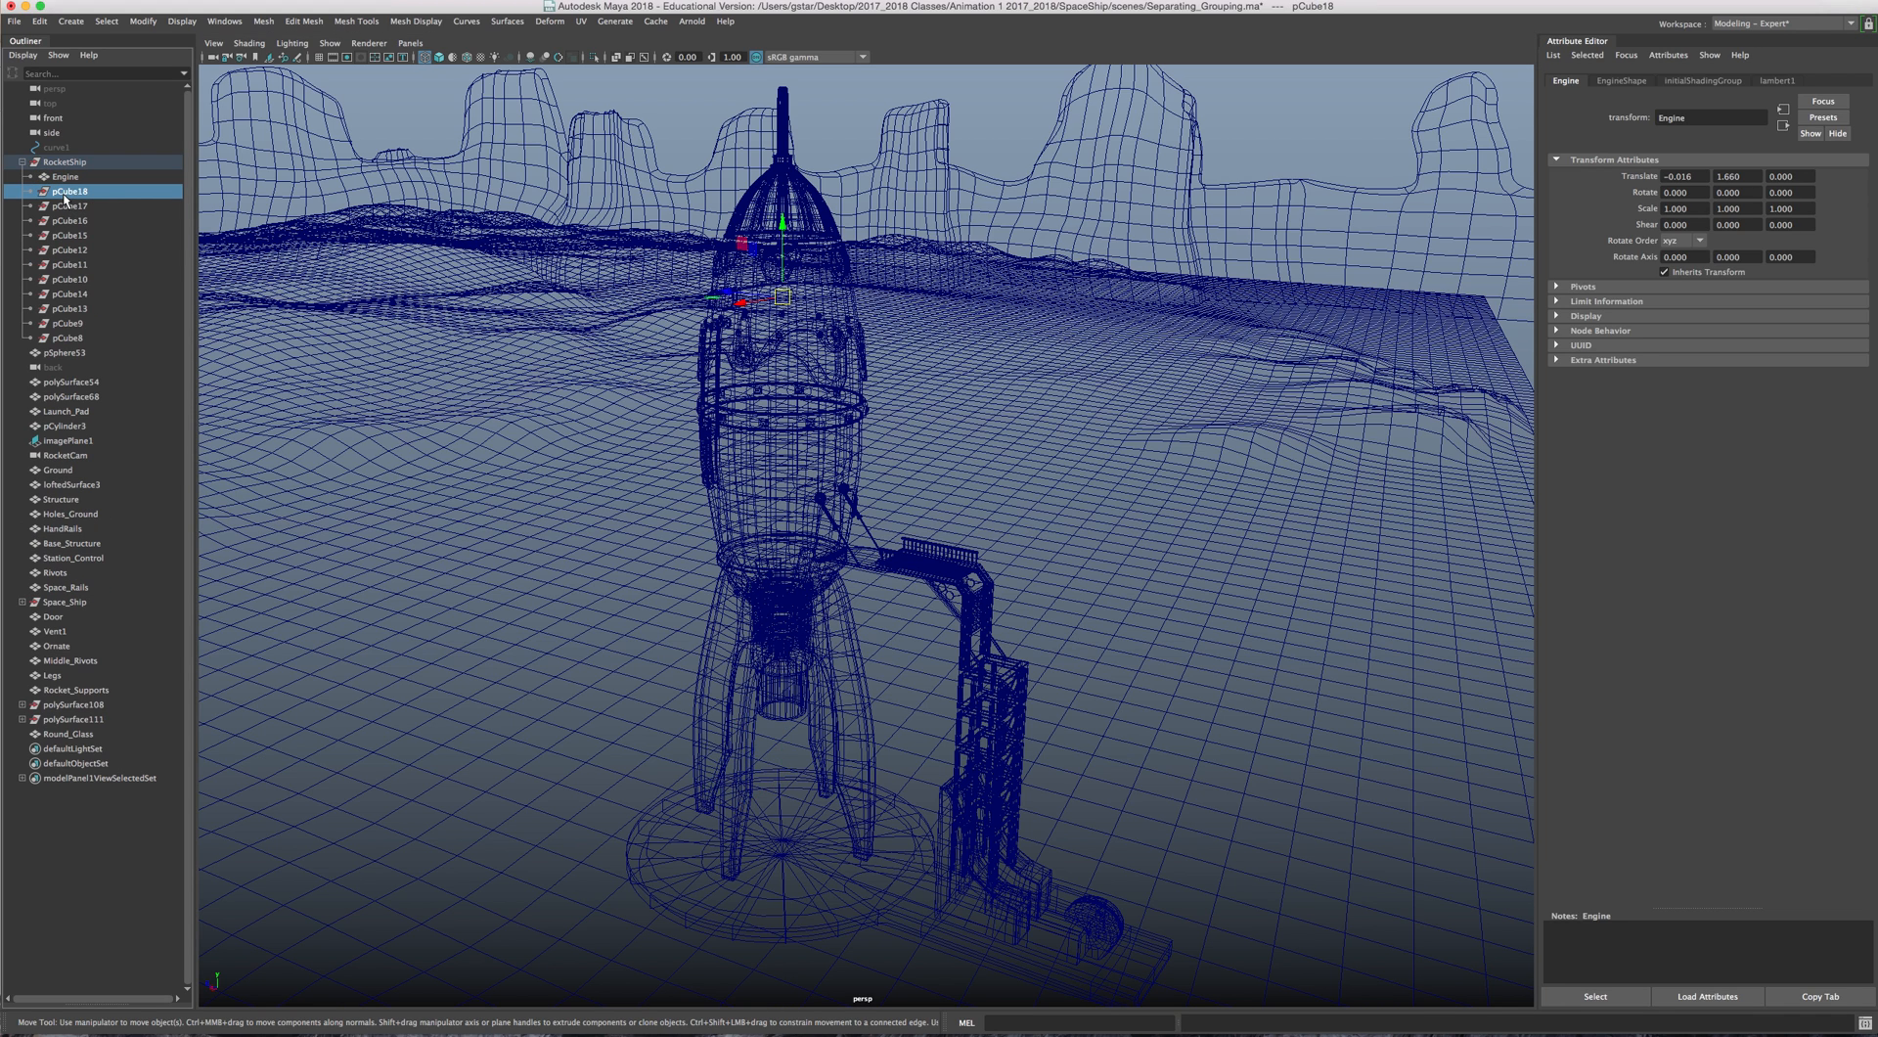
left_click(59, 339, "shift")
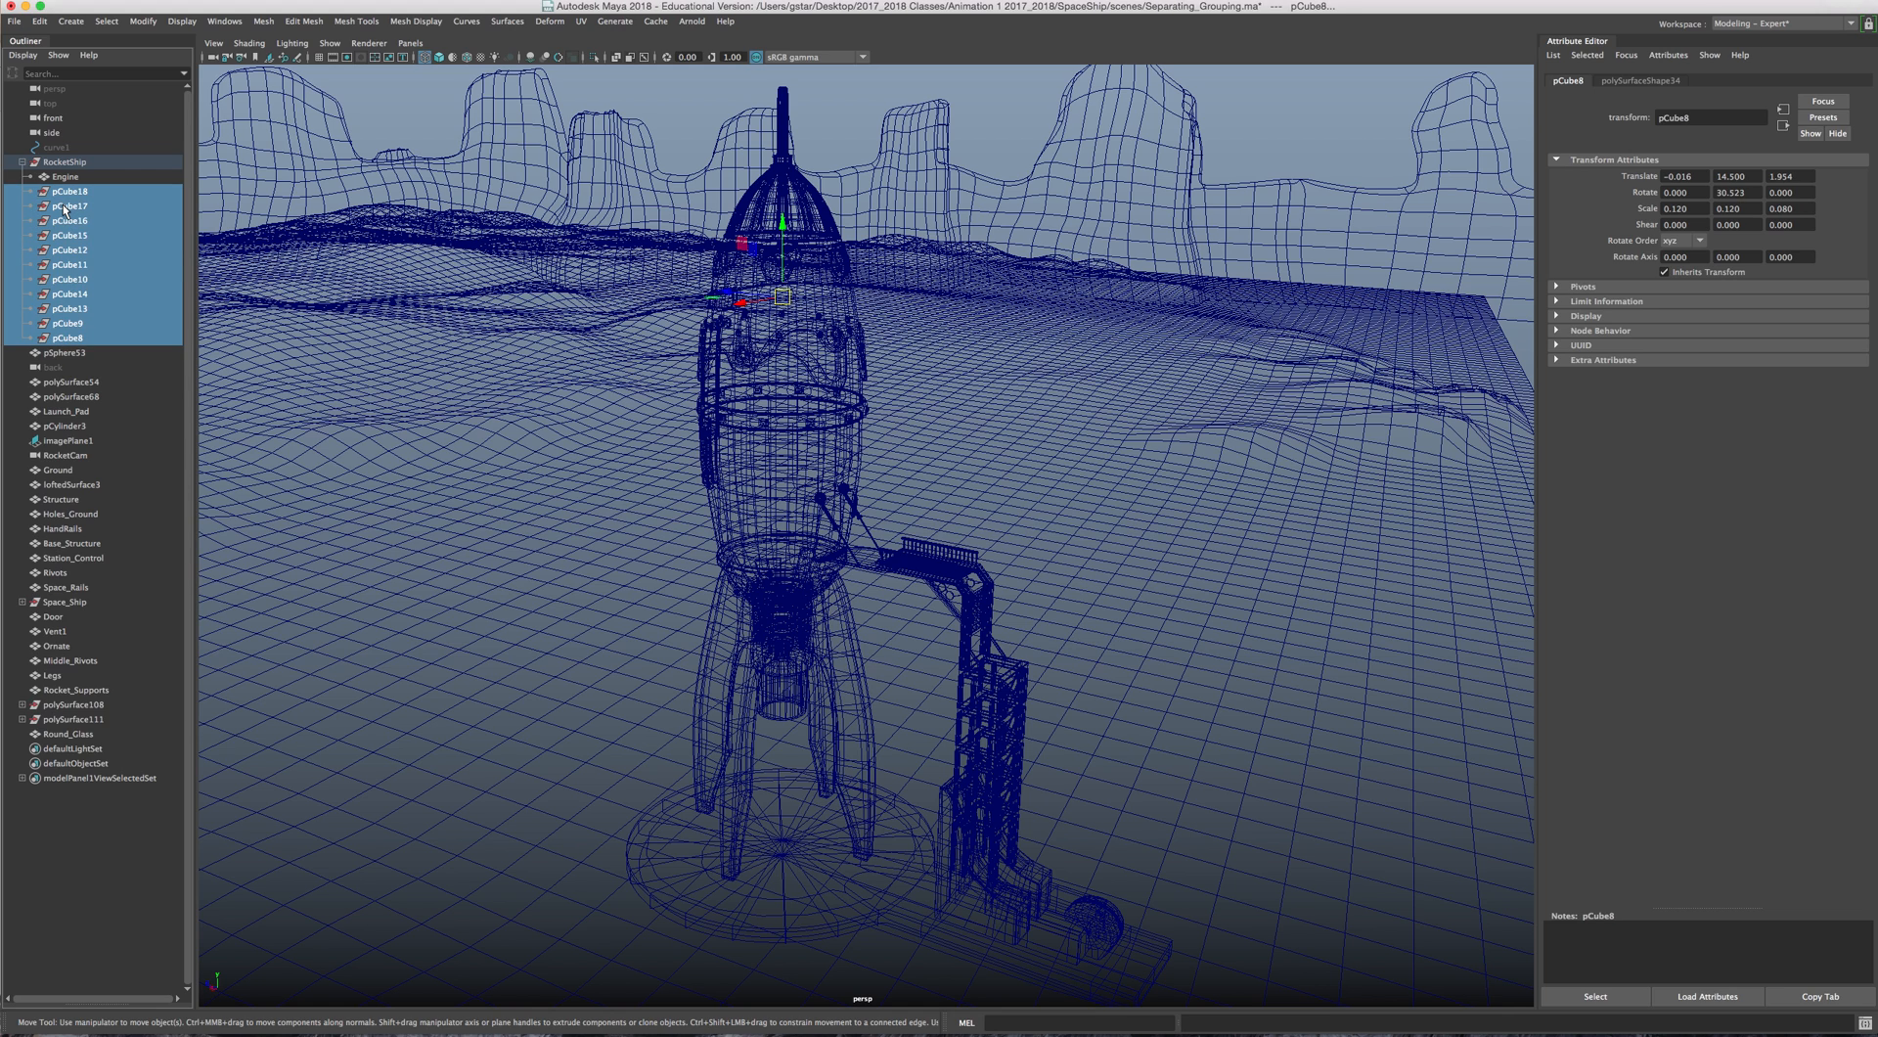
key("Delete")
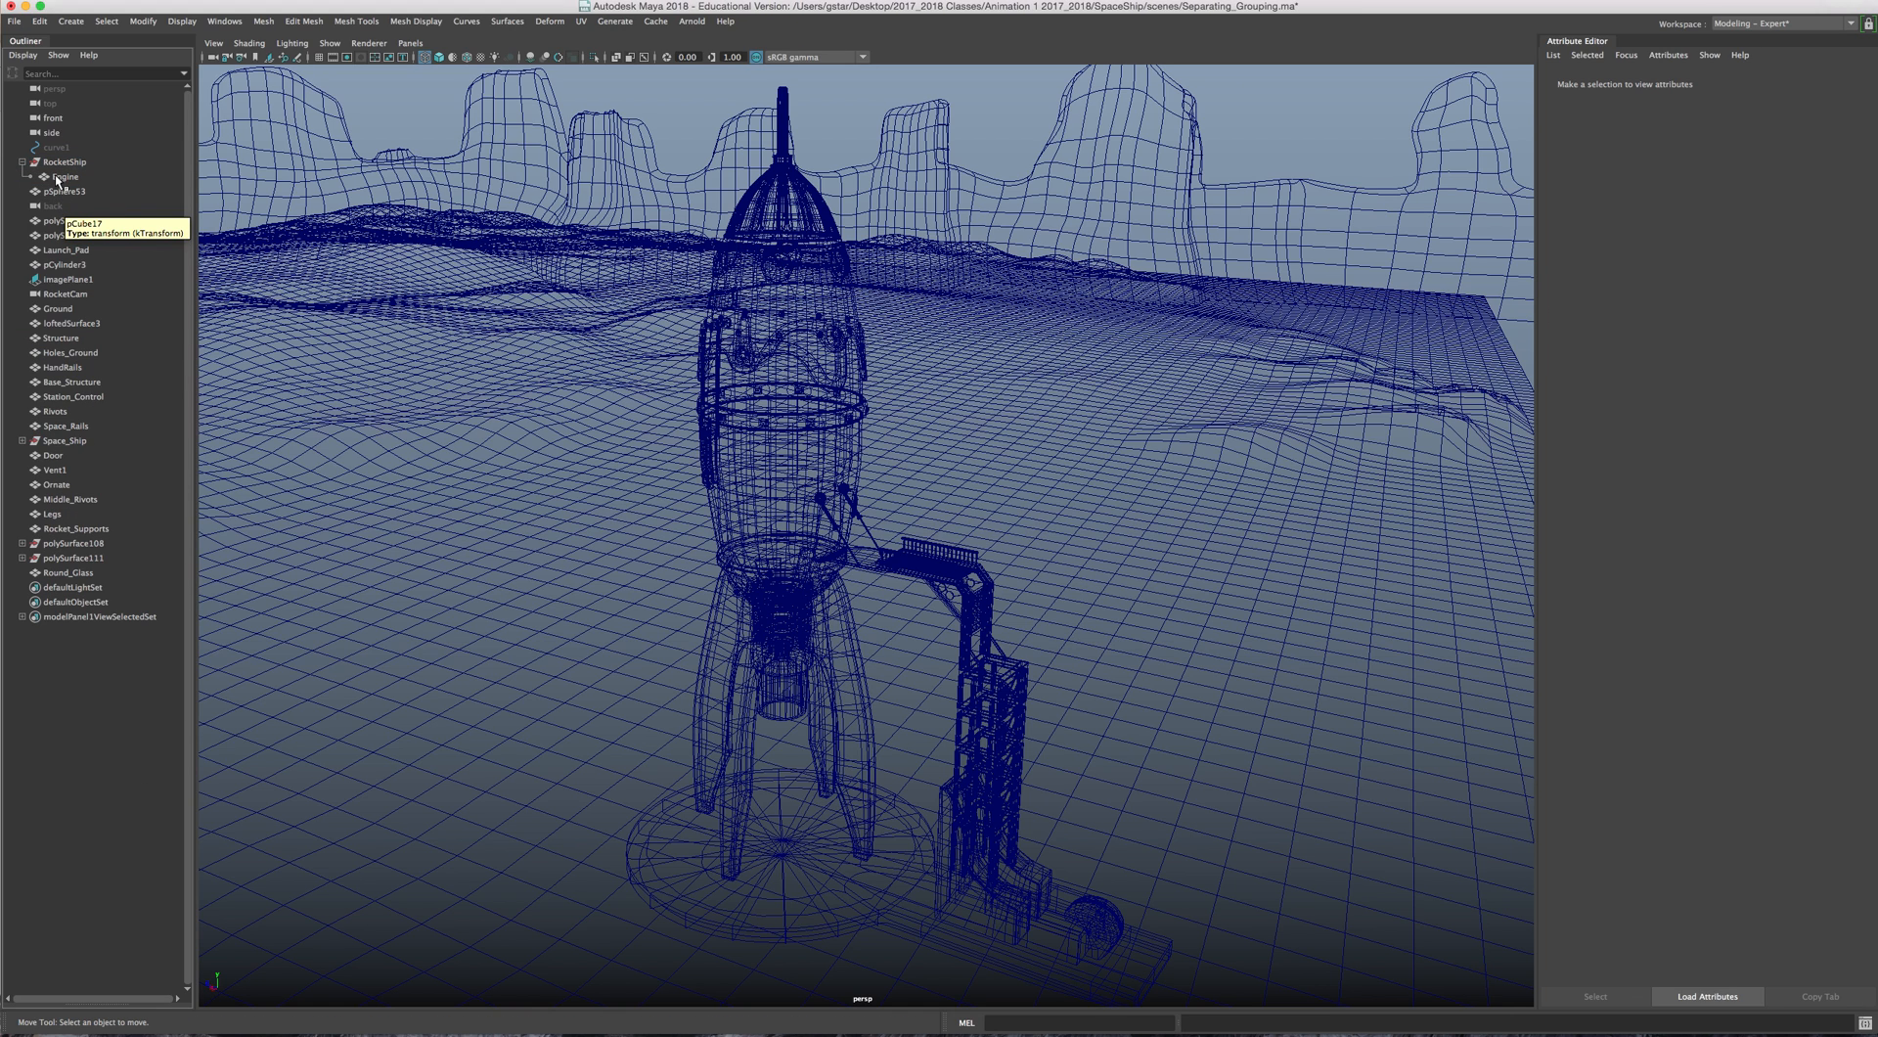
Step: Move Engine out of the RocketShip group to the top level and select polySurface54 to check its place on the rocket
left_click_drag(58, 178, 54, 231)
left_click(56, 207)
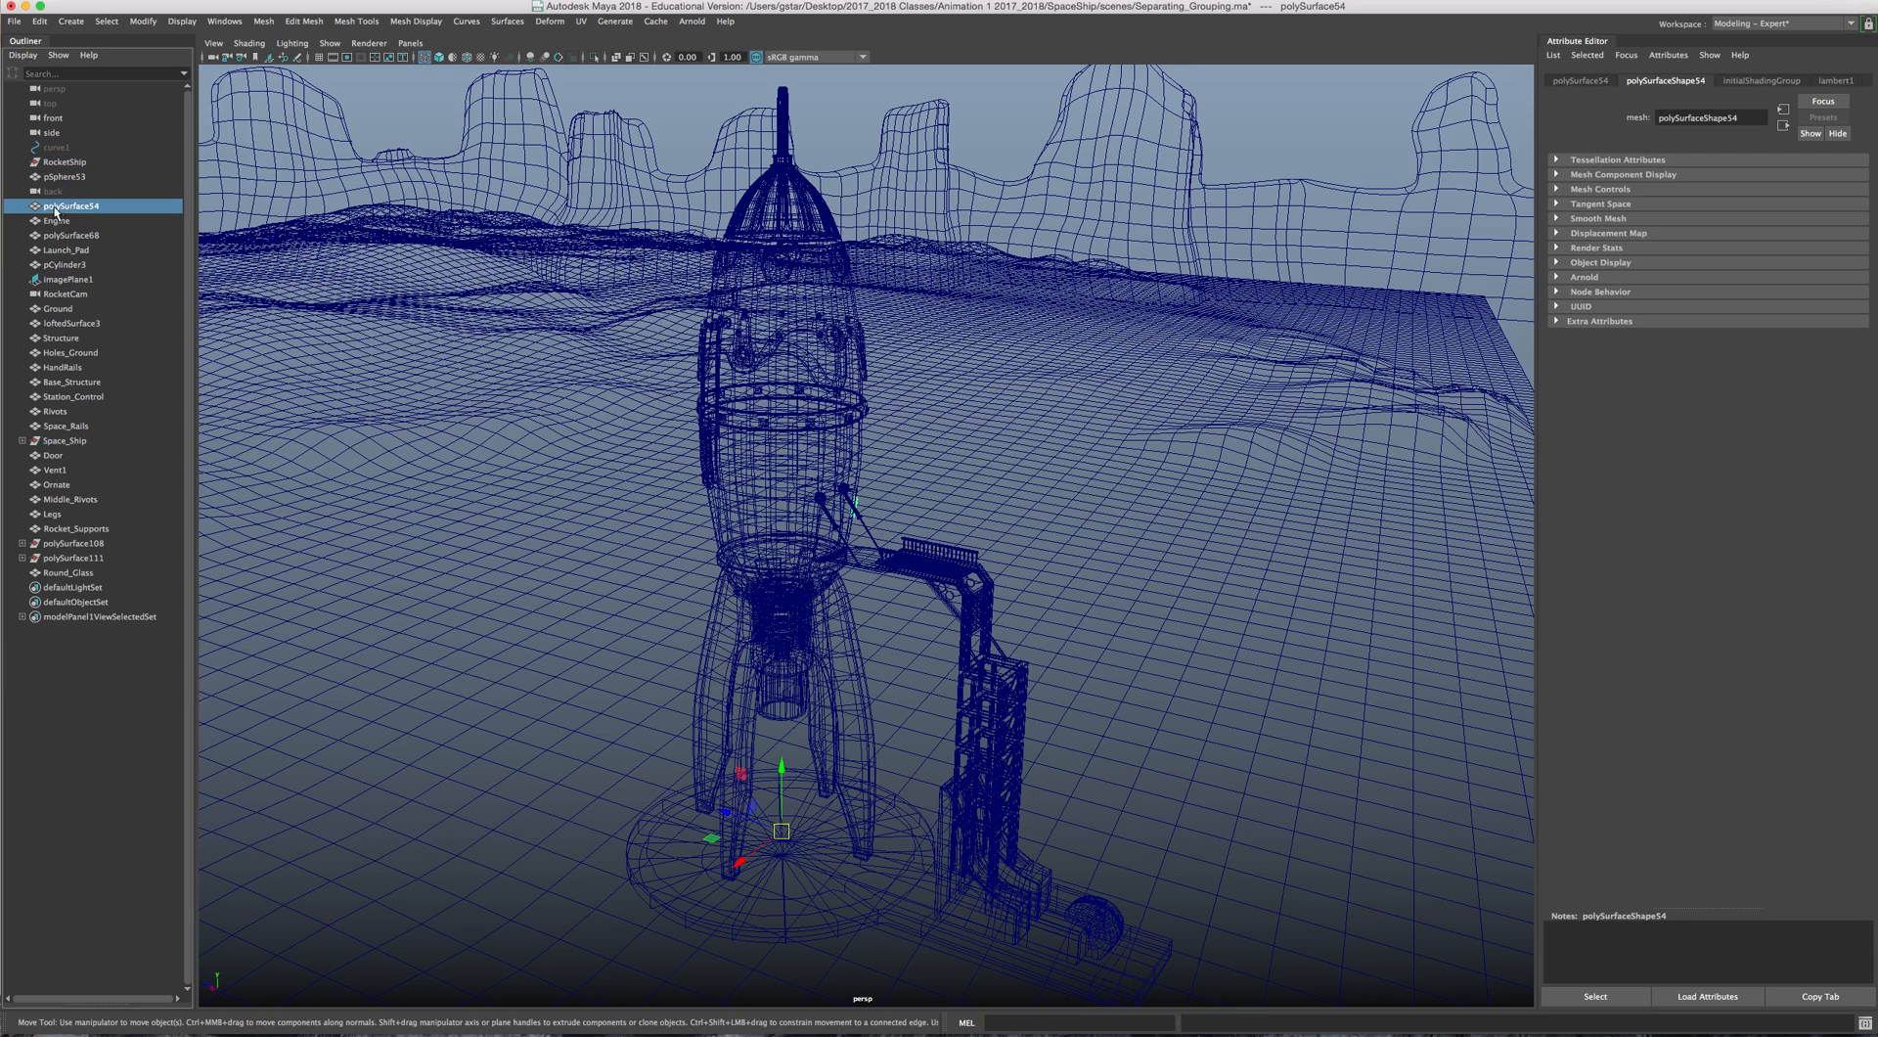
left_click_drag(748, 469, 638, 473, "alt")
scroll(772, 511, "up", 3)
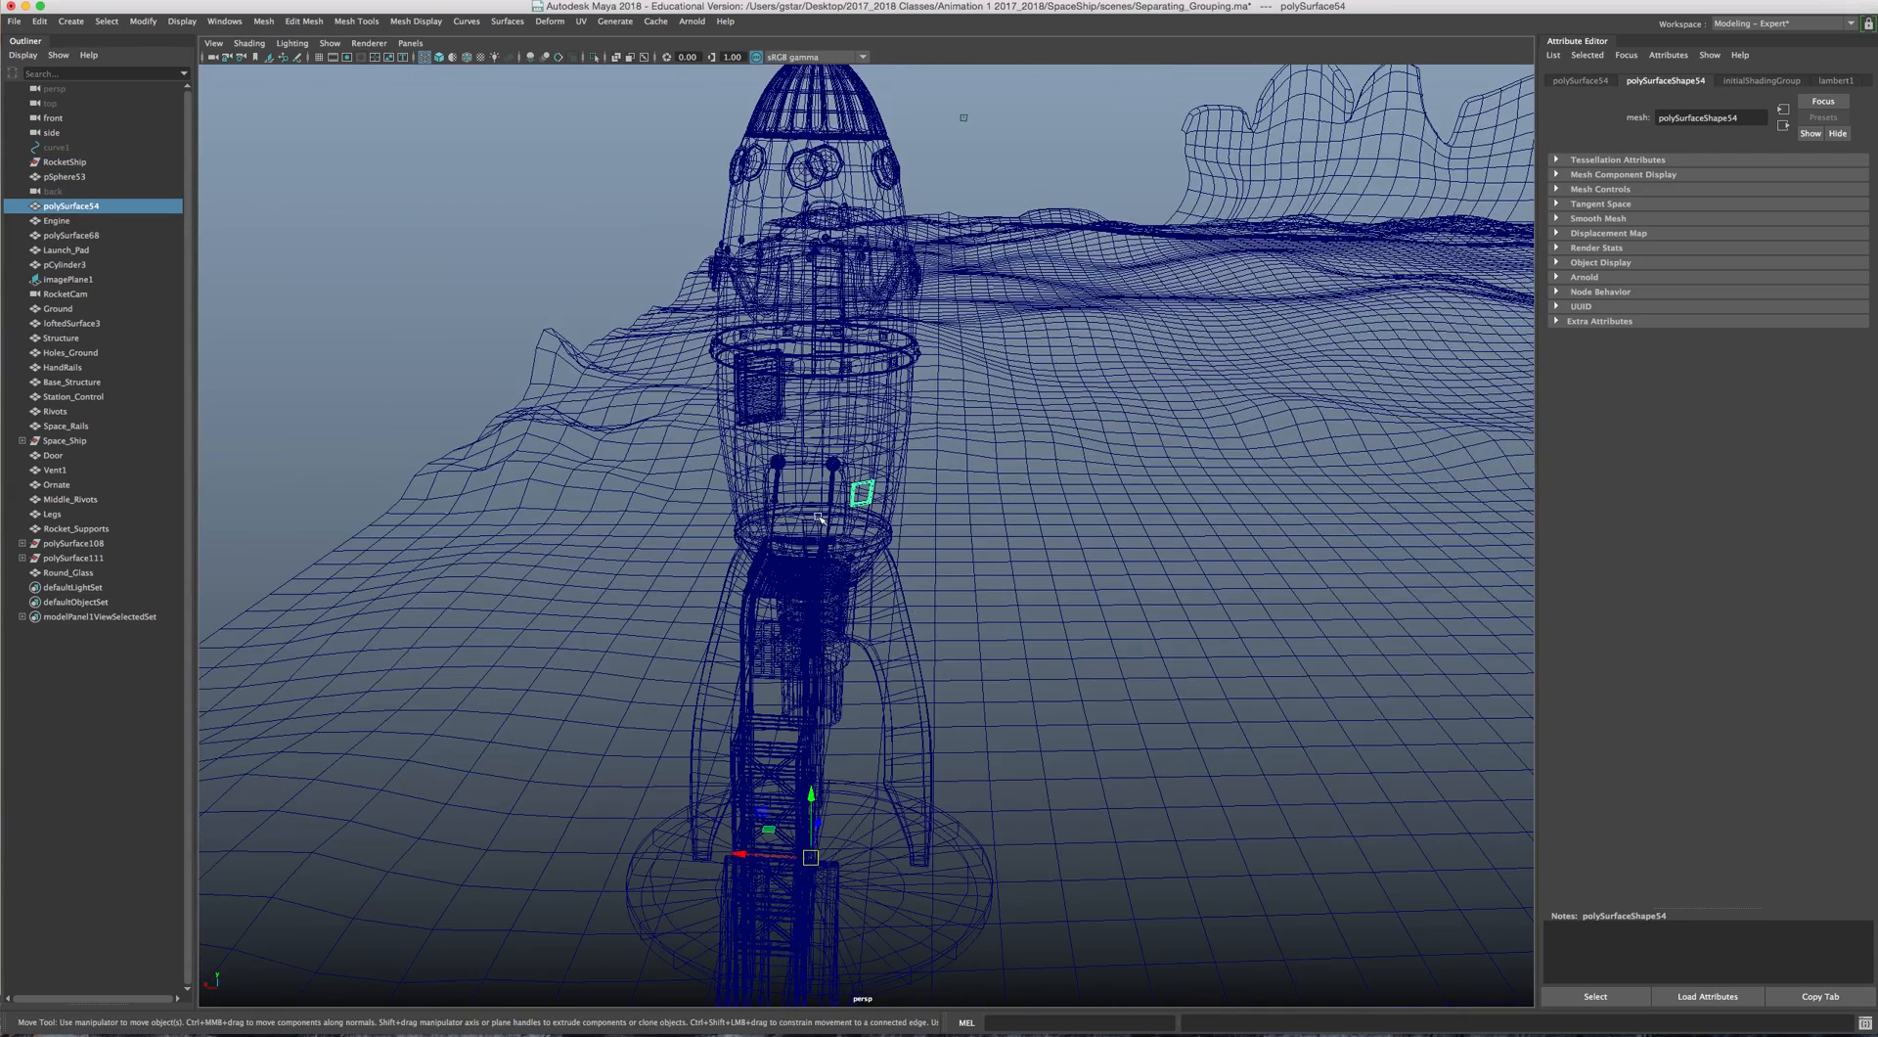
left_click_drag(885, 519, 830, 522, "alt")
scroll(830, 521, "down", 5)
Step: Select all the scene geometry, including the background mountains, and center the pivots of the selected objects
left_click_drag(782, 225, 1017, 763, "alt")
left_click_drag(1018, 685, 1137, 620, "alt")
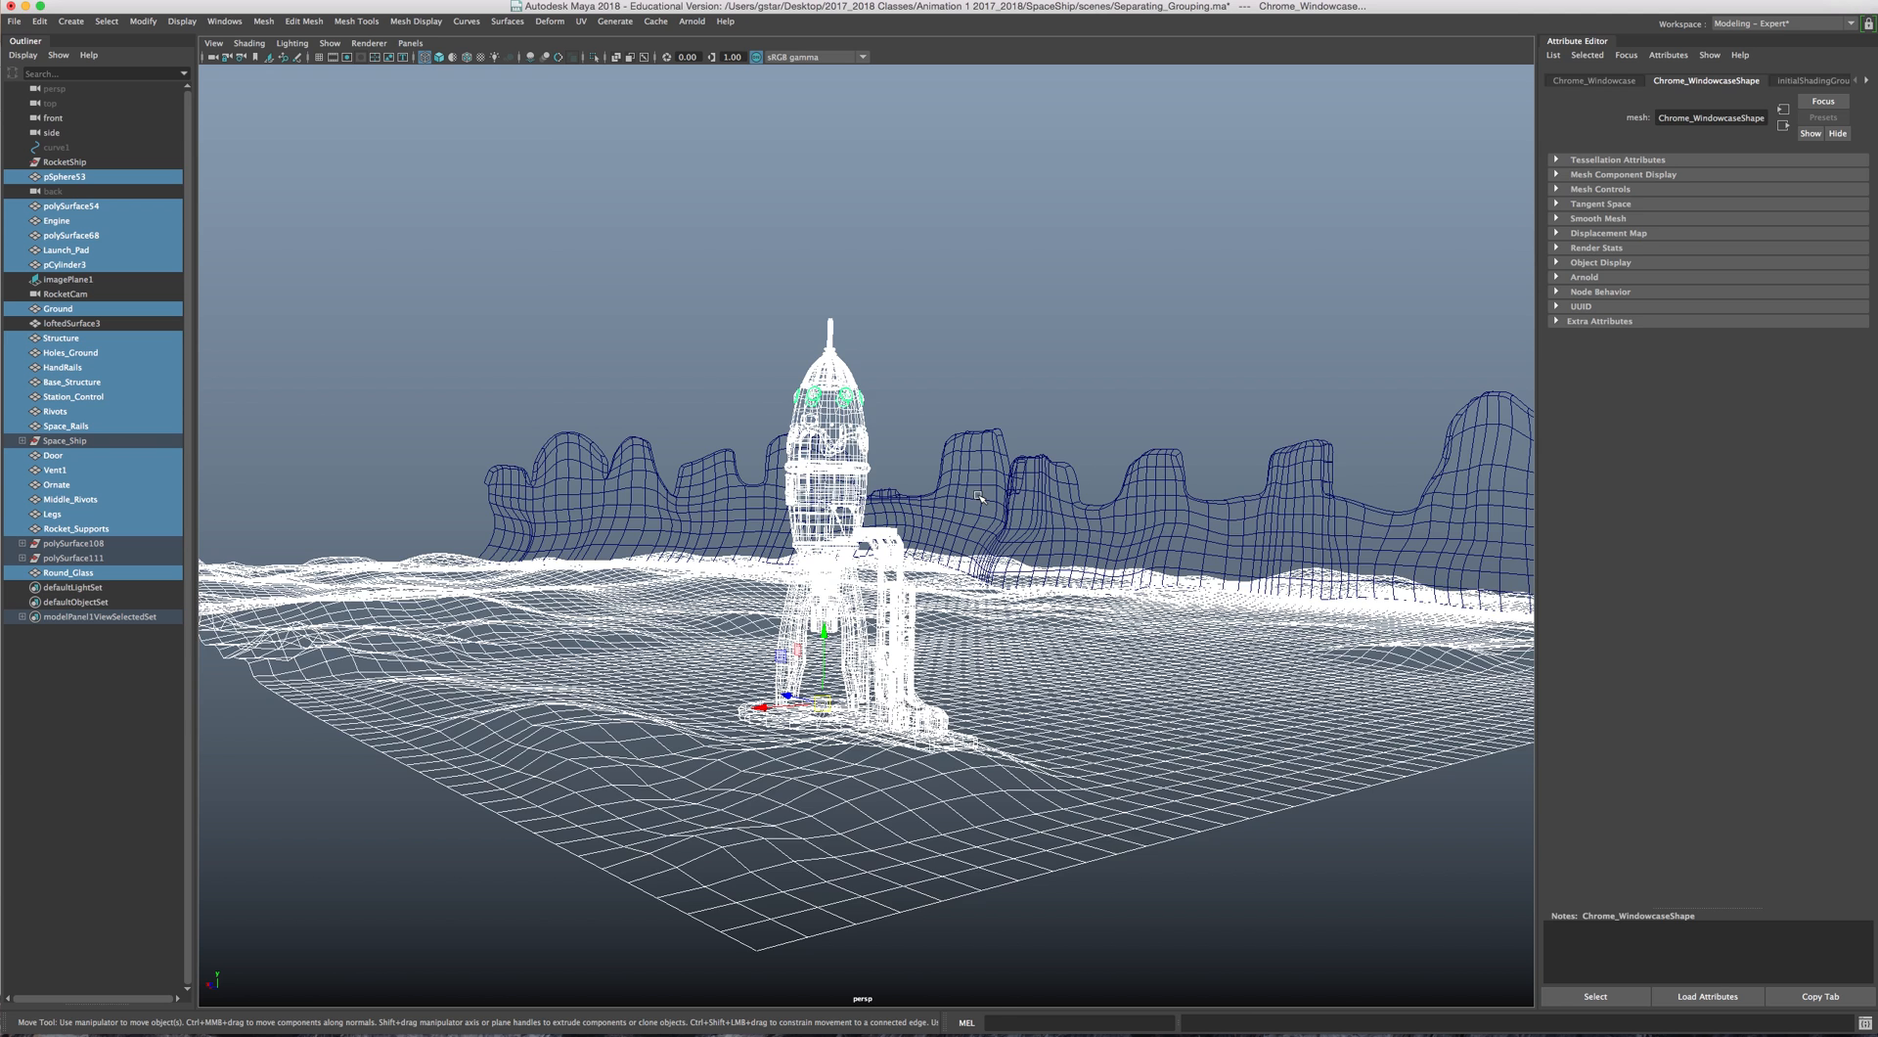
scroll(978, 496, "up", 3)
left_click(974, 446, "shift")
left_click(143, 20)
left_click(178, 128)
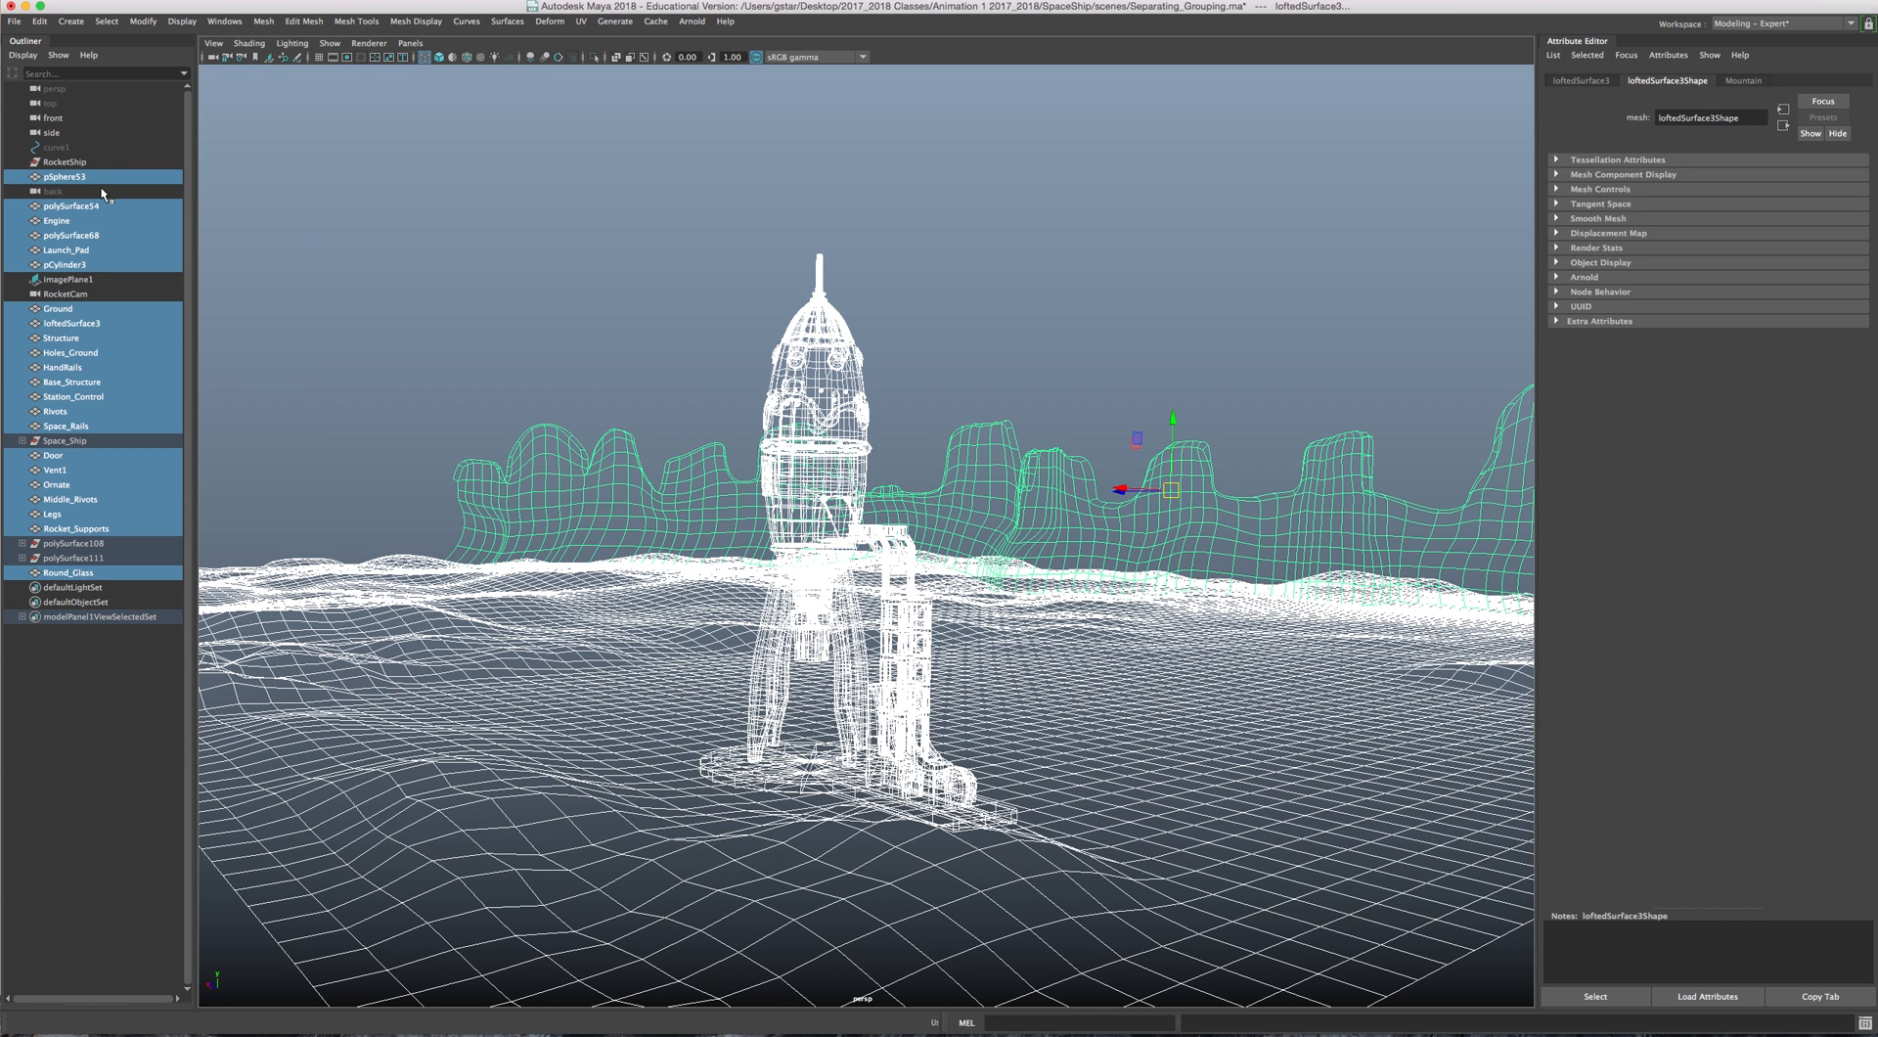
Step: Inspect pSphere53 at the rivet on the rocket's middle band in shaded view and delete it
left_click(73, 178)
key("f")
left_click_drag(822, 440, 900, 469, "alt")
scroll(871, 479, "up", 5)
middle_click_drag(812, 509, 859, 586, "alt")
scroll(859, 586, "up", 2)
key("5")
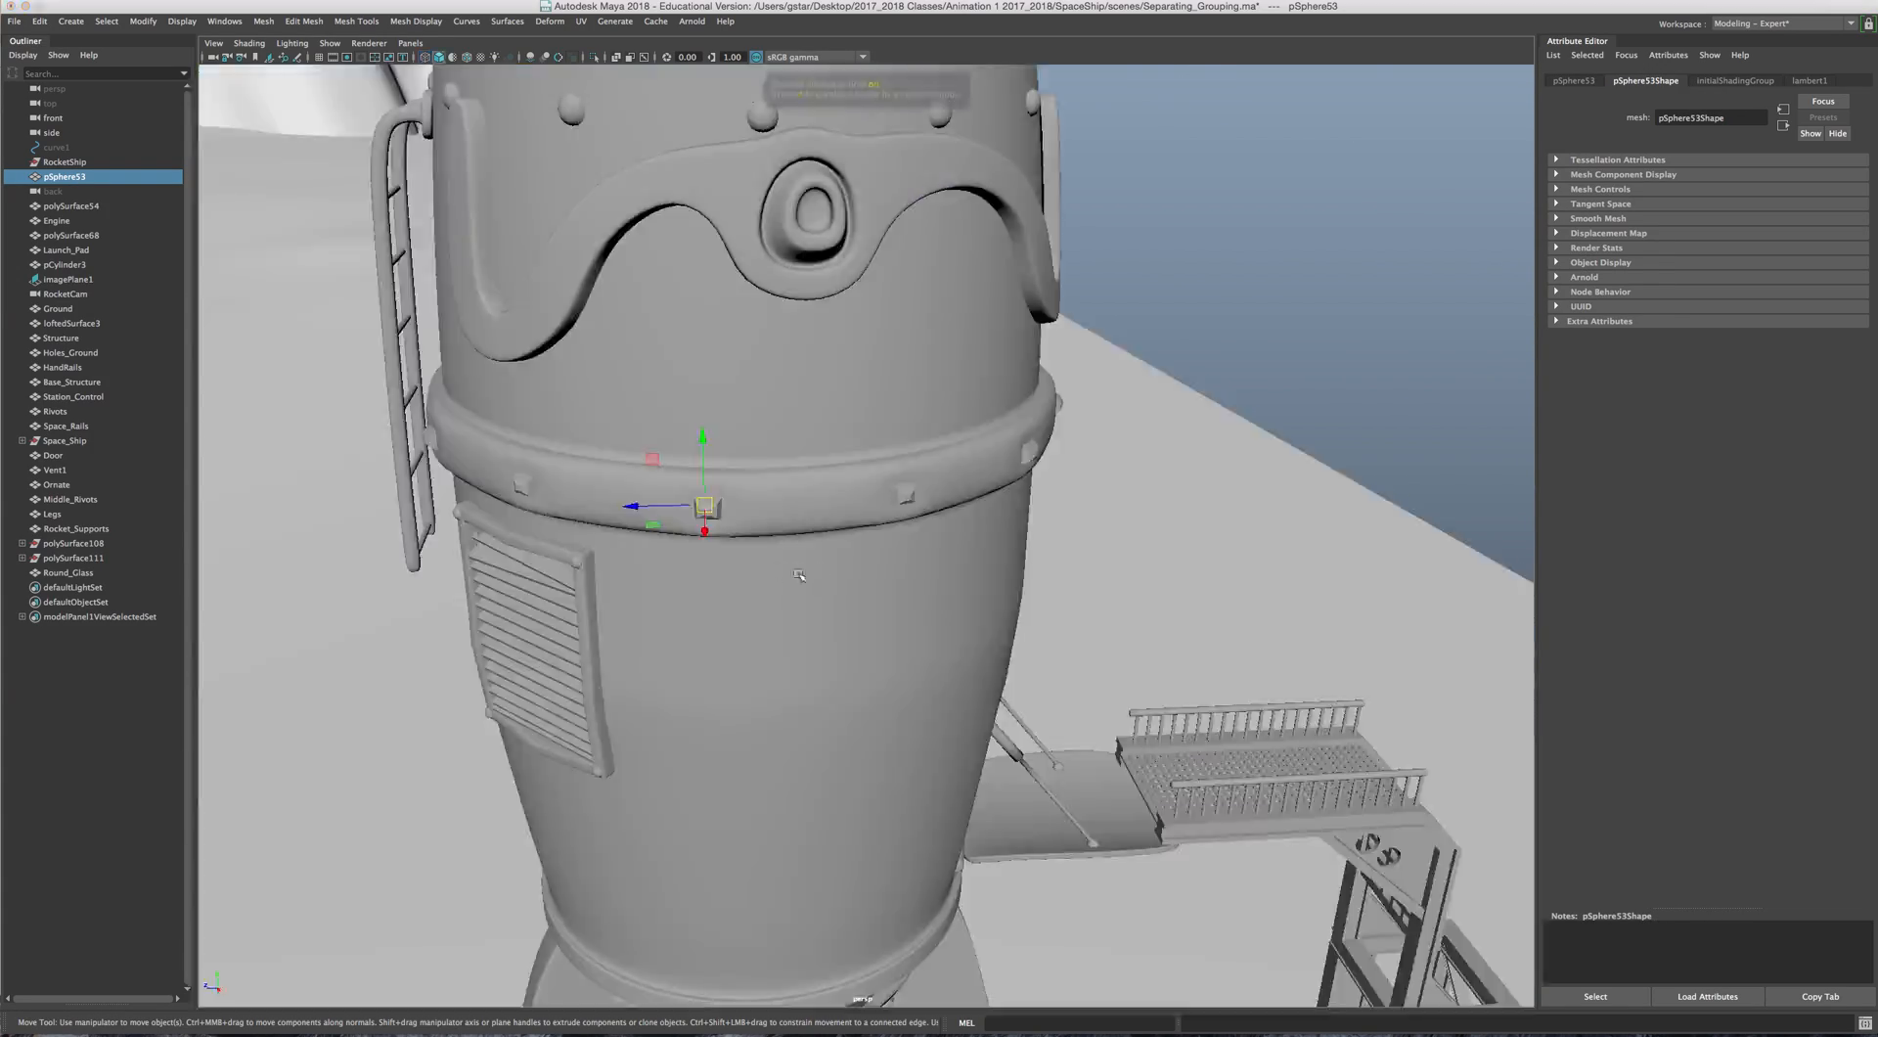
left_click_drag(825, 578, 662, 599, "alt")
key("f")
left_click_drag(783, 611, 671, 562, "alt")
scroll(673, 560, "down", 5)
scroll(821, 641, "down", 8)
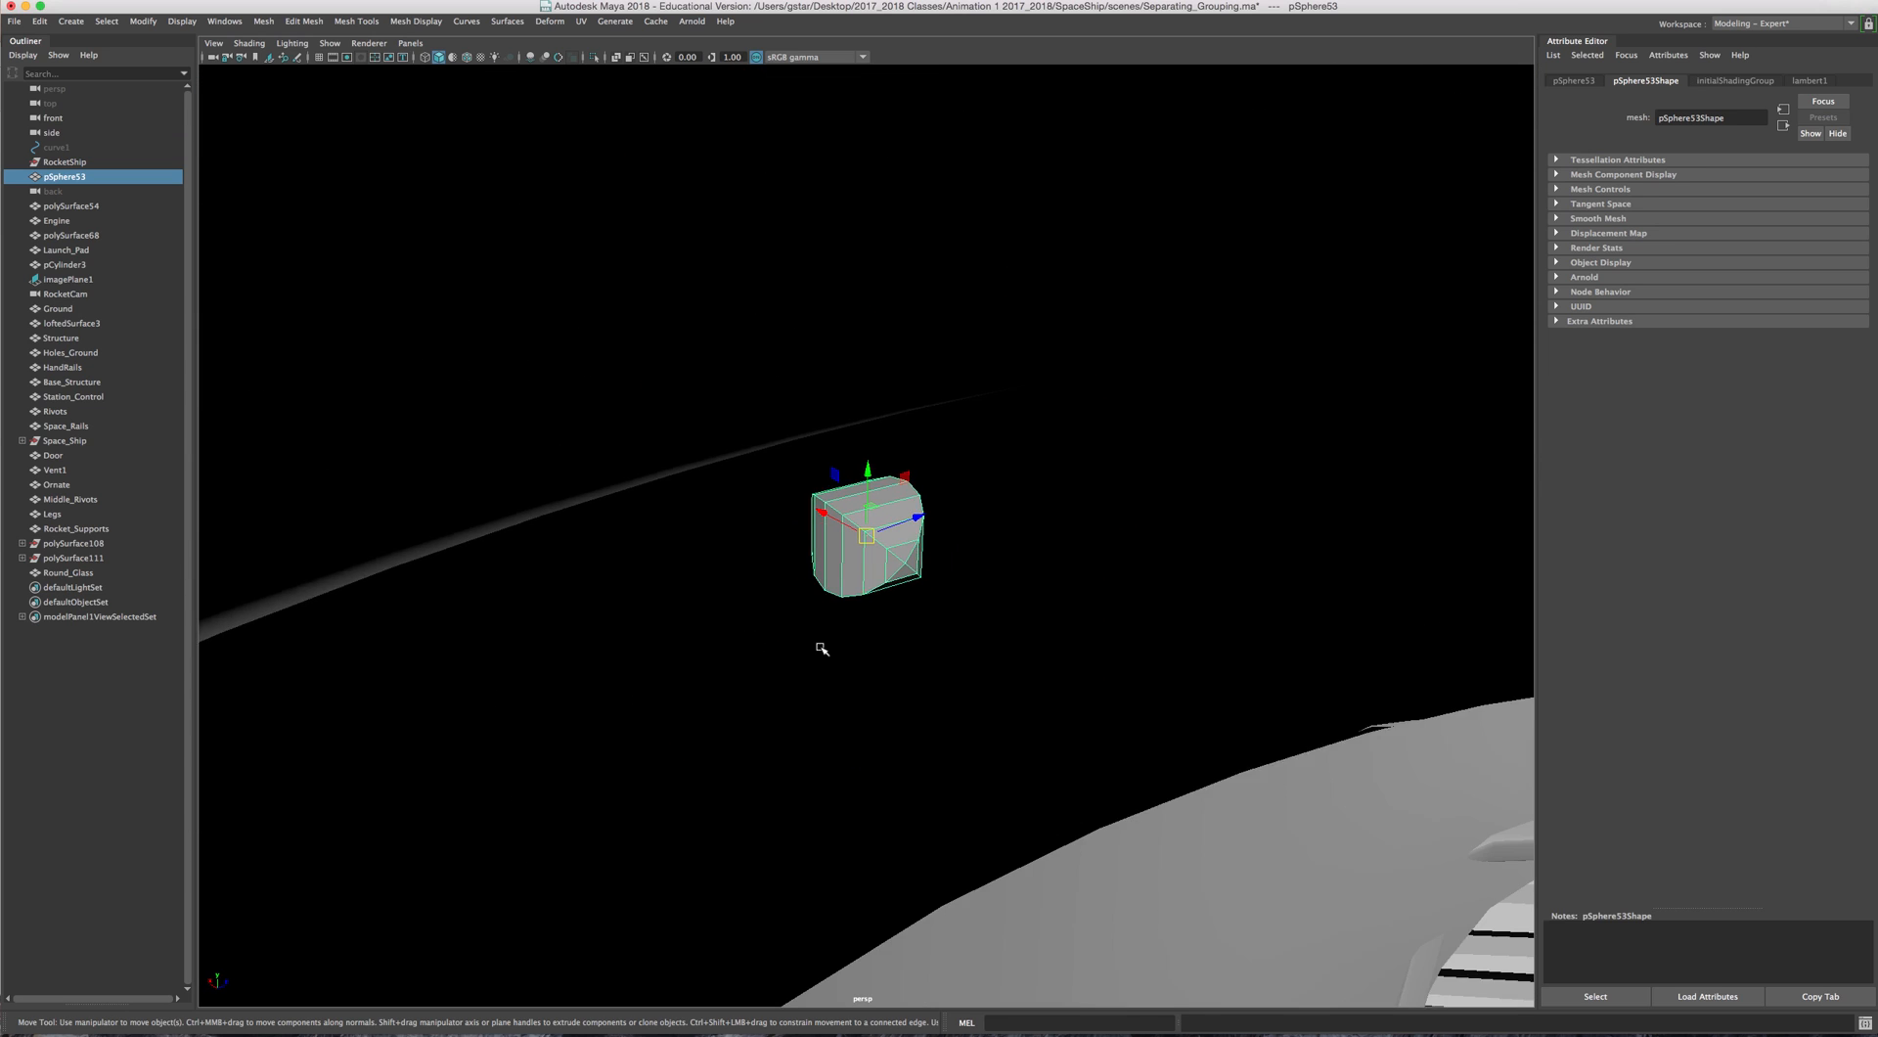
left_click_drag(791, 578, 1062, 569, "alt")
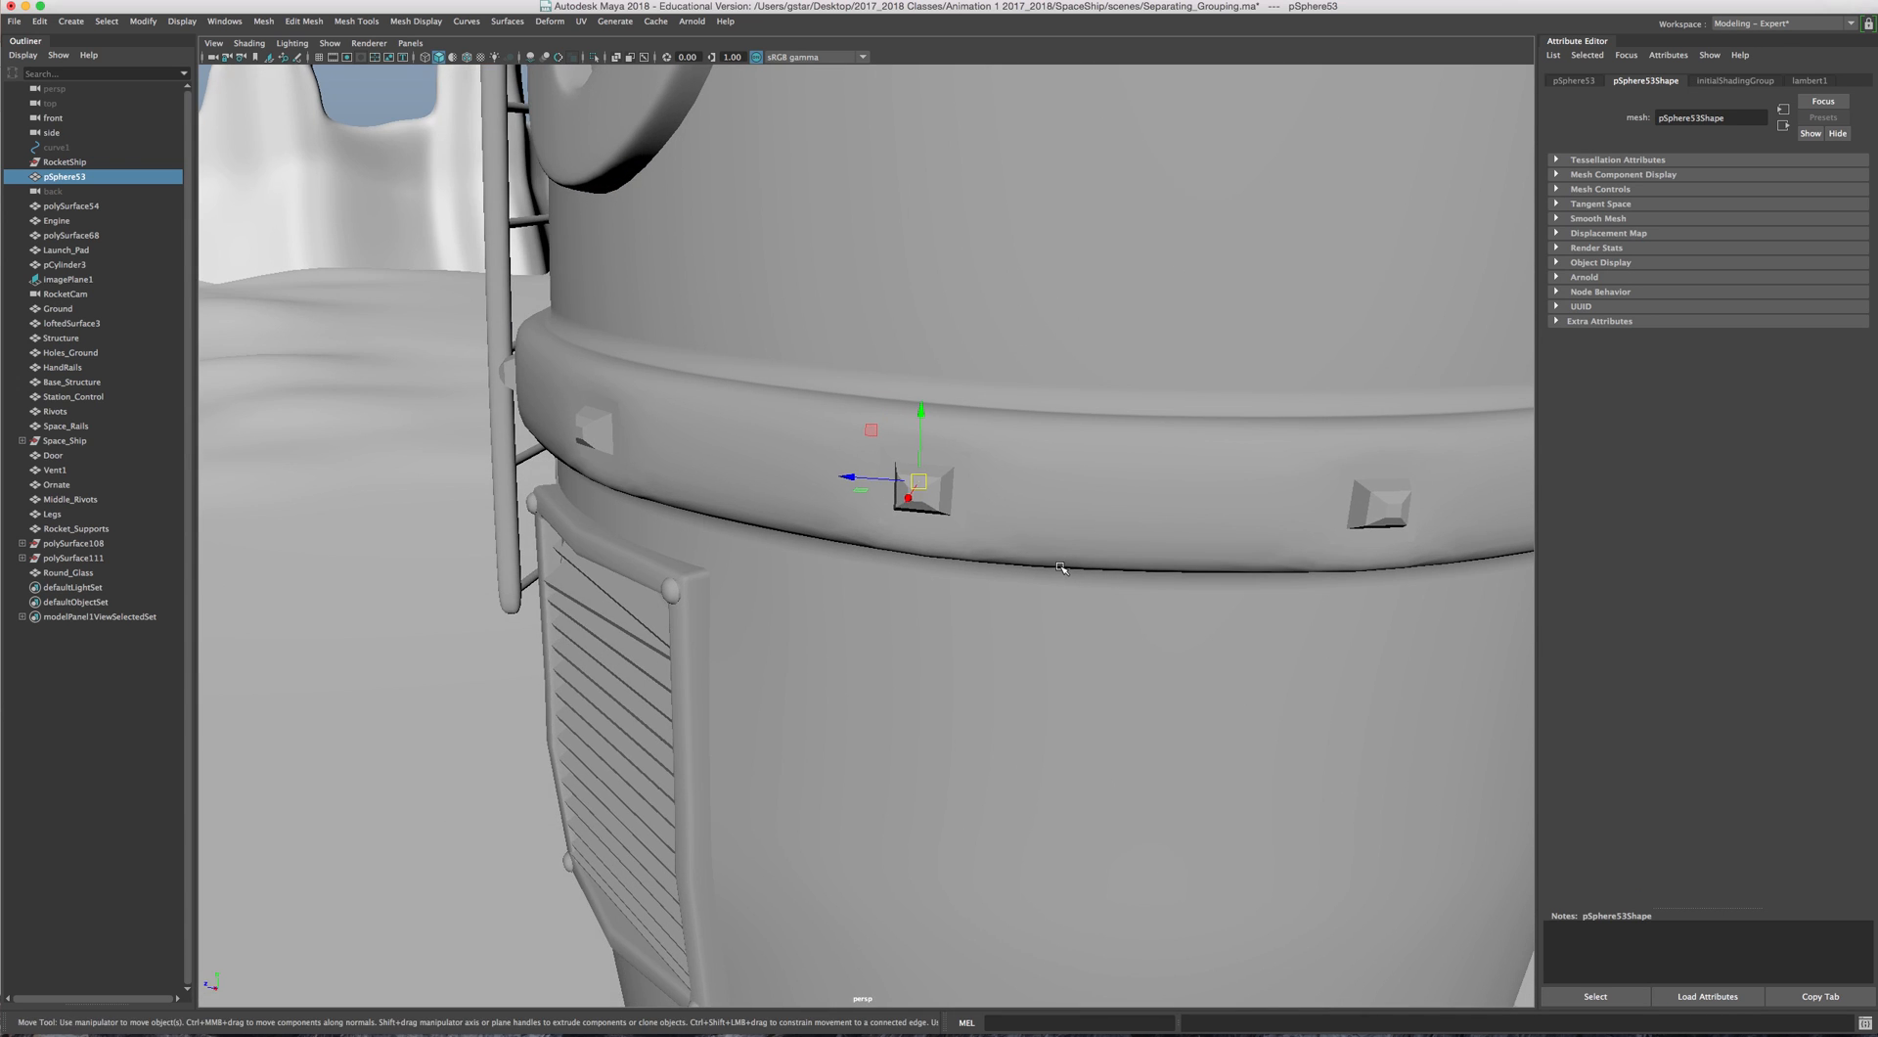
key("Delete")
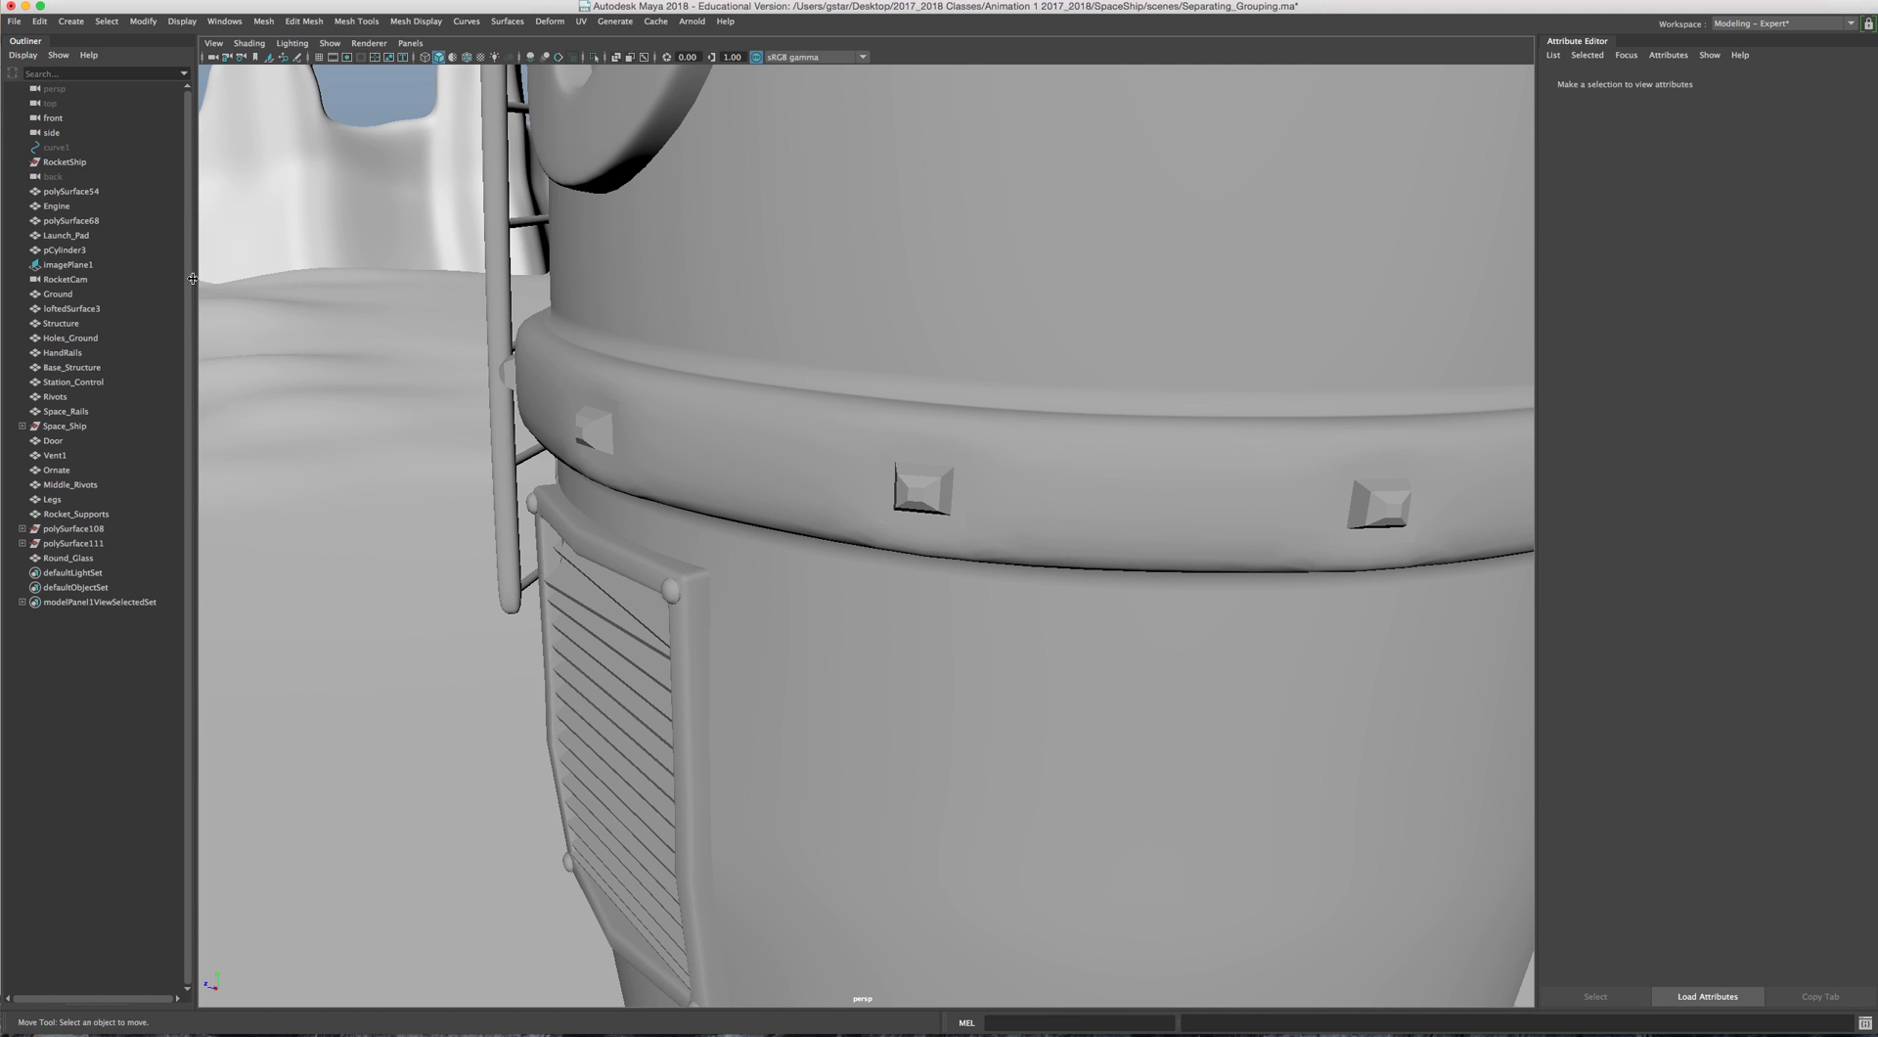
Step: Rename polySurface54, the panel beside the rocket's doorway, as Hand_Scanner
left_click(92, 191)
scroll(983, 602, "down", 5)
left_click_drag(1073, 624, 1142, 685, "alt")
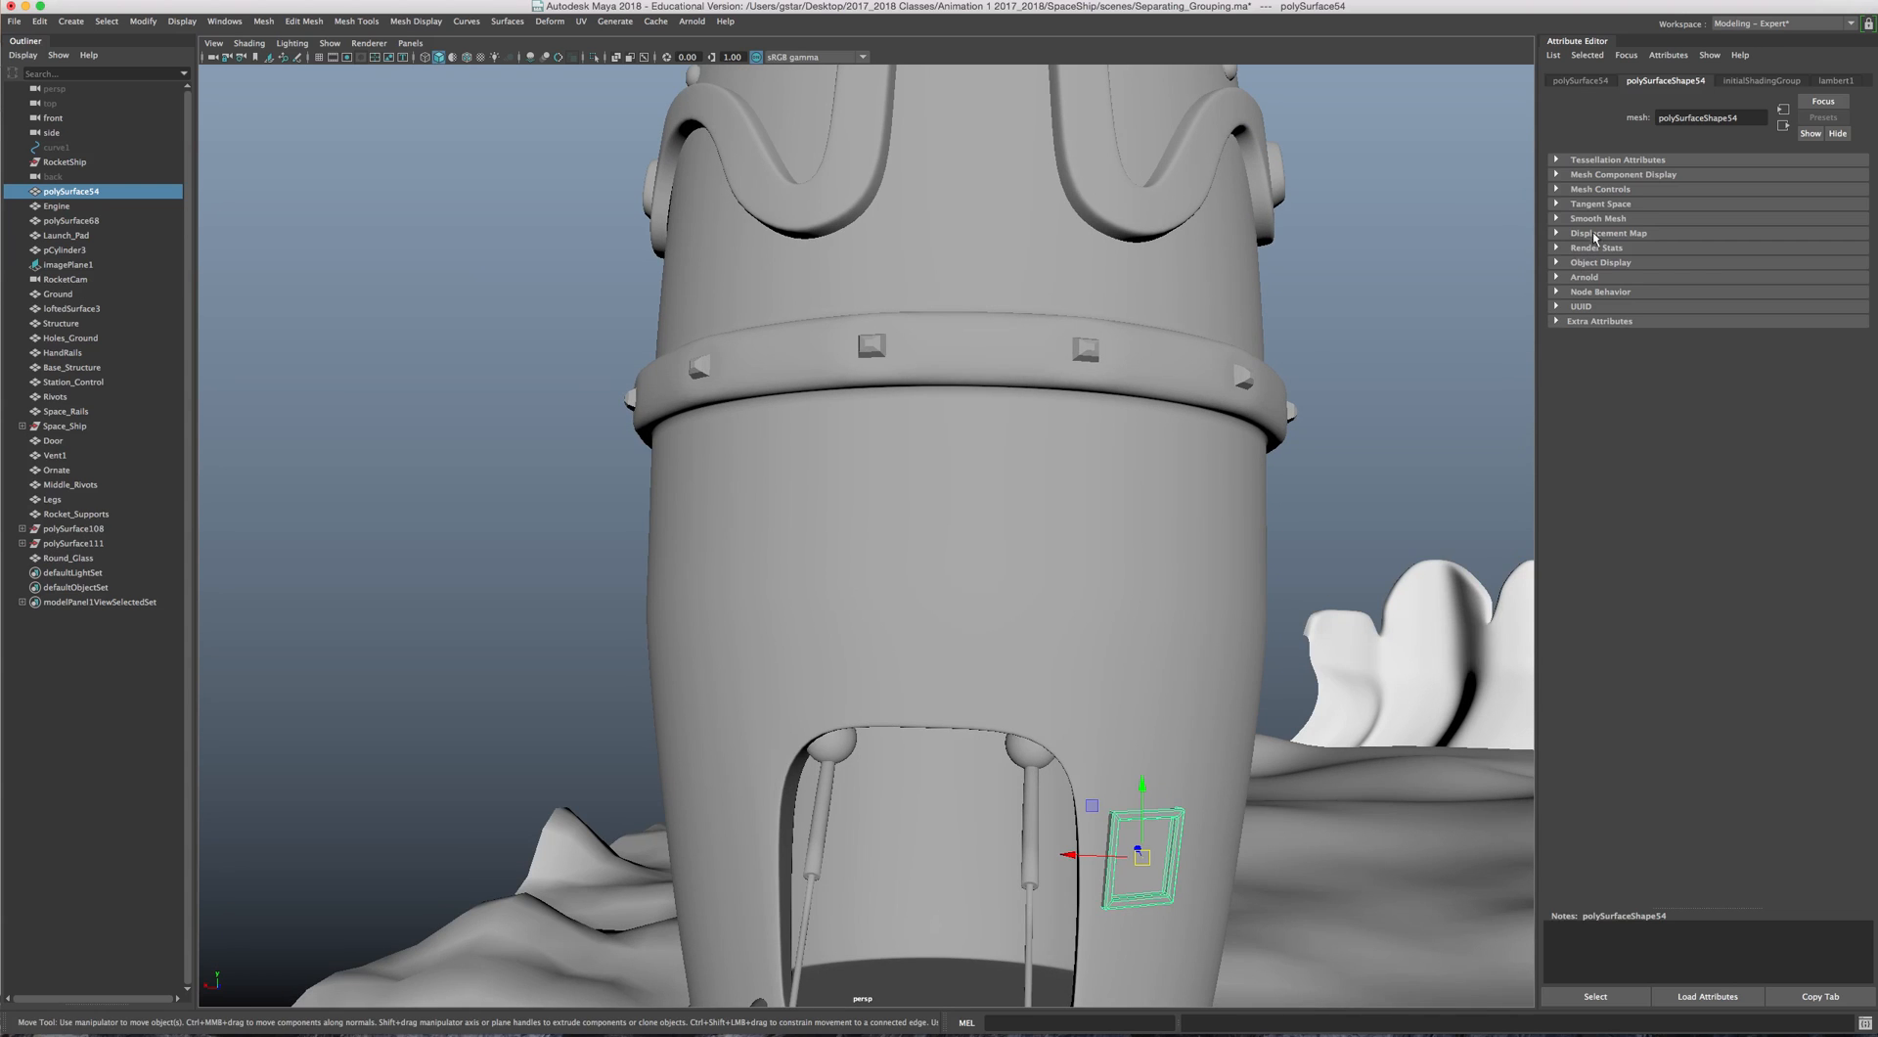
key("ctrl+a")
double_click(1269, 359)
type("Han")
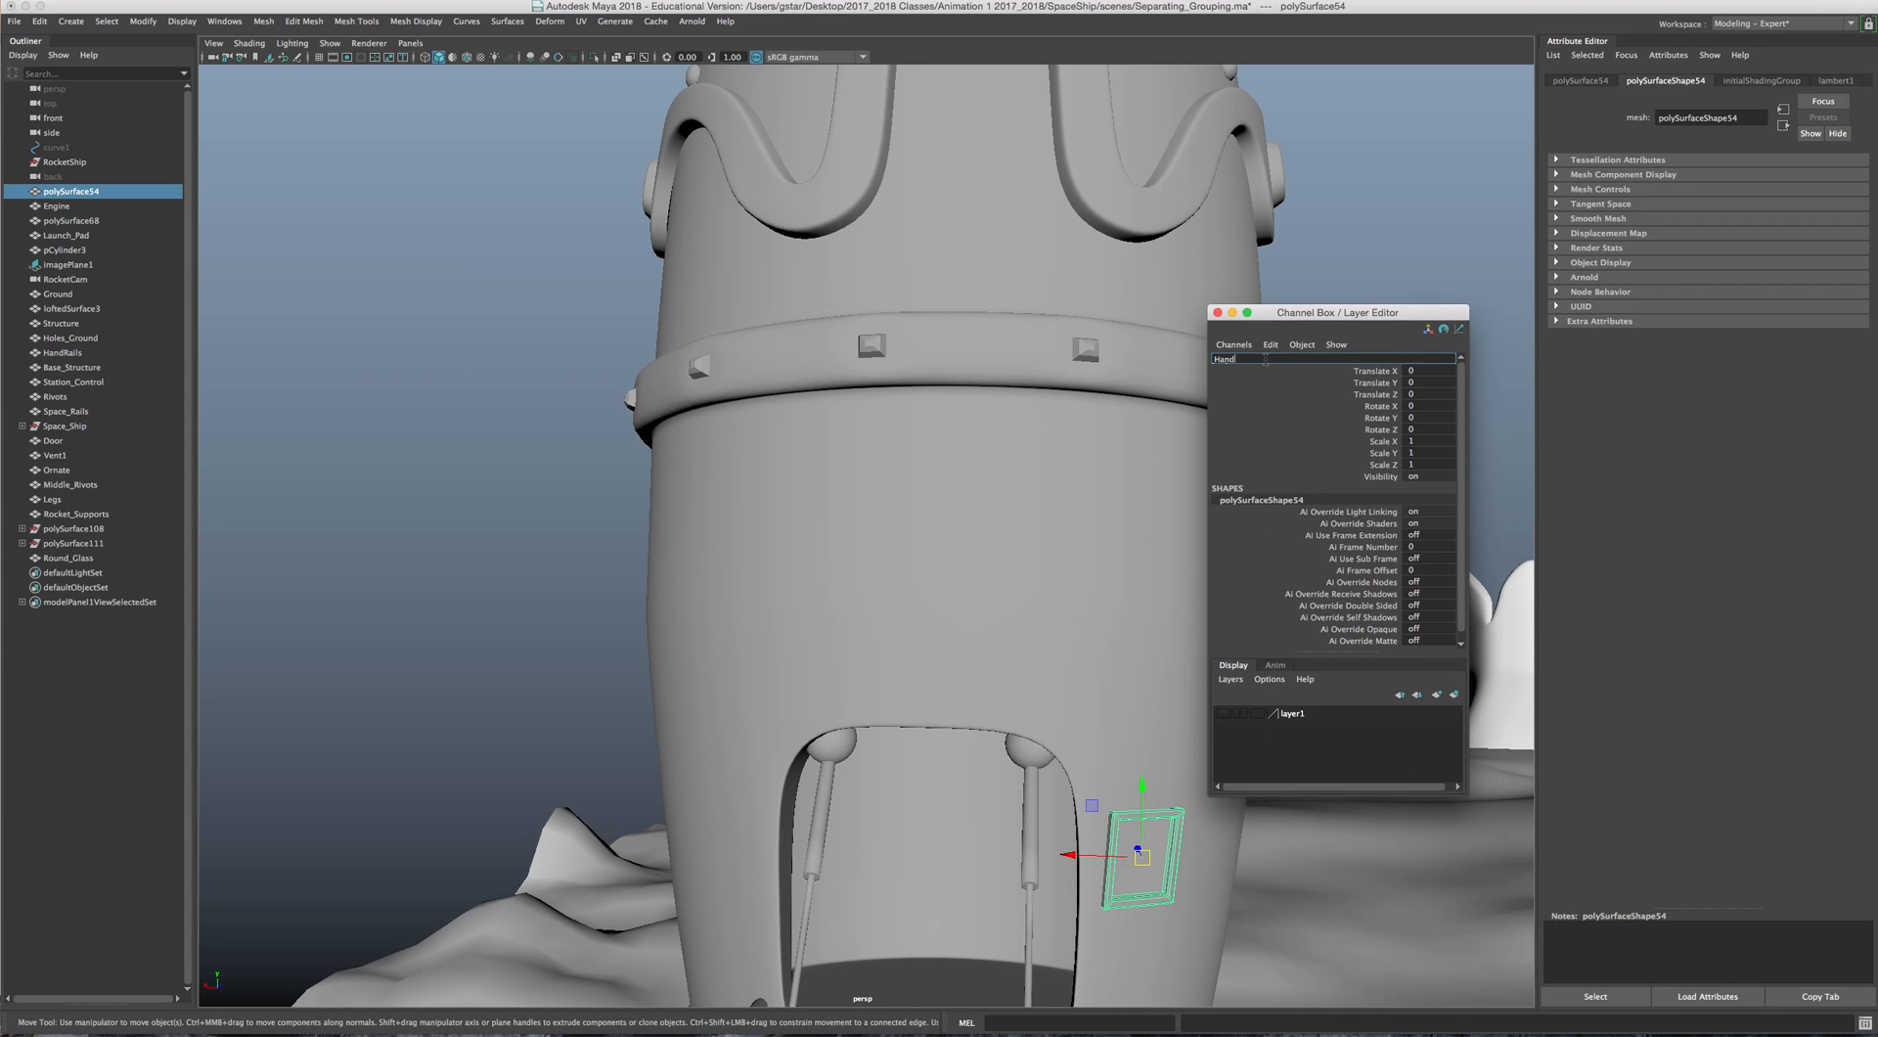
type("d_Scanner")
key("Return")
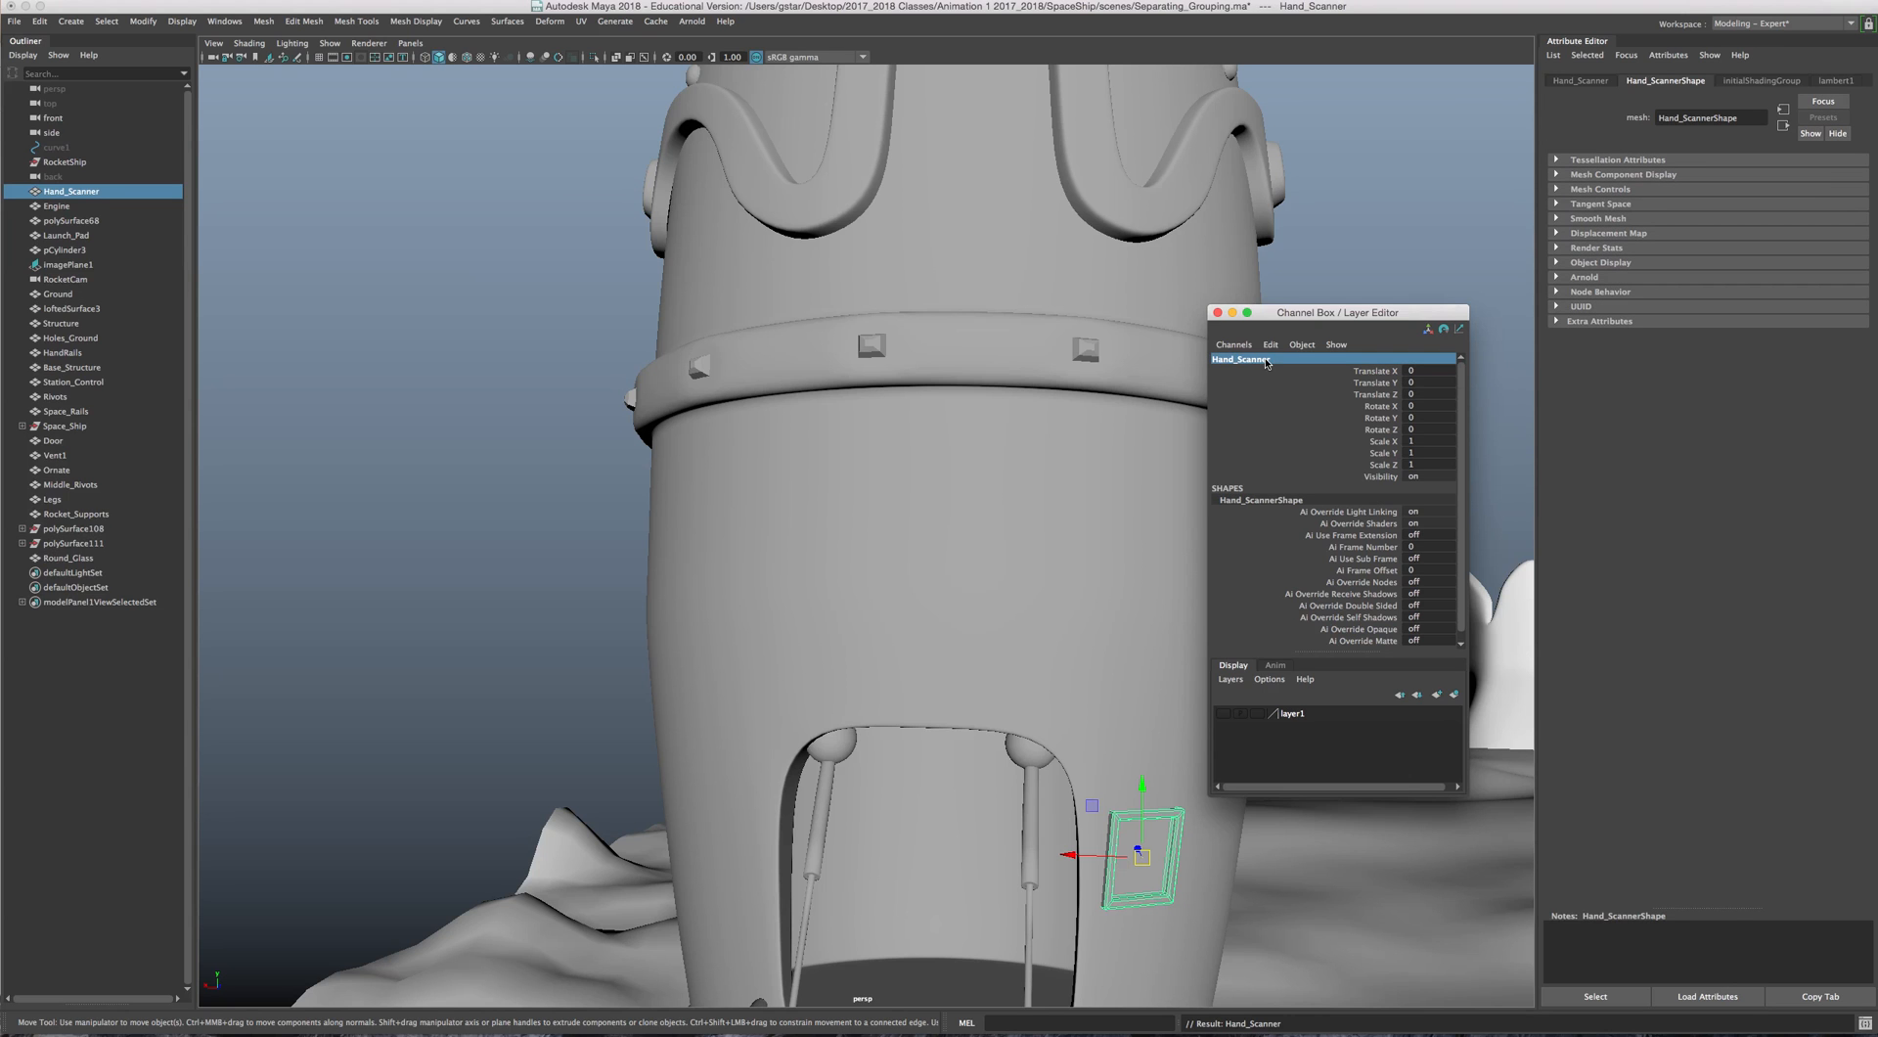
left_click_drag(1262, 315, 1433, 364)
Step: Examine the rocket's doorway, ramp and lower body from several sides, checking the Engine and Hand_Scanner meshes
left_click_drag(954, 458, 706, 508, "alt")
scroll(707, 508, "down", 3)
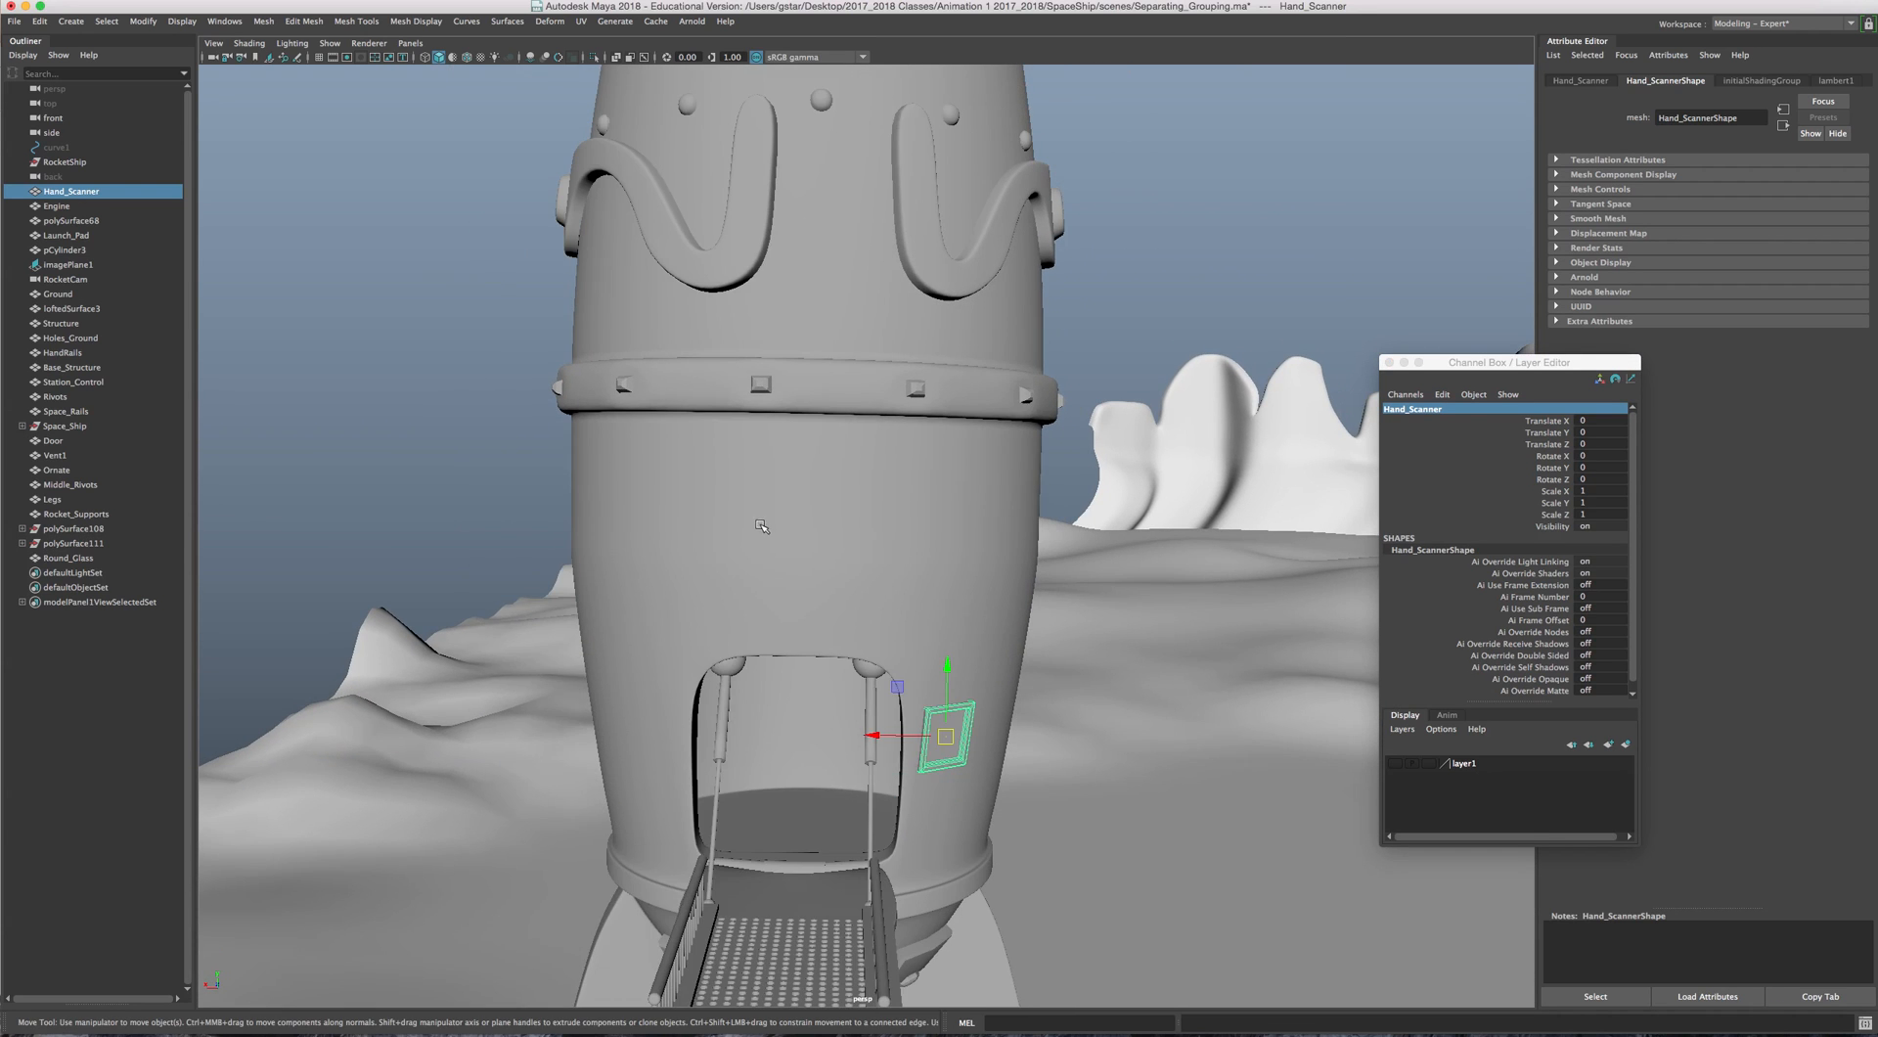
middle_click_drag(919, 570, 757, 496, "alt")
left_click_drag(757, 496, 595, 499, "alt")
scroll(606, 600, "up", 3)
middle_click_drag(605, 601, 728, 537, "alt")
left_click_drag(728, 537, 884, 540, "alt")
scroll(920, 704, "down", 3)
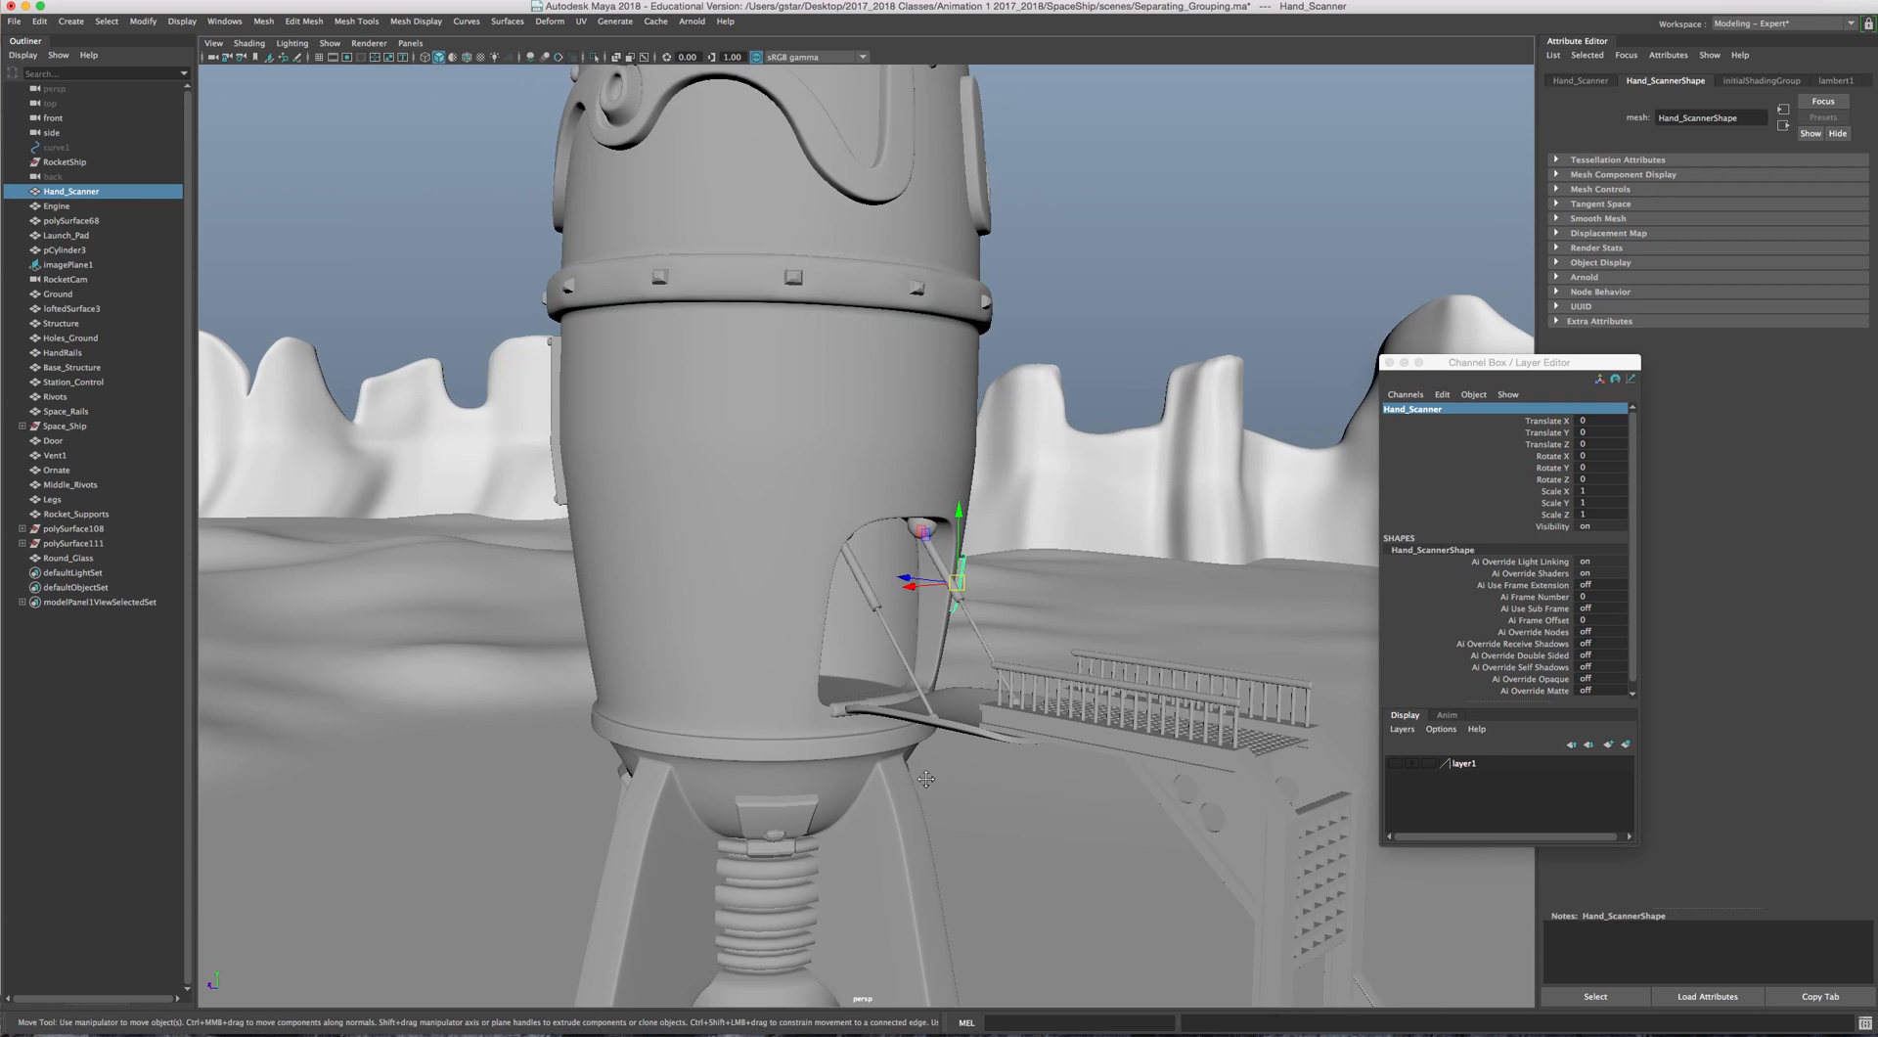
middle_click_drag(930, 780, 847, 641, "alt")
left_click_drag(847, 641, 912, 620, "alt")
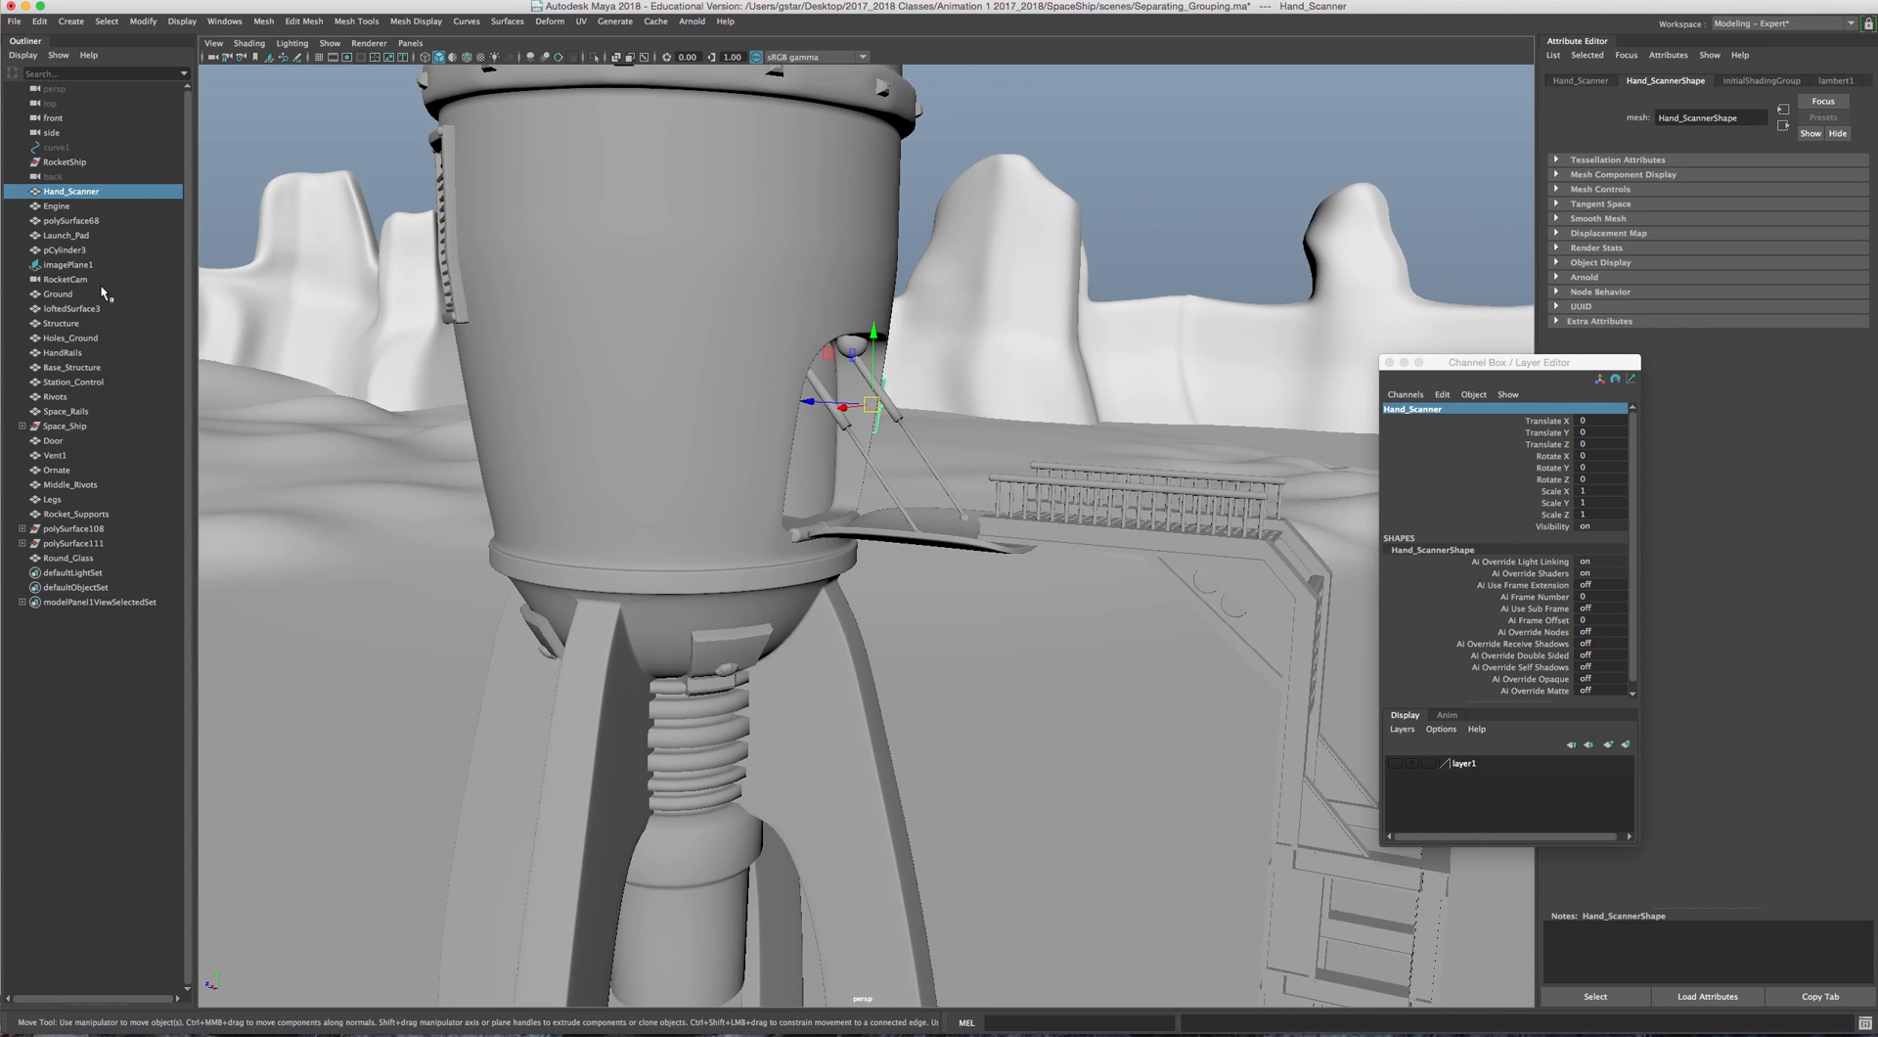
left_click(68, 206)
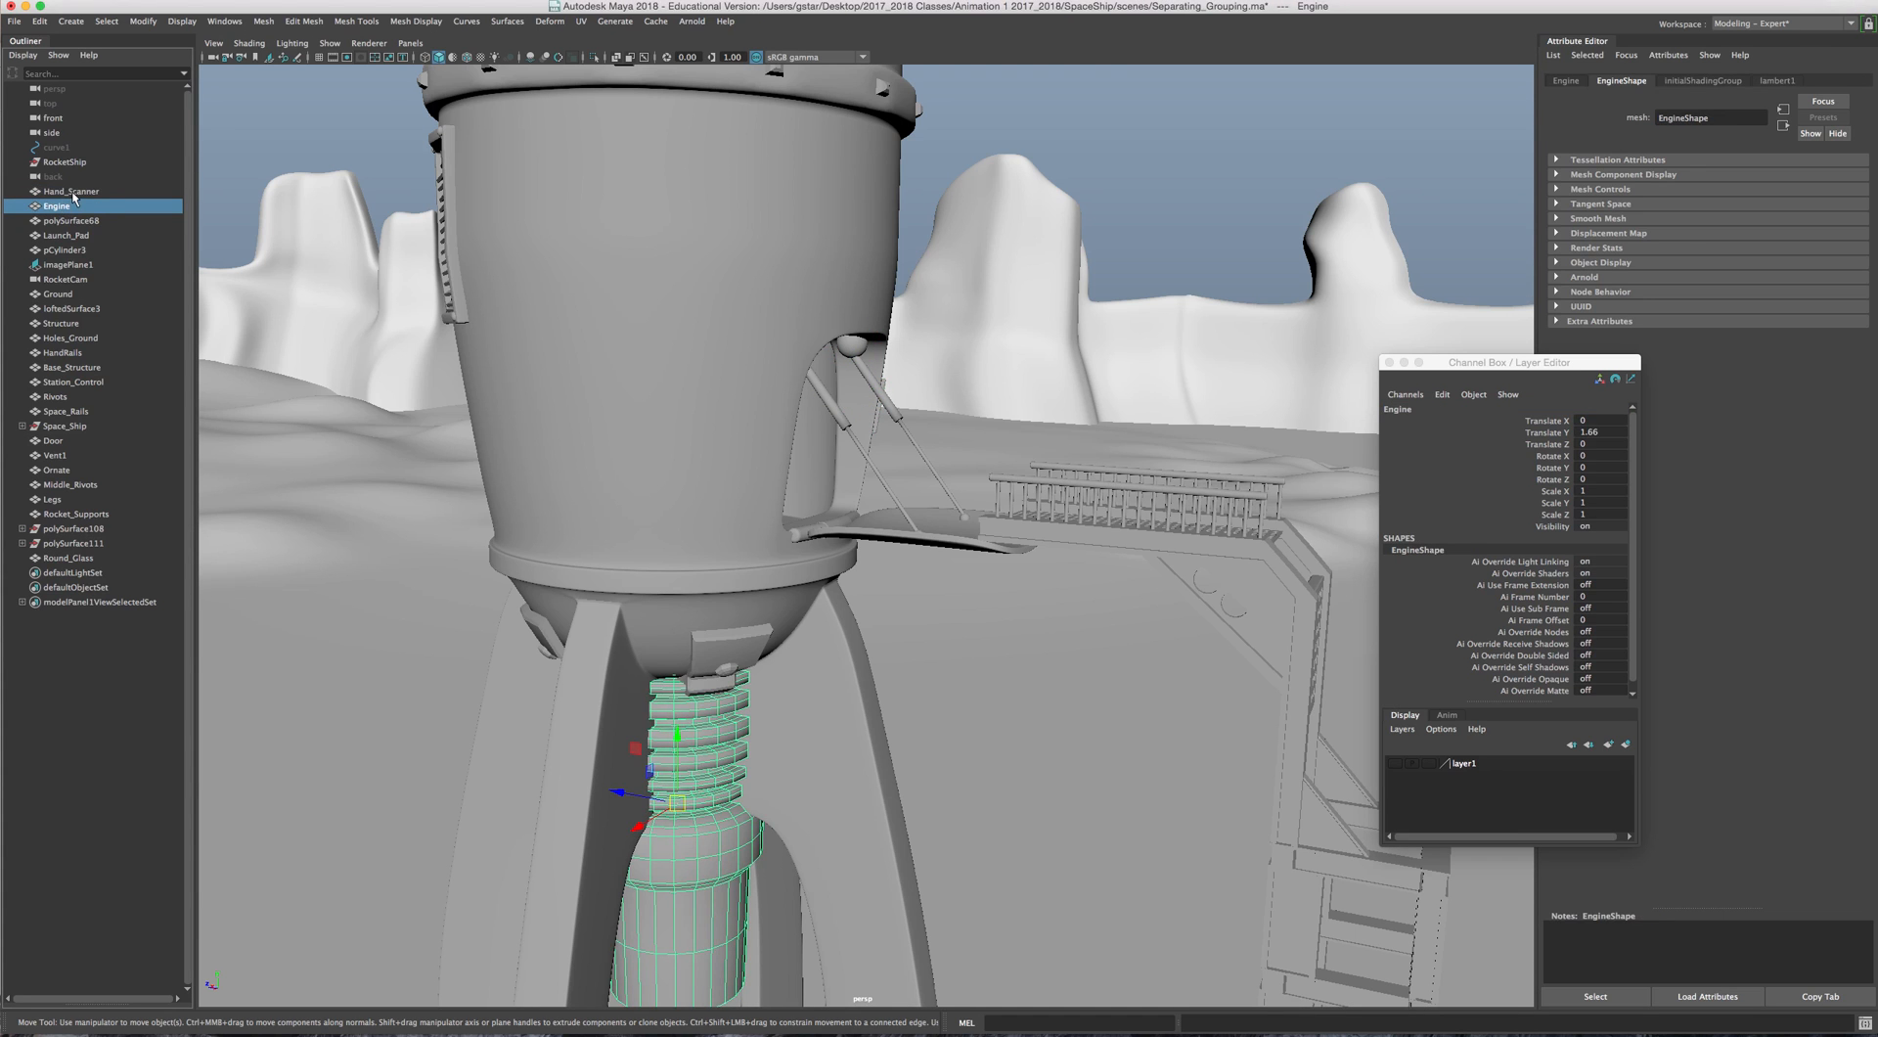
left_click(71, 192)
Step: Rename polySurface68, the ribbed dome near the rocket's tip, as Look_Out
left_click(69, 220)
scroll(733, 332, "down", 5)
left_click_drag(734, 333, 716, 429, "alt")
key("f")
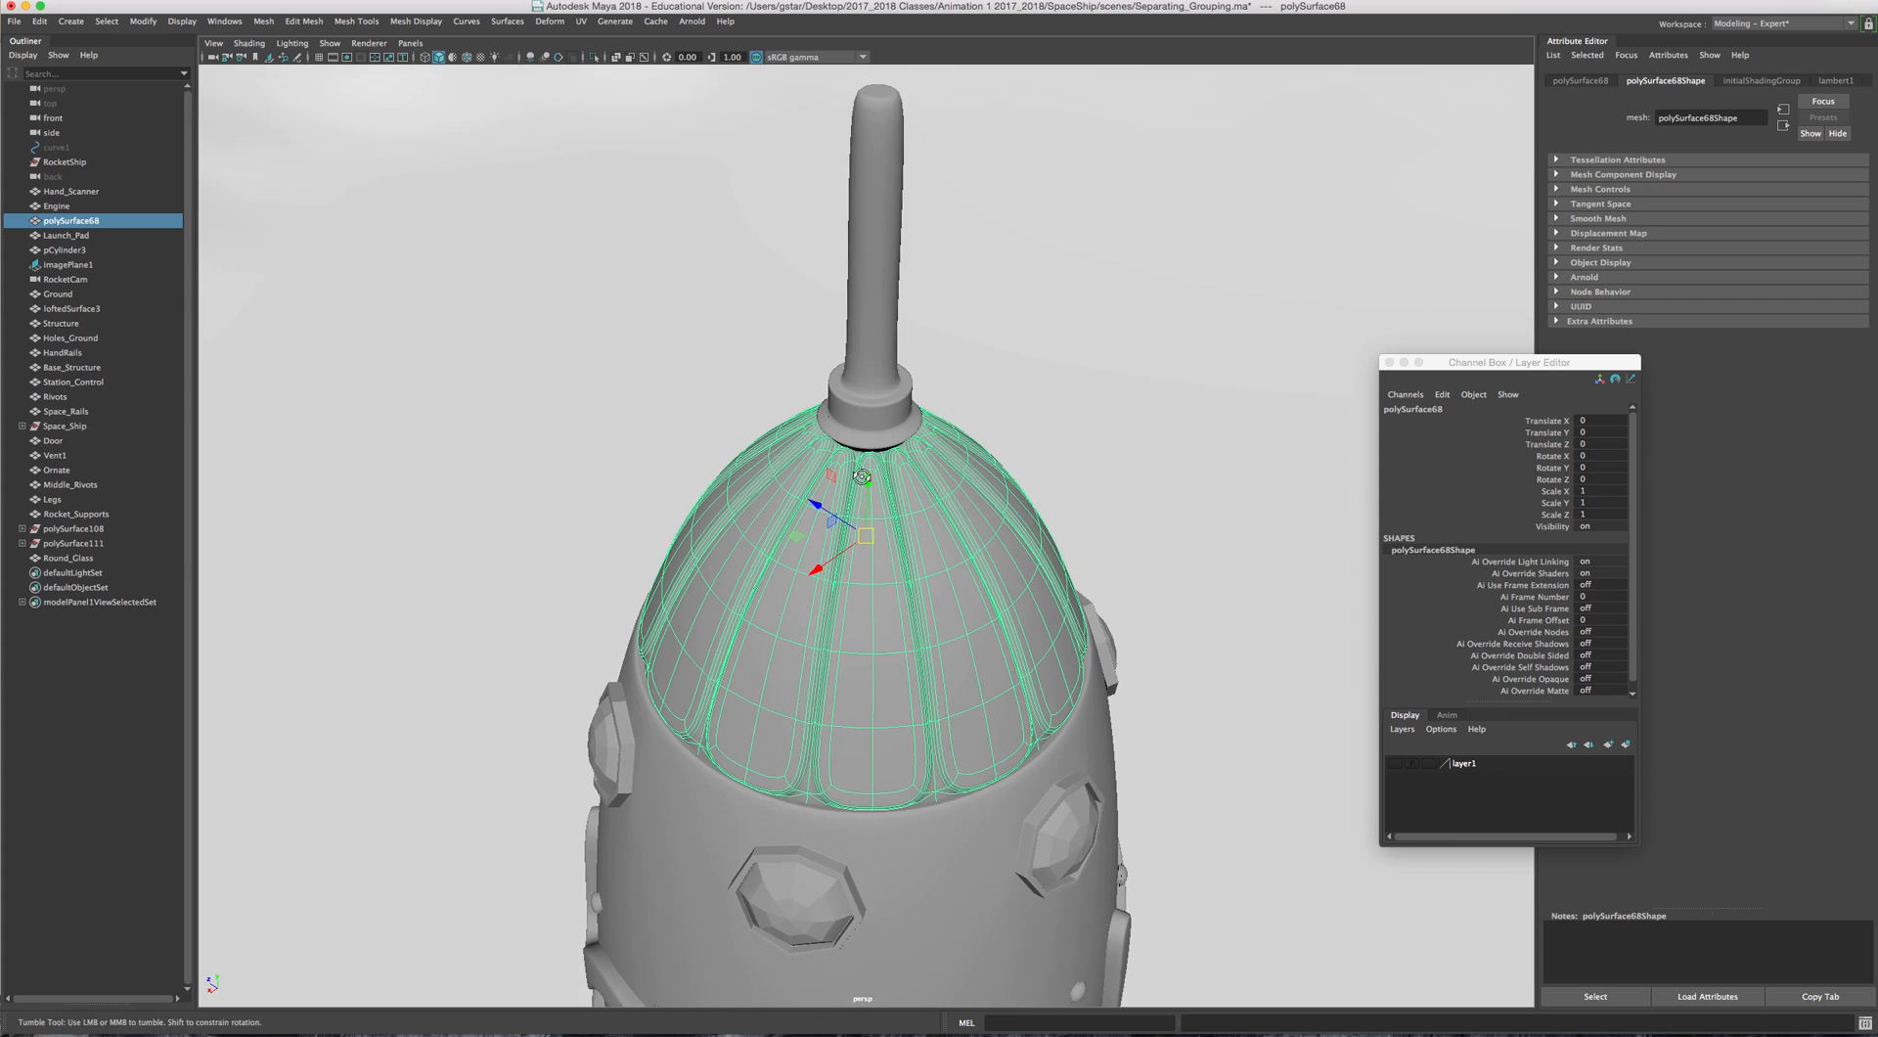
left_click_drag(843, 481, 869, 468, "alt")
double_click(1416, 408)
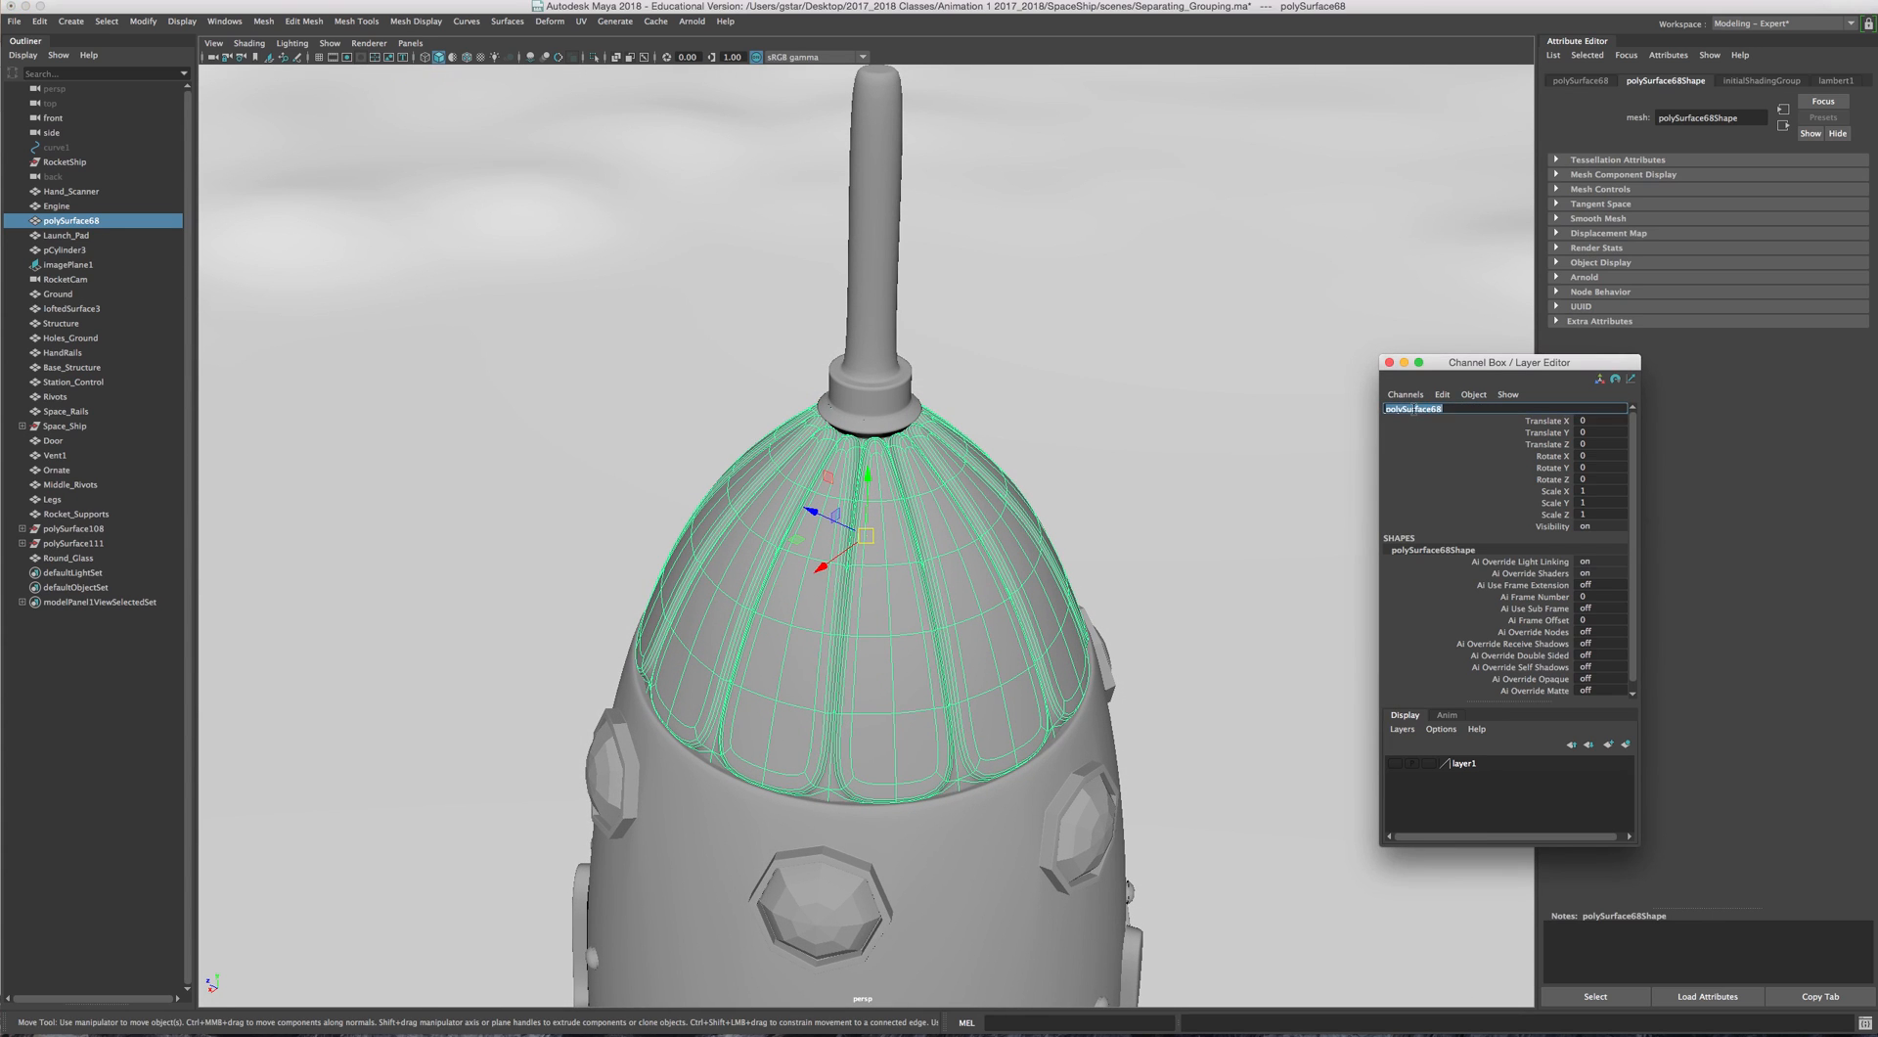
type("Look_Out")
key("Return")
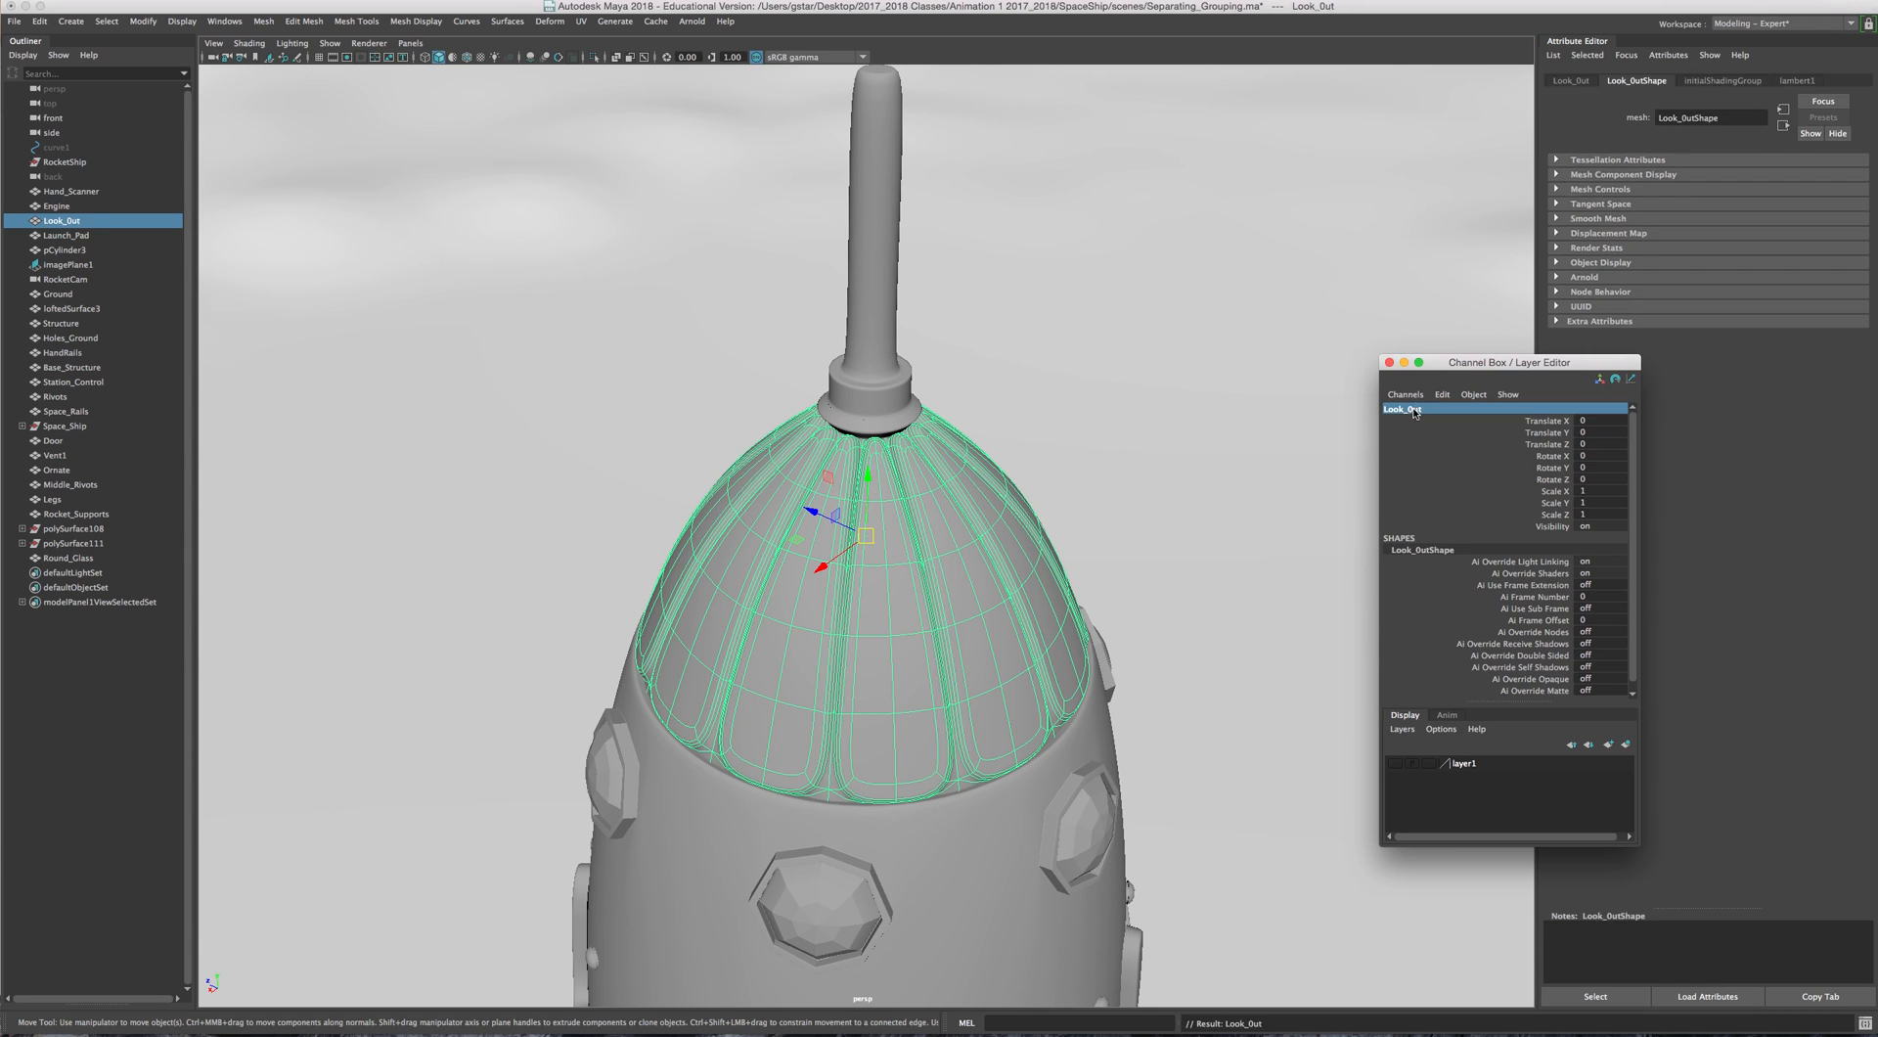
Step: Rename pCylinder3, the small piece where the door meets the rocket body, as Hinge
left_click(88, 250)
scroll(751, 390, "down", 12)
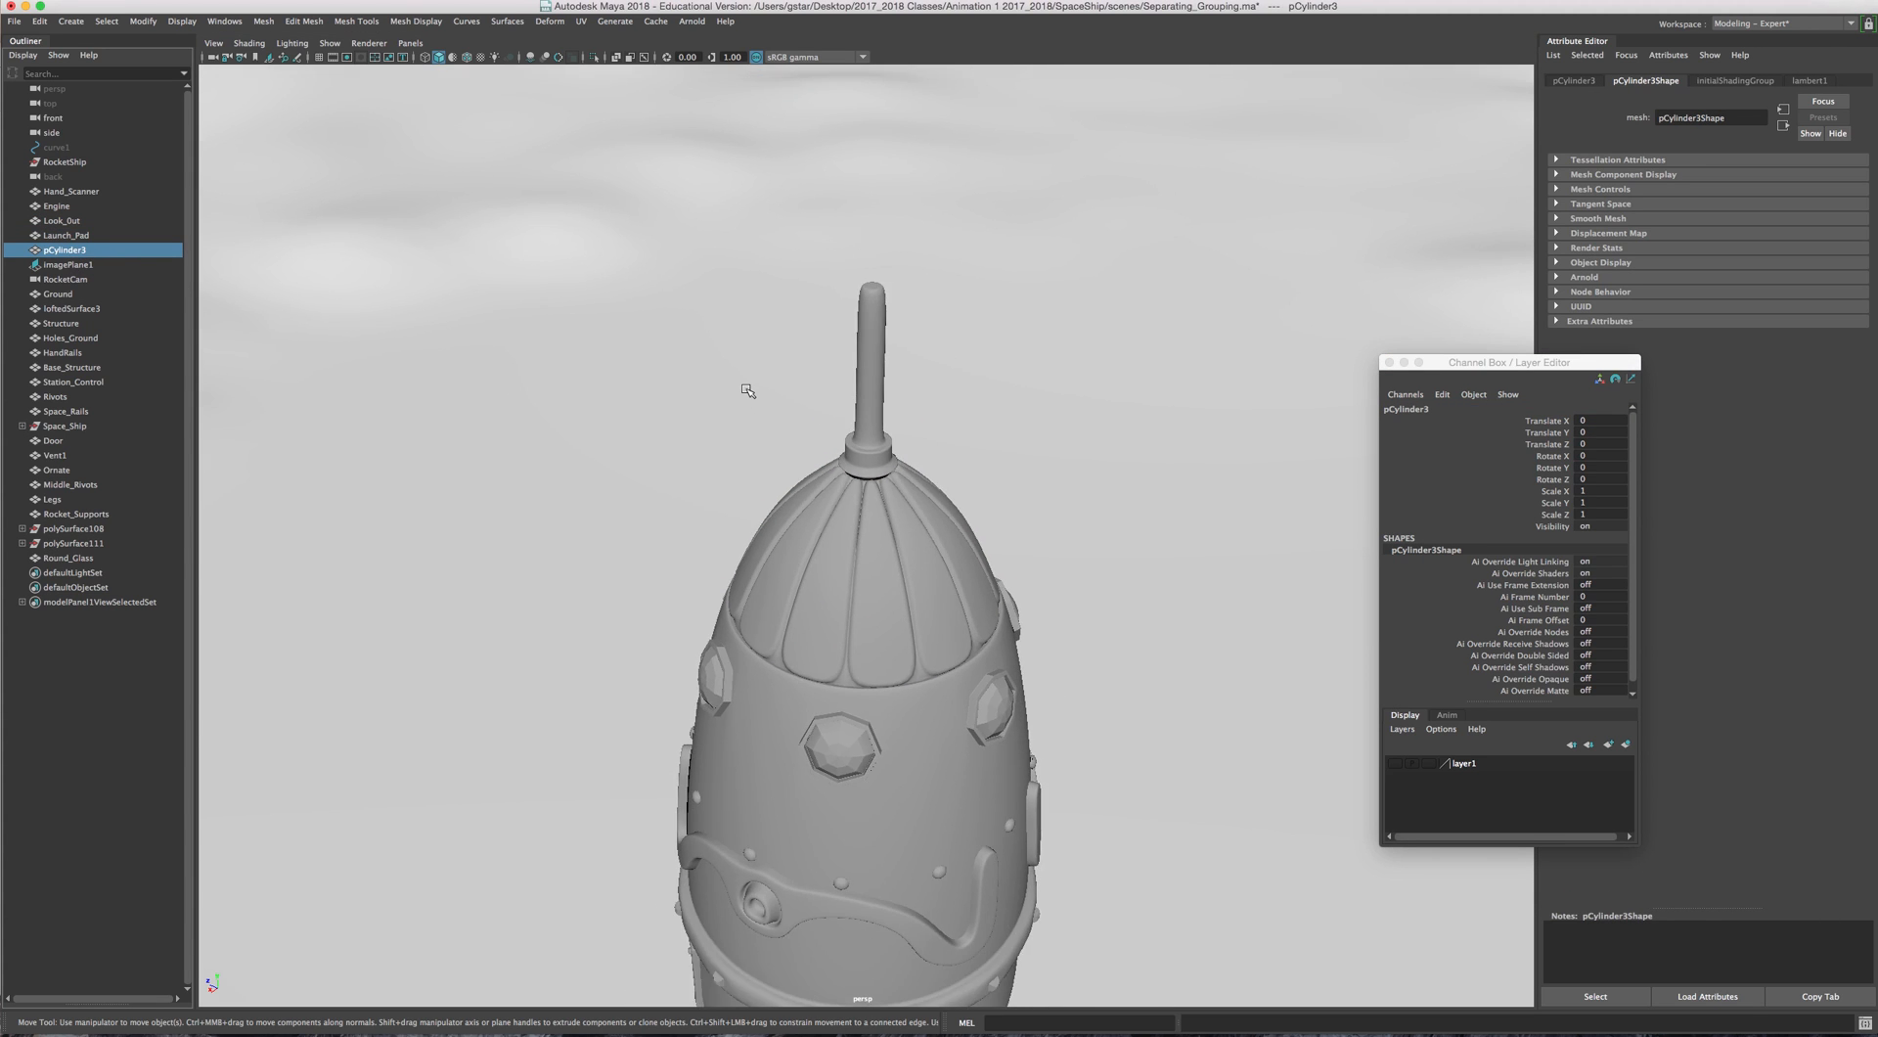
left_click_drag(812, 773, 827, 710, "alt")
middle_click_drag(835, 709, 824, 642, "alt")
scroll(824, 642, "up", 10)
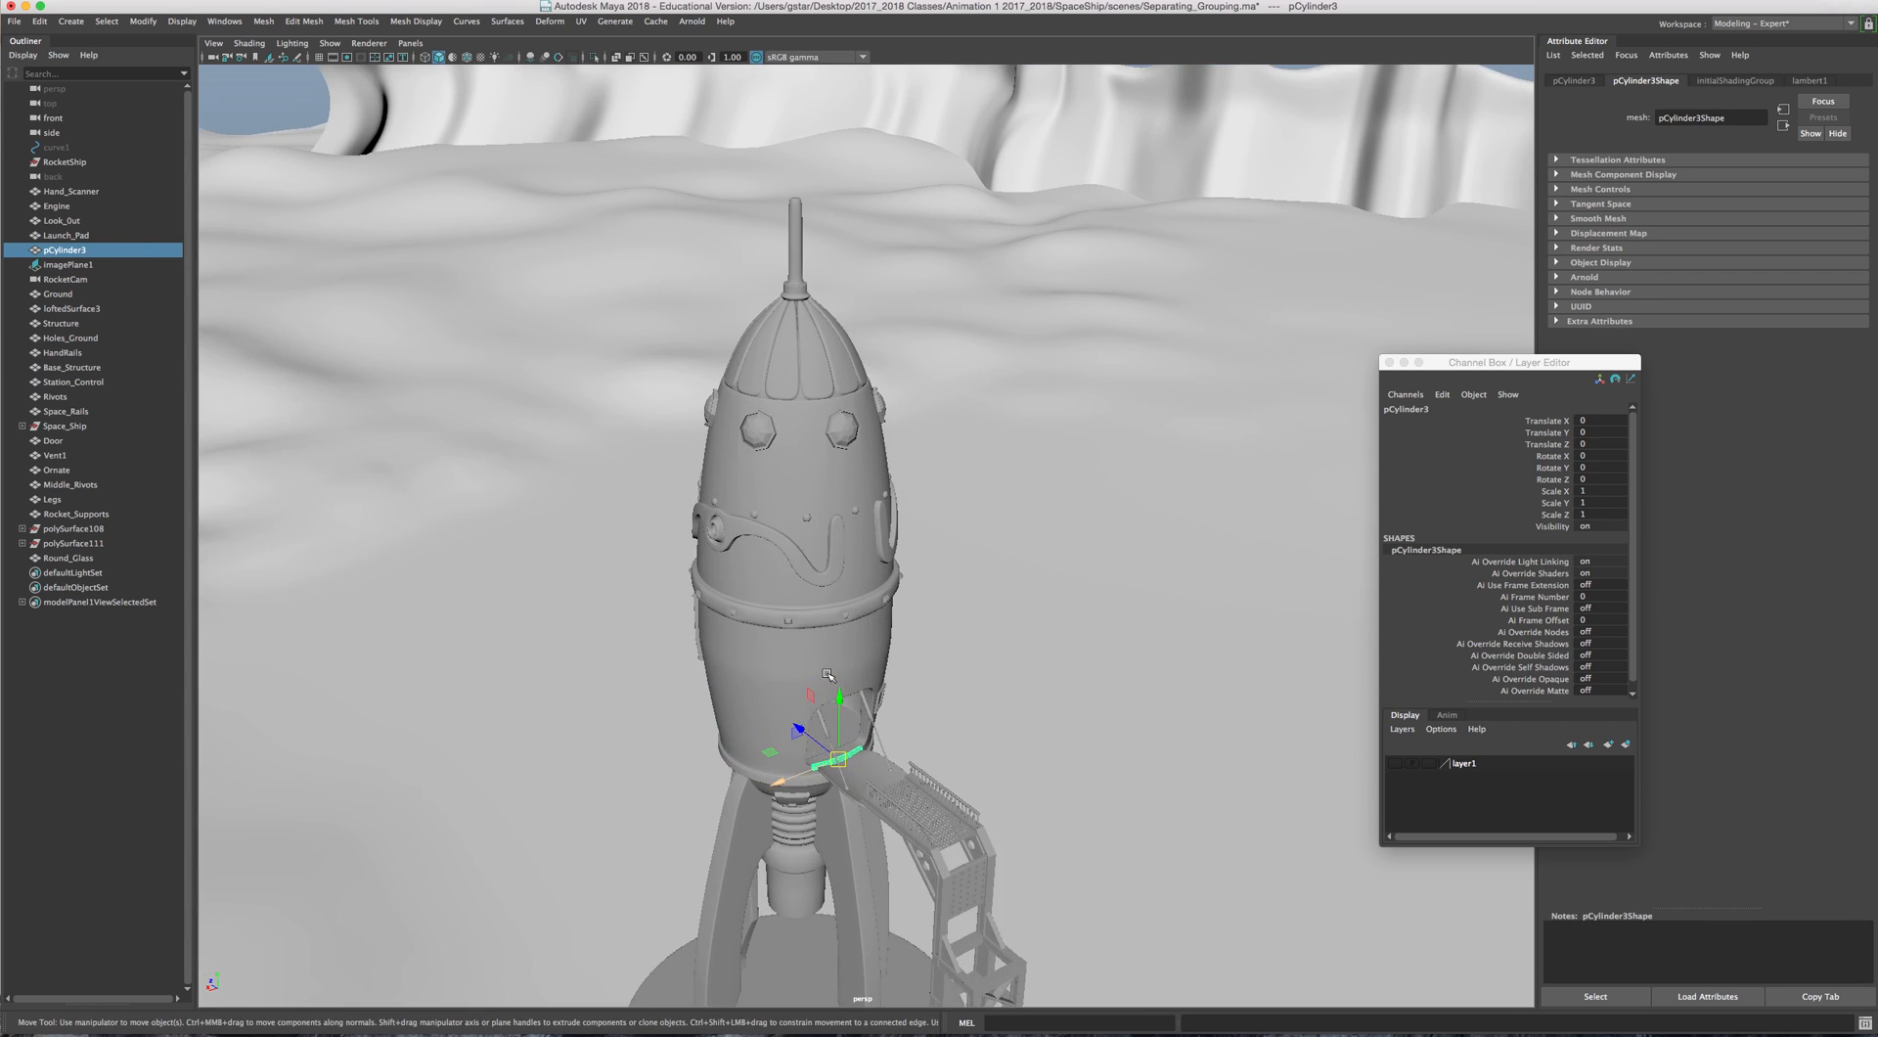
double_click(1426, 409)
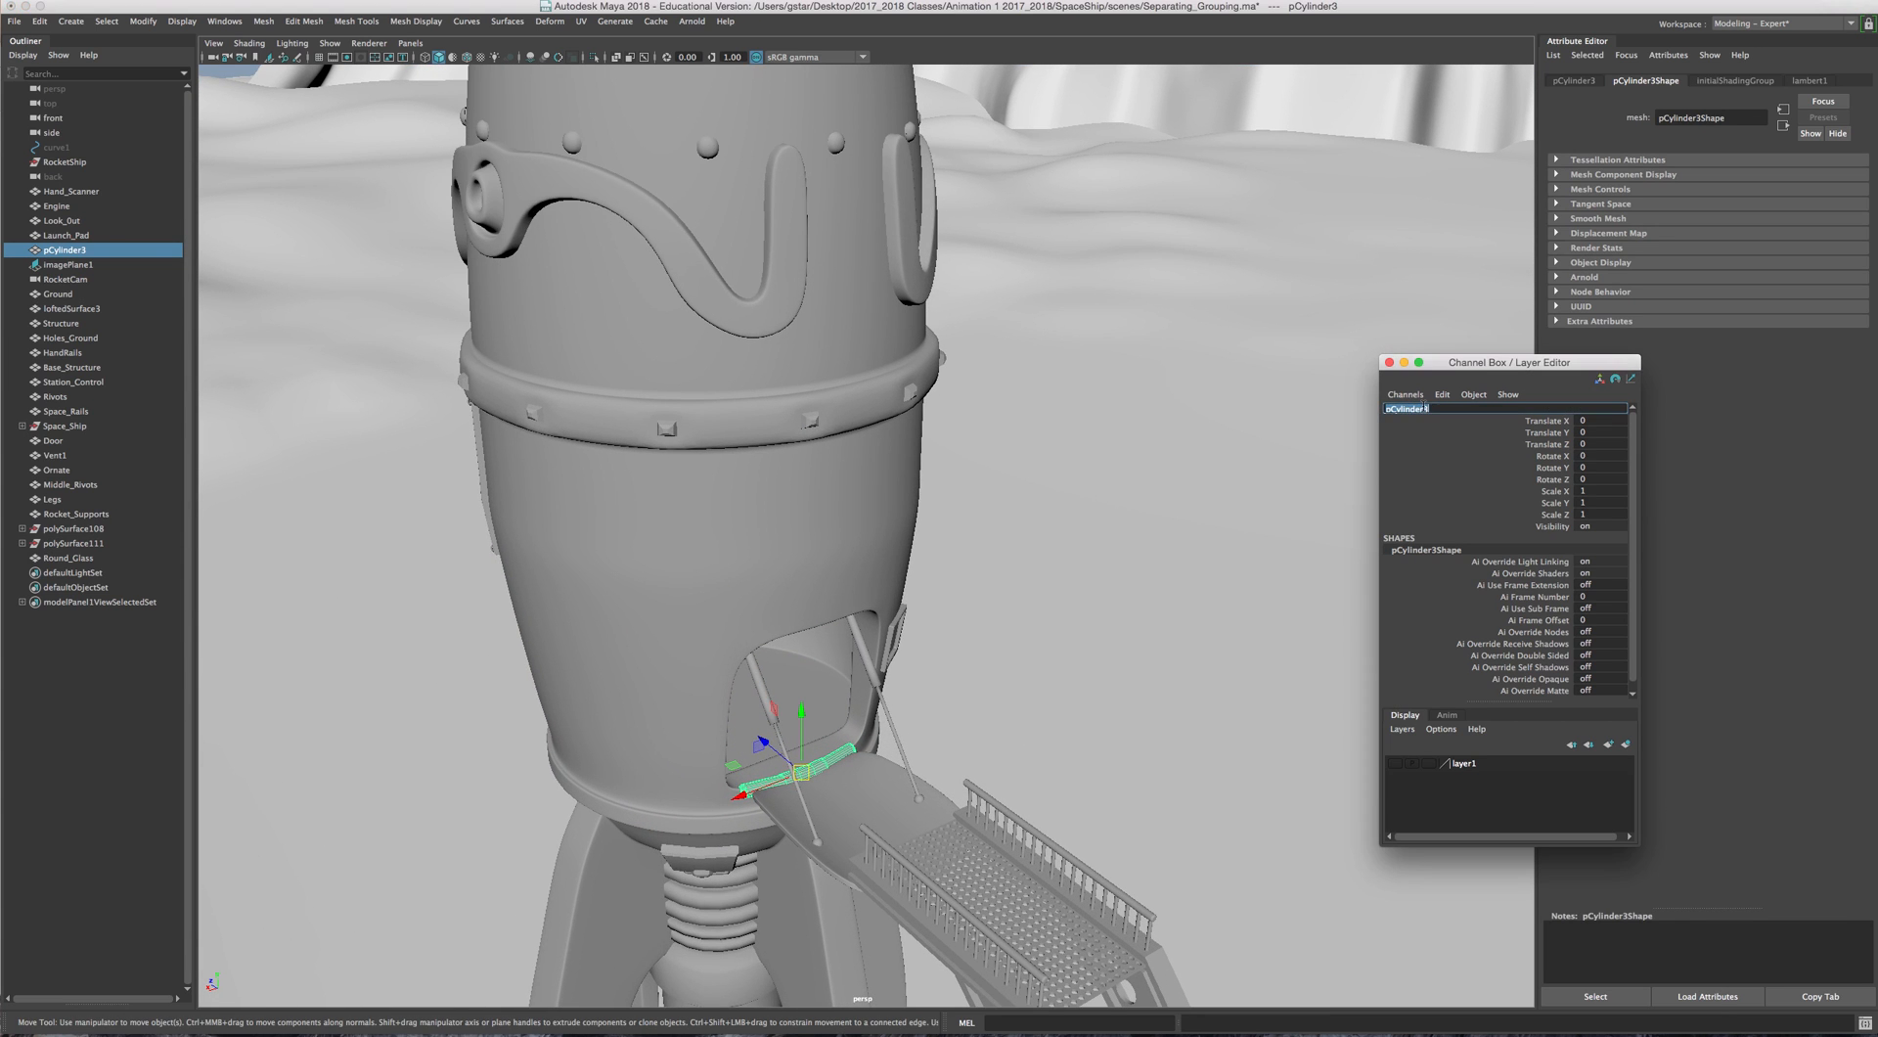
type("Hinge")
key("Return")
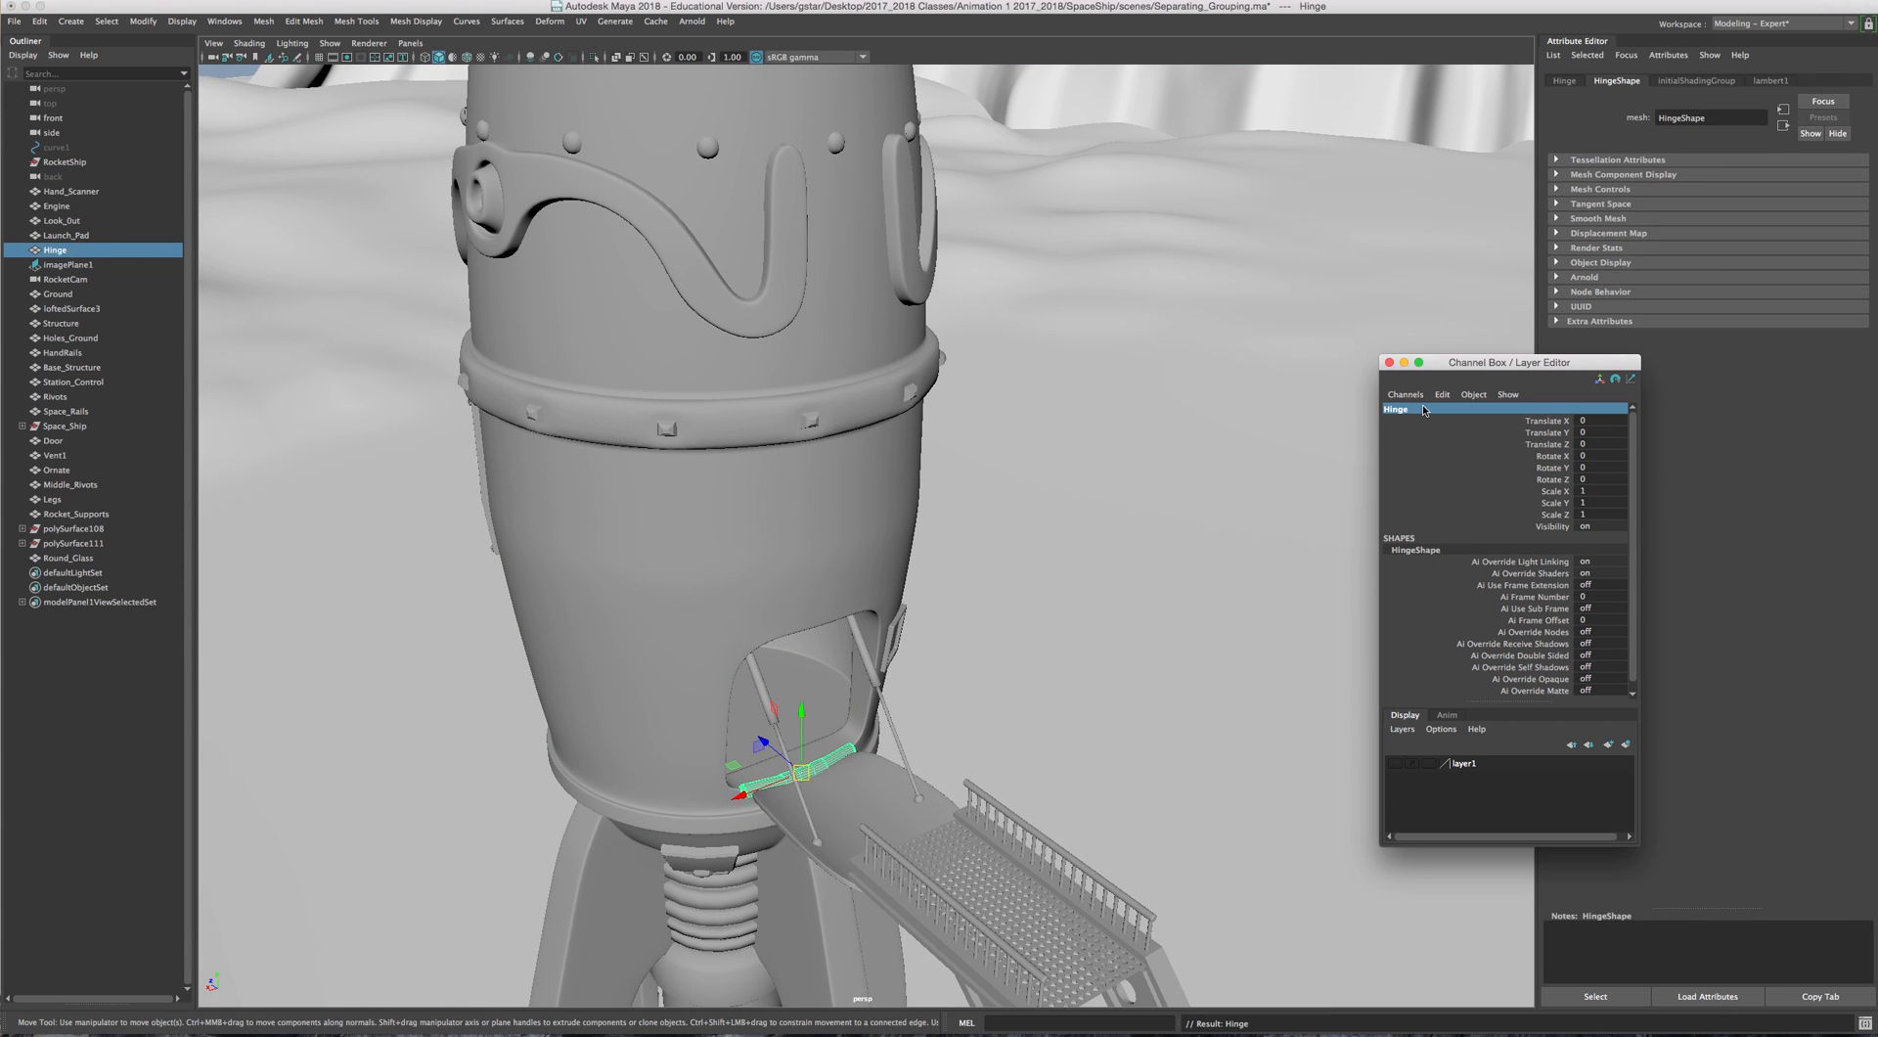
Step: Rename loftedSurface3, the background mountain range, as Mountain
left_click(142, 310)
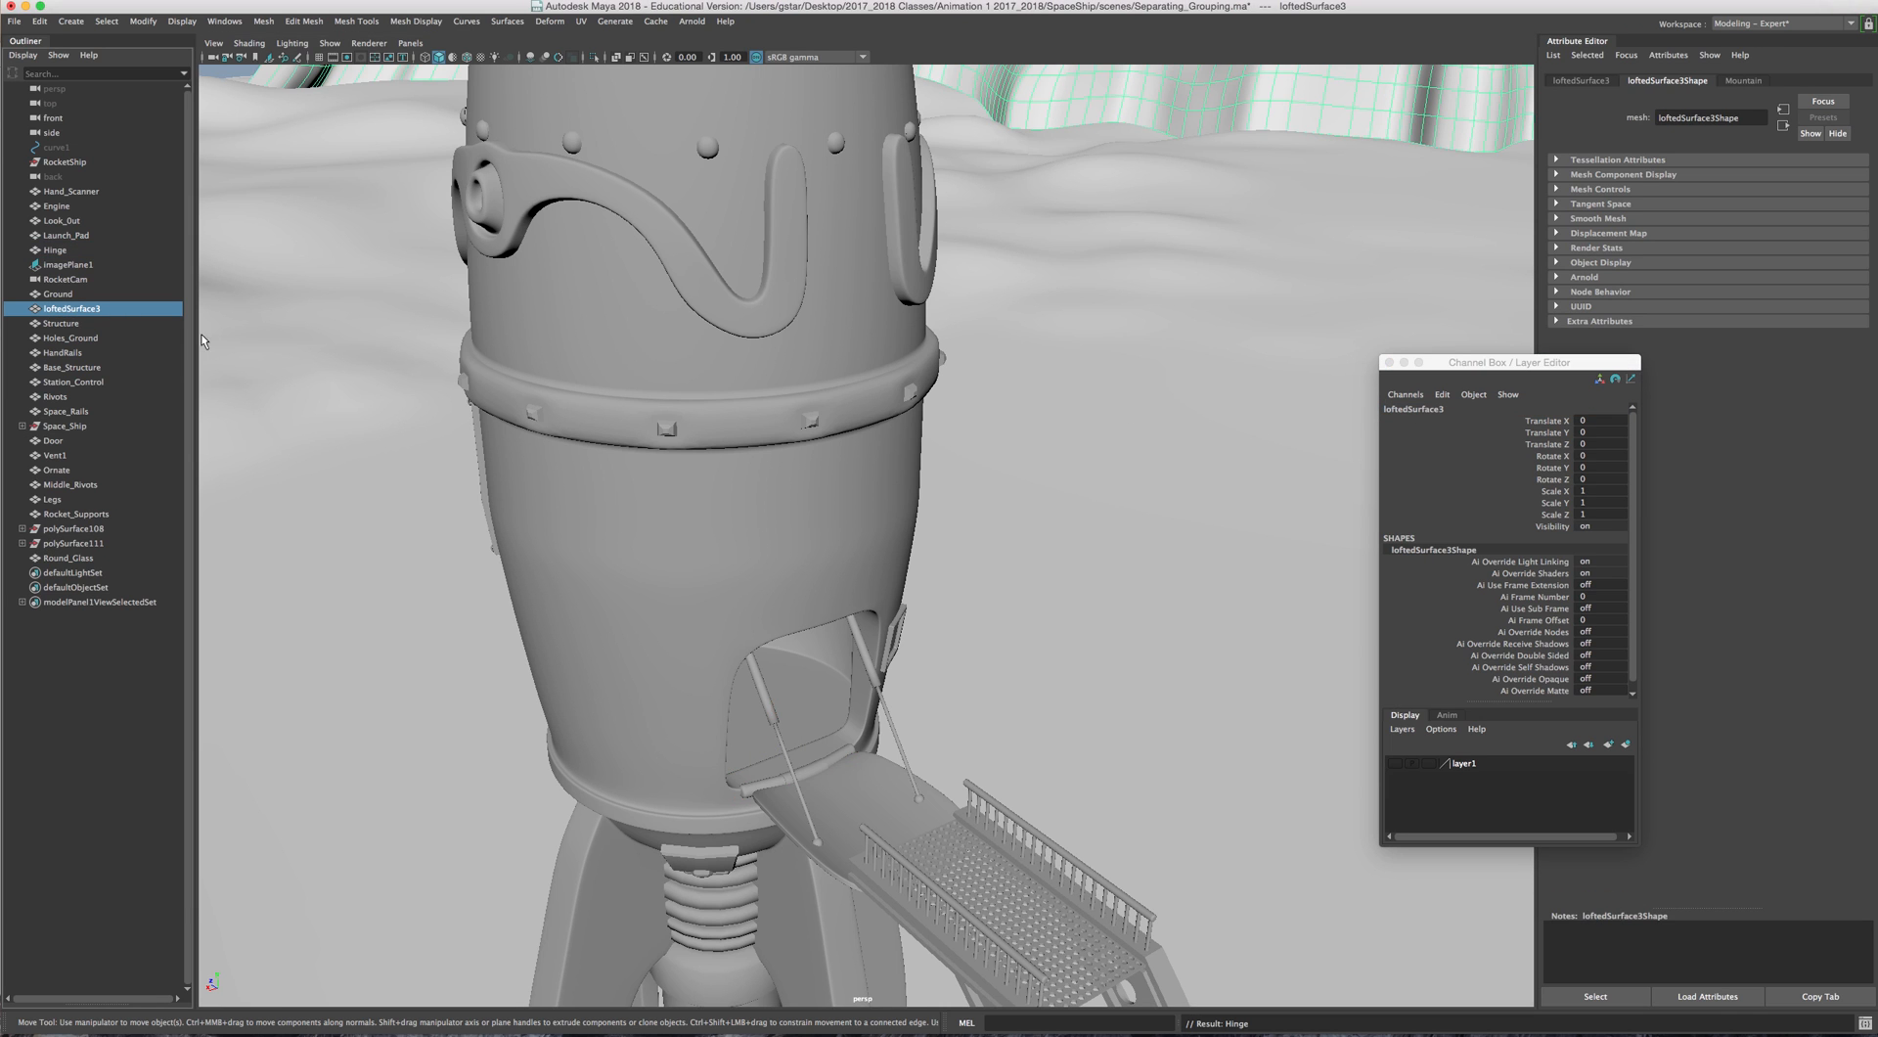
scroll(764, 432, "down", 6)
scroll(764, 431, "down", 3)
left_click_drag(764, 432, 795, 412, "alt")
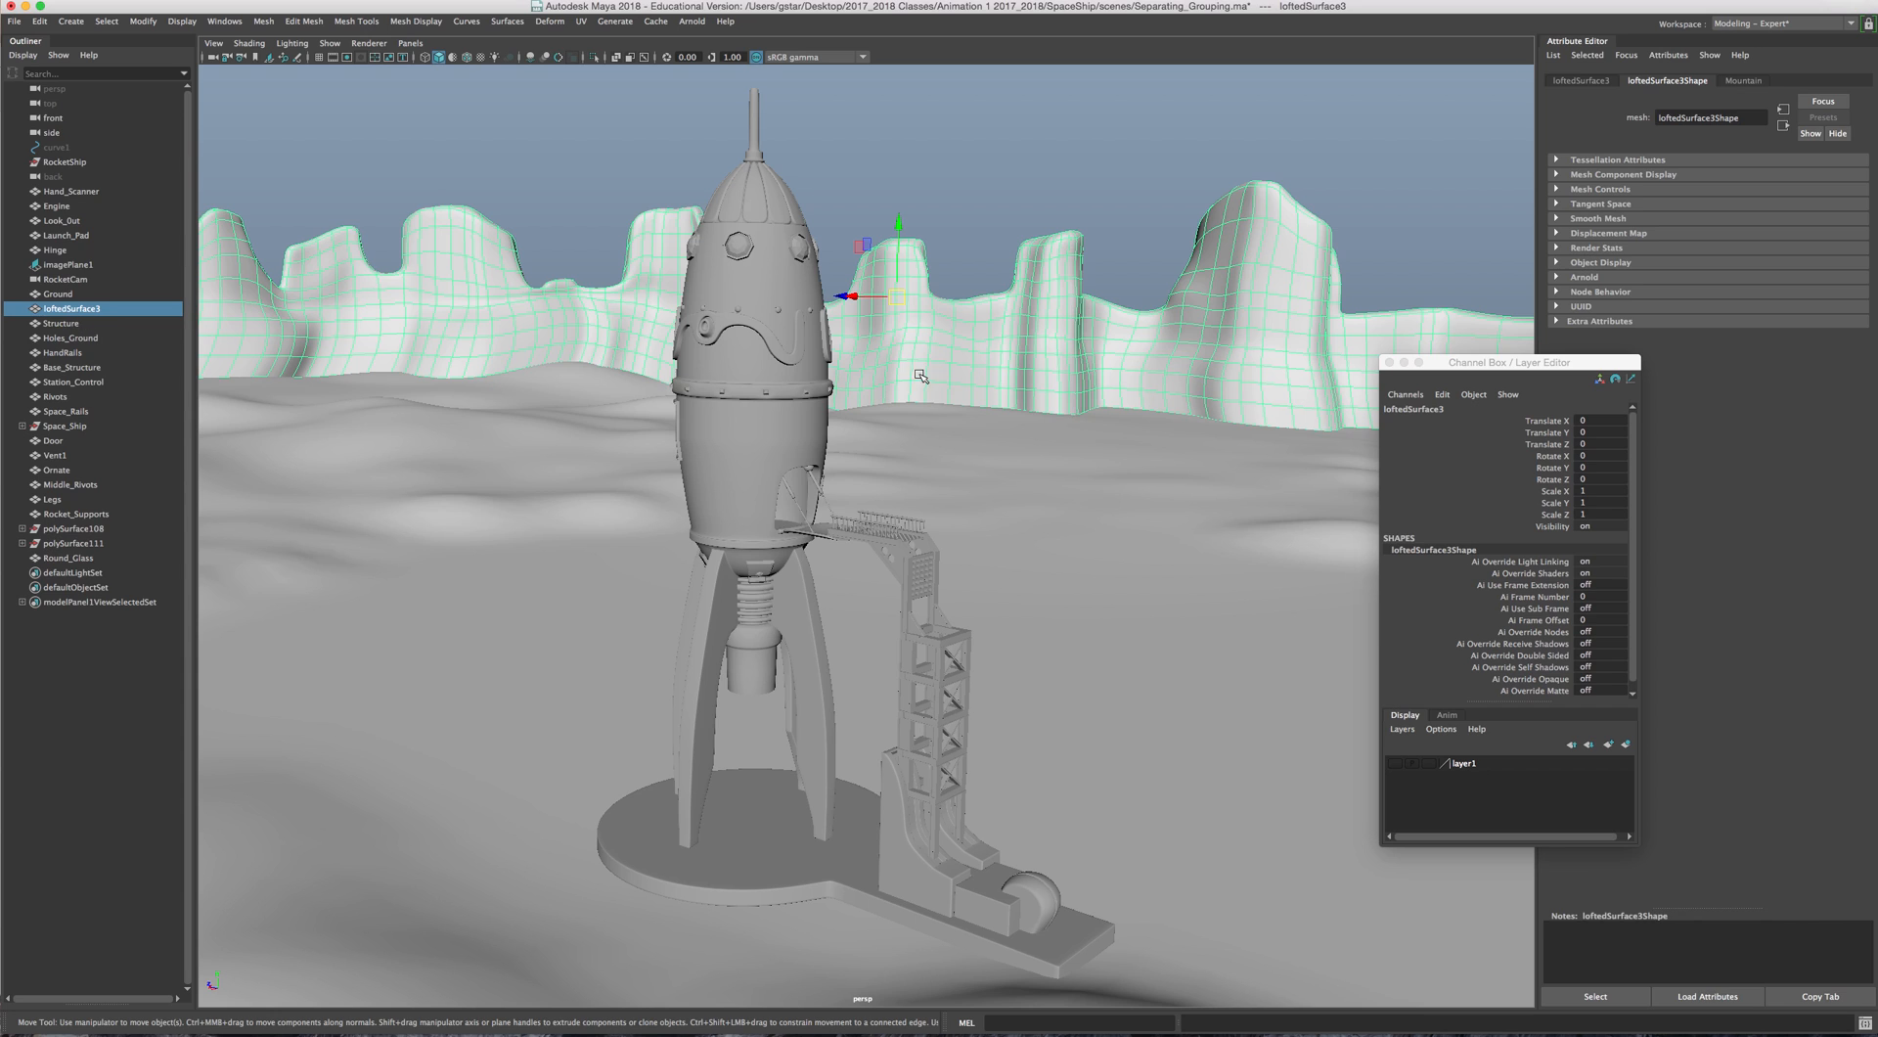
left_click(1427, 412)
type("Mount")
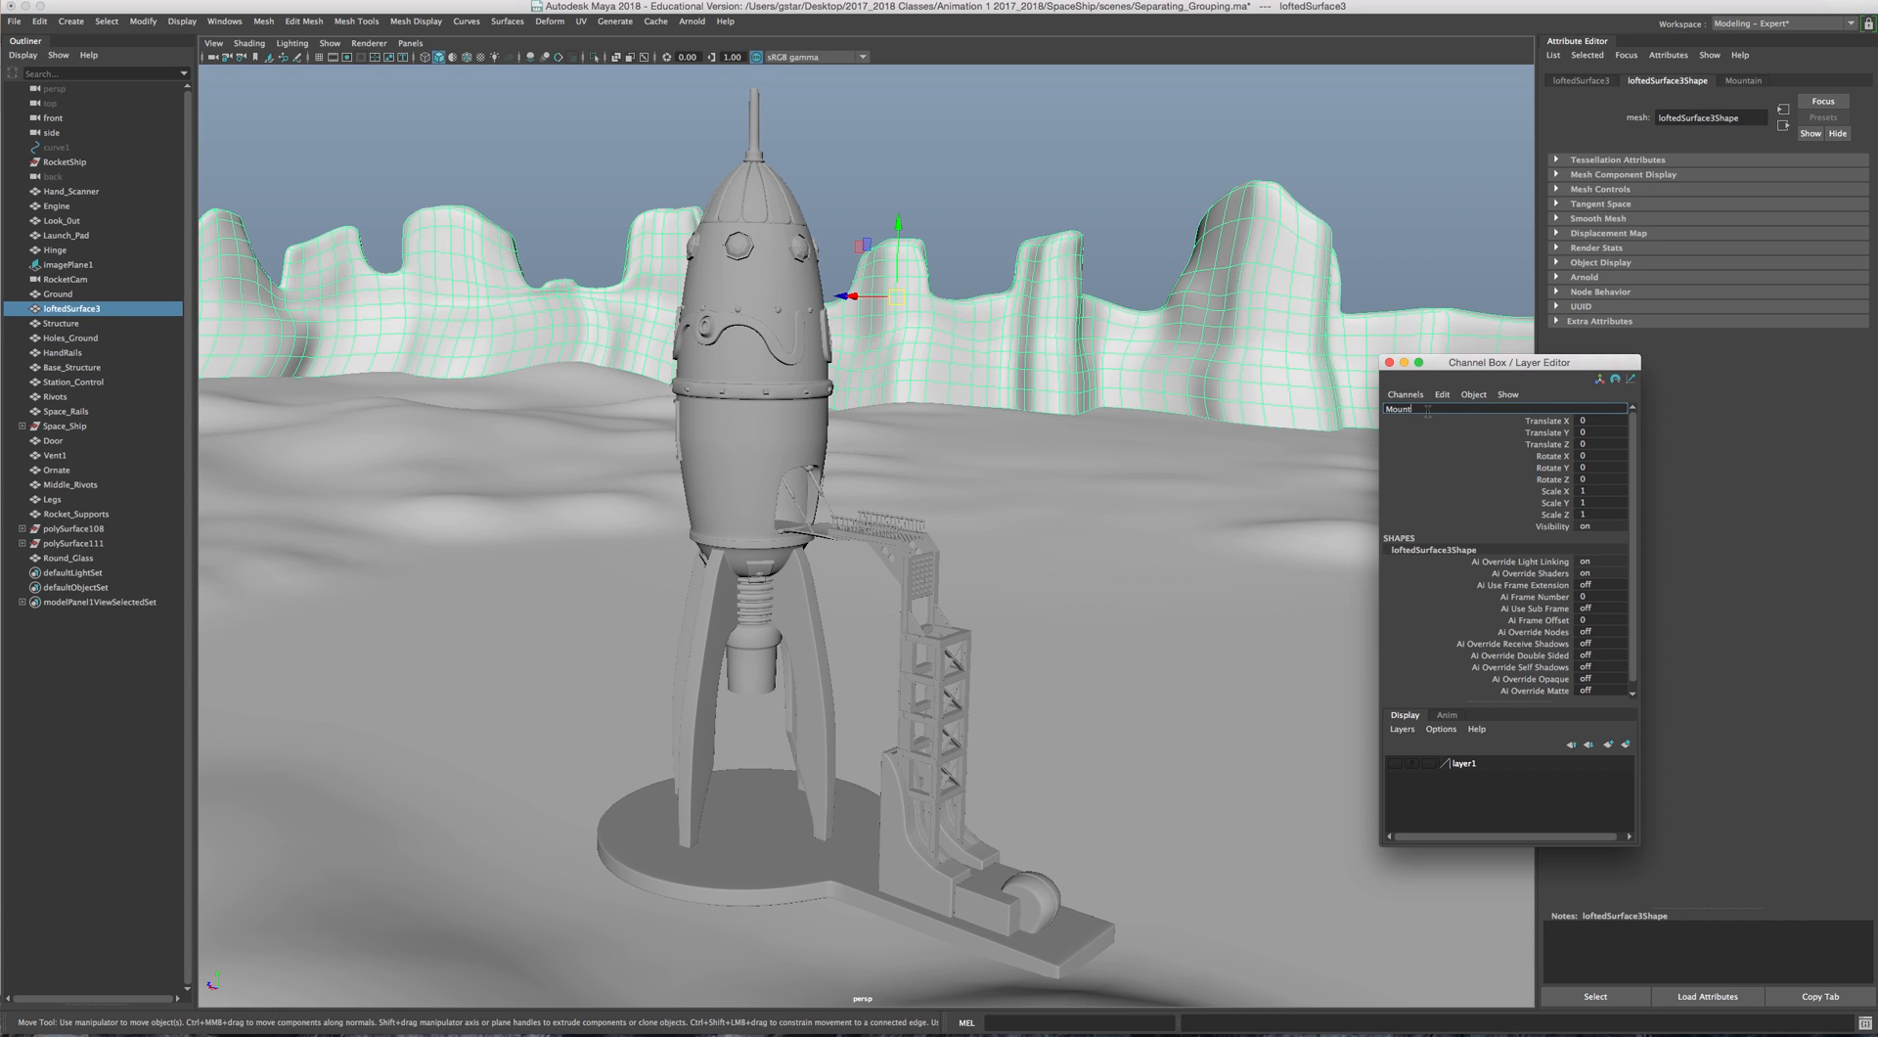
type("ain")
key("Return")
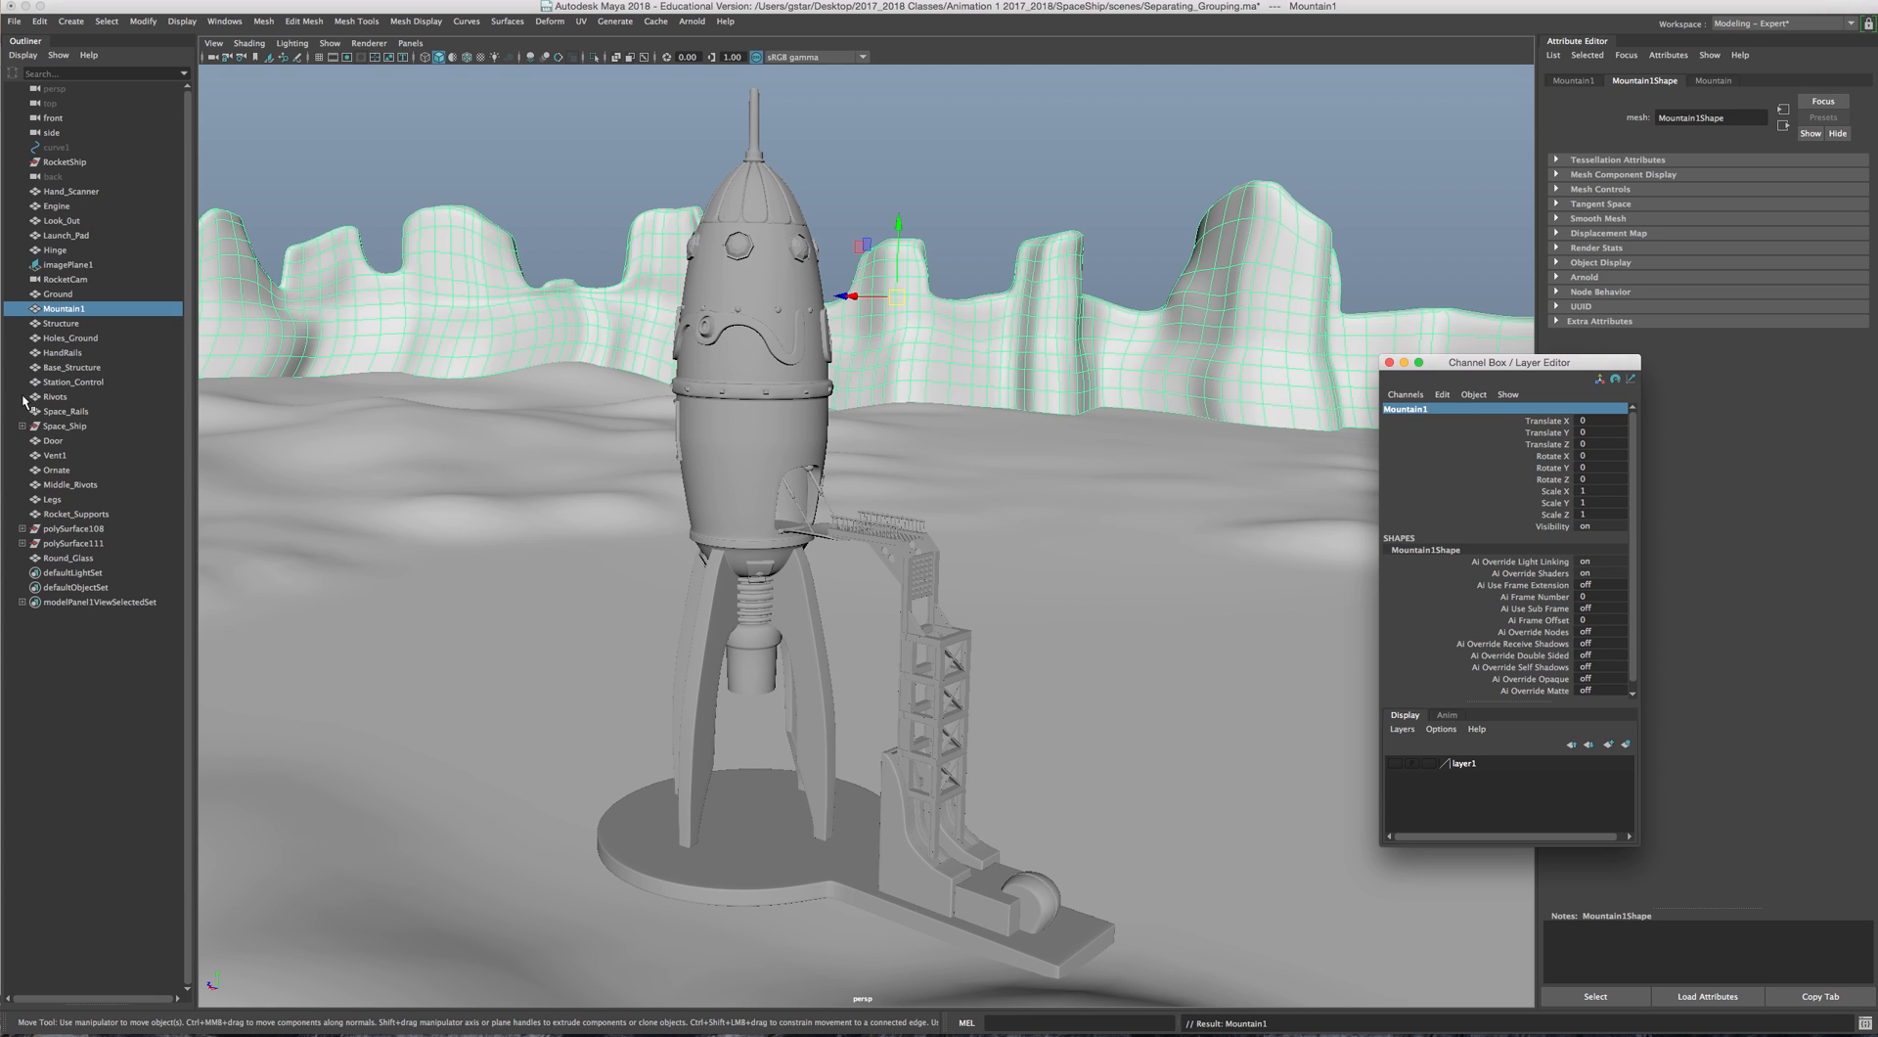
Step: Move Interior out of the nested Space_Ship hierarchy to the top level and delete the leftover Space_Ship group
left_click(22, 426)
left_click(73, 441)
left_click(31, 441)
left_click(49, 456)
left_click(39, 456)
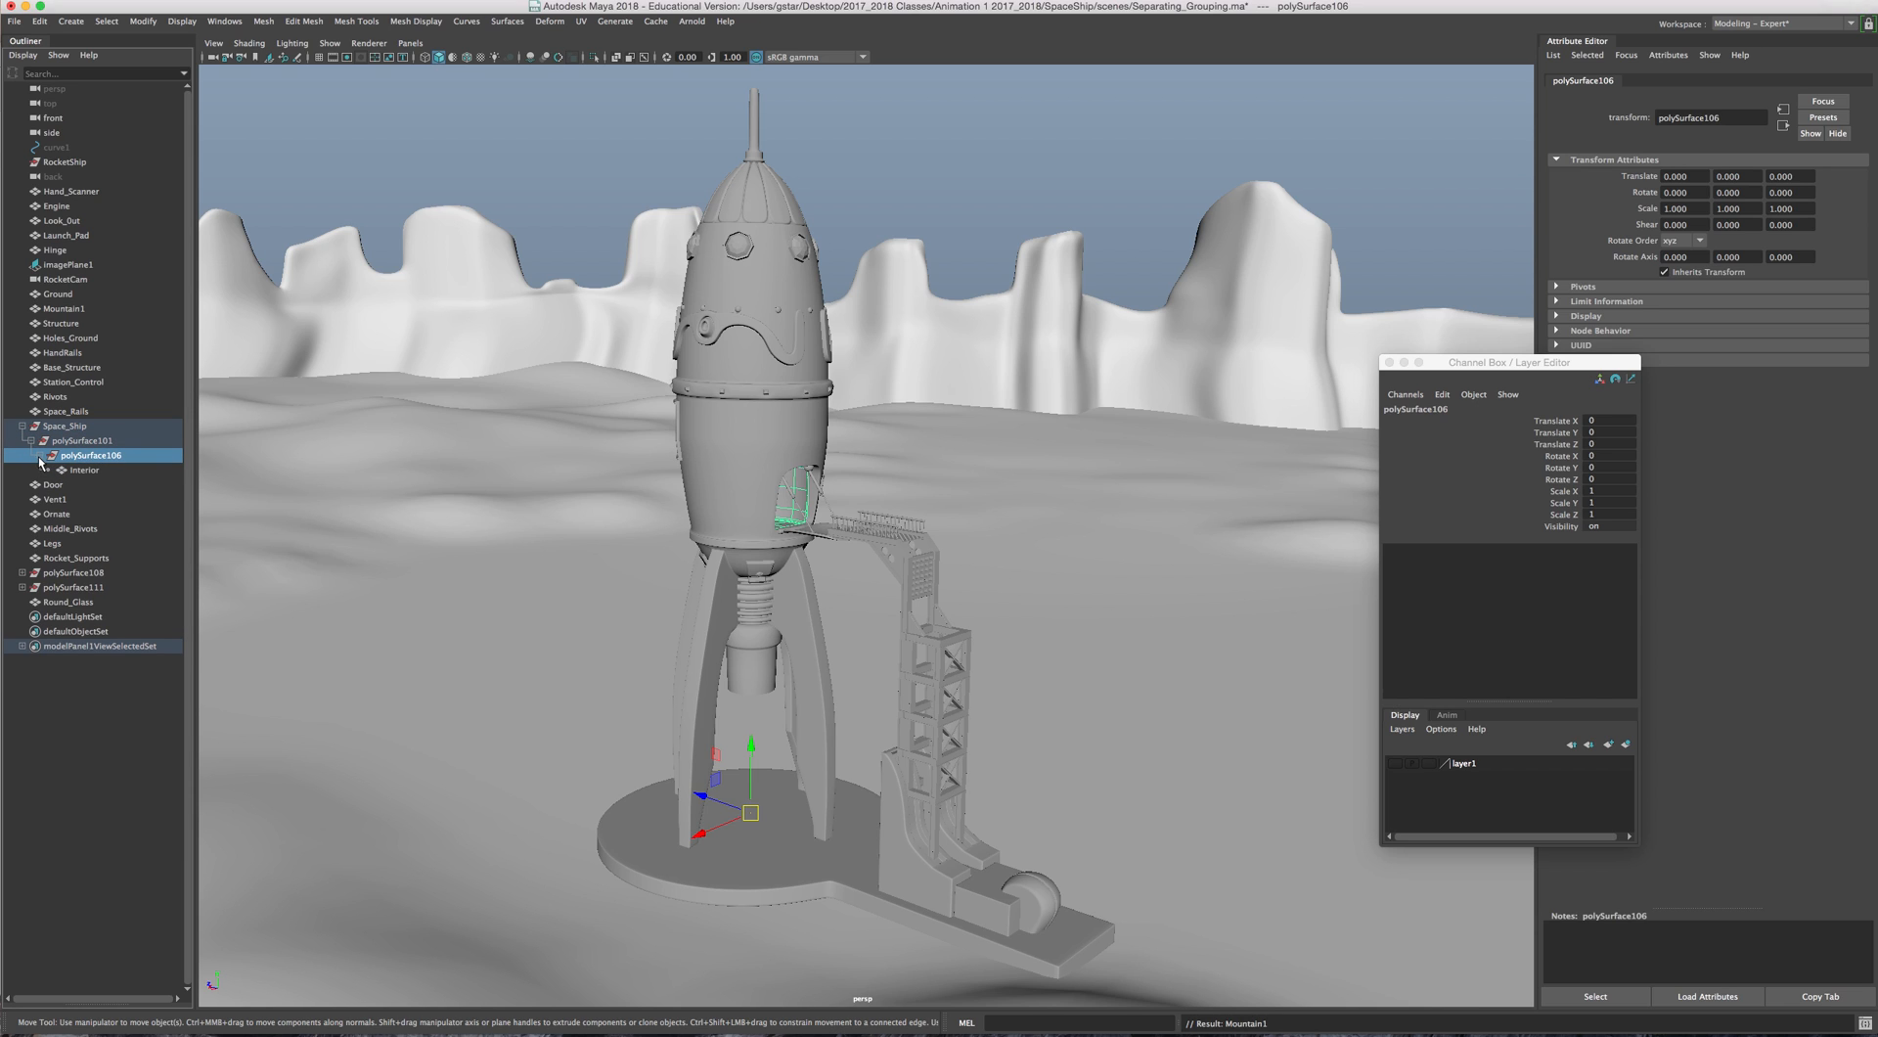
left_click(74, 471)
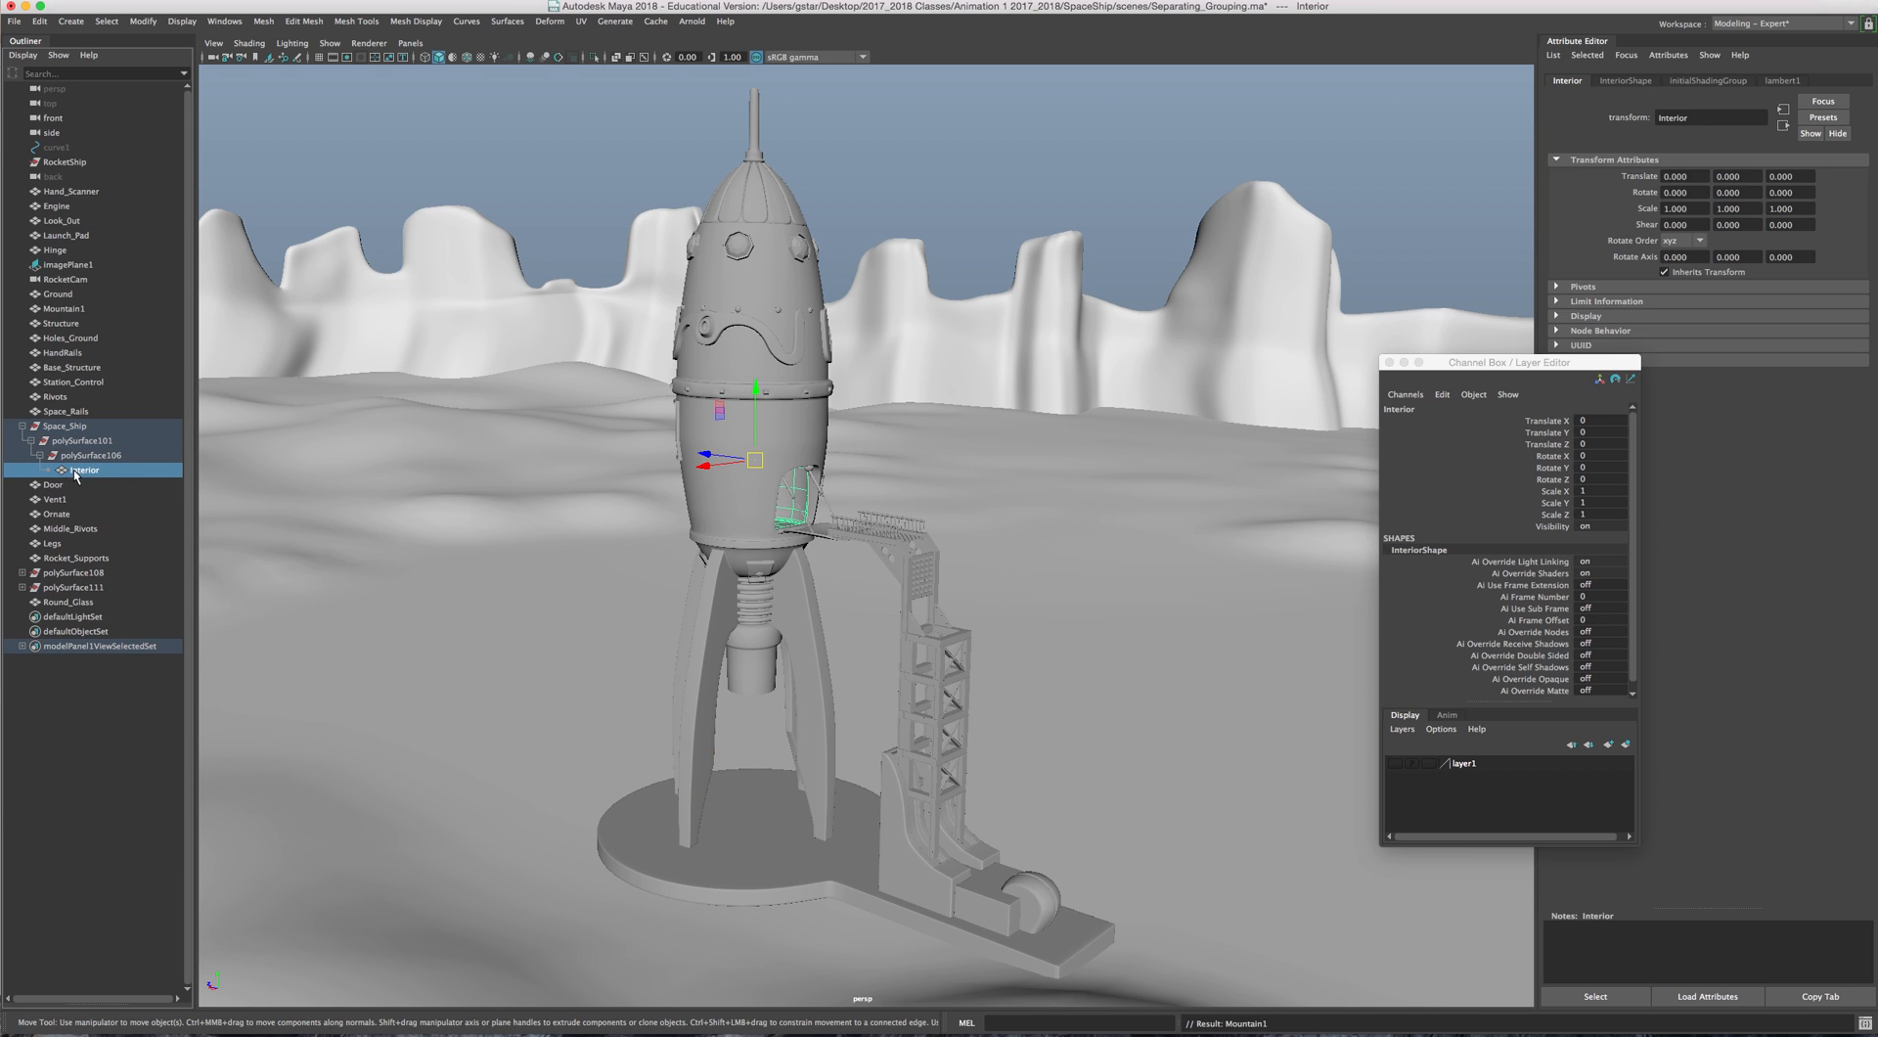
left_click_drag(89, 478, 66, 368)
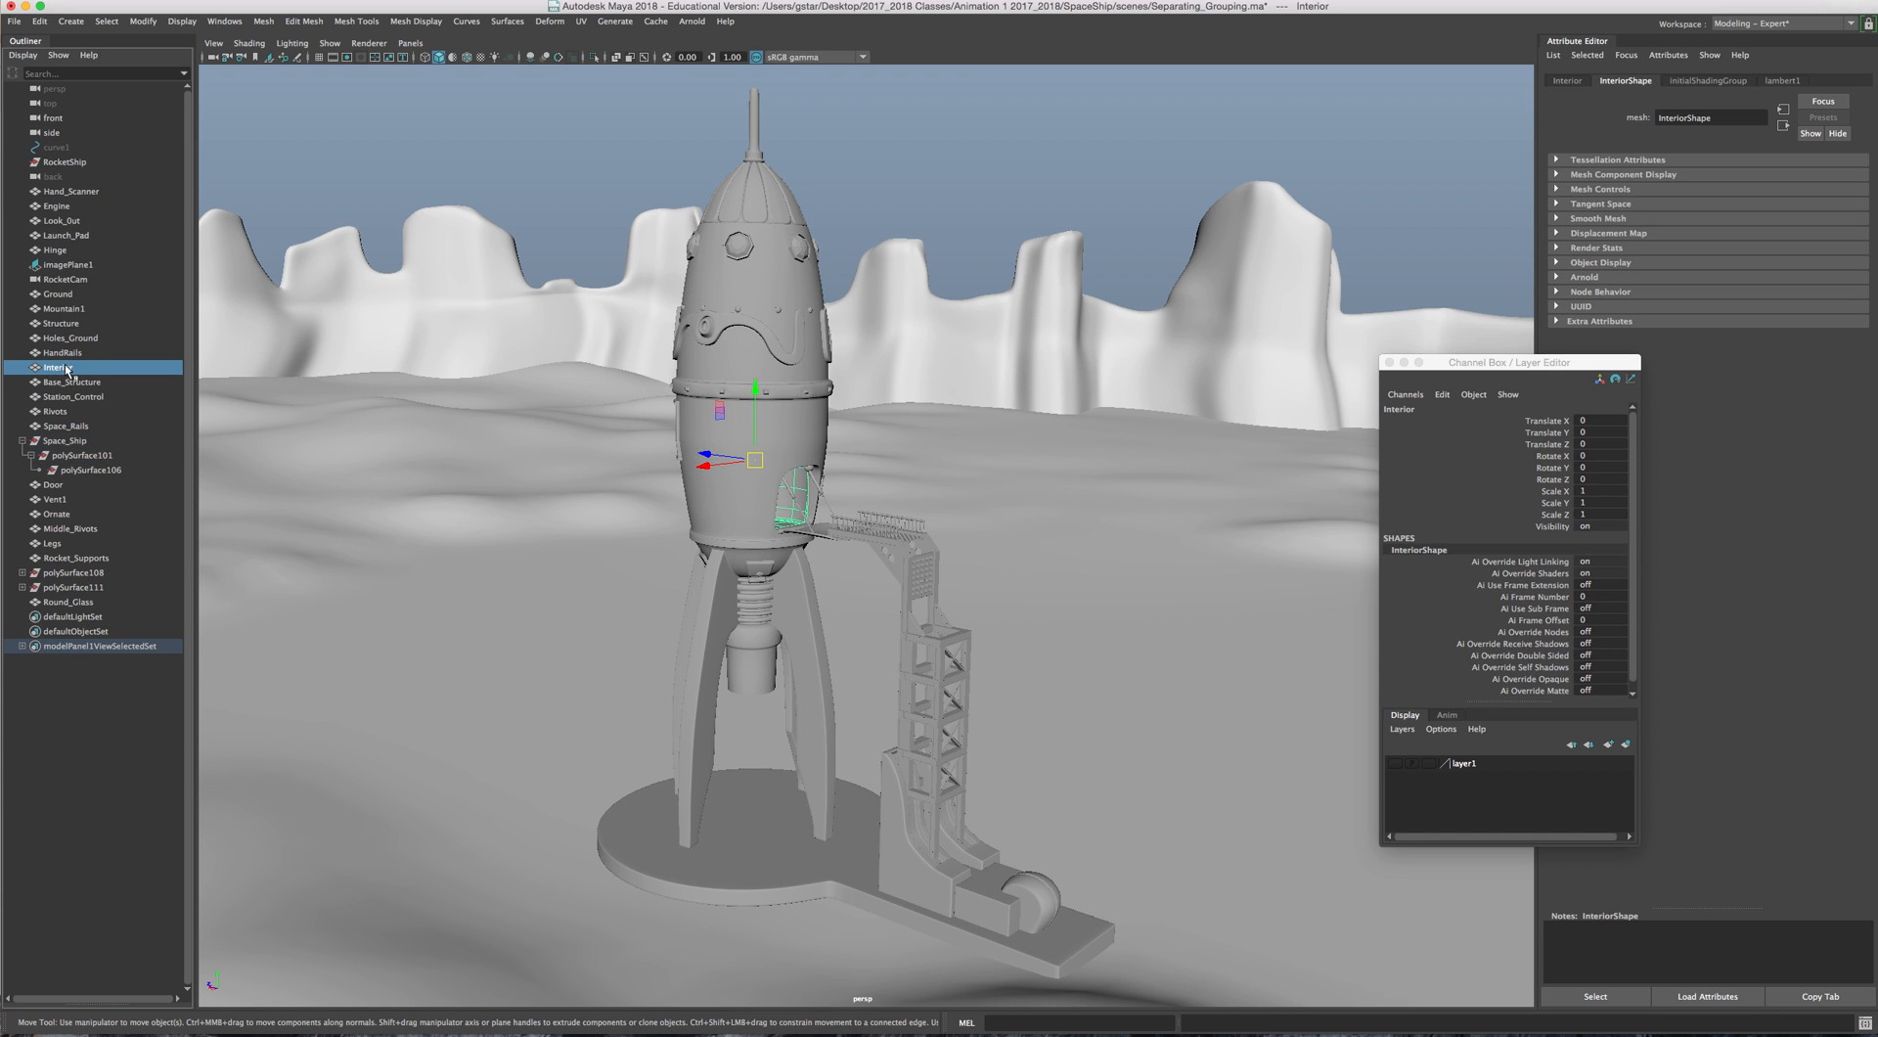
left_click(63, 442)
left_click_drag(549, 492, 583, 499, "alt")
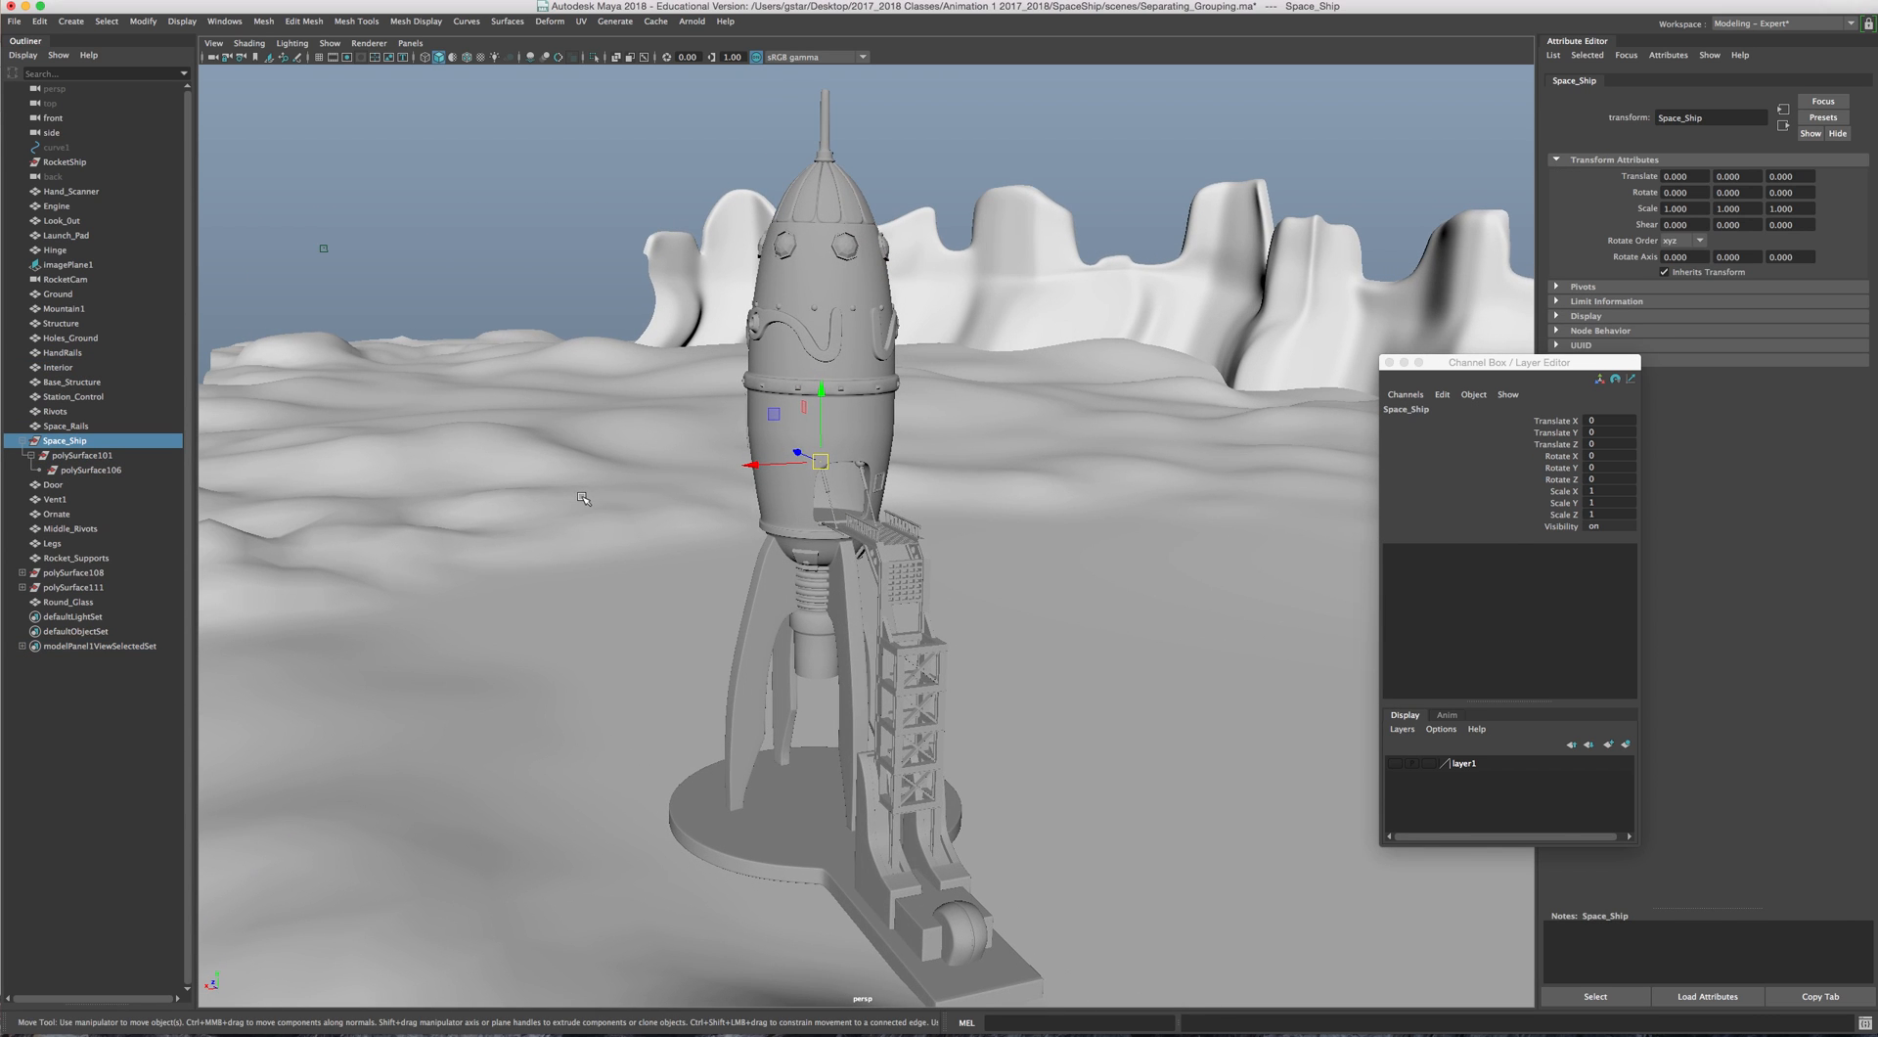
key("Delete")
Step: Move polySurface116 out of the polySurface108 group to the top level and delete the emptied group
left_click(35, 529)
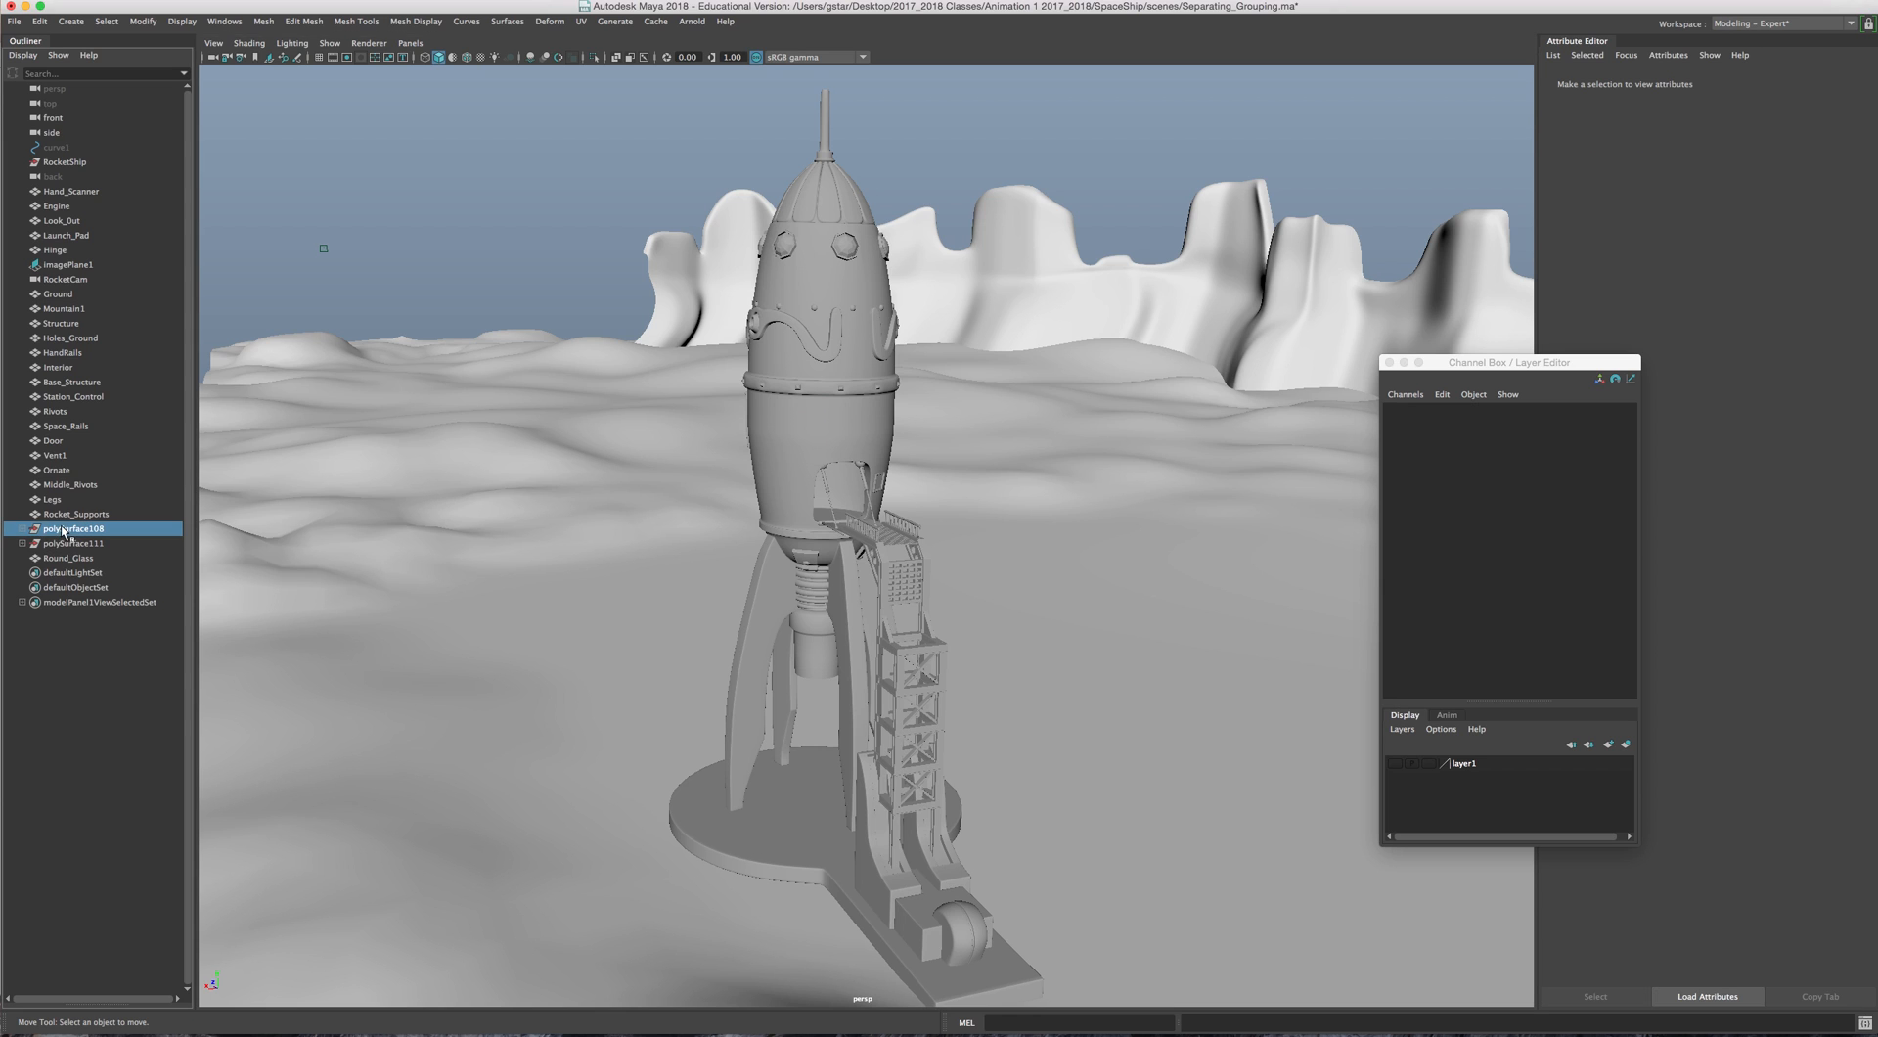
left_click(23, 529)
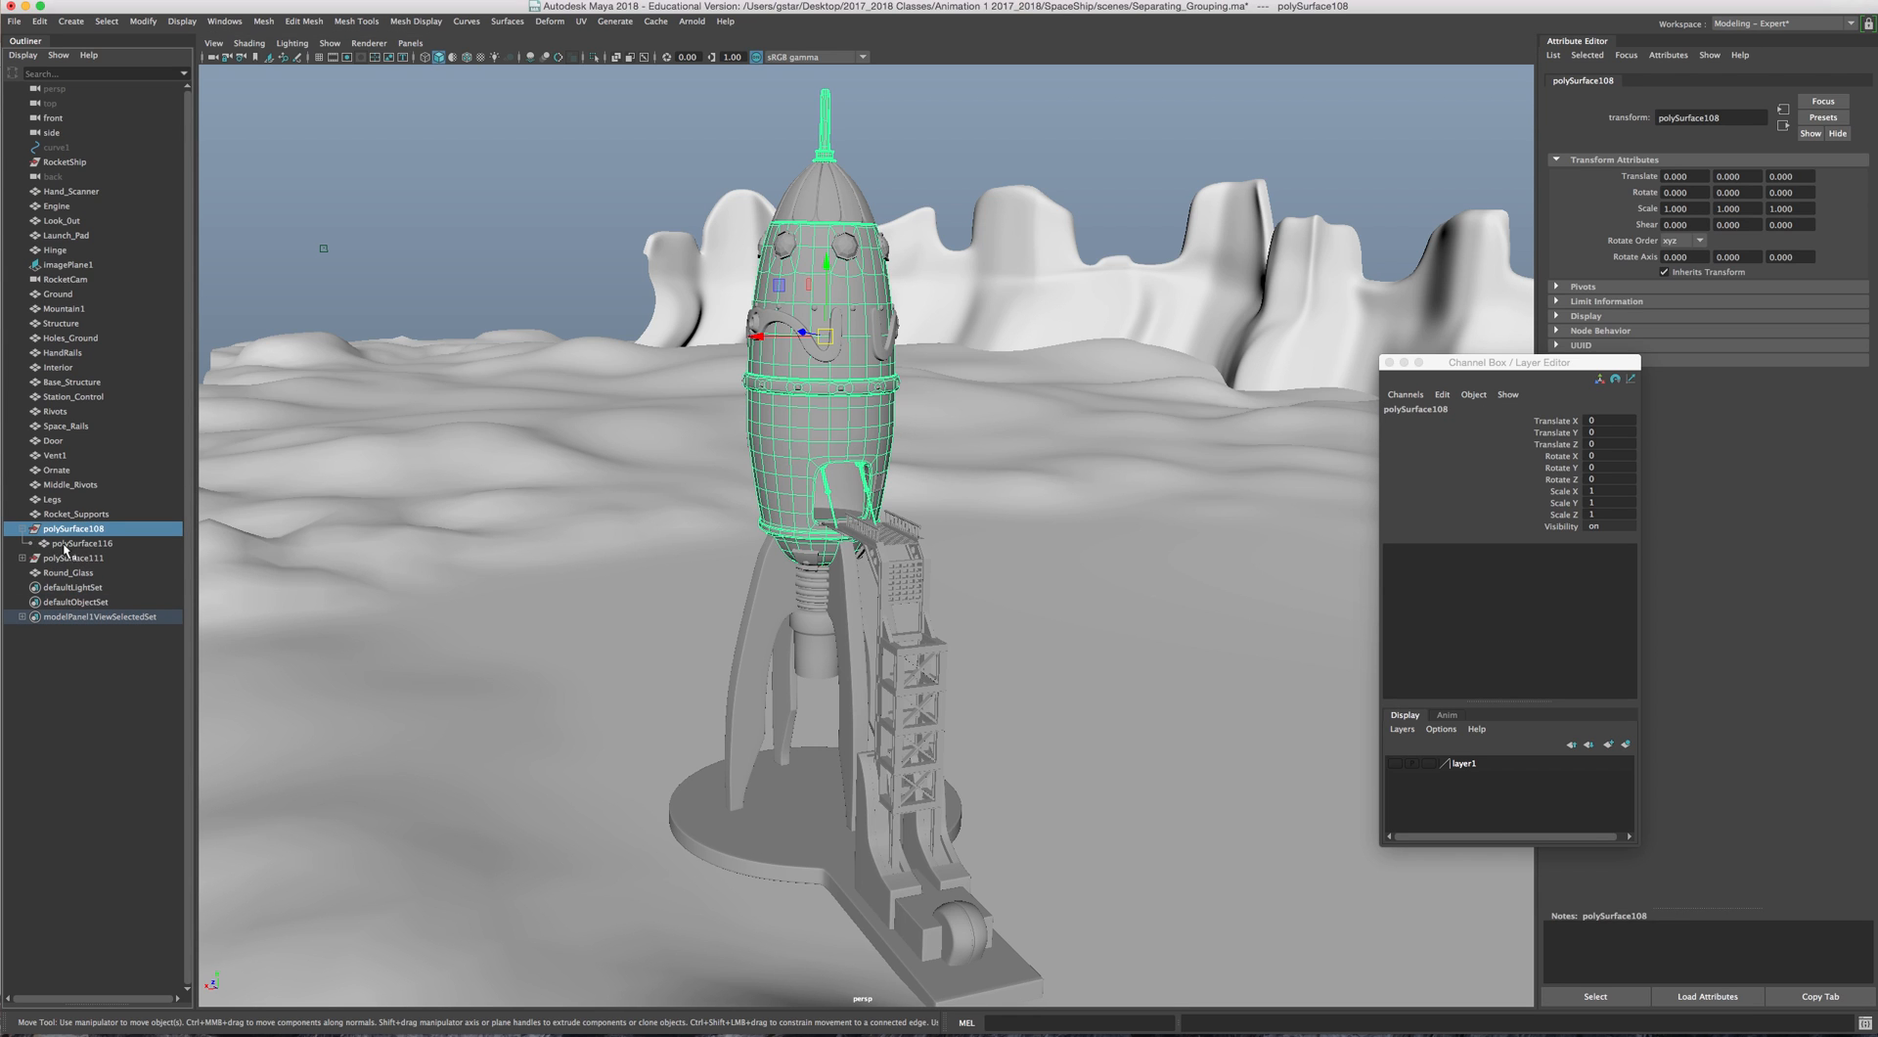
left_click(67, 545)
left_click_drag(82, 549, 51, 460)
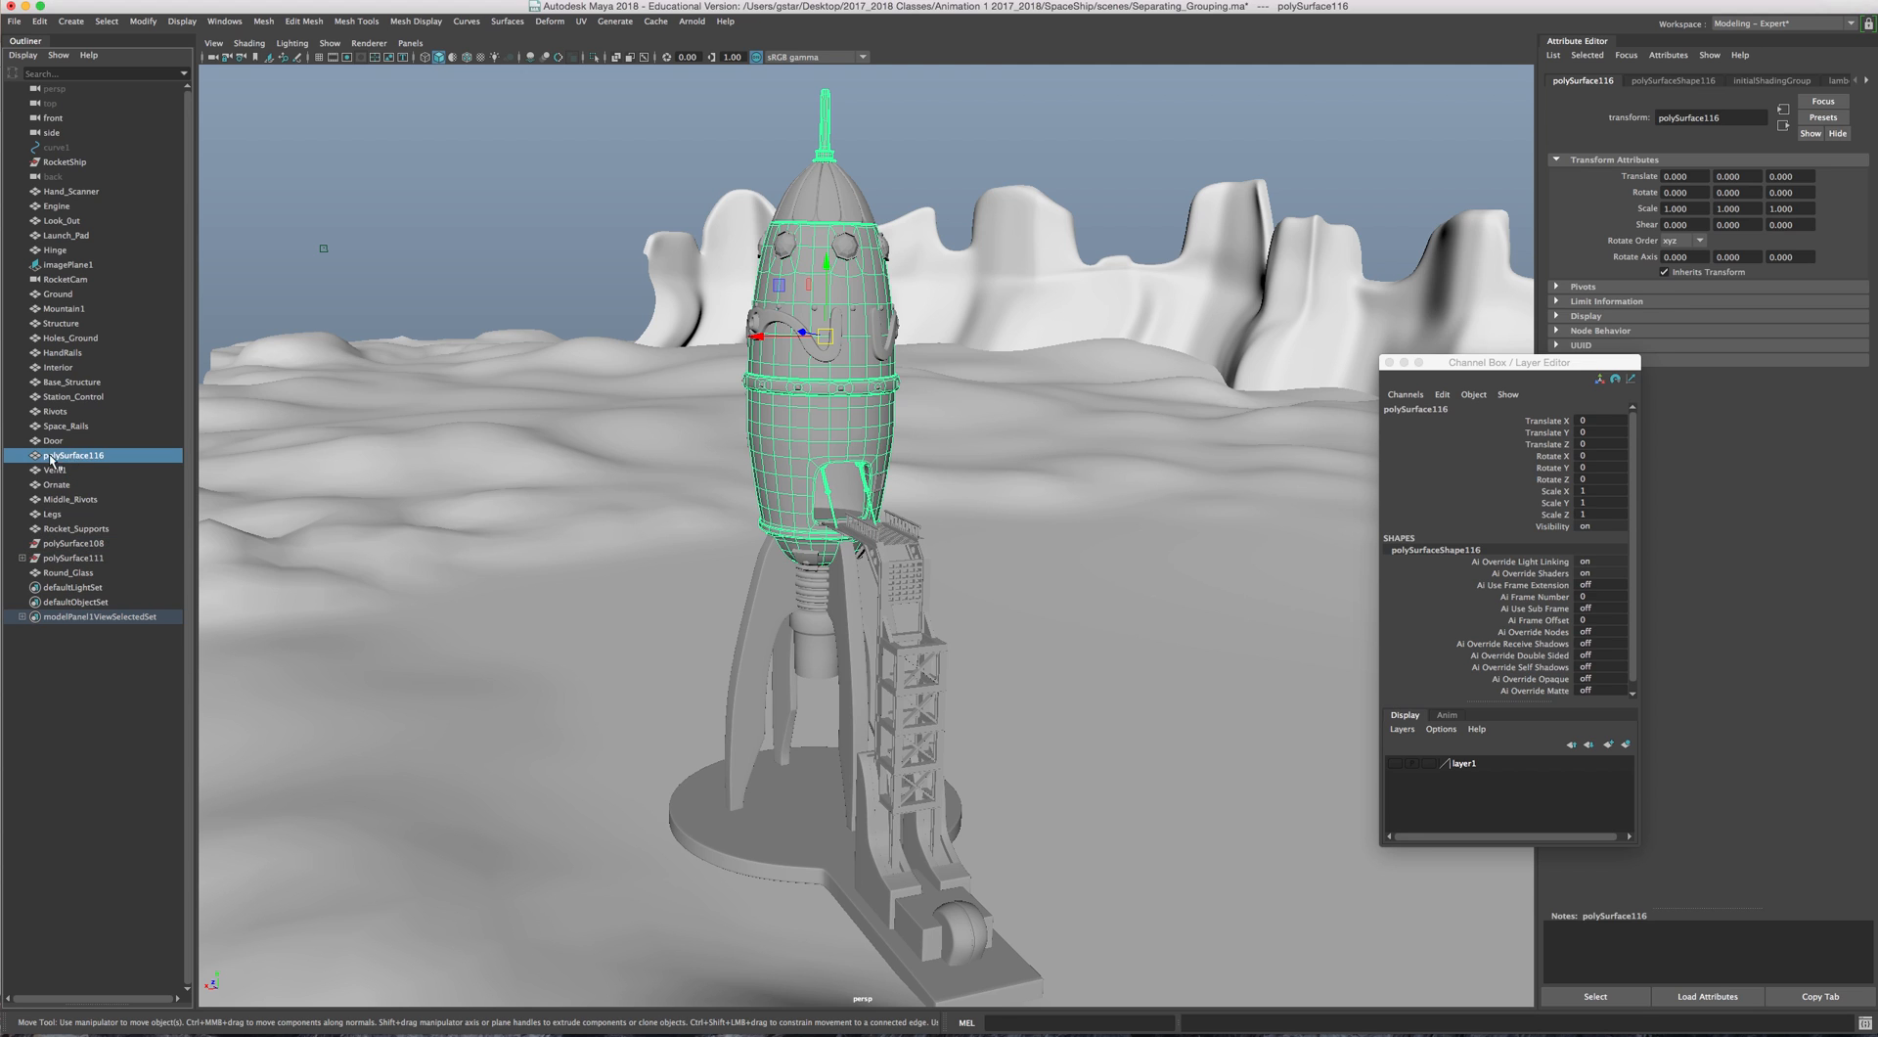
left_click(58, 542)
key("Delete")
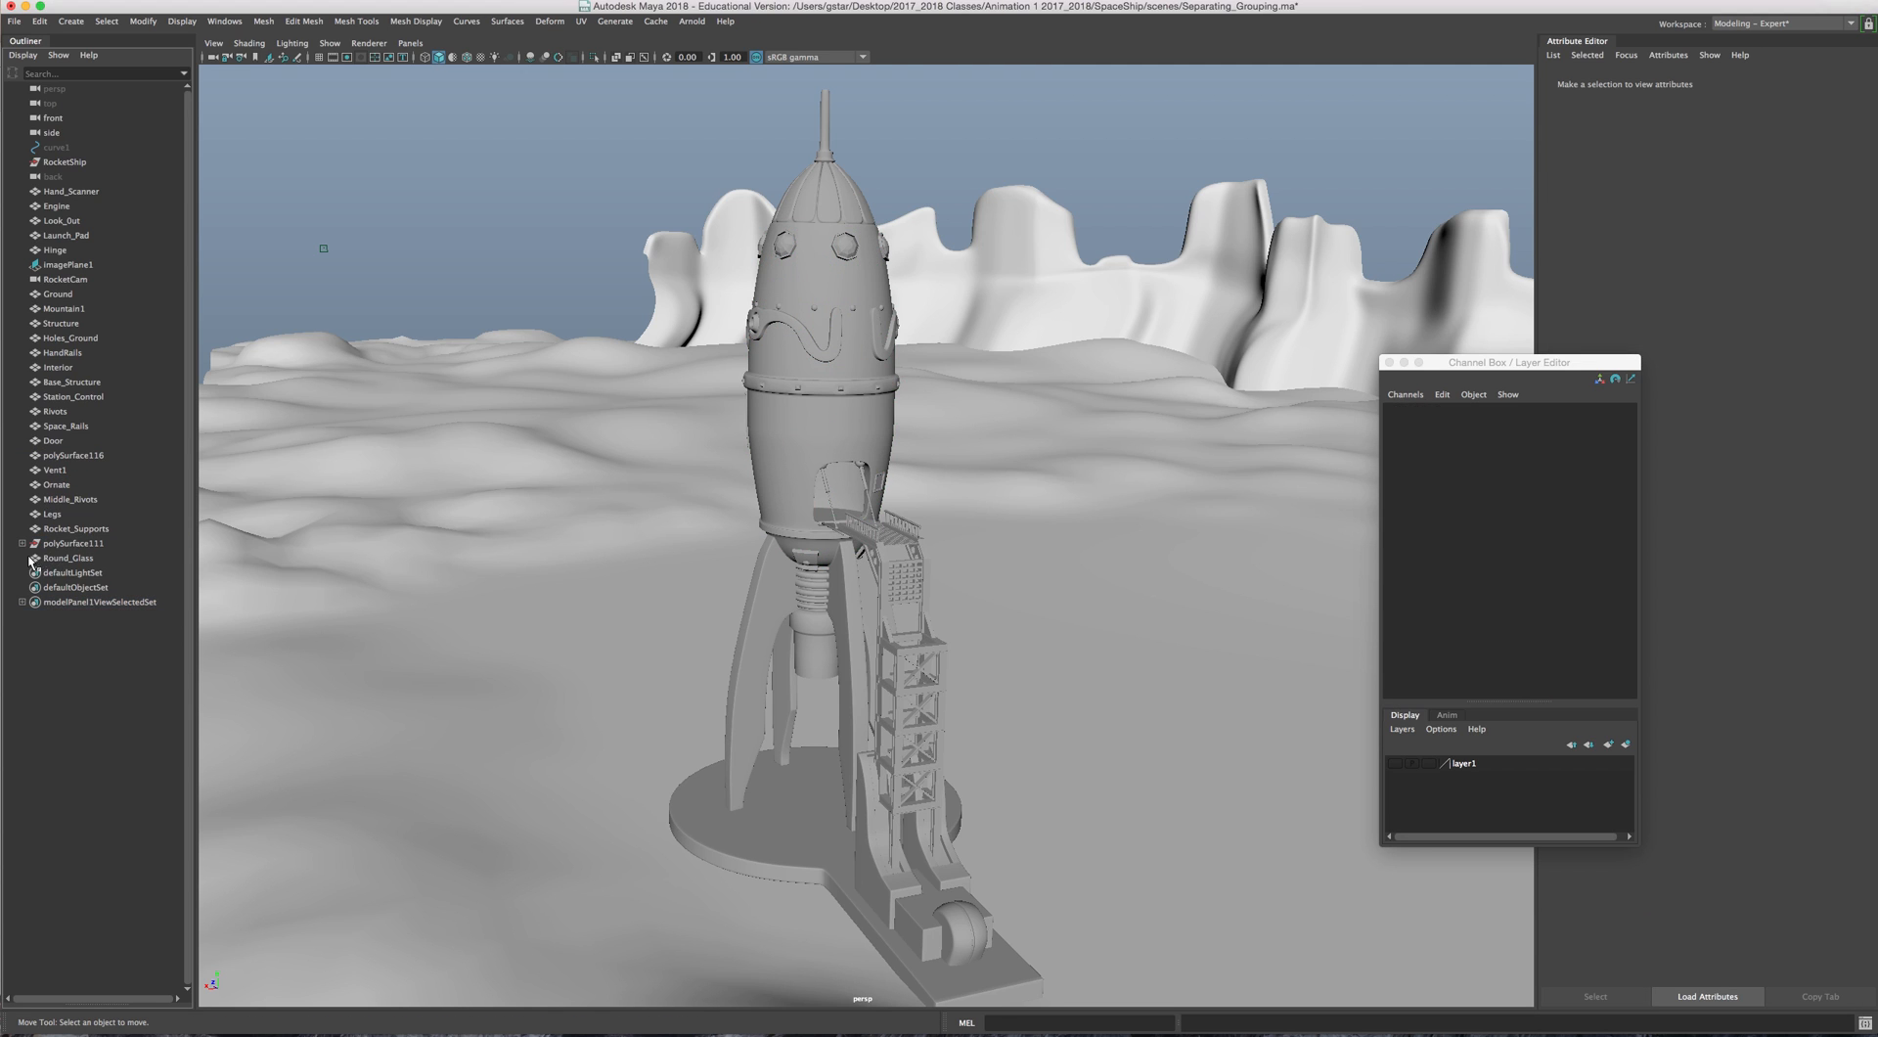
Step: Move Chrome_Windowcase out of the polySurface111 group to the top level and delete the emptied group
left_click(23, 544)
left_click(72, 559)
middle_click_drag(83, 561, 71, 488)
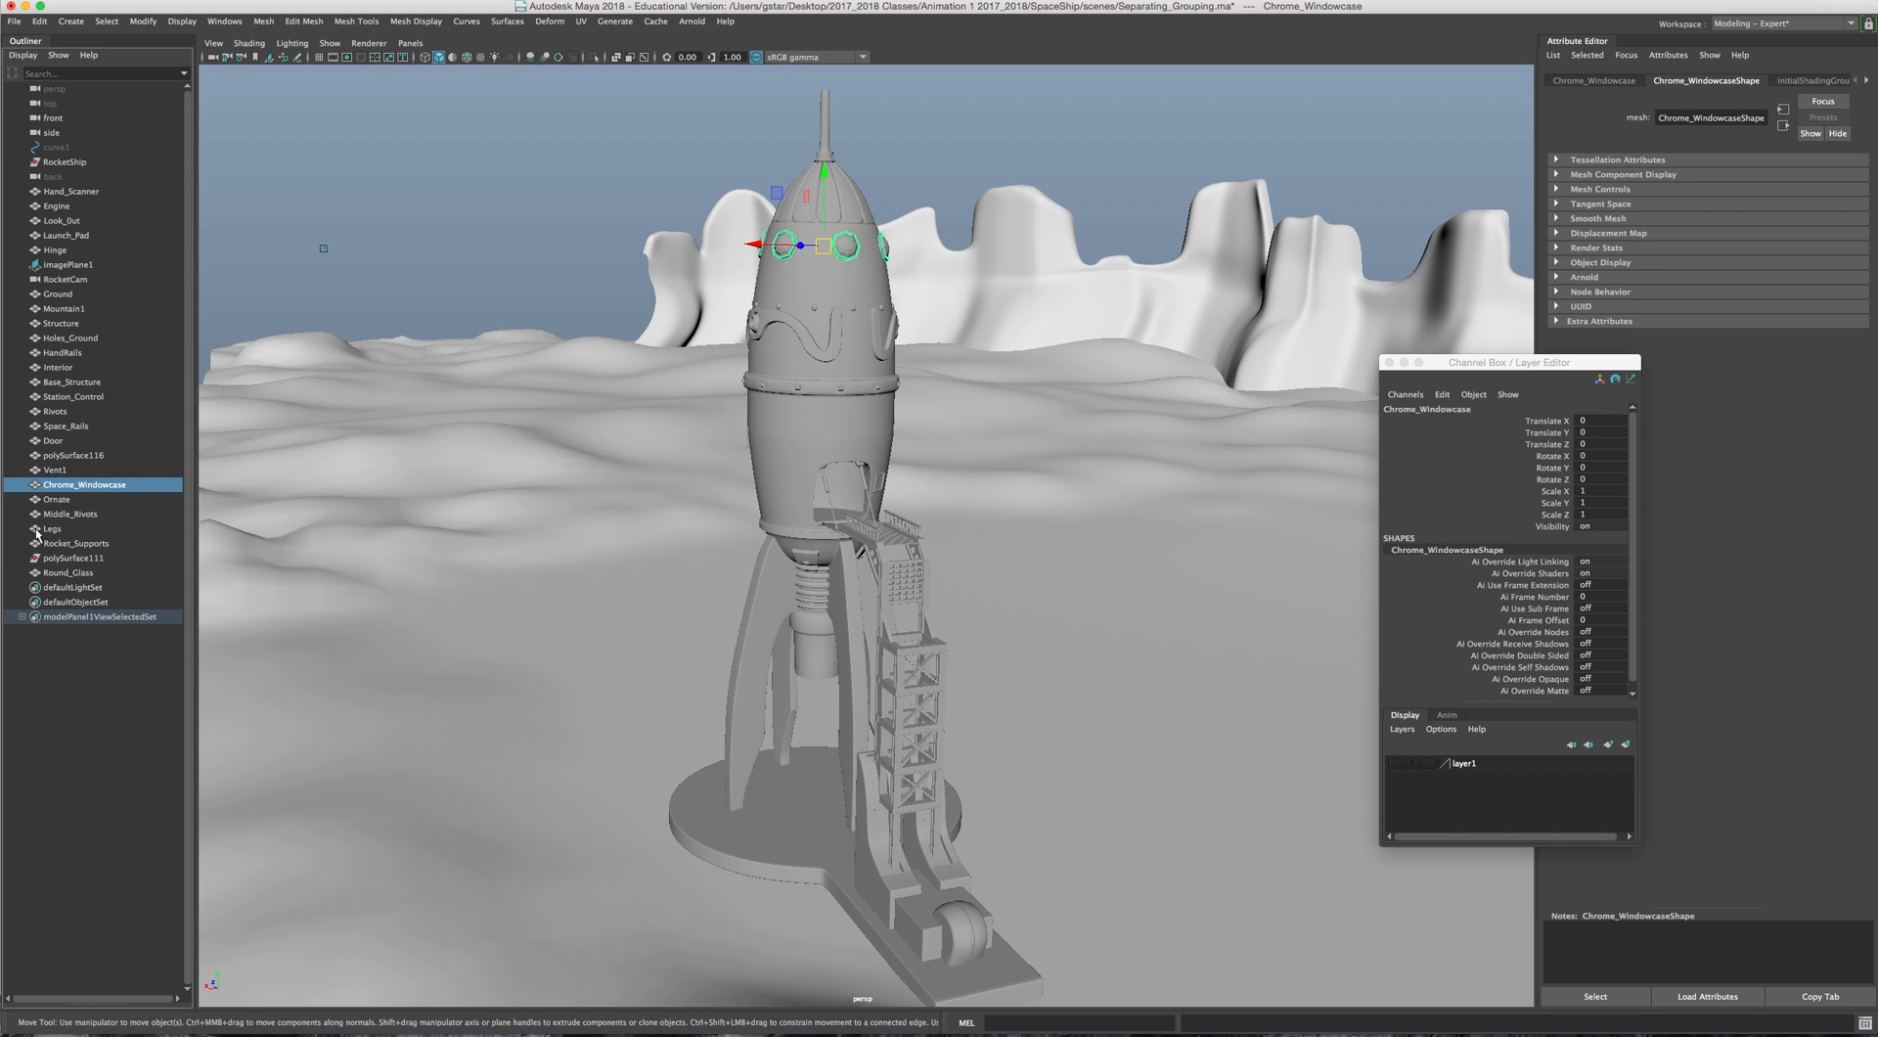
left_click(54, 559)
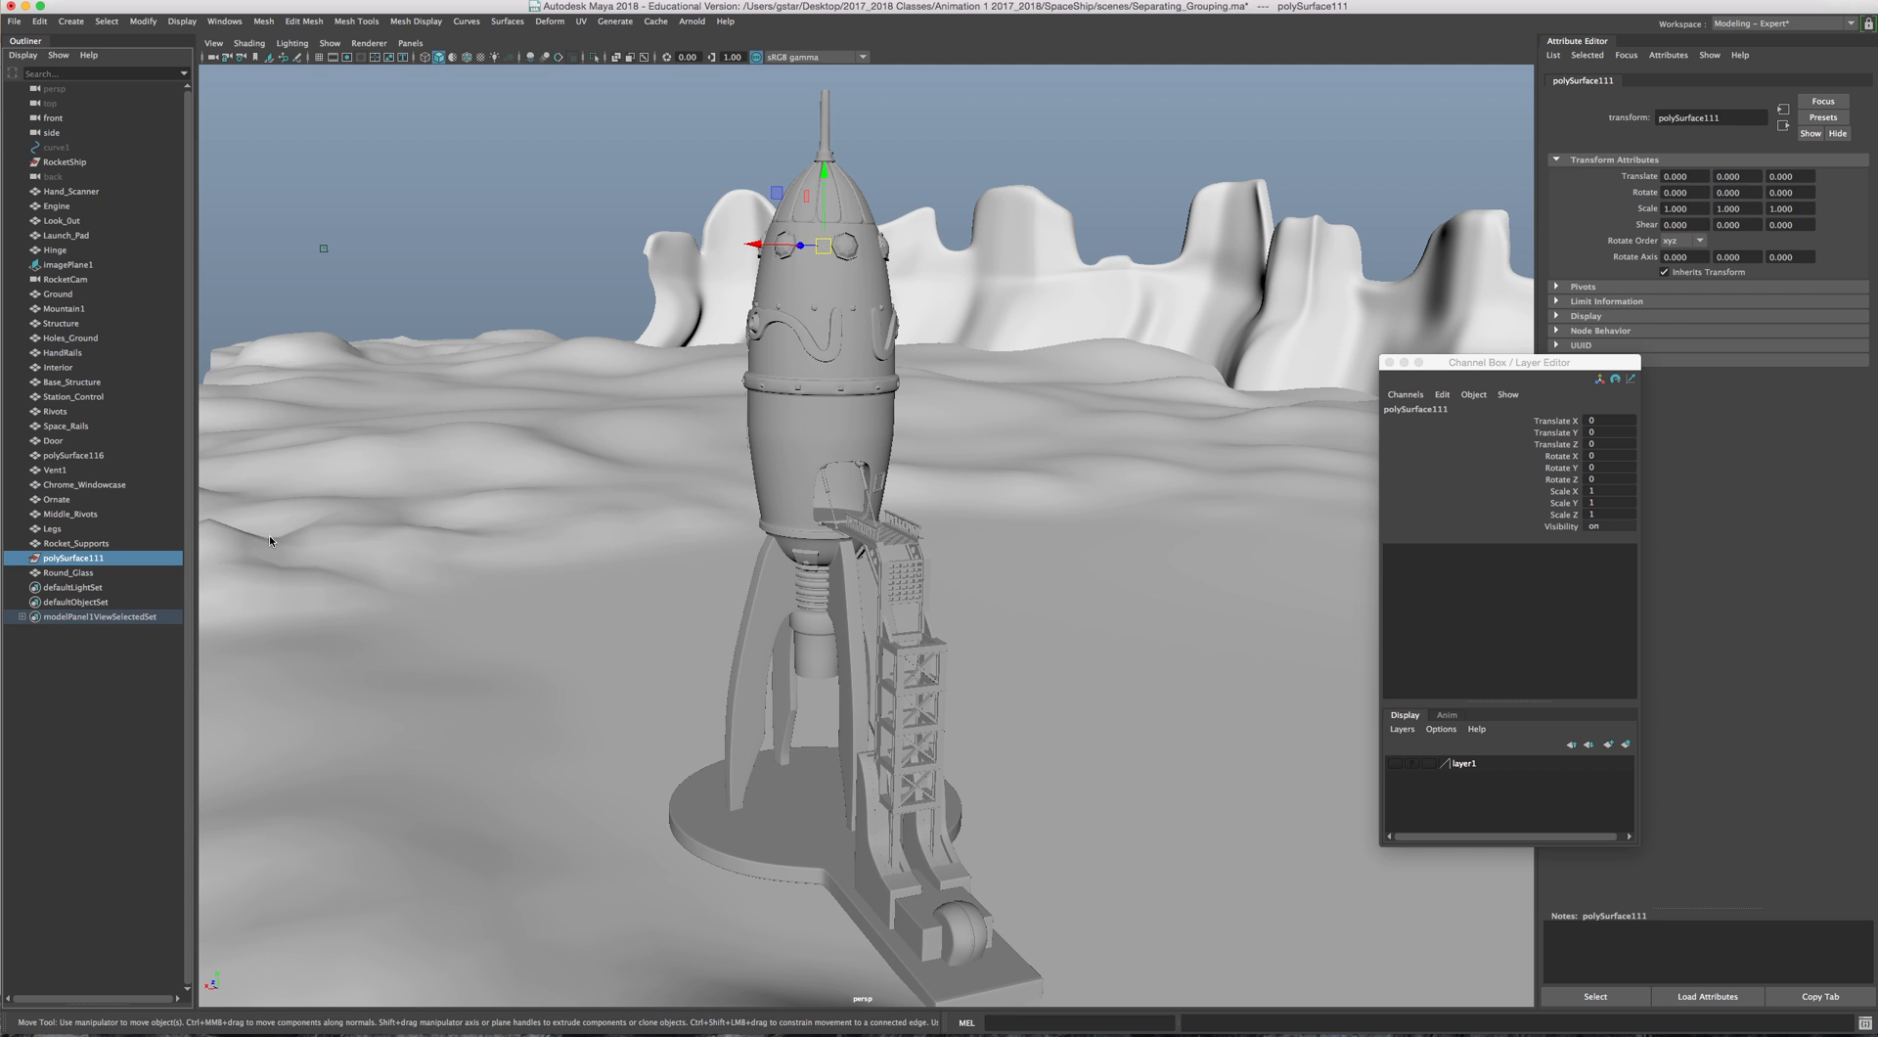
key("Delete")
Step: Select the rocket body mesh polySurface116 together with Legs and Rocket_Supports
left_click(765, 369)
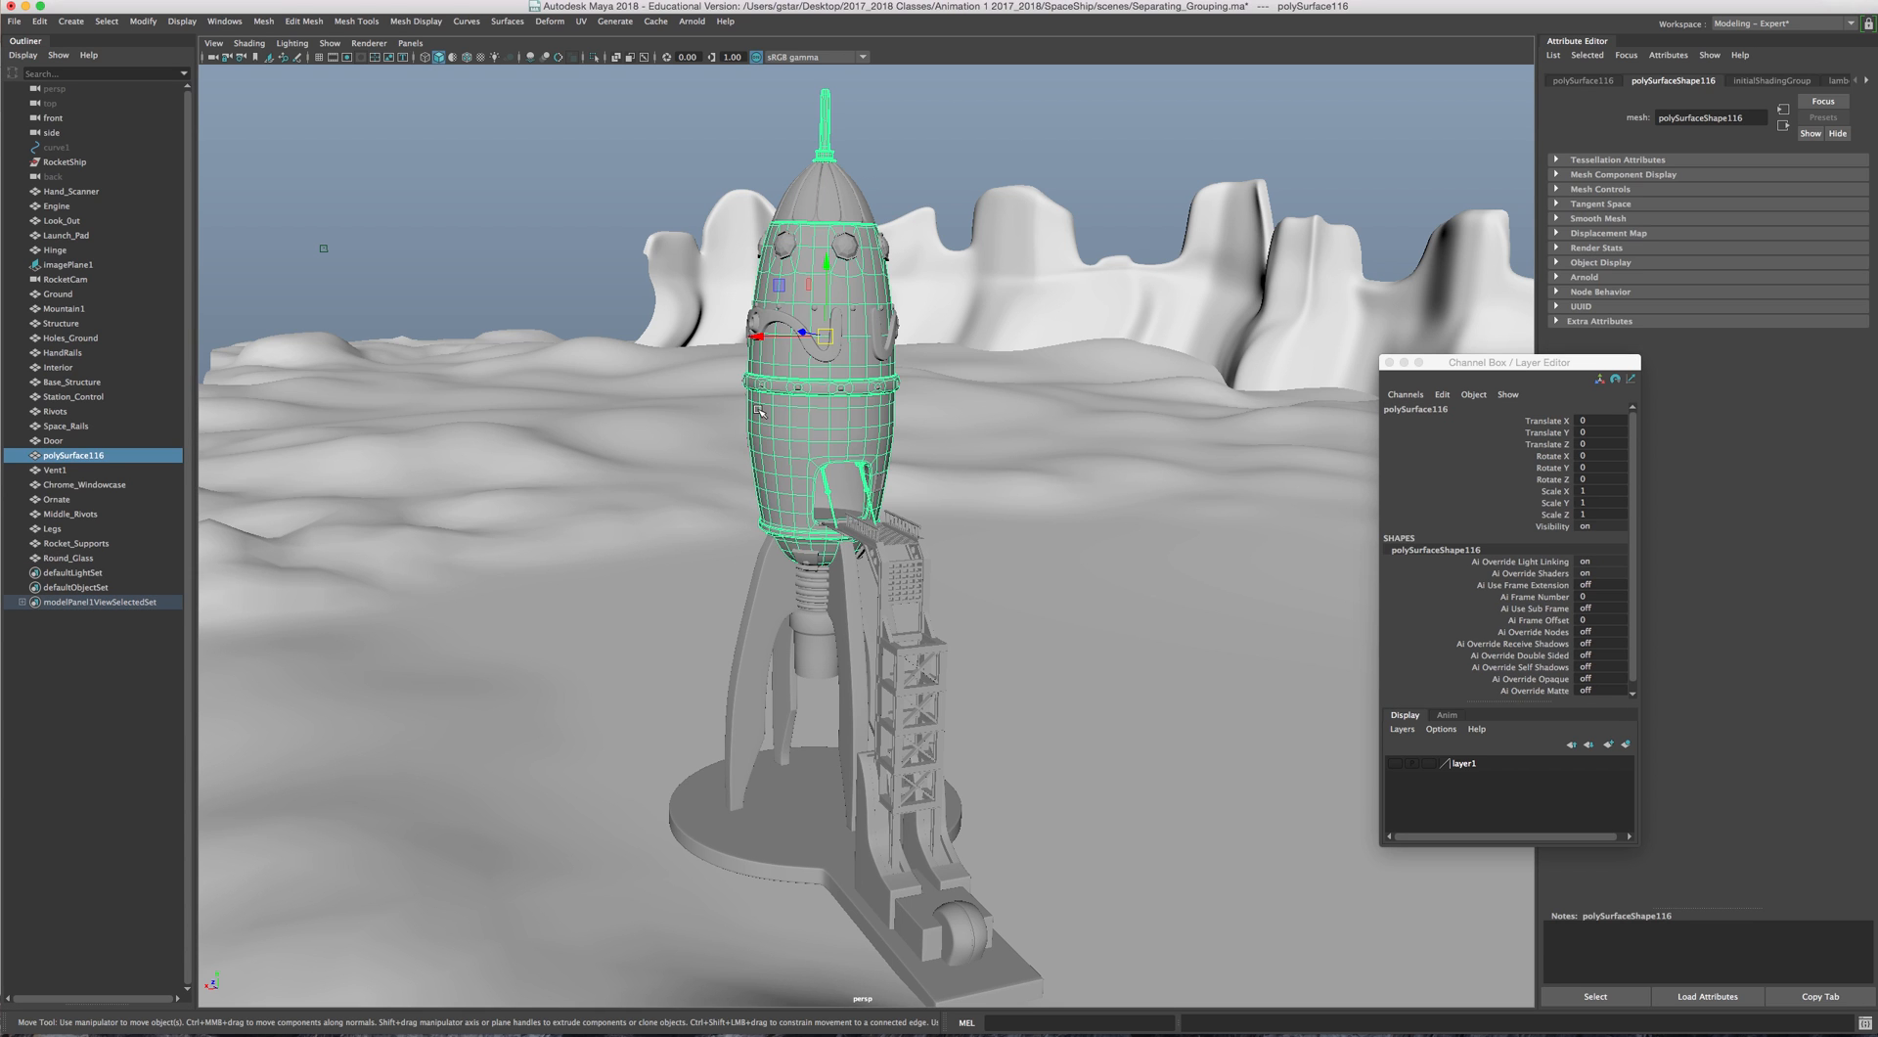
scroll(759, 414, "up", 3)
left_click_drag(758, 413, 825, 418, "alt")
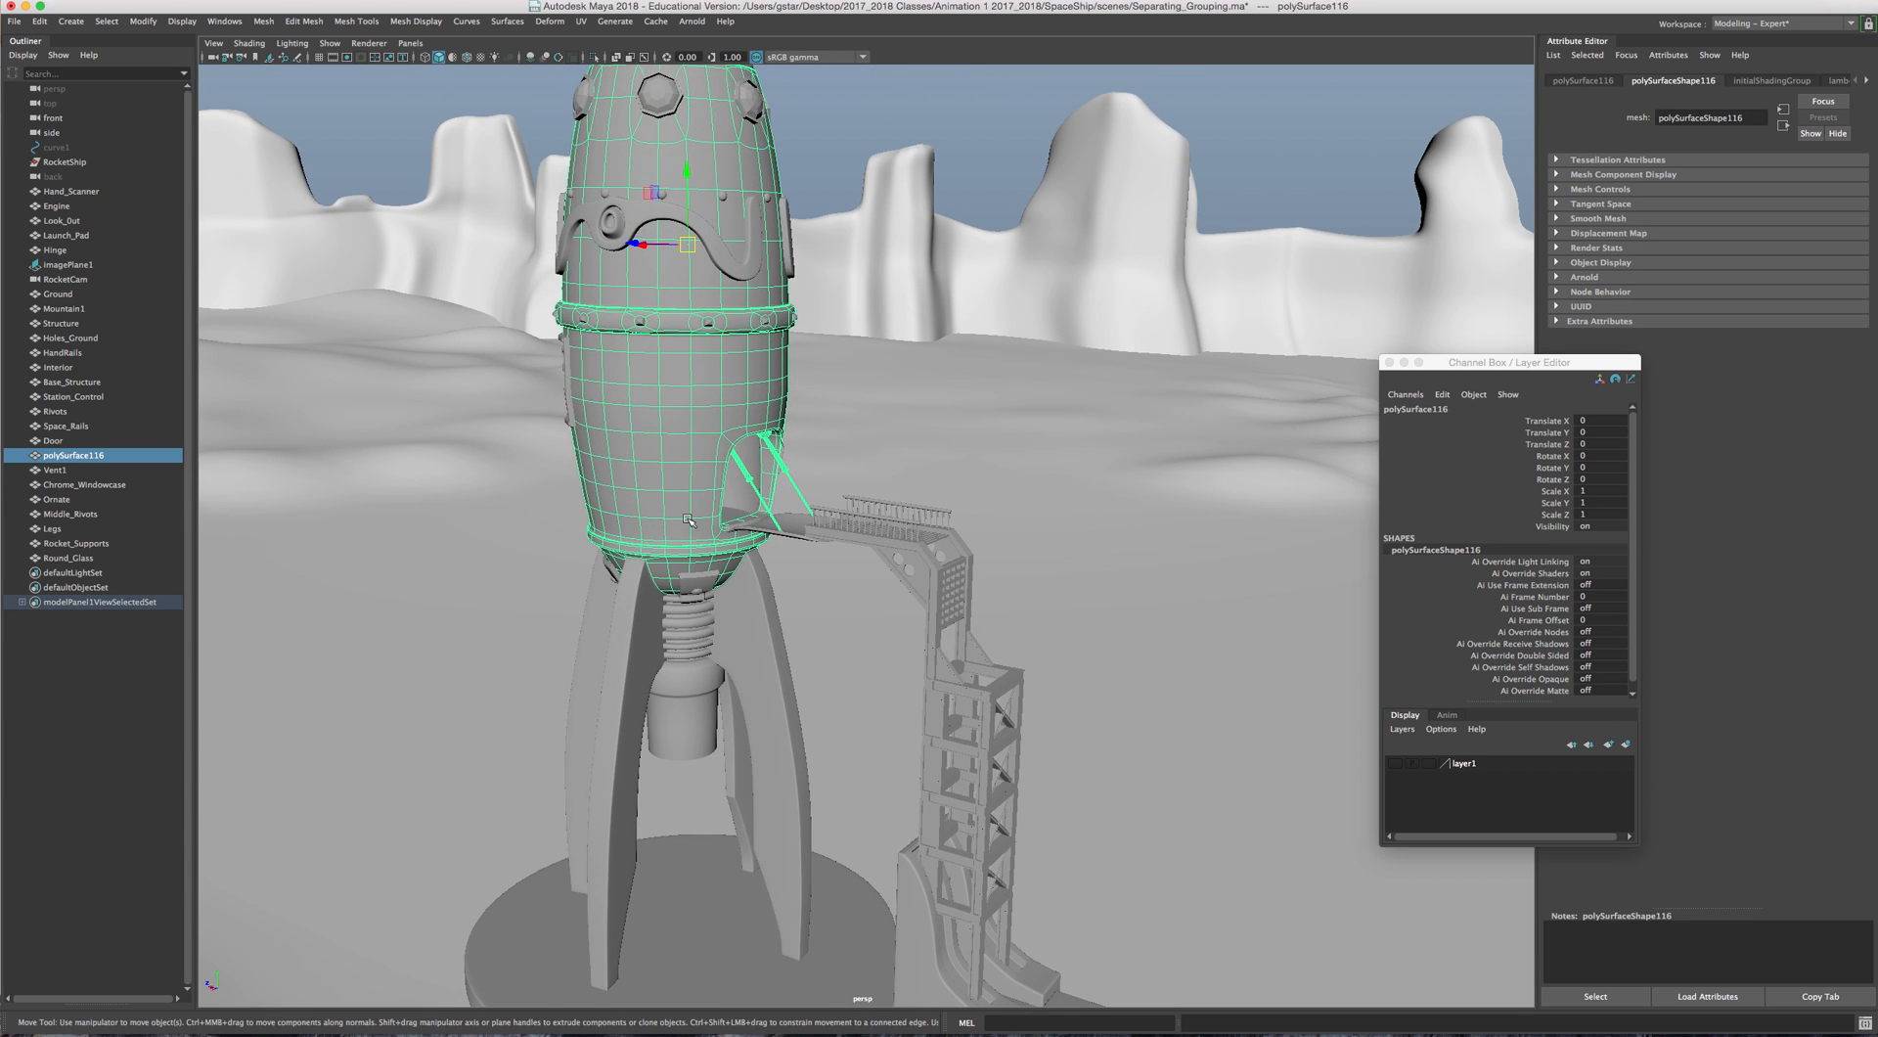
scroll(690, 519, "up", 1)
middle_click_drag(681, 564, 872, 530, "alt")
scroll(871, 531, "up", 2)
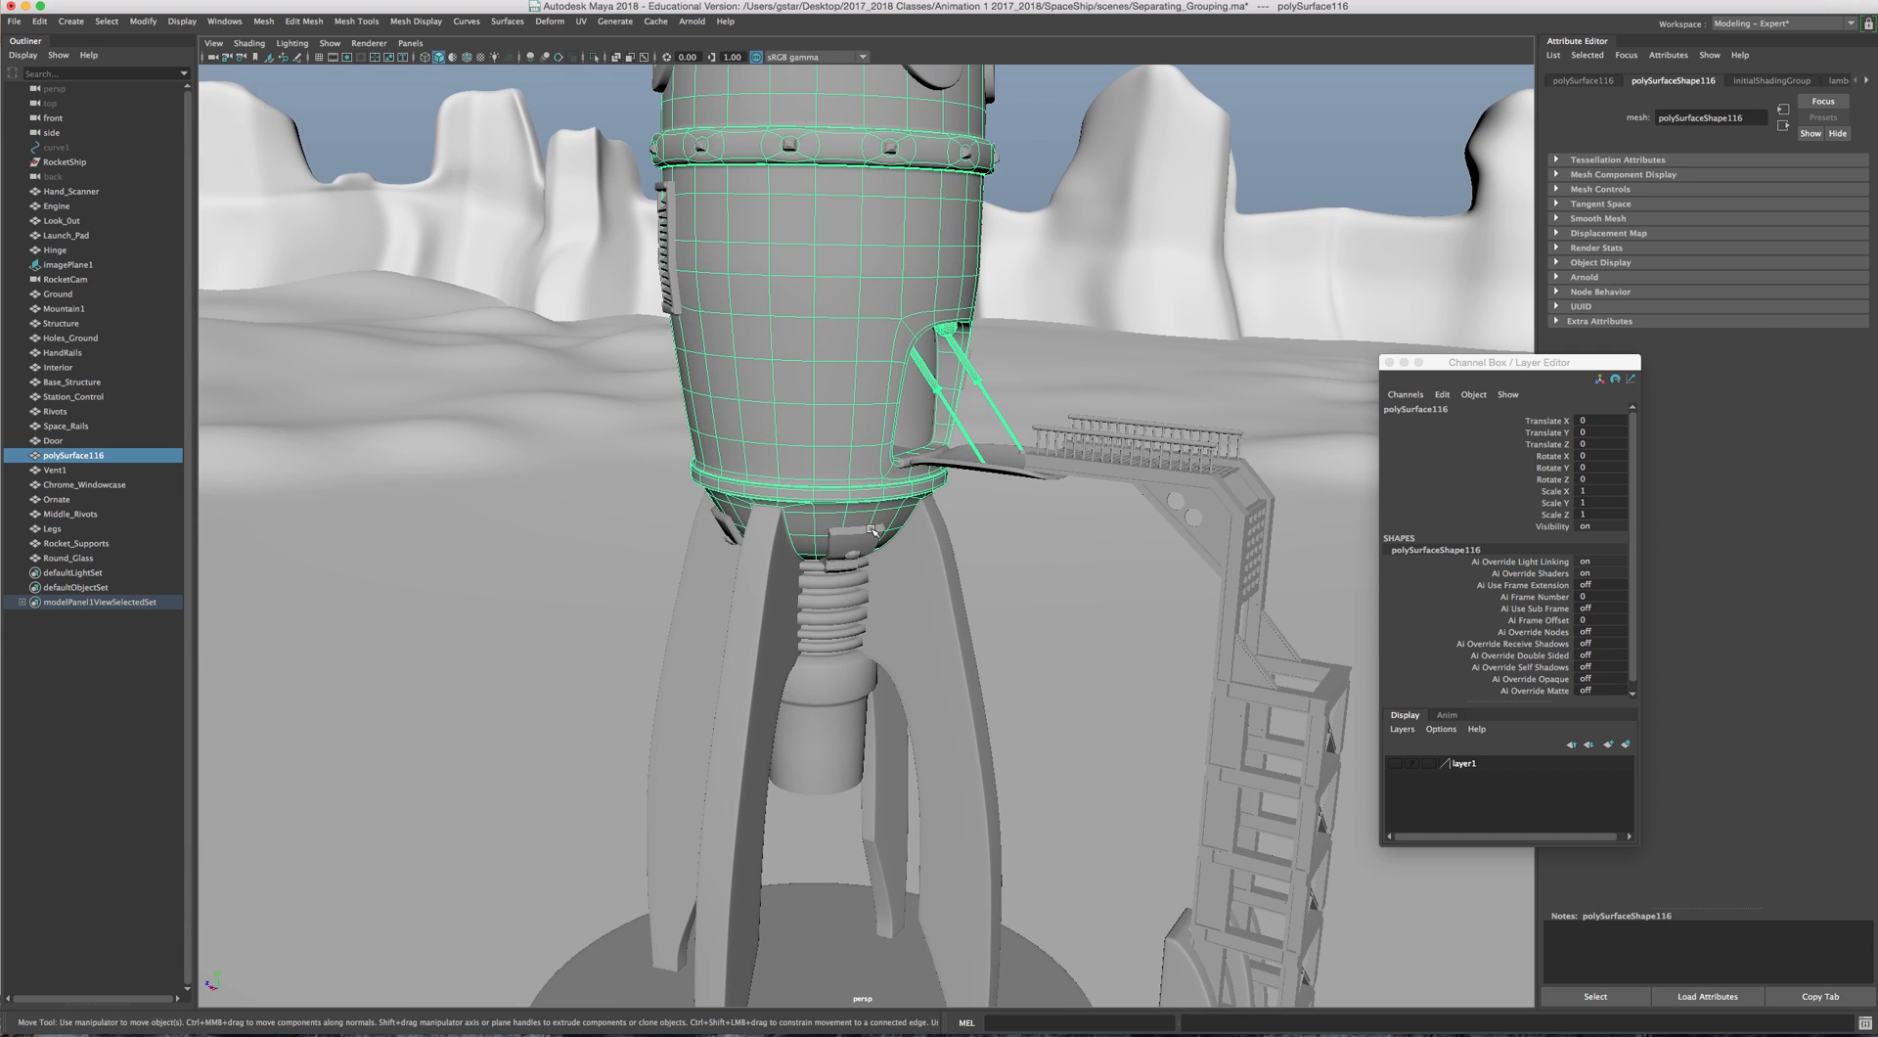
left_click(765, 568)
left_click(843, 550, "shift")
scroll(846, 585, "up", 2)
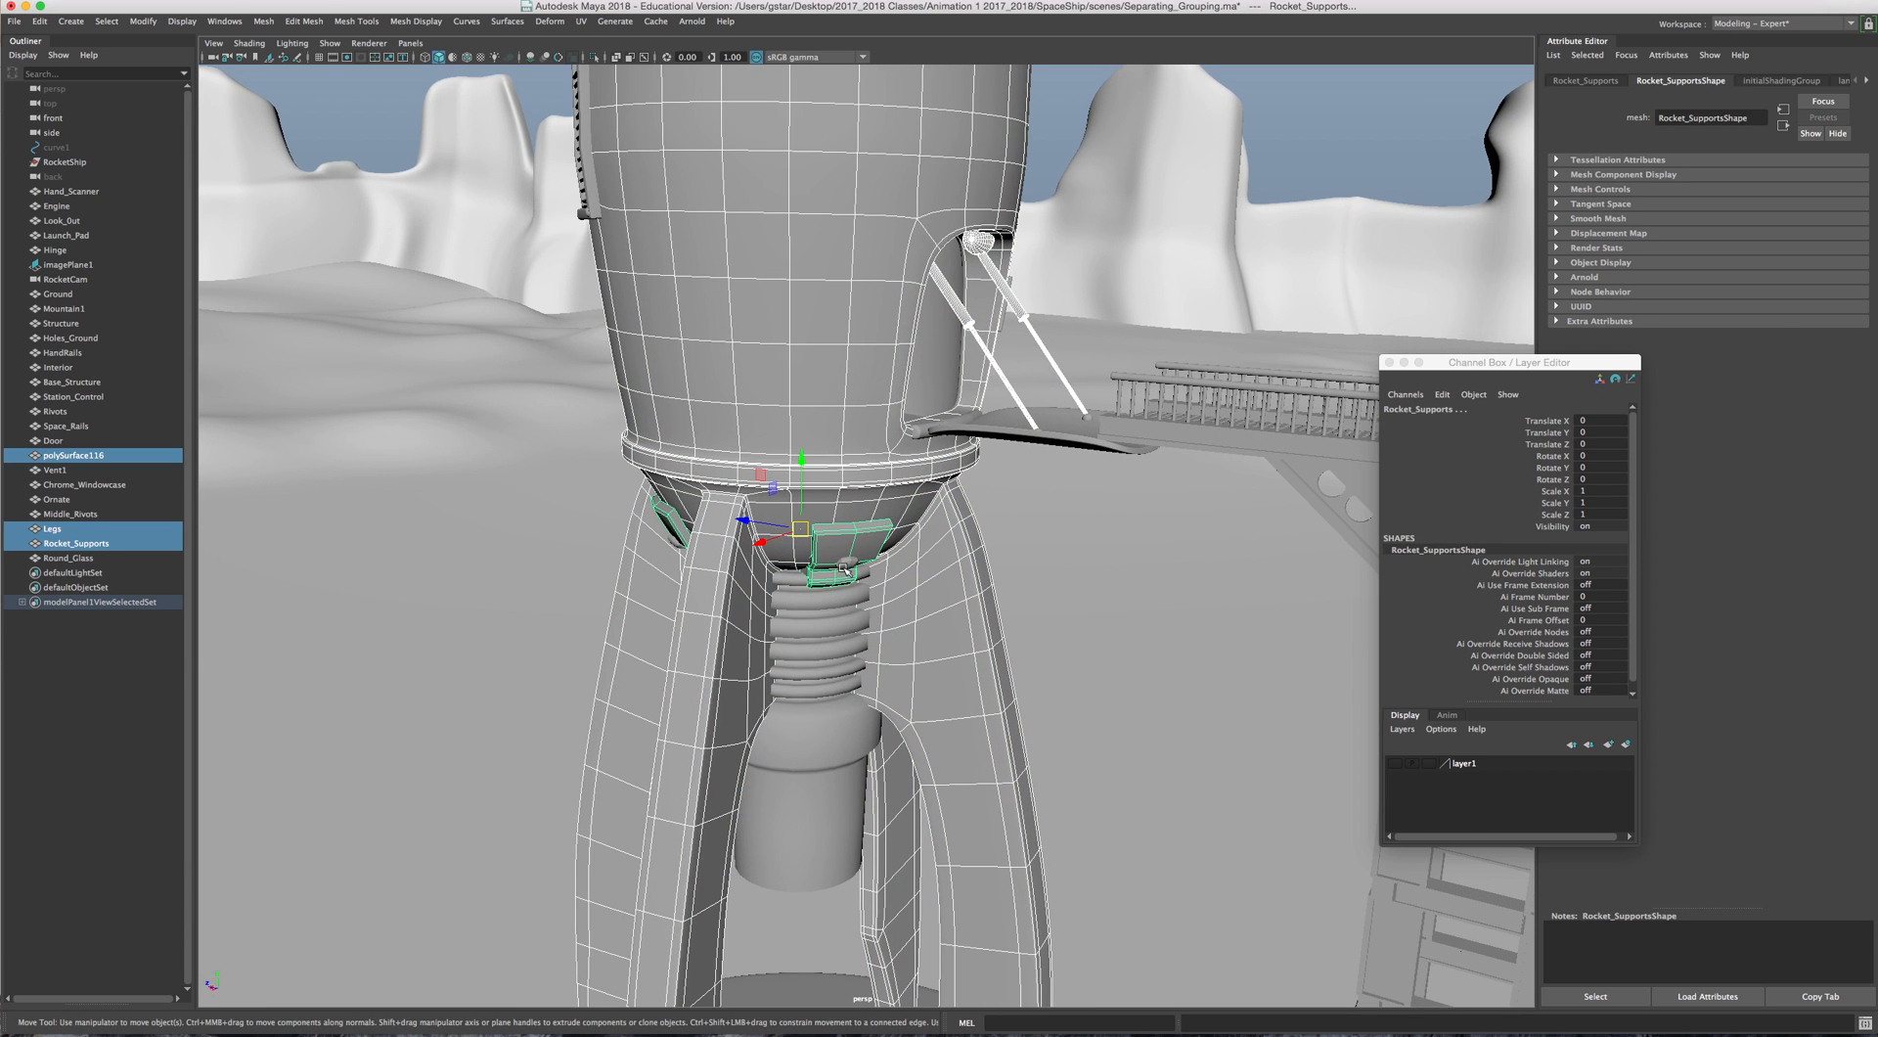
Step: Add Rivots, Engine, Door and Hinge to the selection of rocket parts
left_click(843, 568, "shift")
left_click(822, 702, "shift")
scroll(830, 441, "down", 2)
middle_click_drag(834, 423, 836, 521, "alt")
left_click(920, 564, "shift")
scroll(919, 568, "up", 4)
left_click(898, 598, "shift")
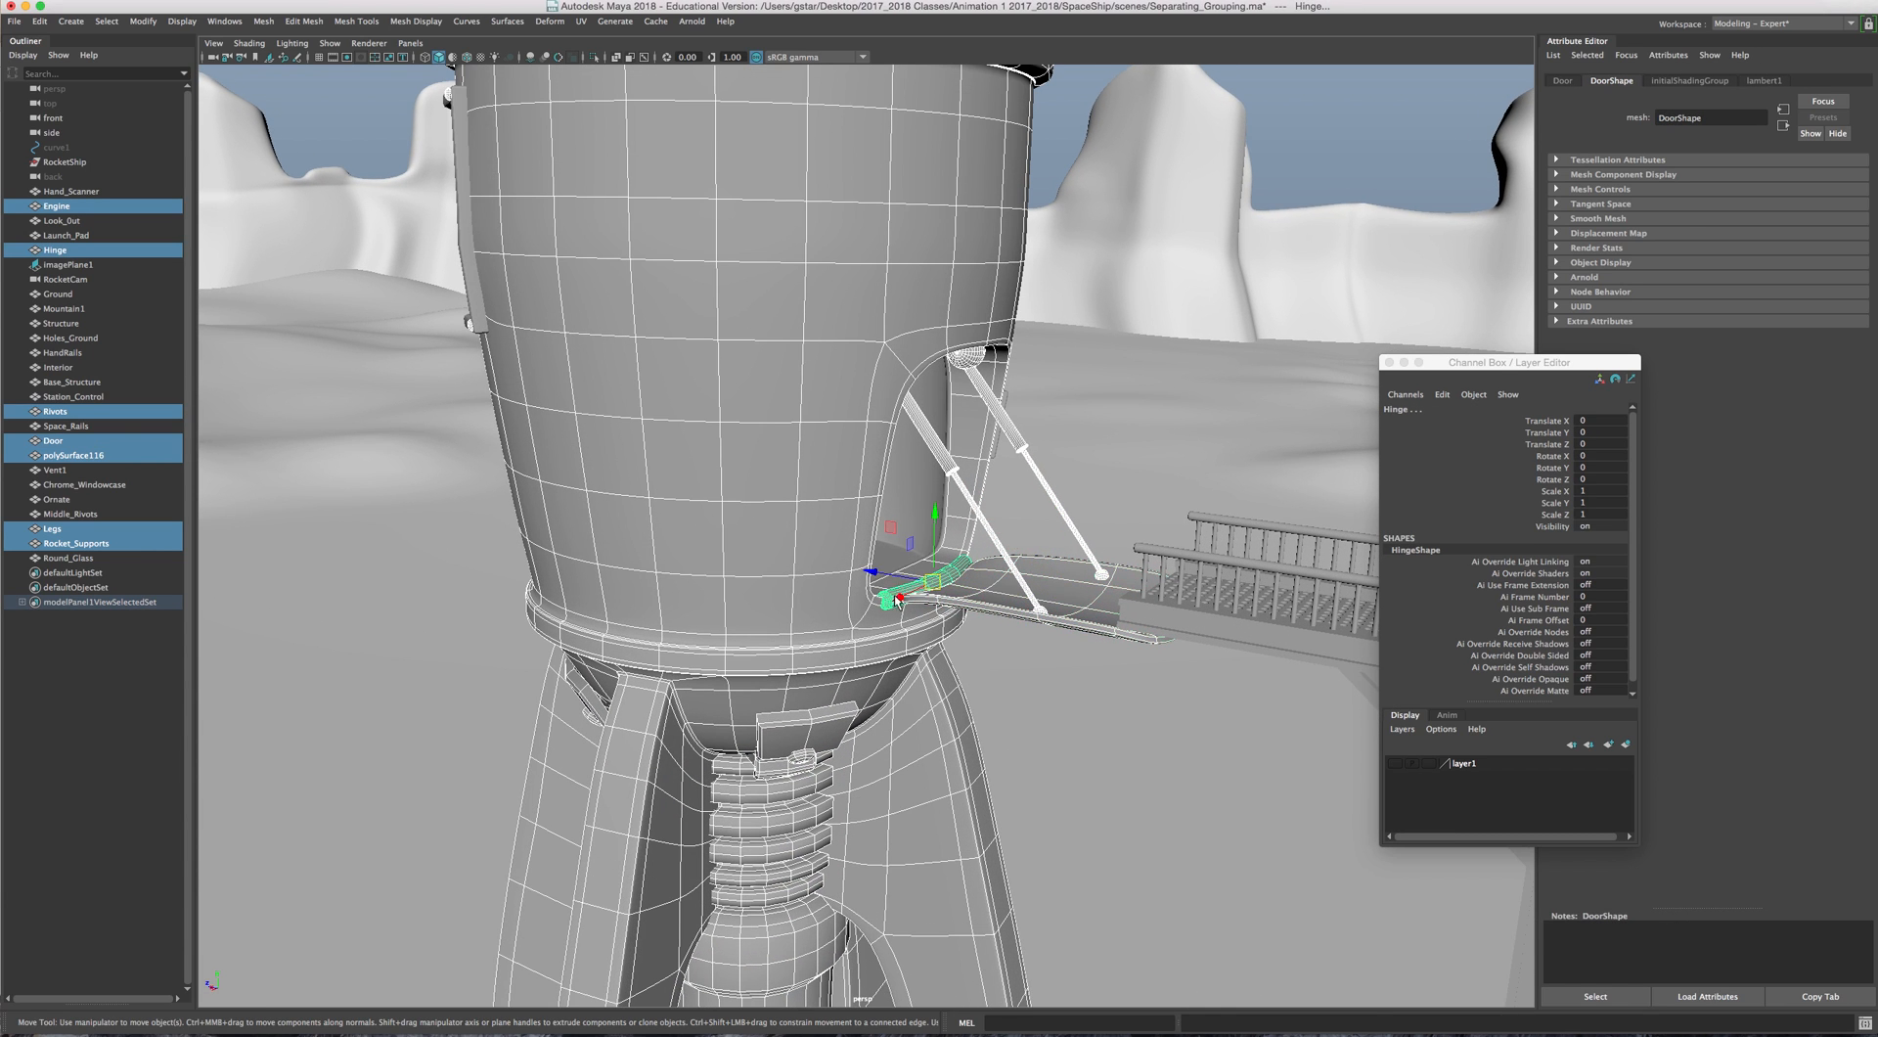
Step: Add Vent1, Middle_Rivots and Ornate to the selection of rocket parts
scroll(897, 598, "down", 3)
middle_click_drag(885, 440, 878, 675, "alt")
left_click_drag(685, 597, 871, 587, "alt")
middle_click_drag(729, 590, 859, 572, "alt")
left_click(682, 571, "shift")
left_click(707, 474, "shift")
left_click_drag(712, 437, 713, 469, "alt")
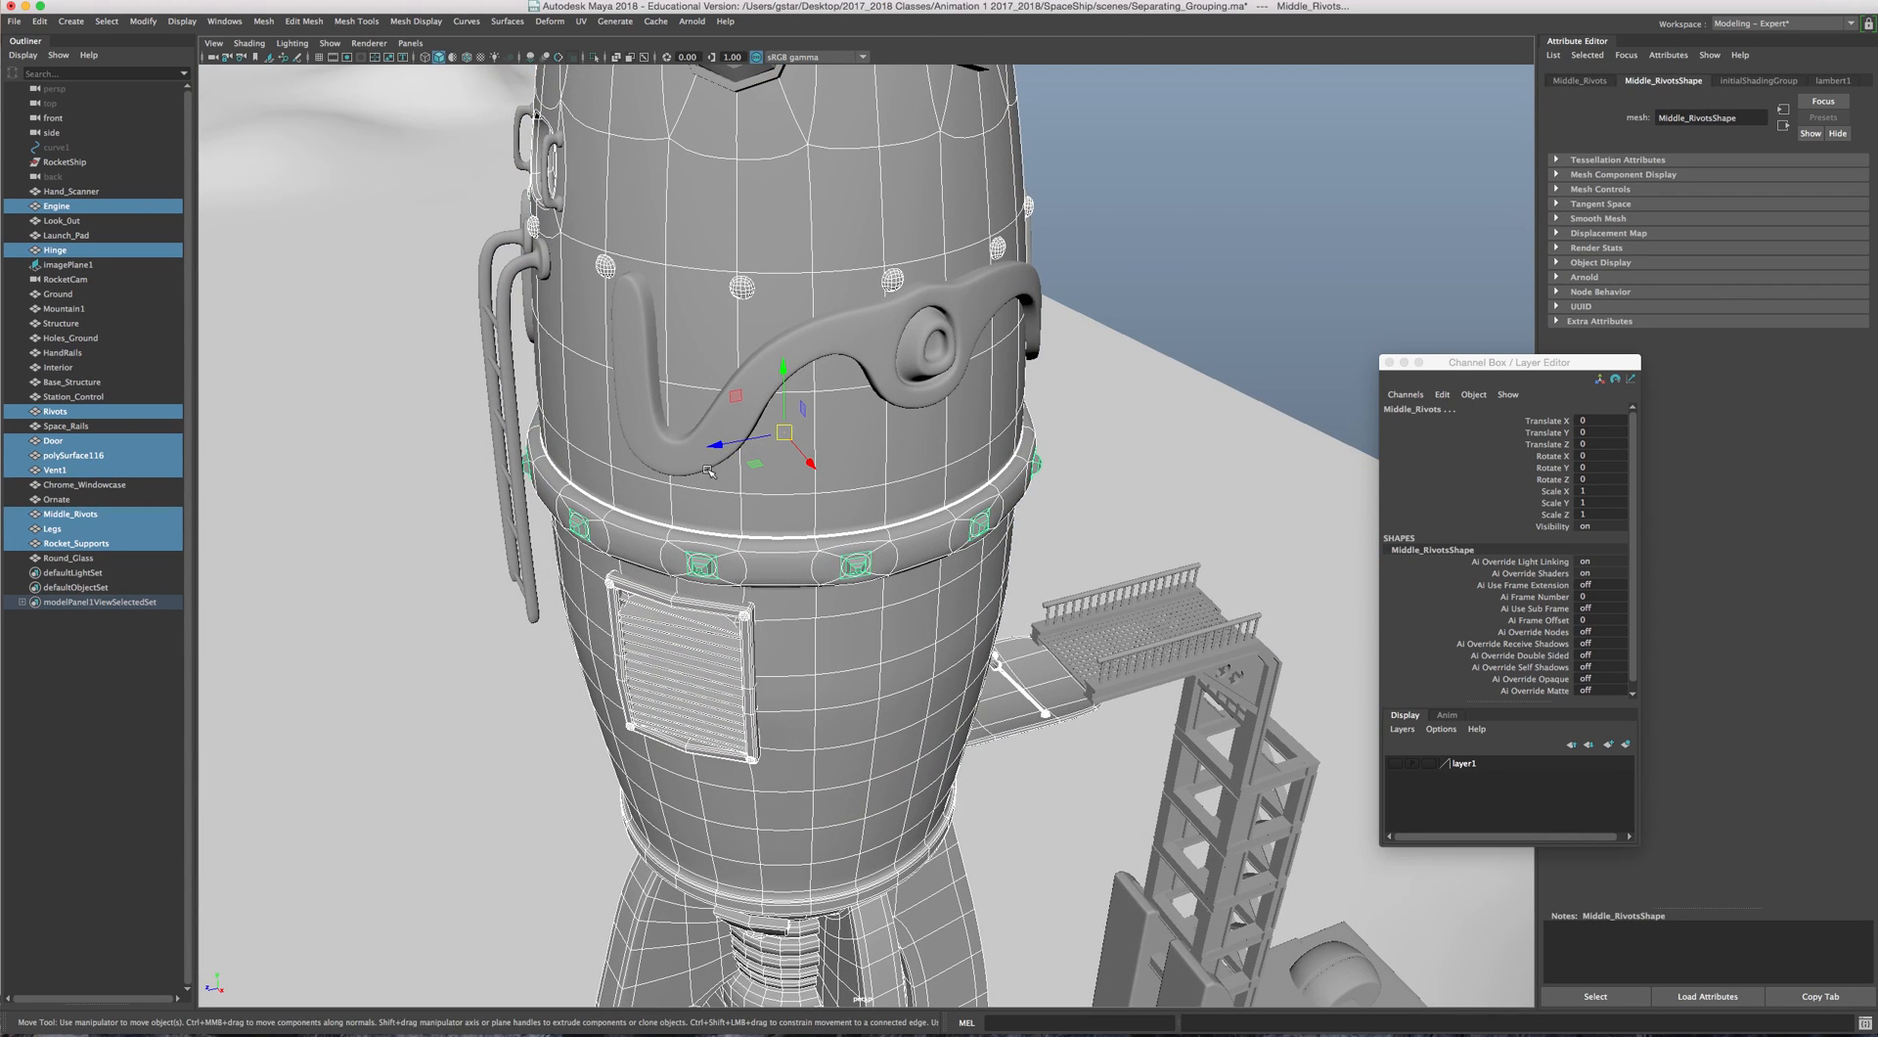
left_click(636, 385, "shift")
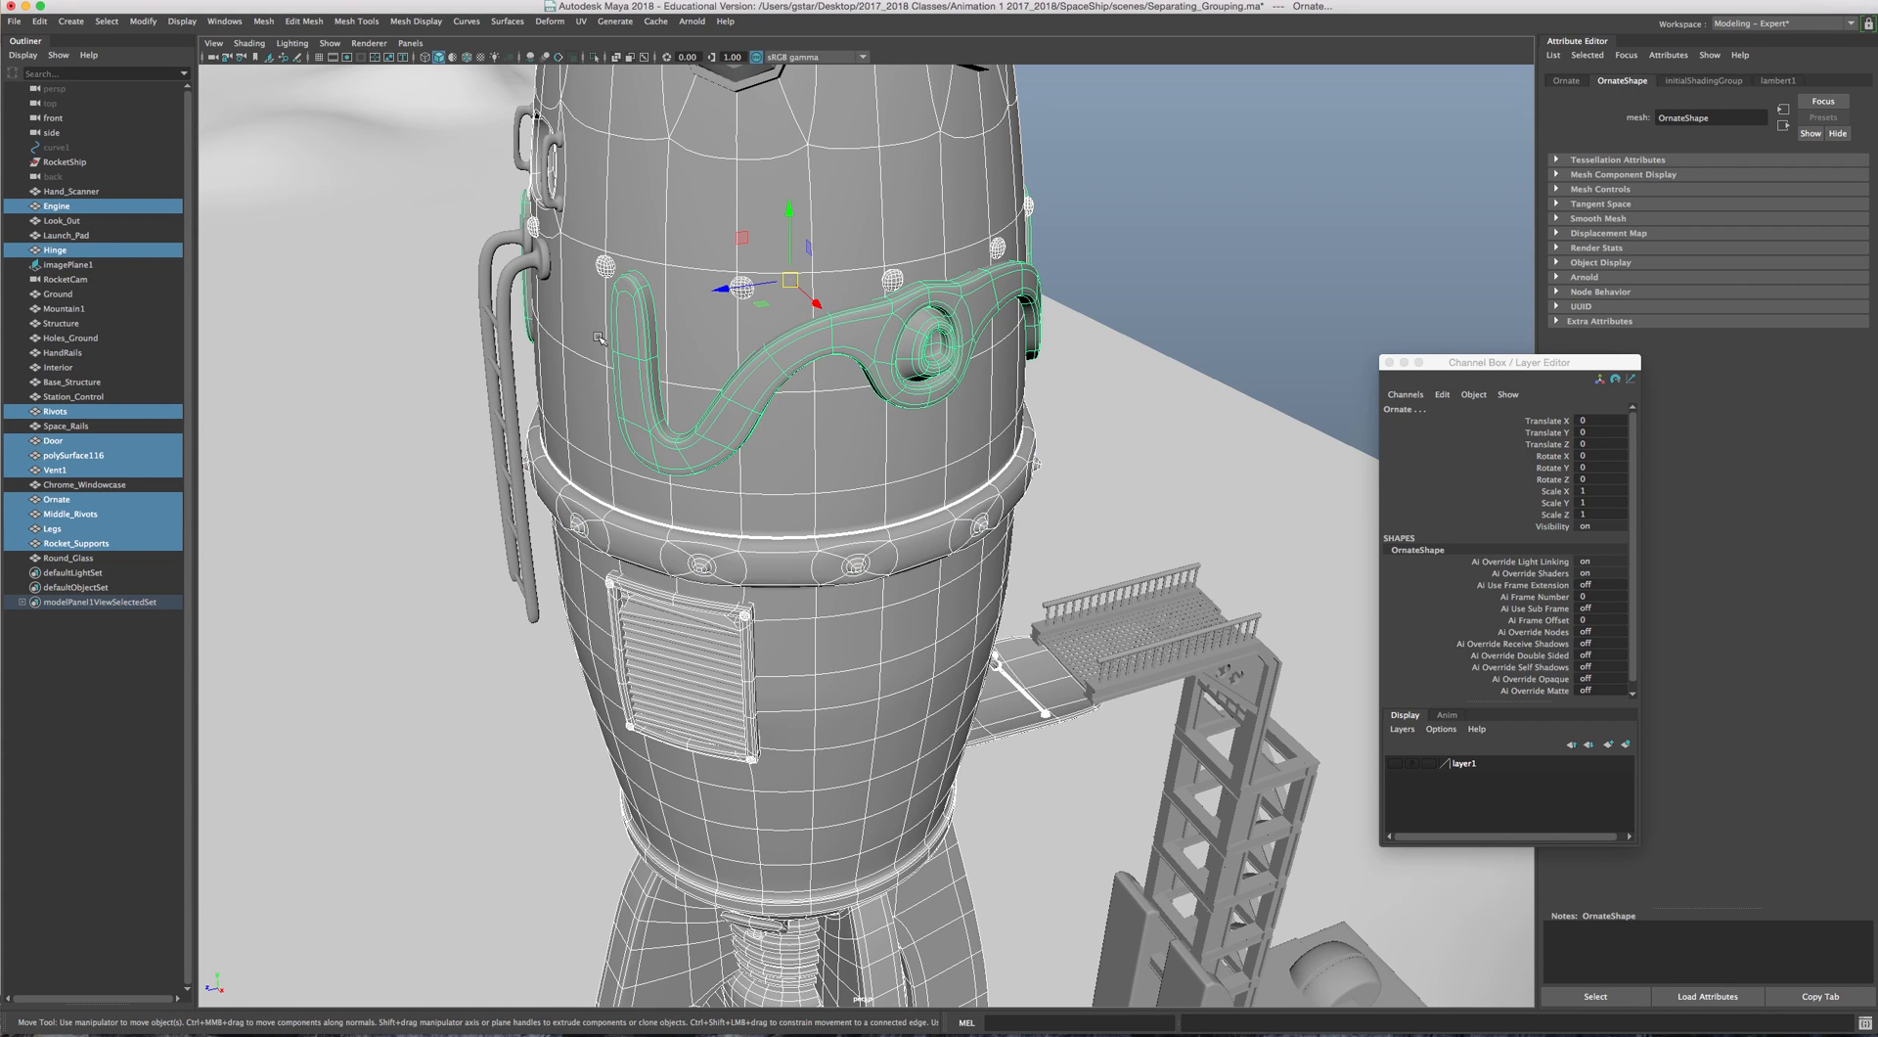
Step: Add Space_Rails, Round_Glass, Chrome_Windowcase and Look_Out to the selection of rocket parts
left_click(529, 276, "shift")
left_click_drag(530, 276, 672, 486, "alt")
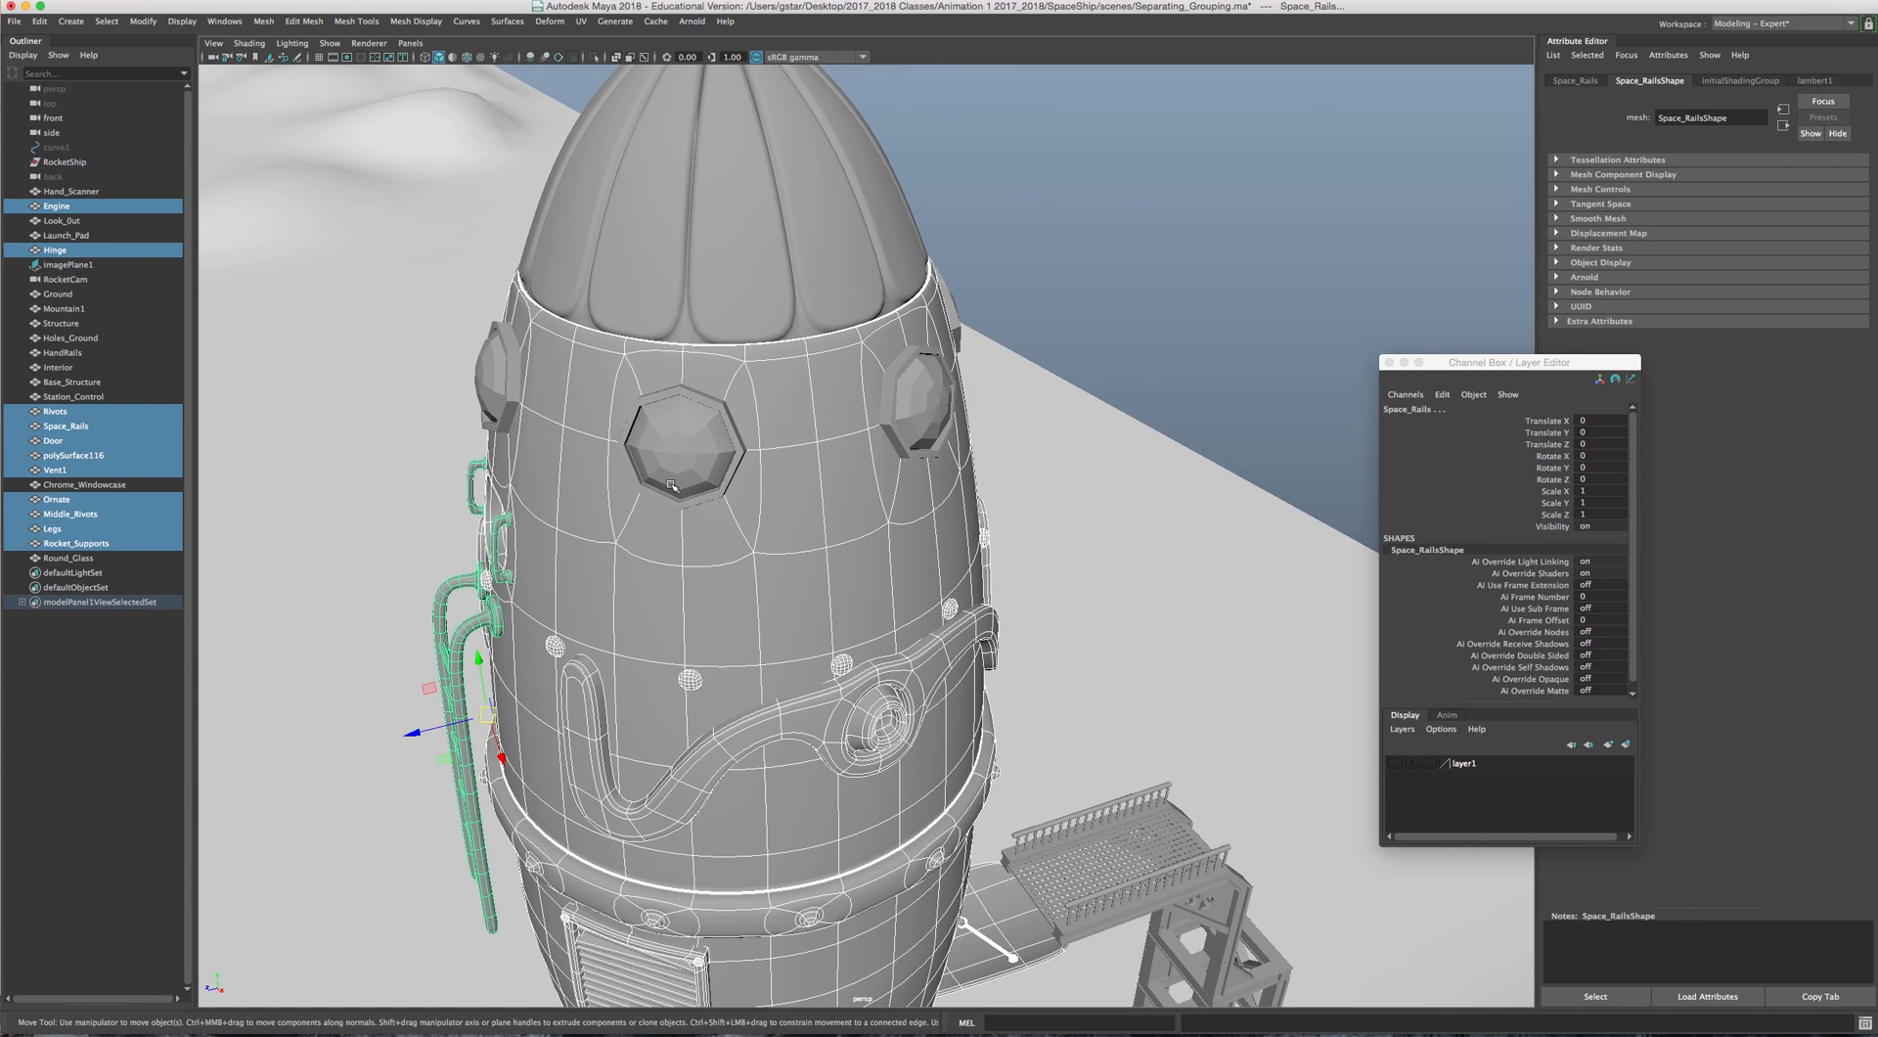
left_click(673, 485, "shift")
left_click(675, 245, "shift")
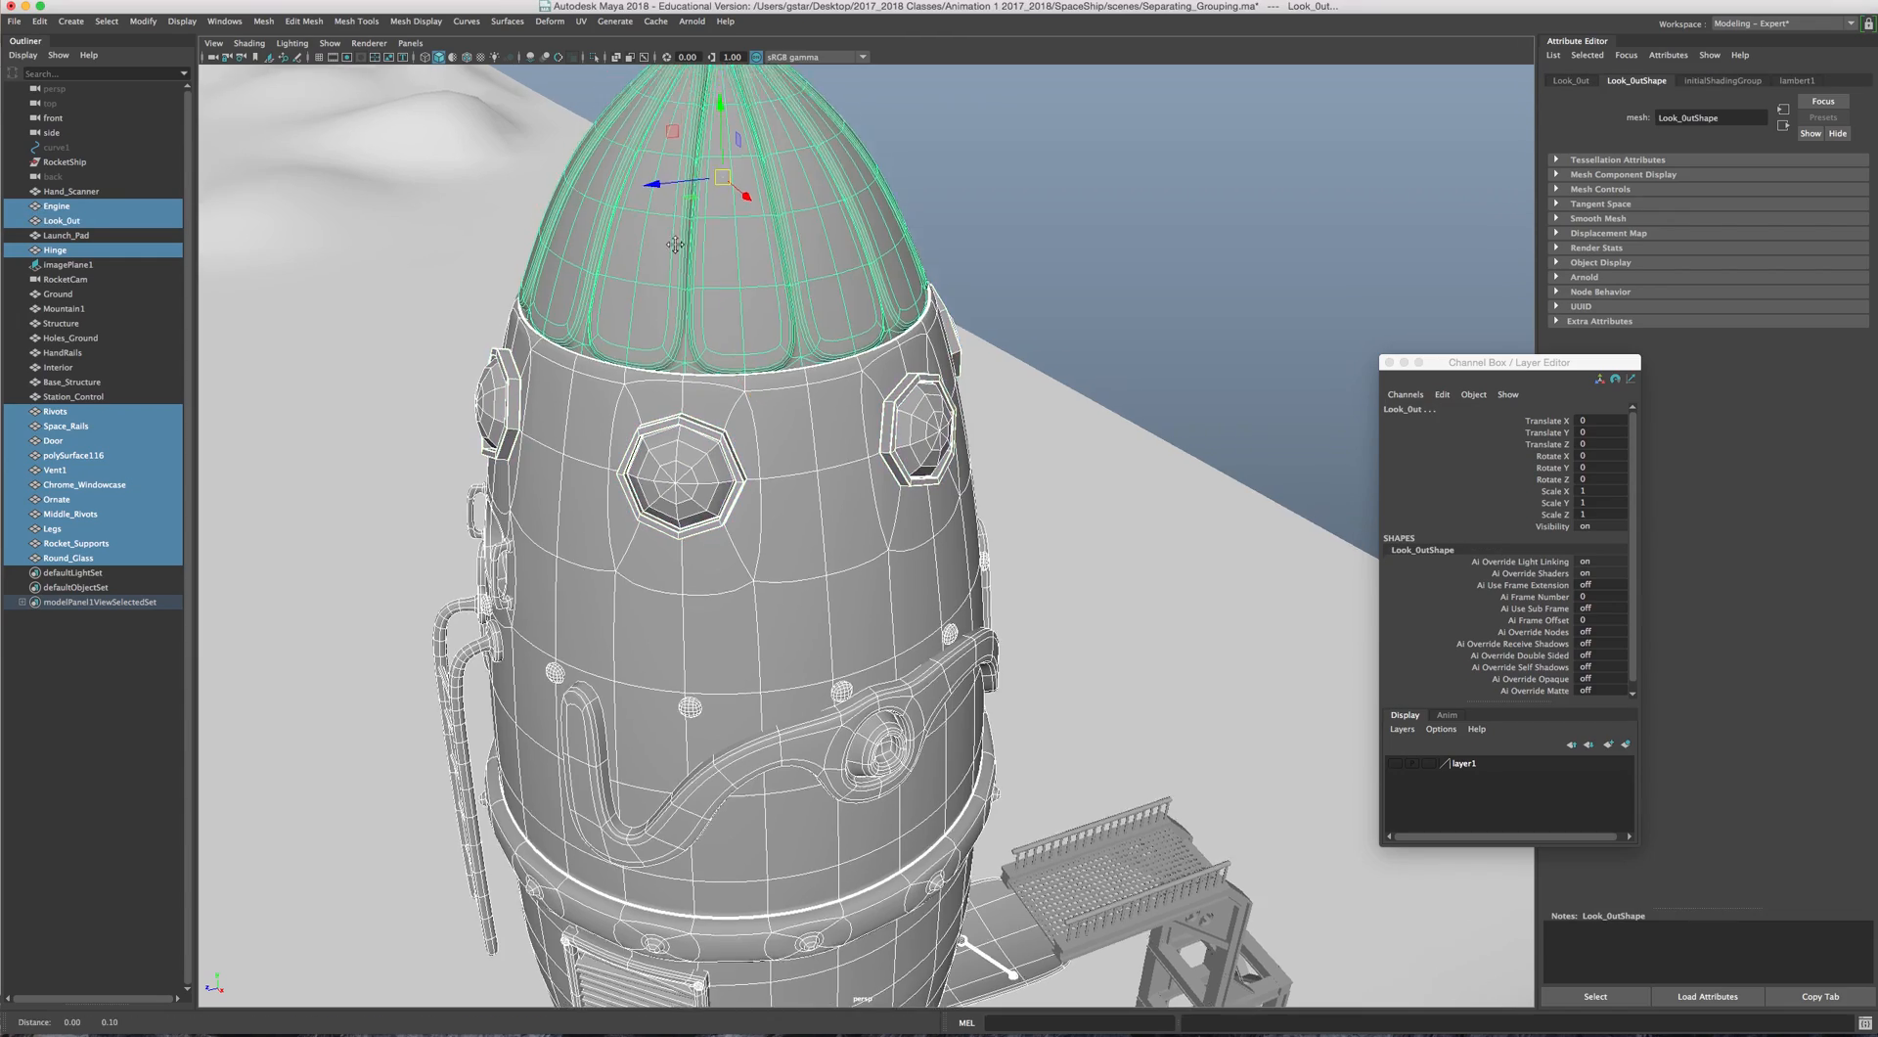
middle_click_drag(675, 244, 657, 667, "alt")
right_click_drag(658, 667, 560, 685, "alt")
middle_click_drag(831, 983, 783, 631, "alt")
left_click_drag(783, 631, 718, 609, "alt")
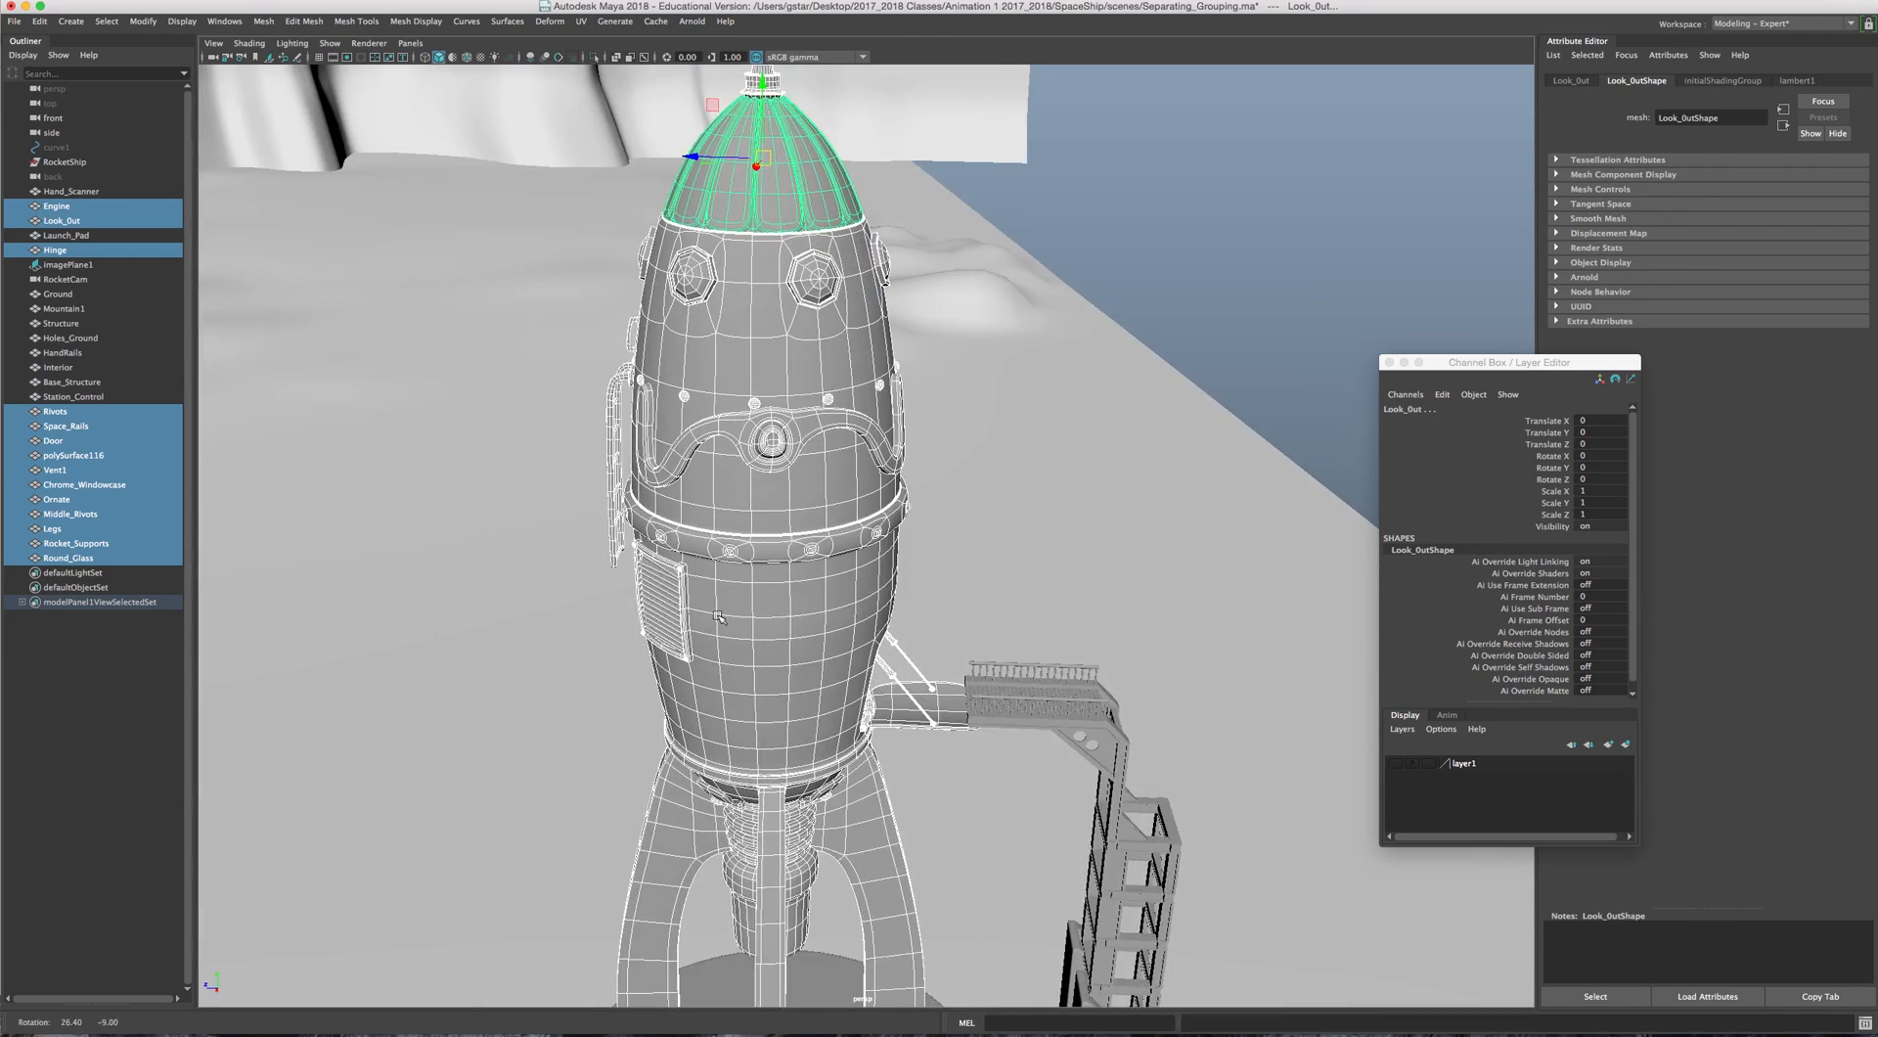
middle_click_drag(821, 671, 792, 397, "alt")
left_click_drag(843, 560, 808, 544, "alt")
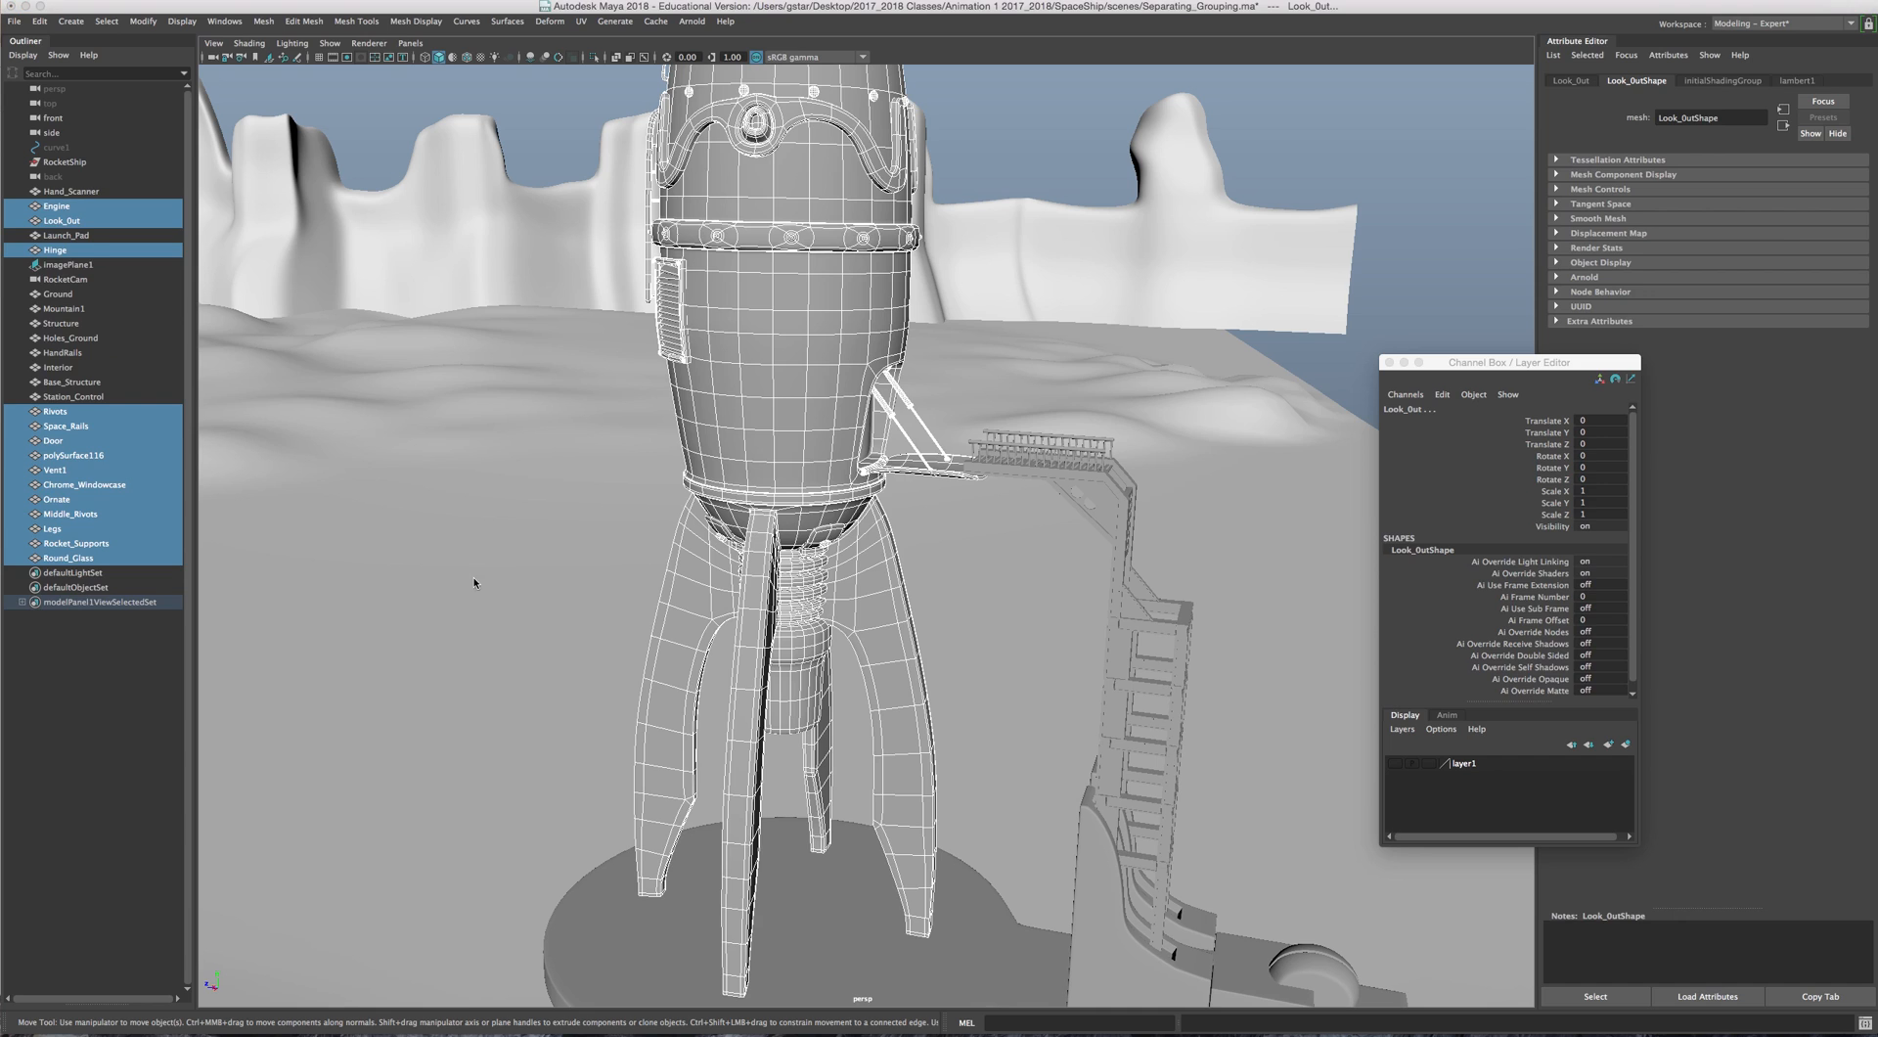
Step: Group the selected rocket parts and center the new group's pivot
key("super+g")
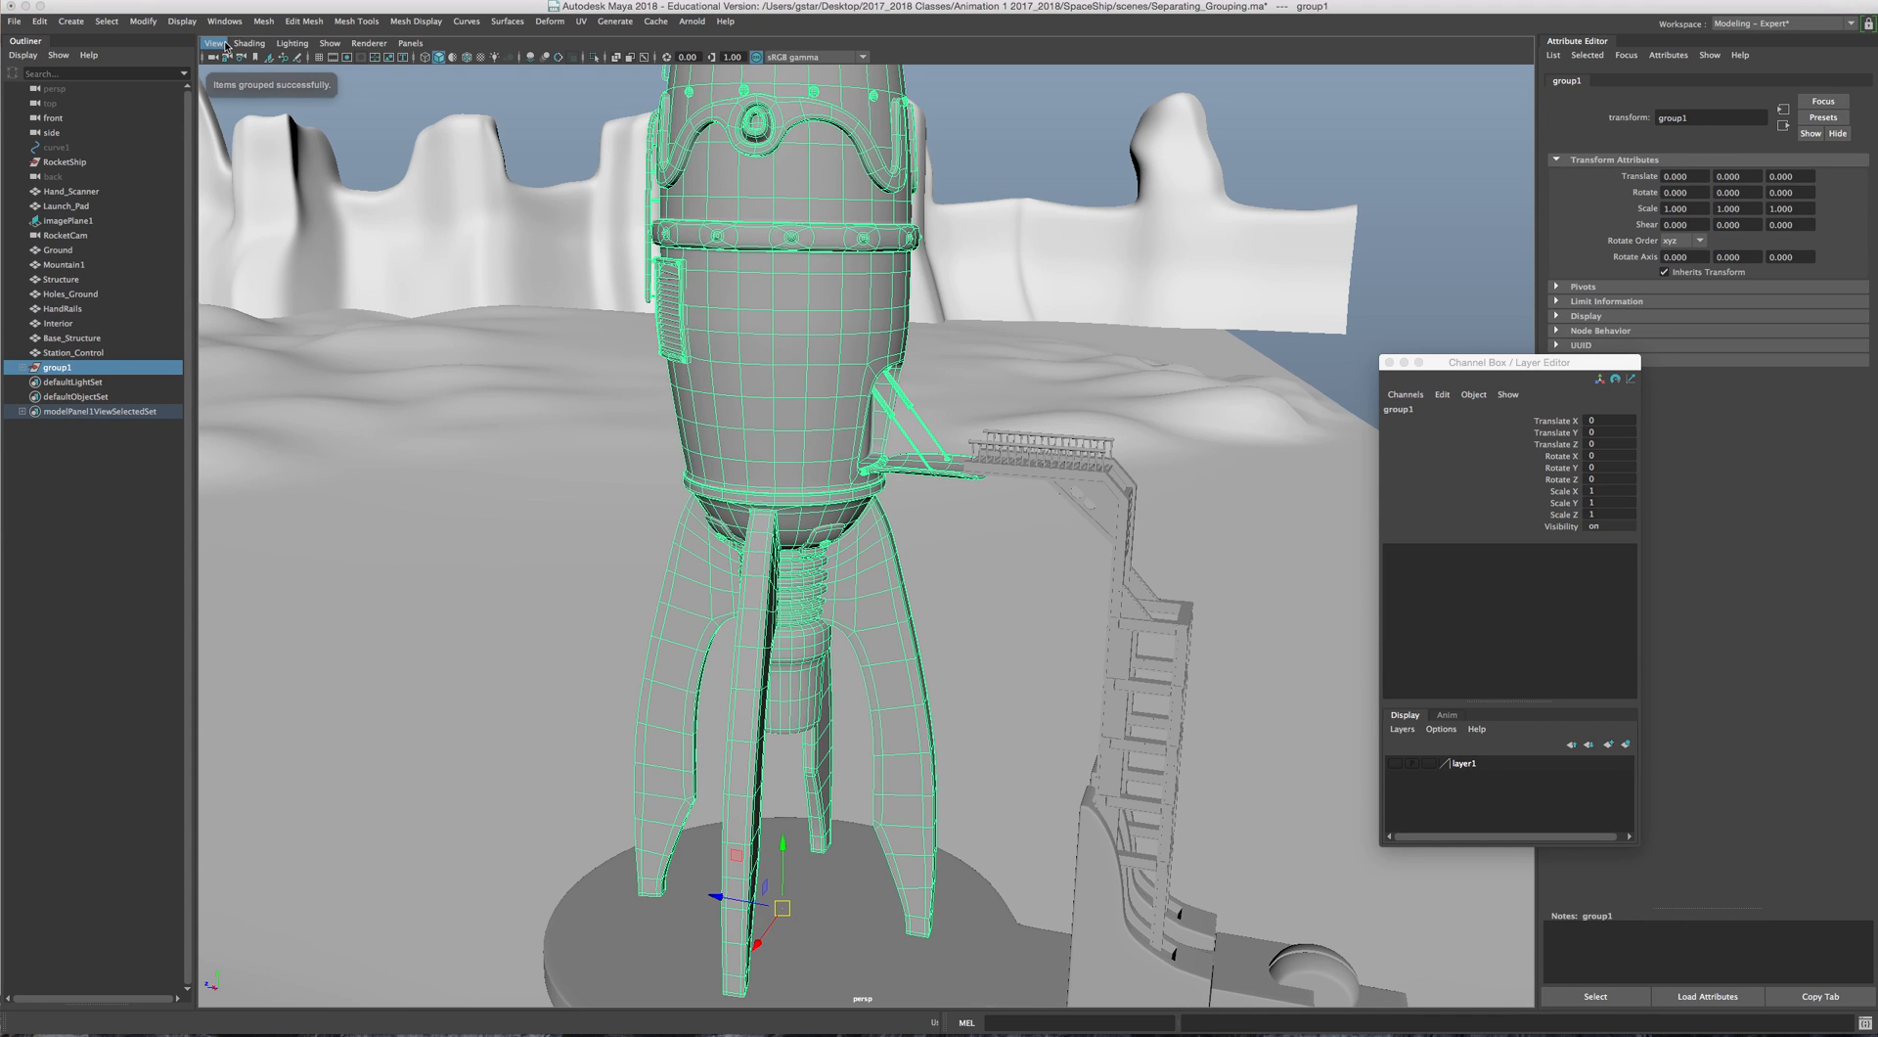
left_click(142, 21)
left_click(178, 127)
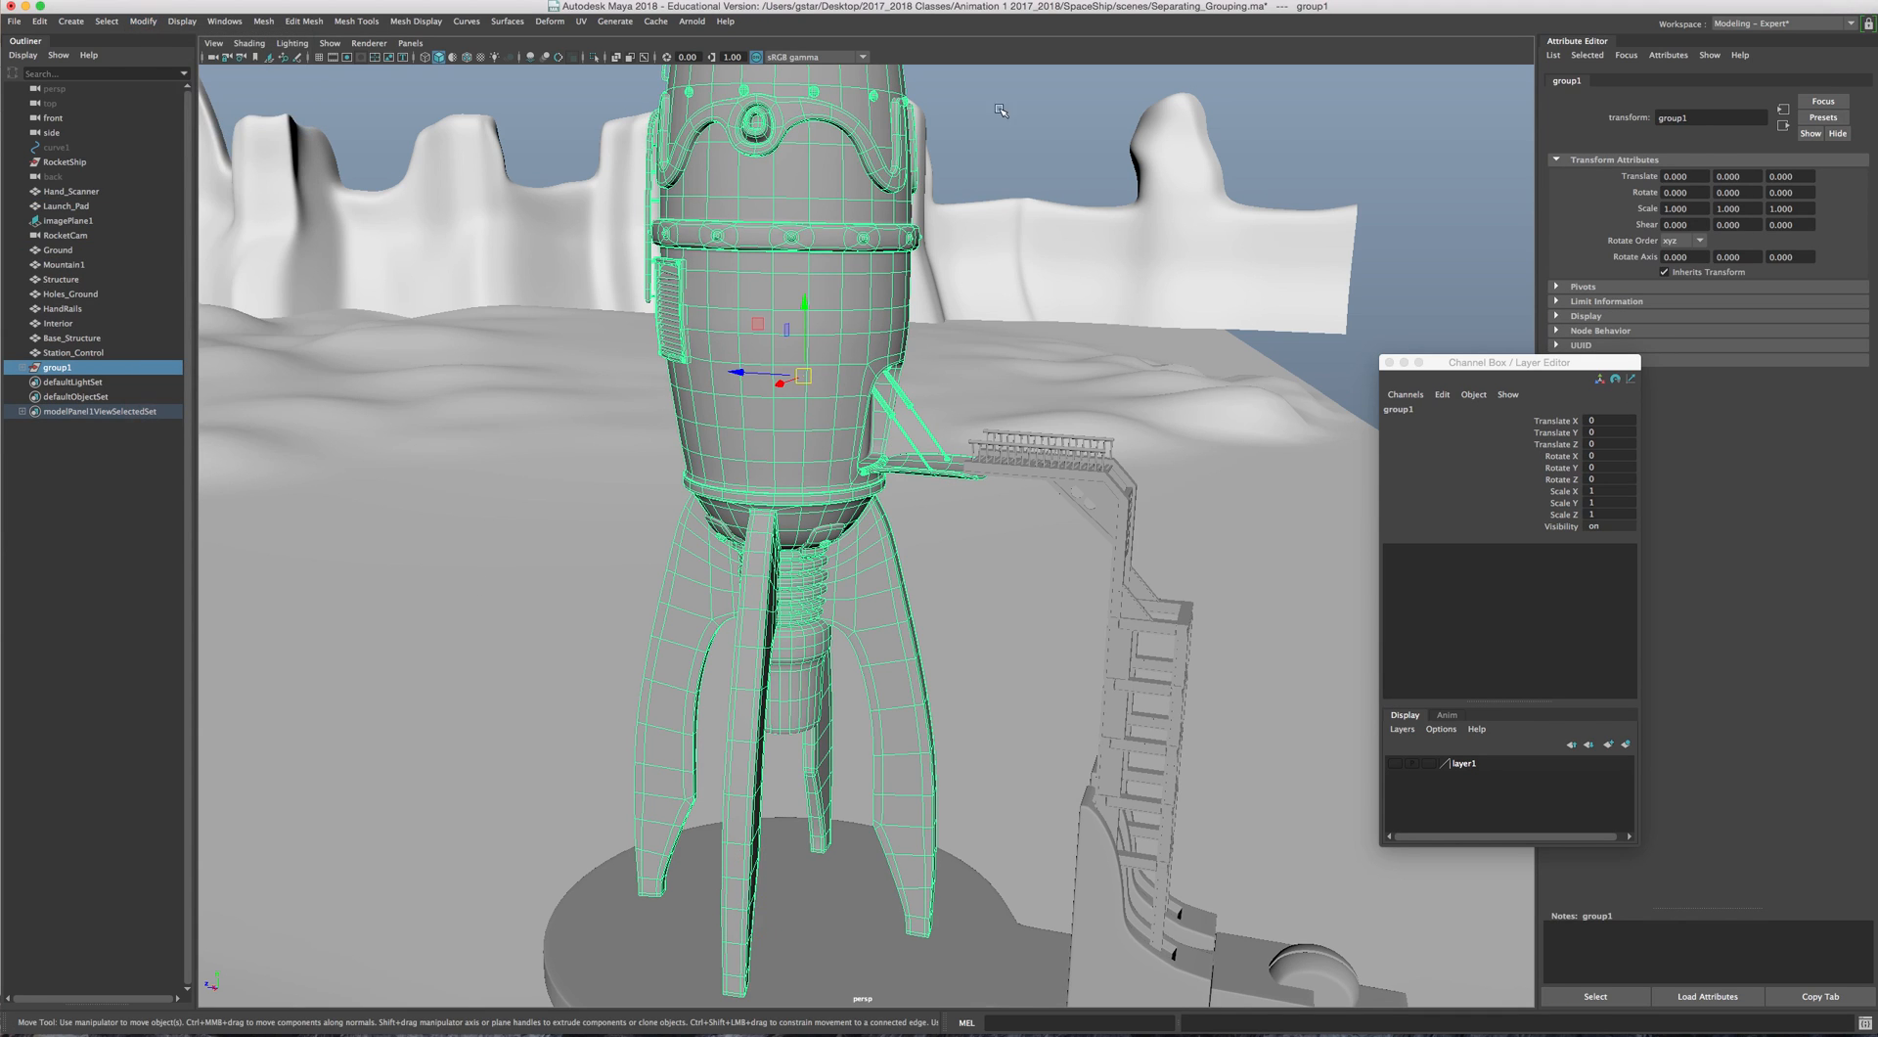
Step: Rename the new group of rocket parts as Rocket
double_click(1410, 410)
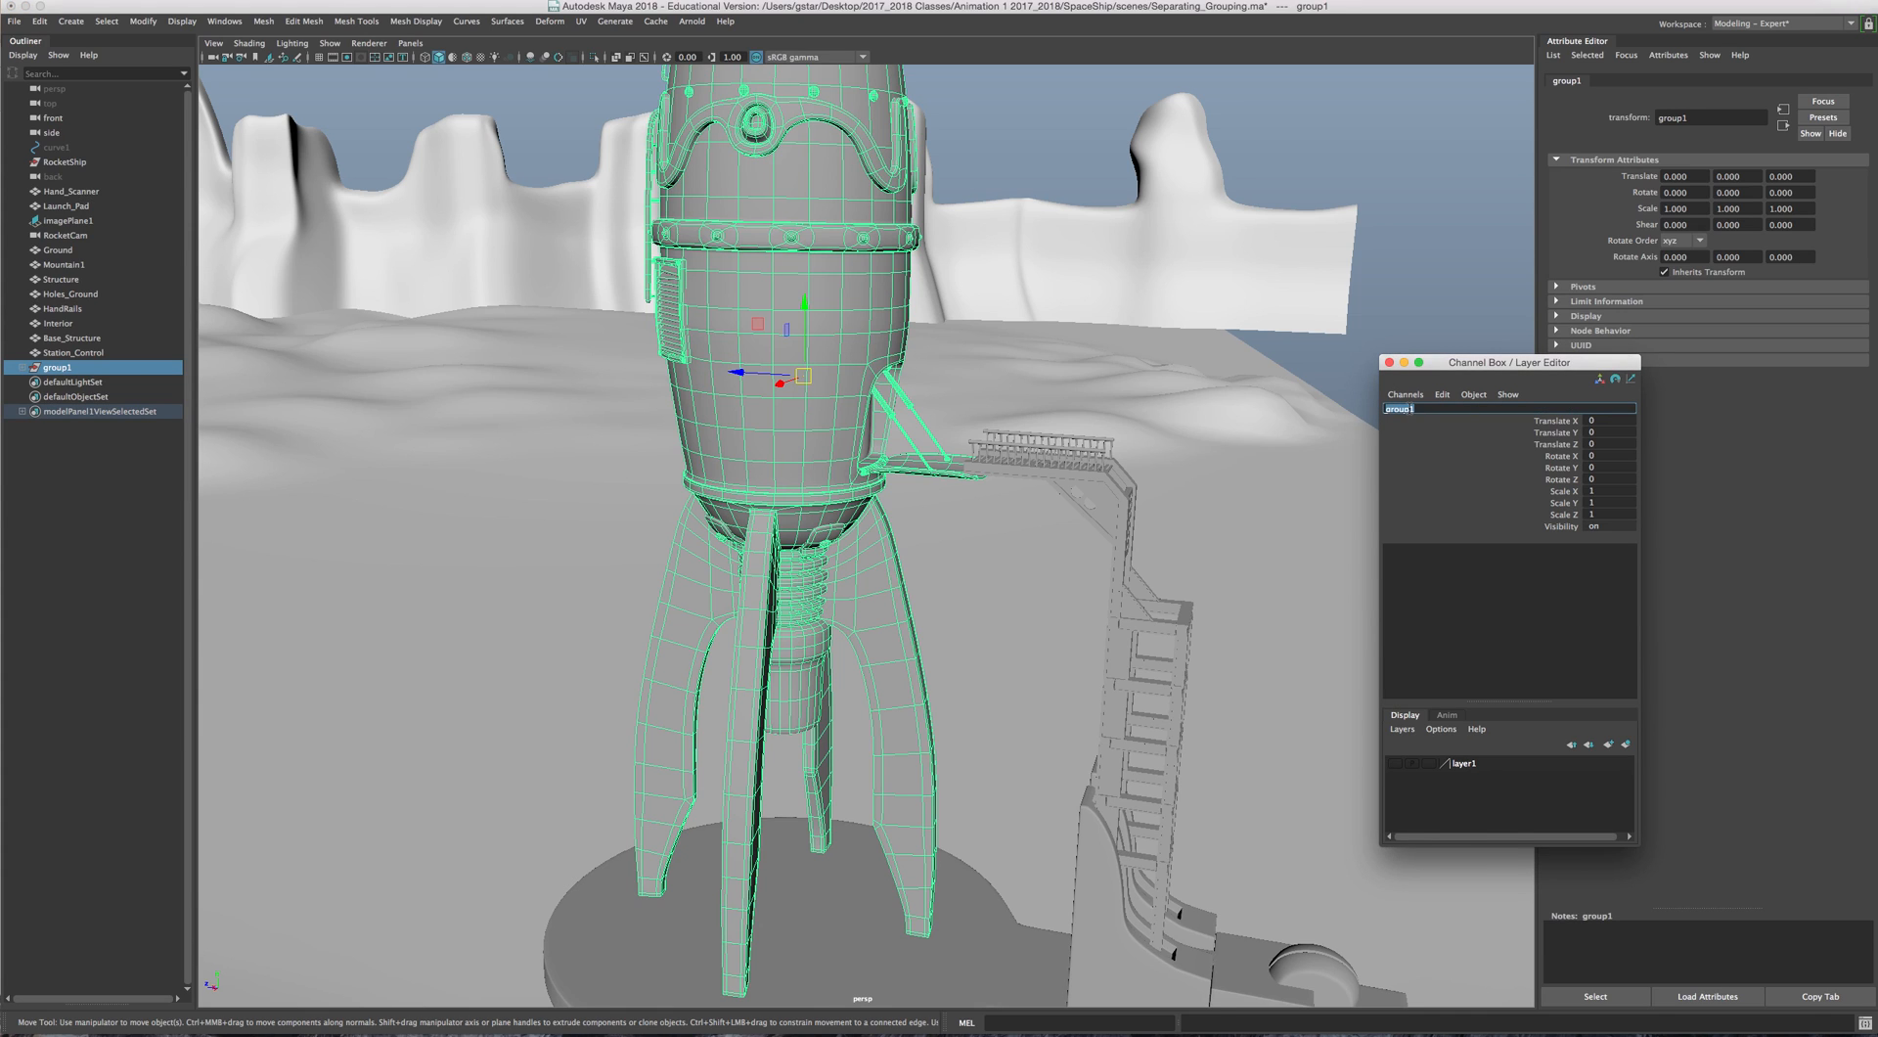
type("Rock")
key("Return")
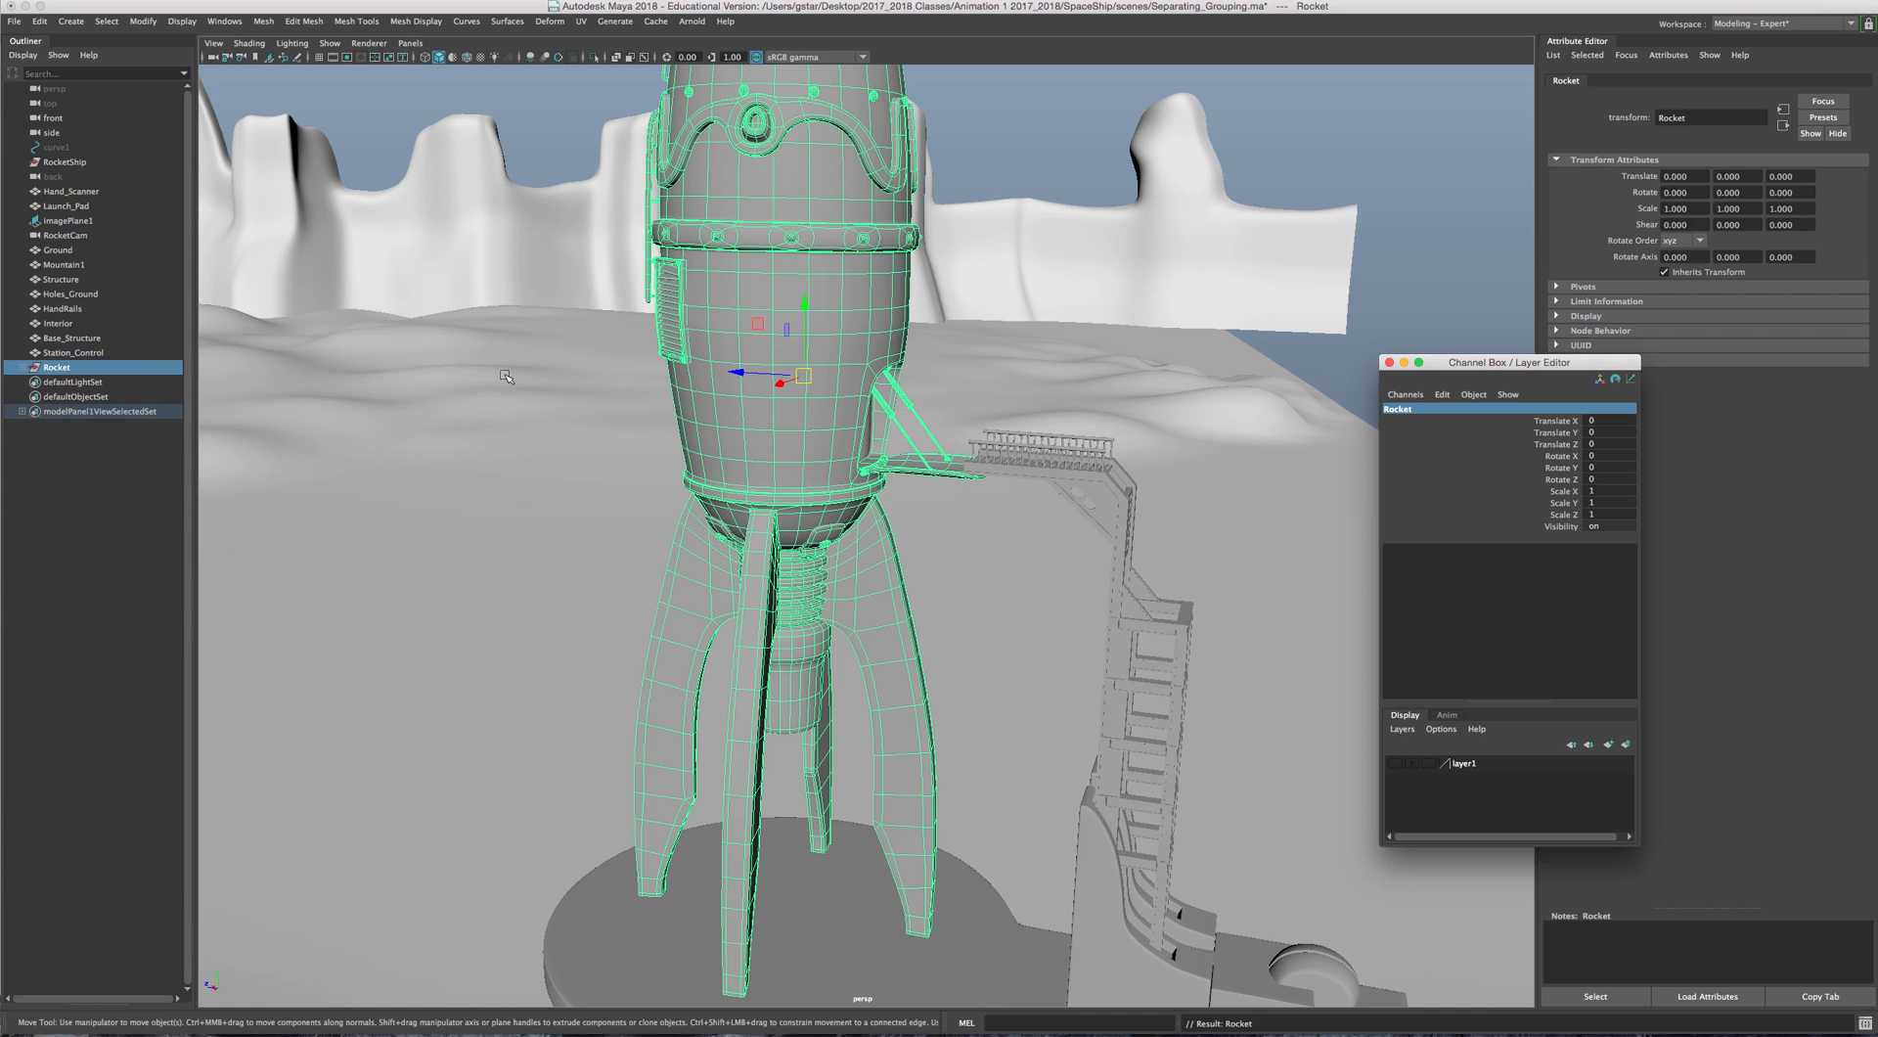
Step: Select the launch structure's parts together: Station_Control, Base_Structure, Structure, Holes_Ground, HandRails and Launch_Pad
left_click(103, 351)
right_click_drag(1105, 646, 1031, 600, "alt")
middle_click_drag(1031, 600, 927, 475, "alt")
right_click_drag(860, 548, 937, 621, "alt")
middle_click_drag(936, 621, 847, 597, "alt")
left_click(849, 599, "shift")
left_click(871, 436, "shift")
left_click_drag(871, 435, 788, 497, "alt")
left_click(932, 379, "shift")
left_click(873, 296, "shift")
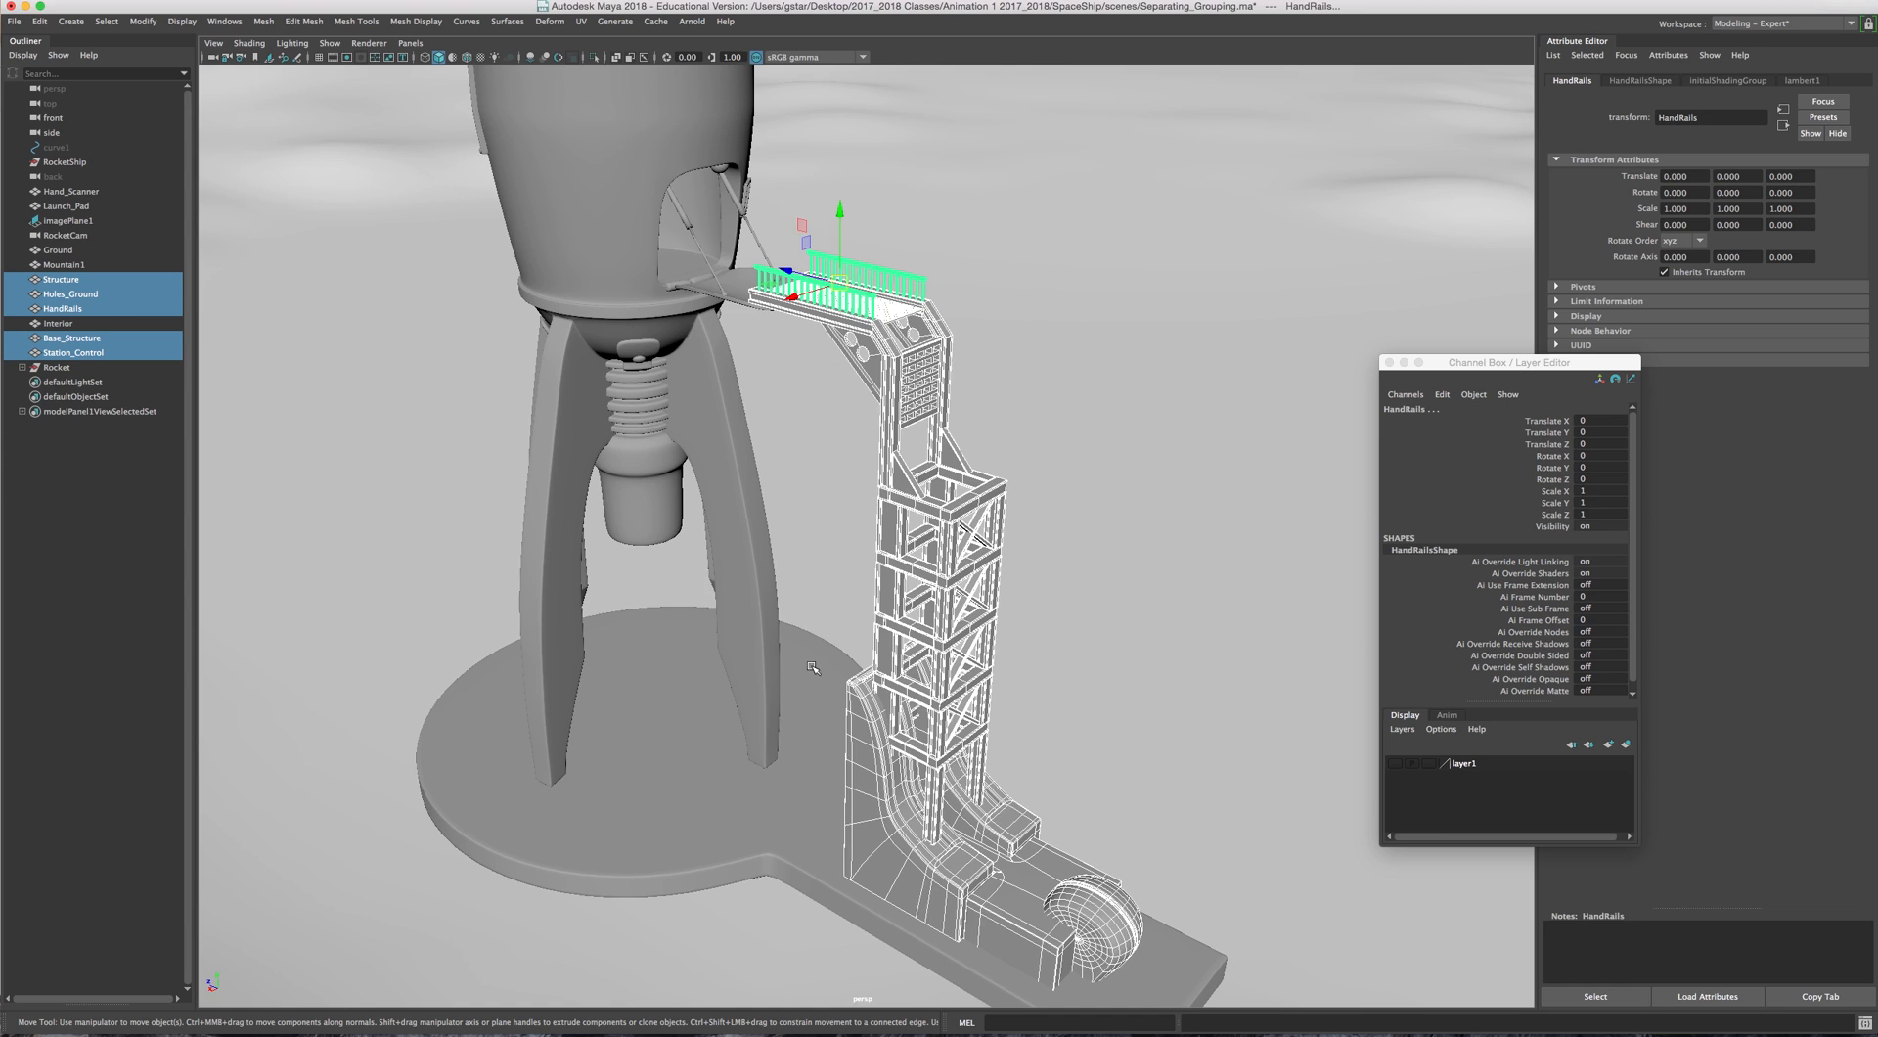
left_click_drag(813, 667, 800, 753, "alt")
left_click(793, 758, "shift")
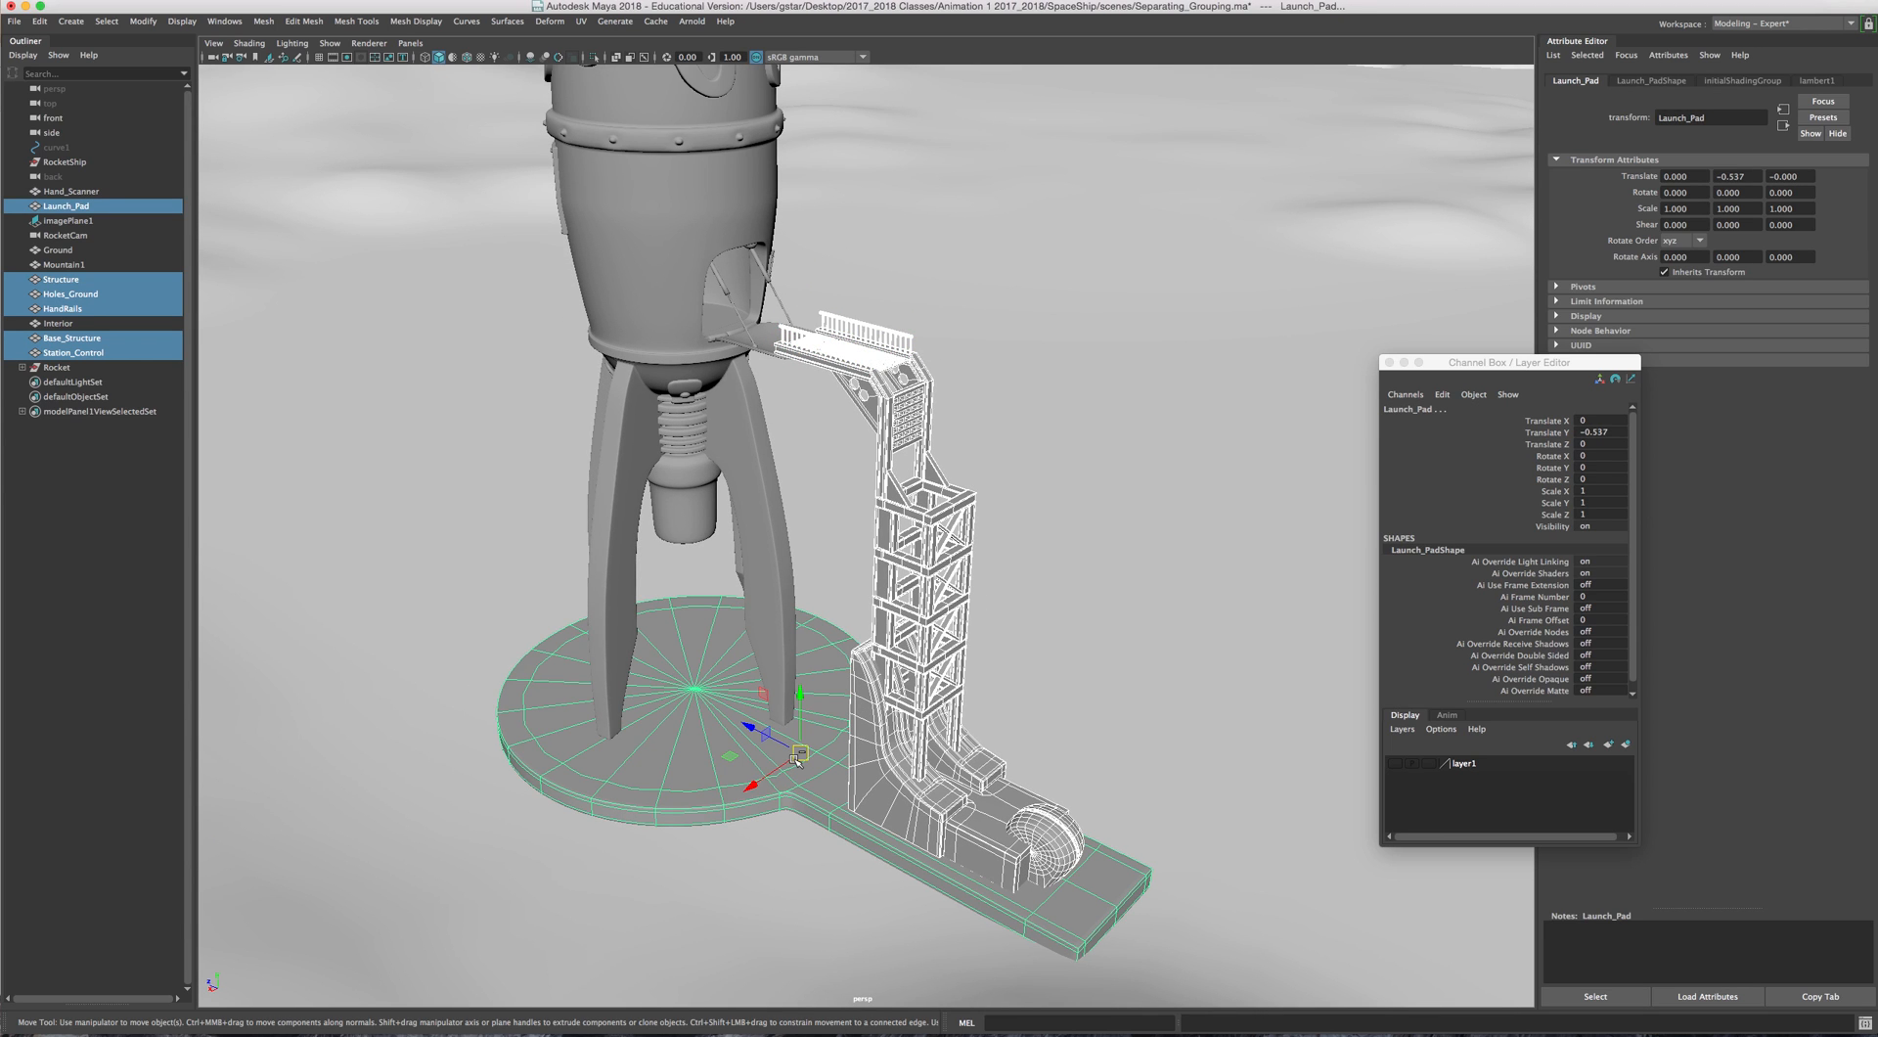
Step: Group the selected launch structure parts and name the group Launch_Pad
key("ctrl+g")
left_click(1409, 411)
double_click(1408, 411)
type("Launc")
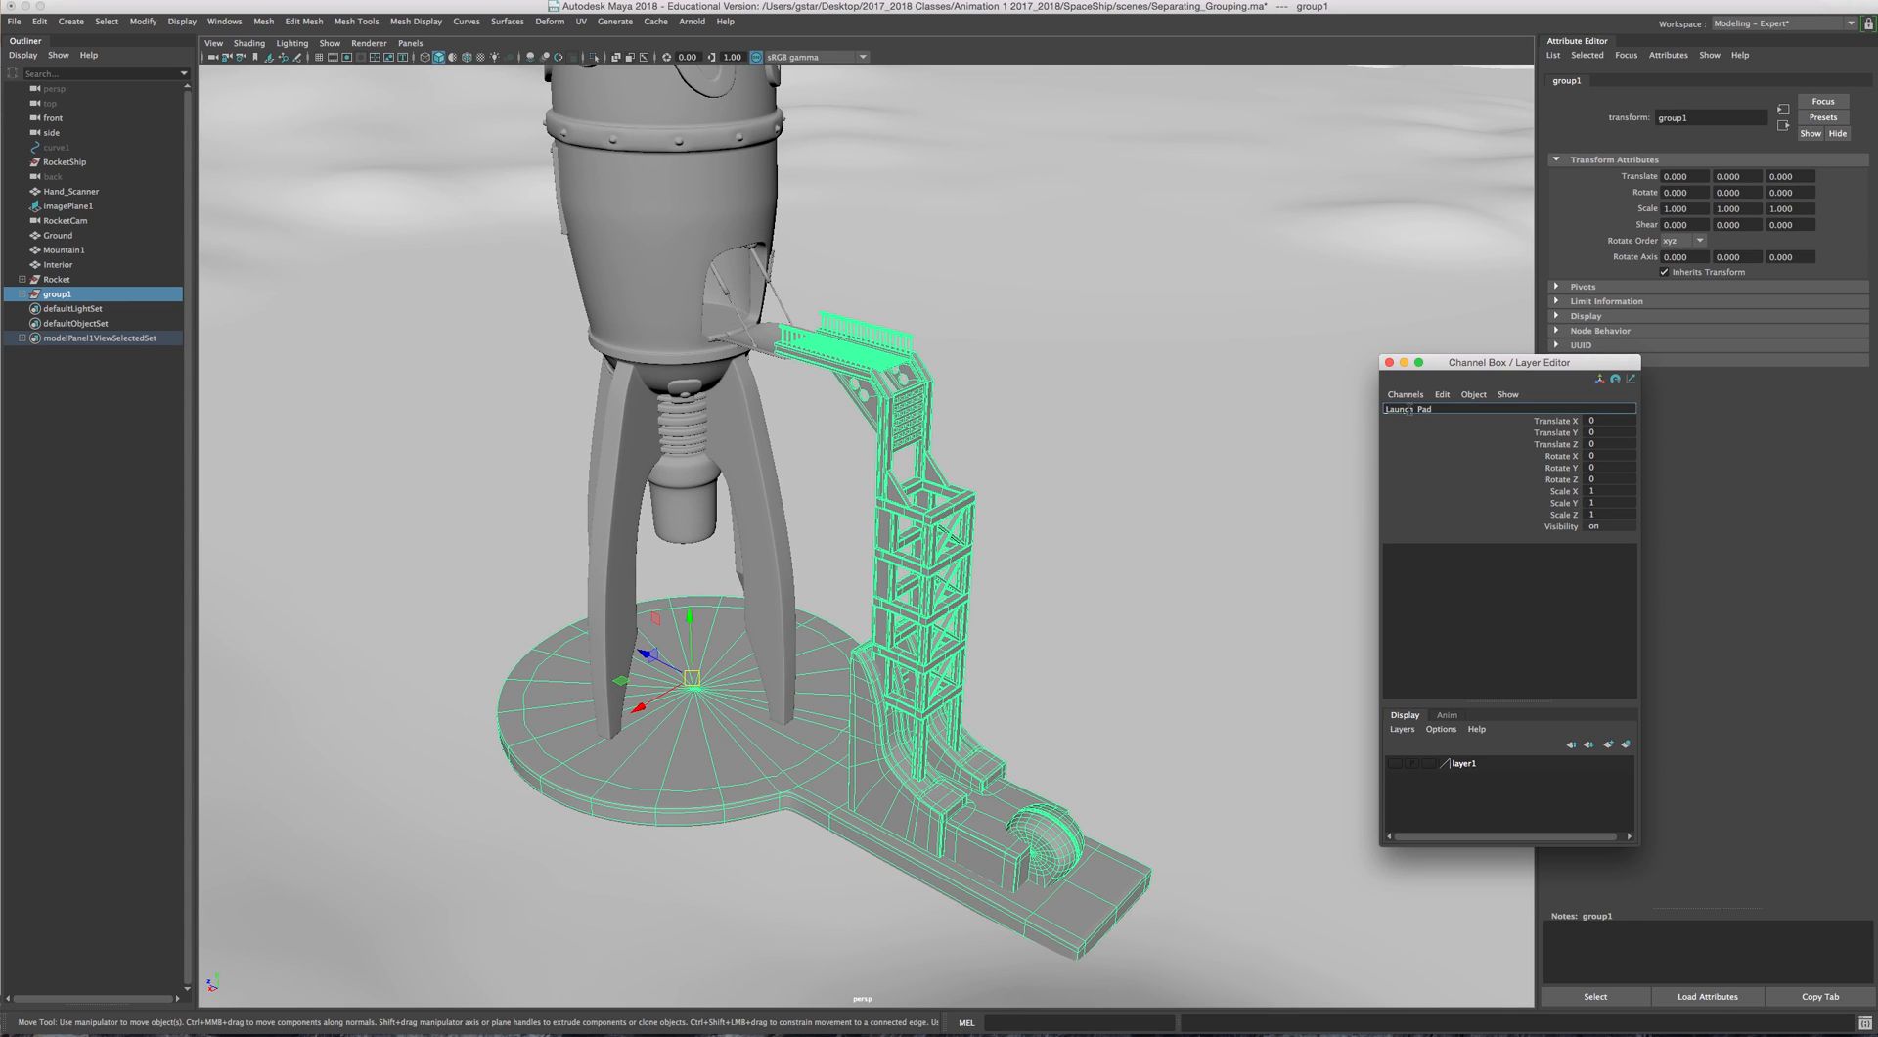
key("Return")
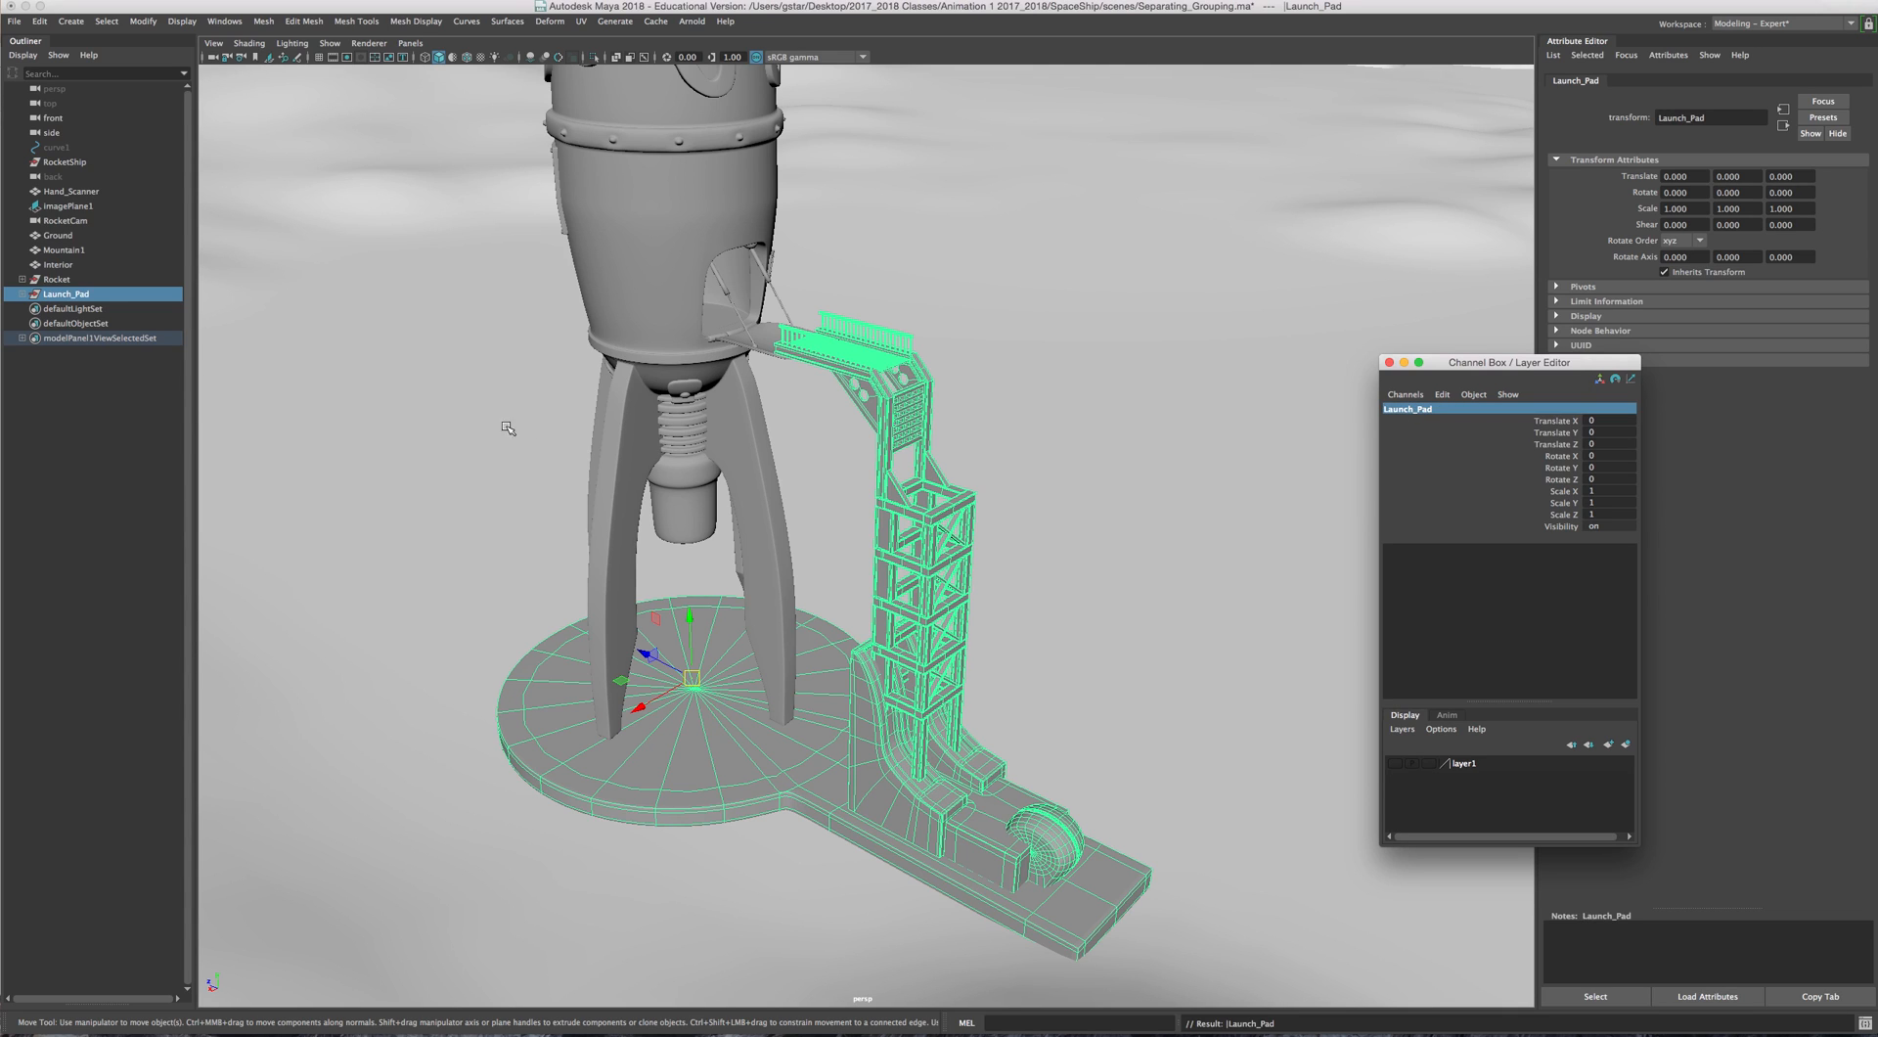
Step: Move the Interior mesh into the Rocket group
left_click(56, 265)
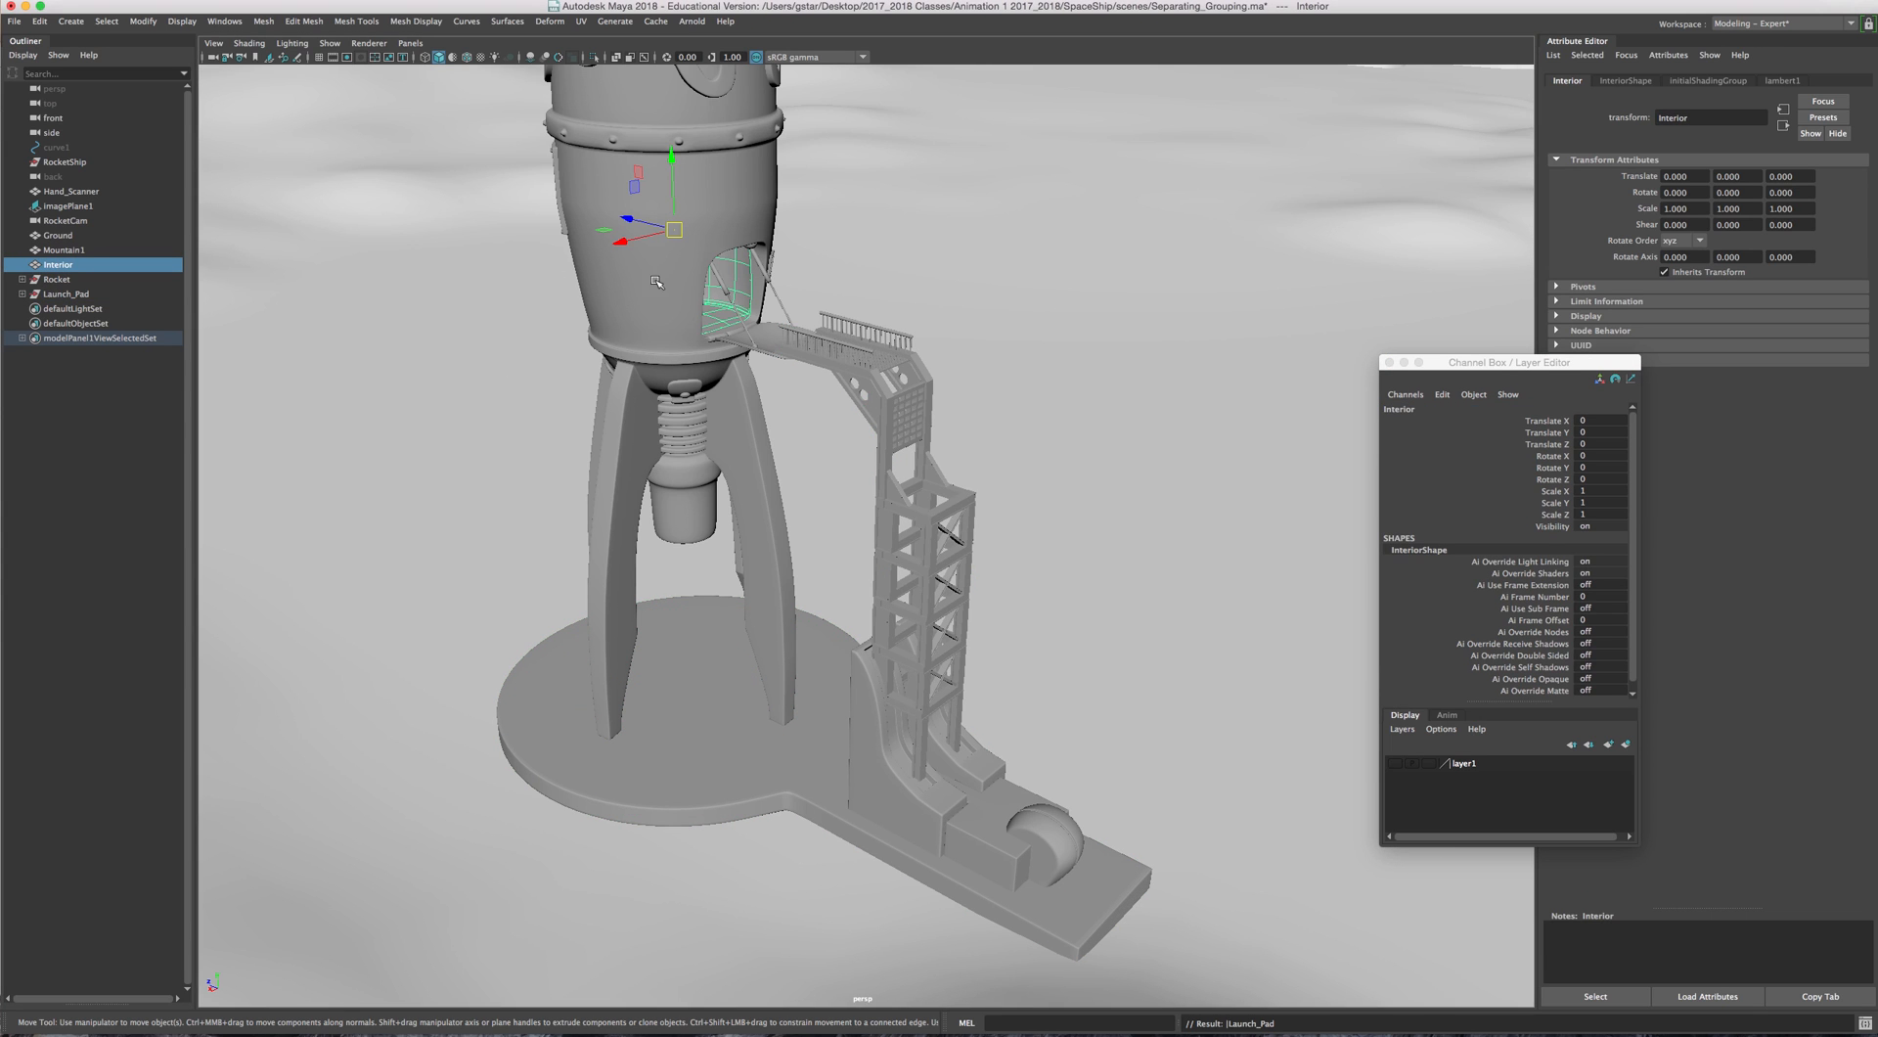
left_click_drag(861, 284, 683, 275, "alt")
middle_click_drag(682, 275, 646, 460, "alt")
right_click_drag(646, 460, 800, 438, "alt")
scroll(799, 438, "up", 4)
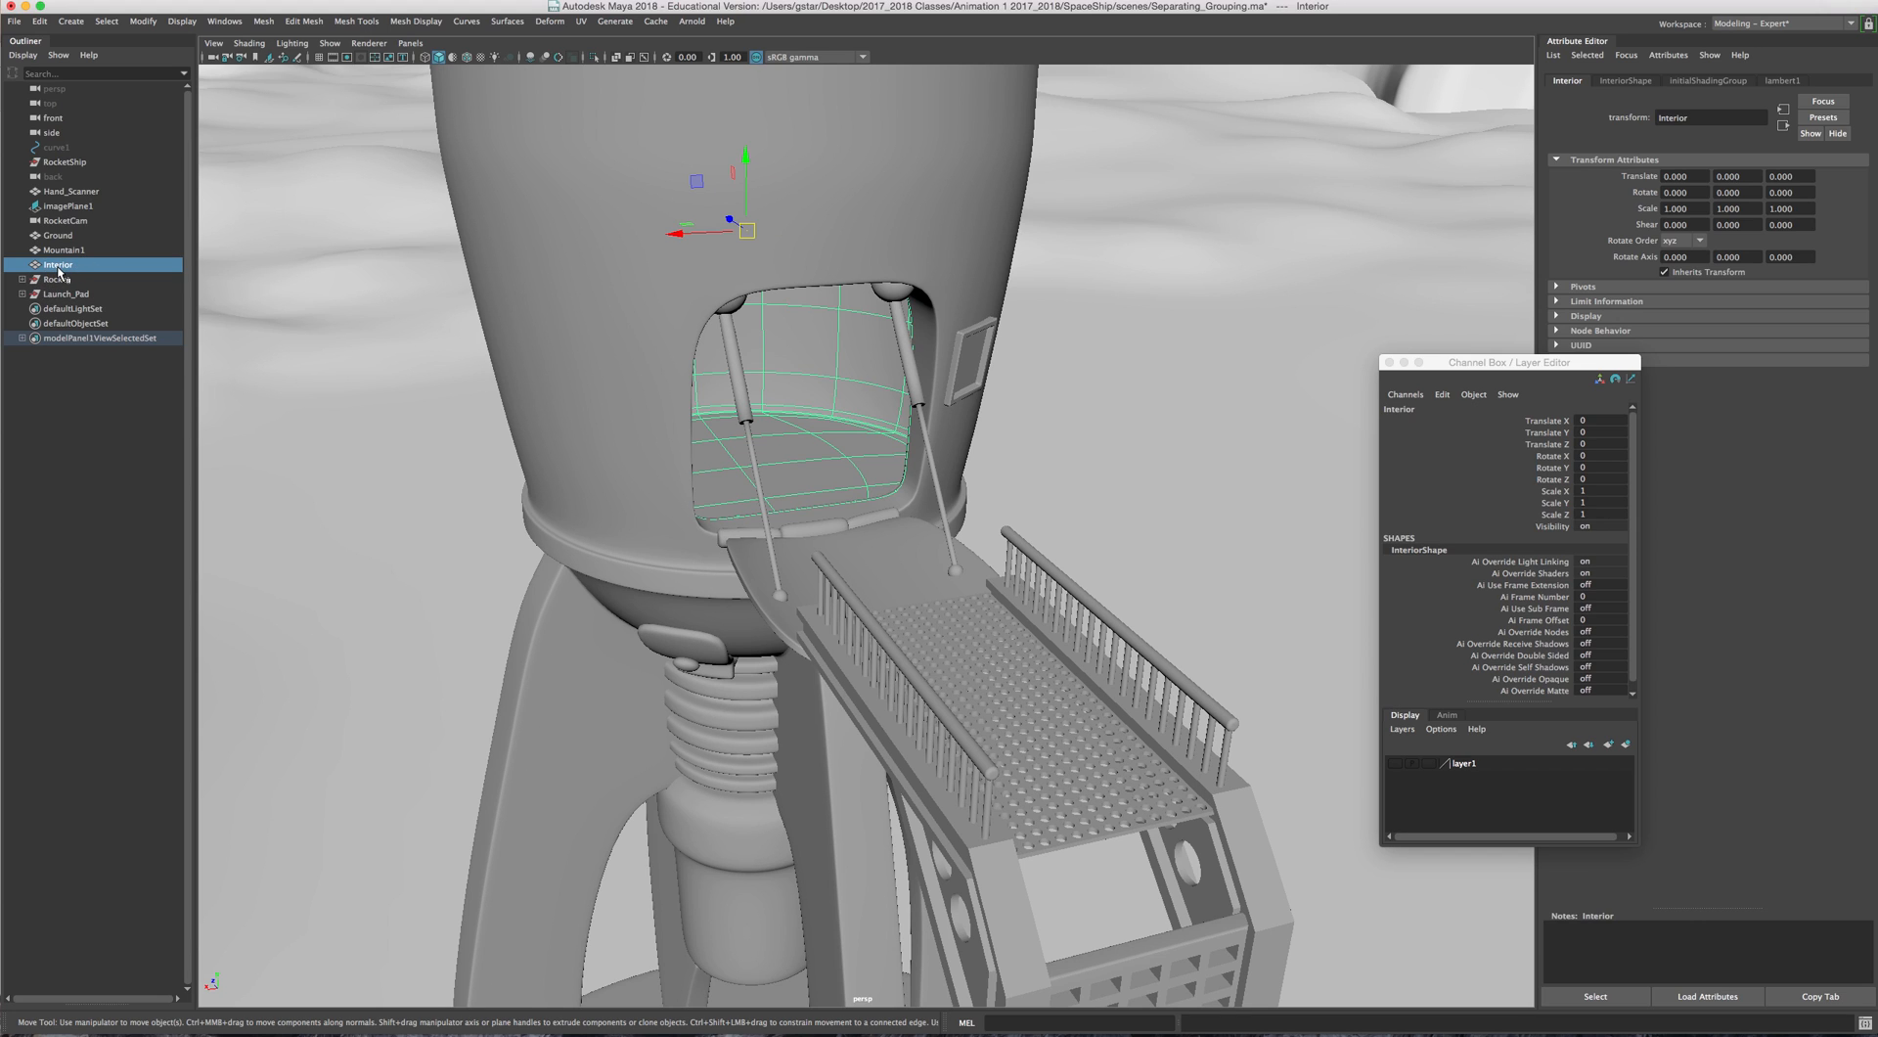
middle_click_drag(58, 270, 55, 286)
Step: Check Ground and Mountain1, and delete the leftover RocketShip group
left_click(49, 265)
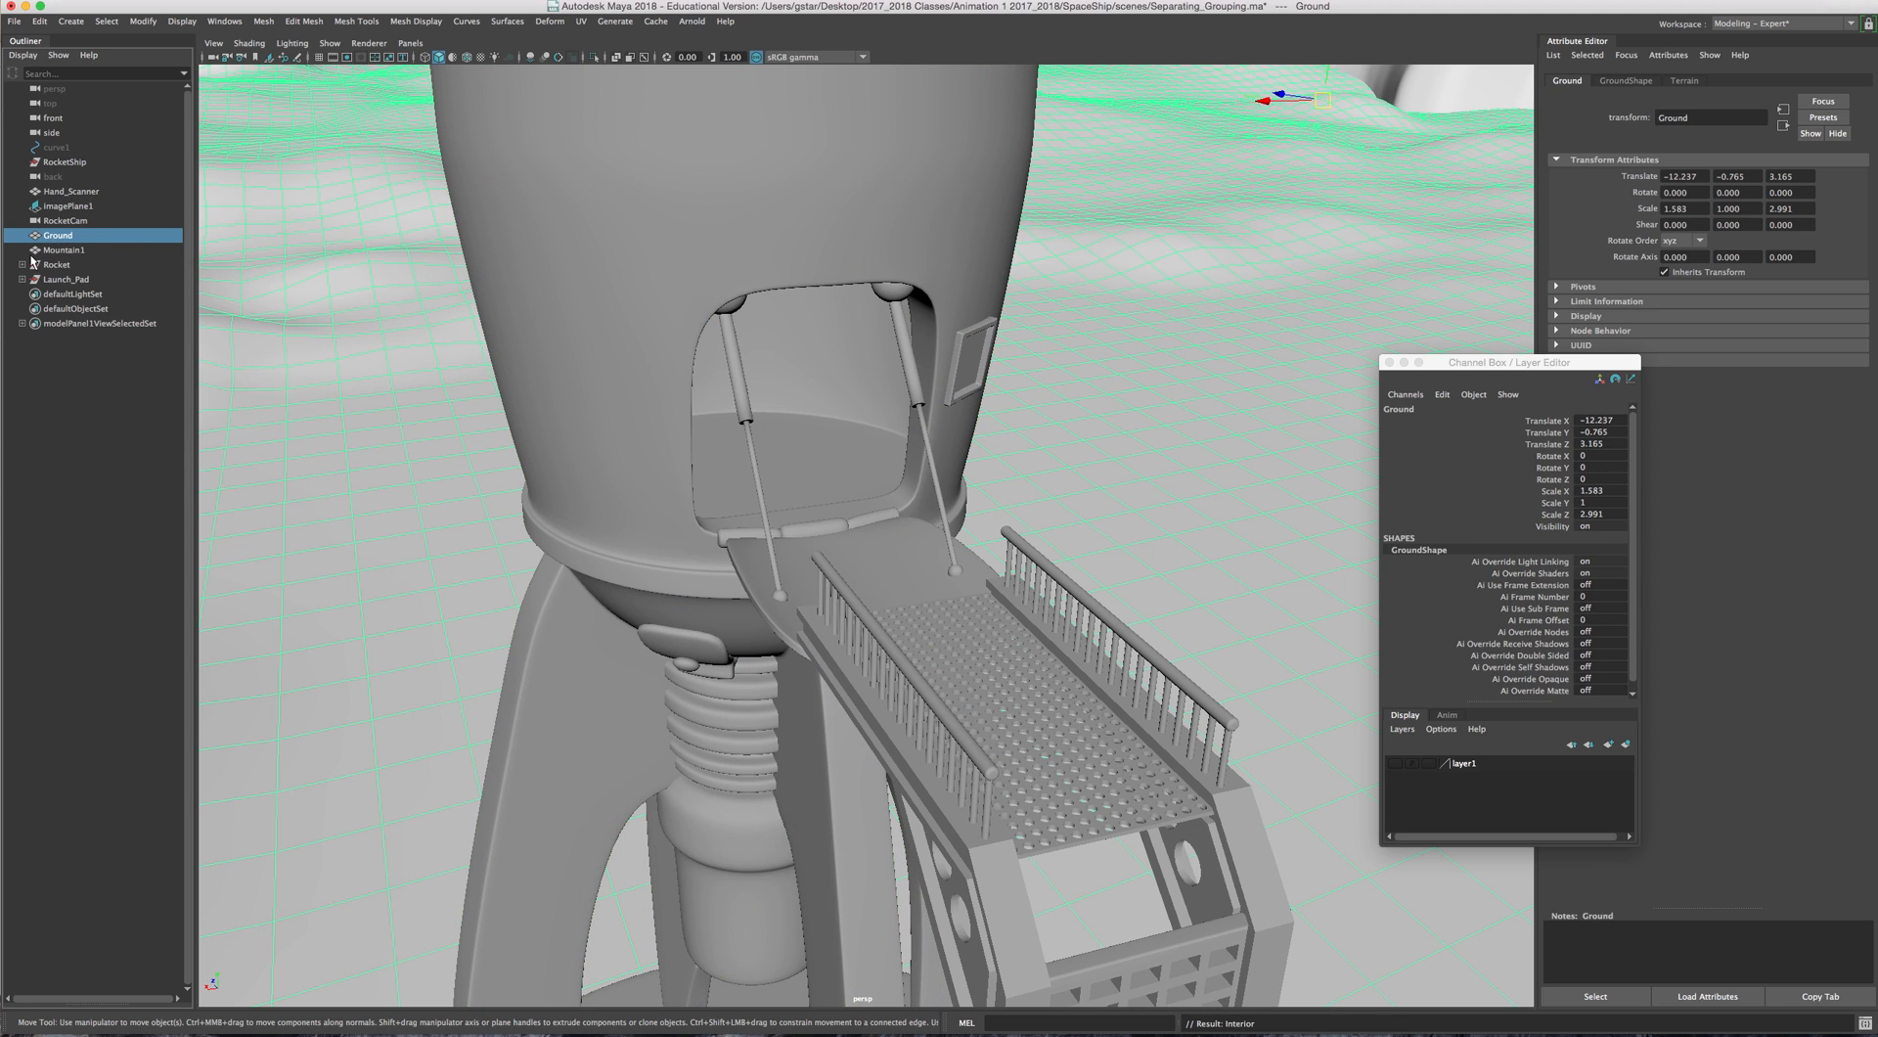
left_click(61, 251)
scroll(503, 281, "down", 5)
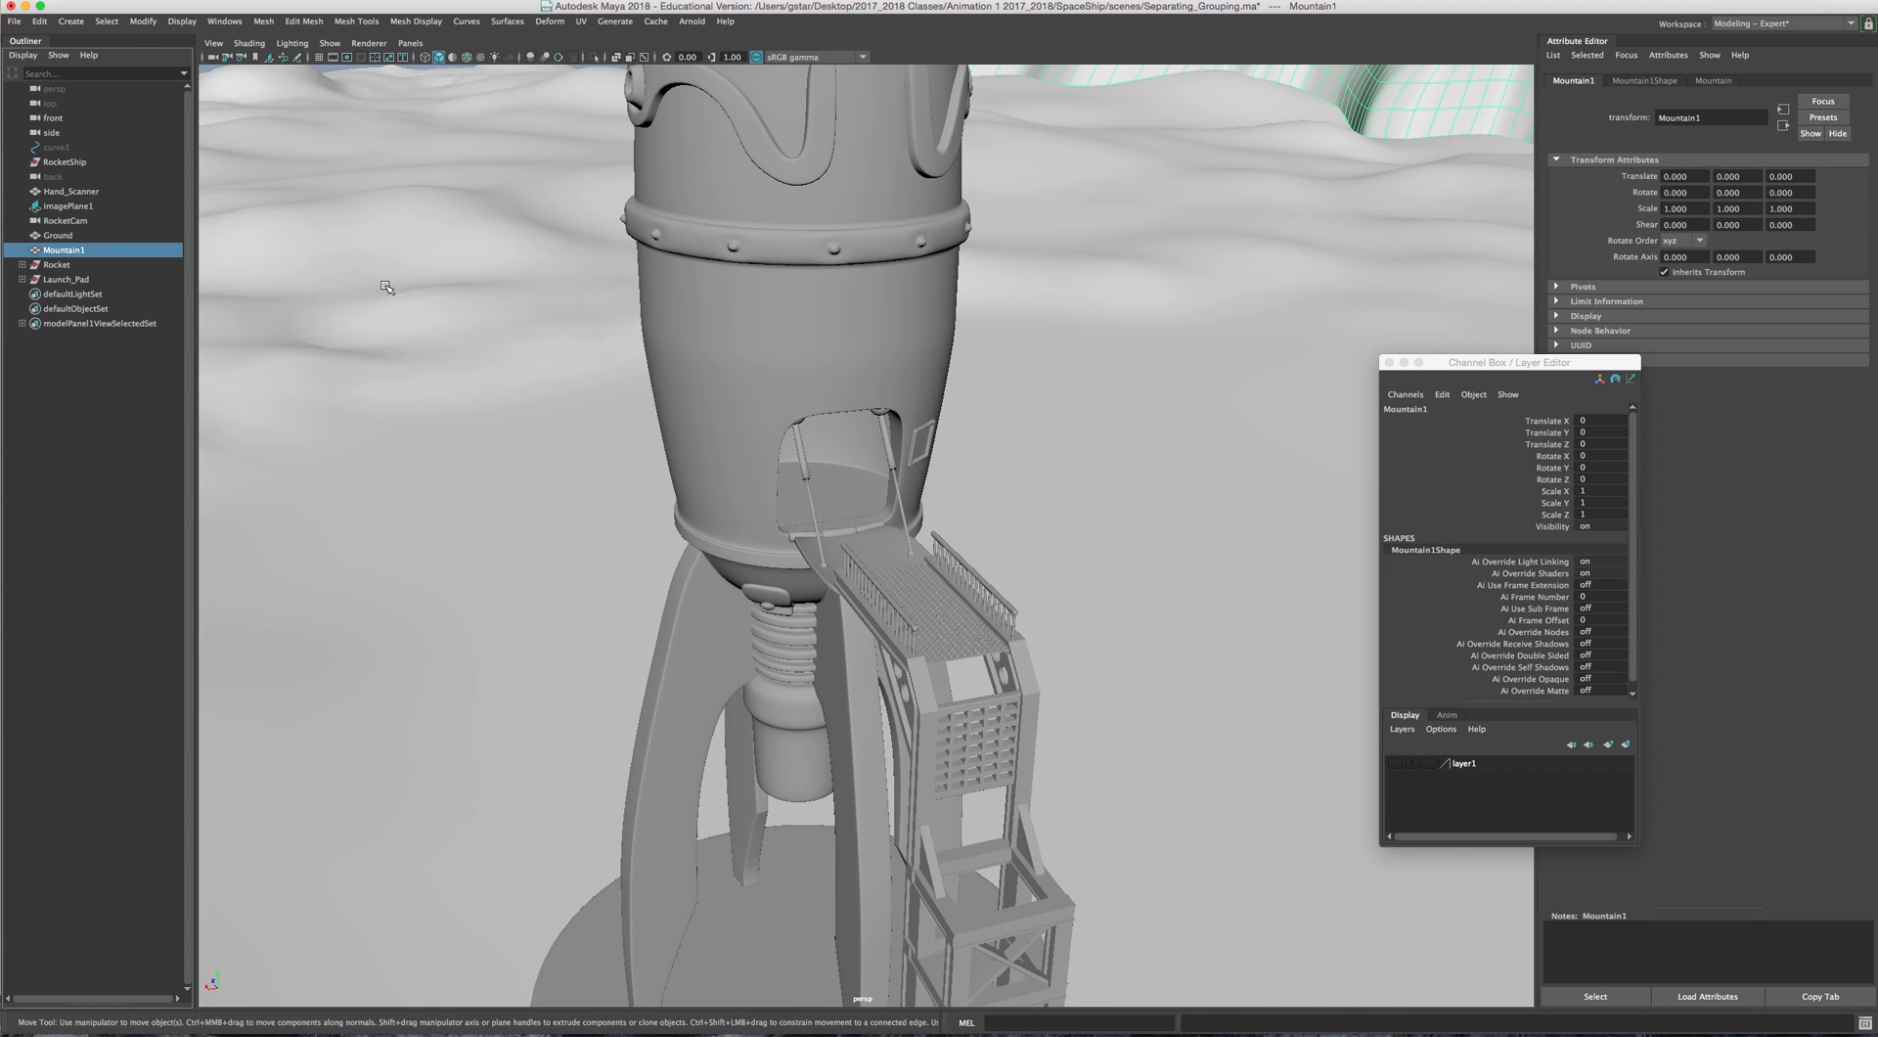
left_click(59, 163)
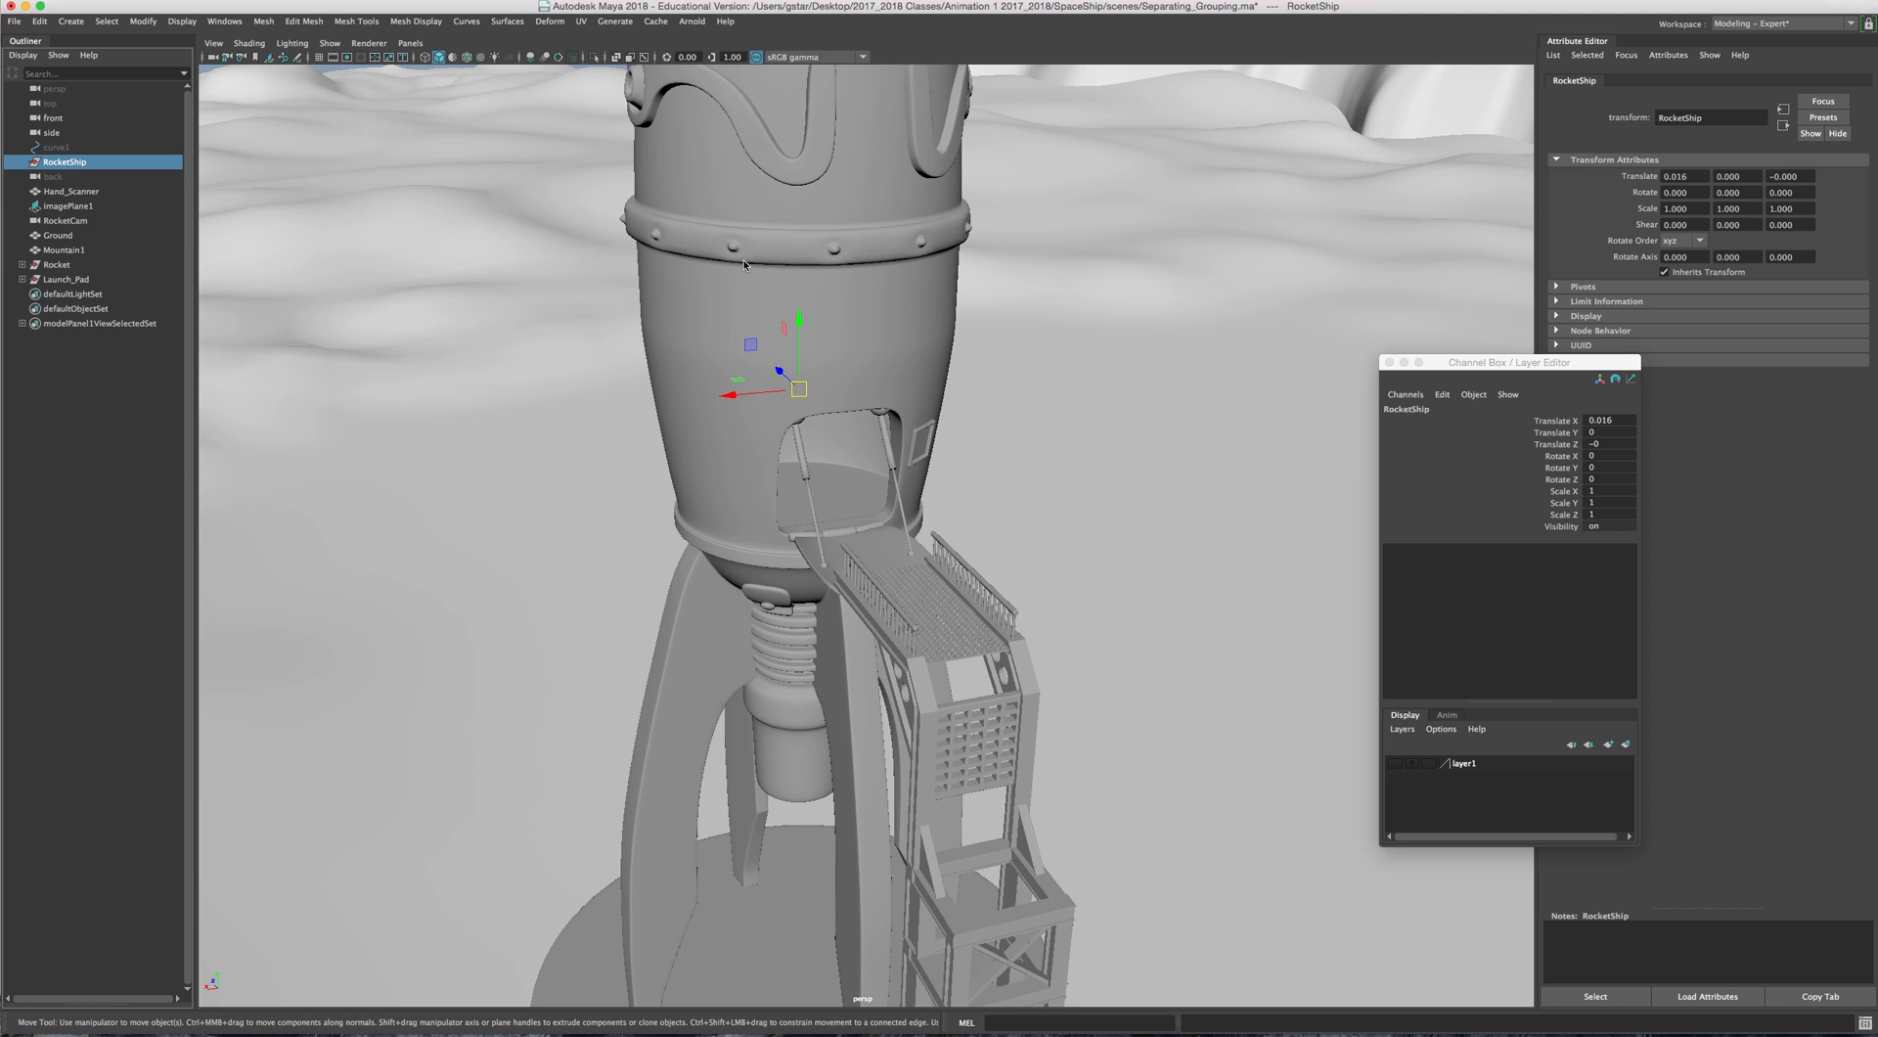
key("Delete")
Step: Turn on the visibility of the hidden curve1 to inspect it, and delete the curve
left_click(56, 147)
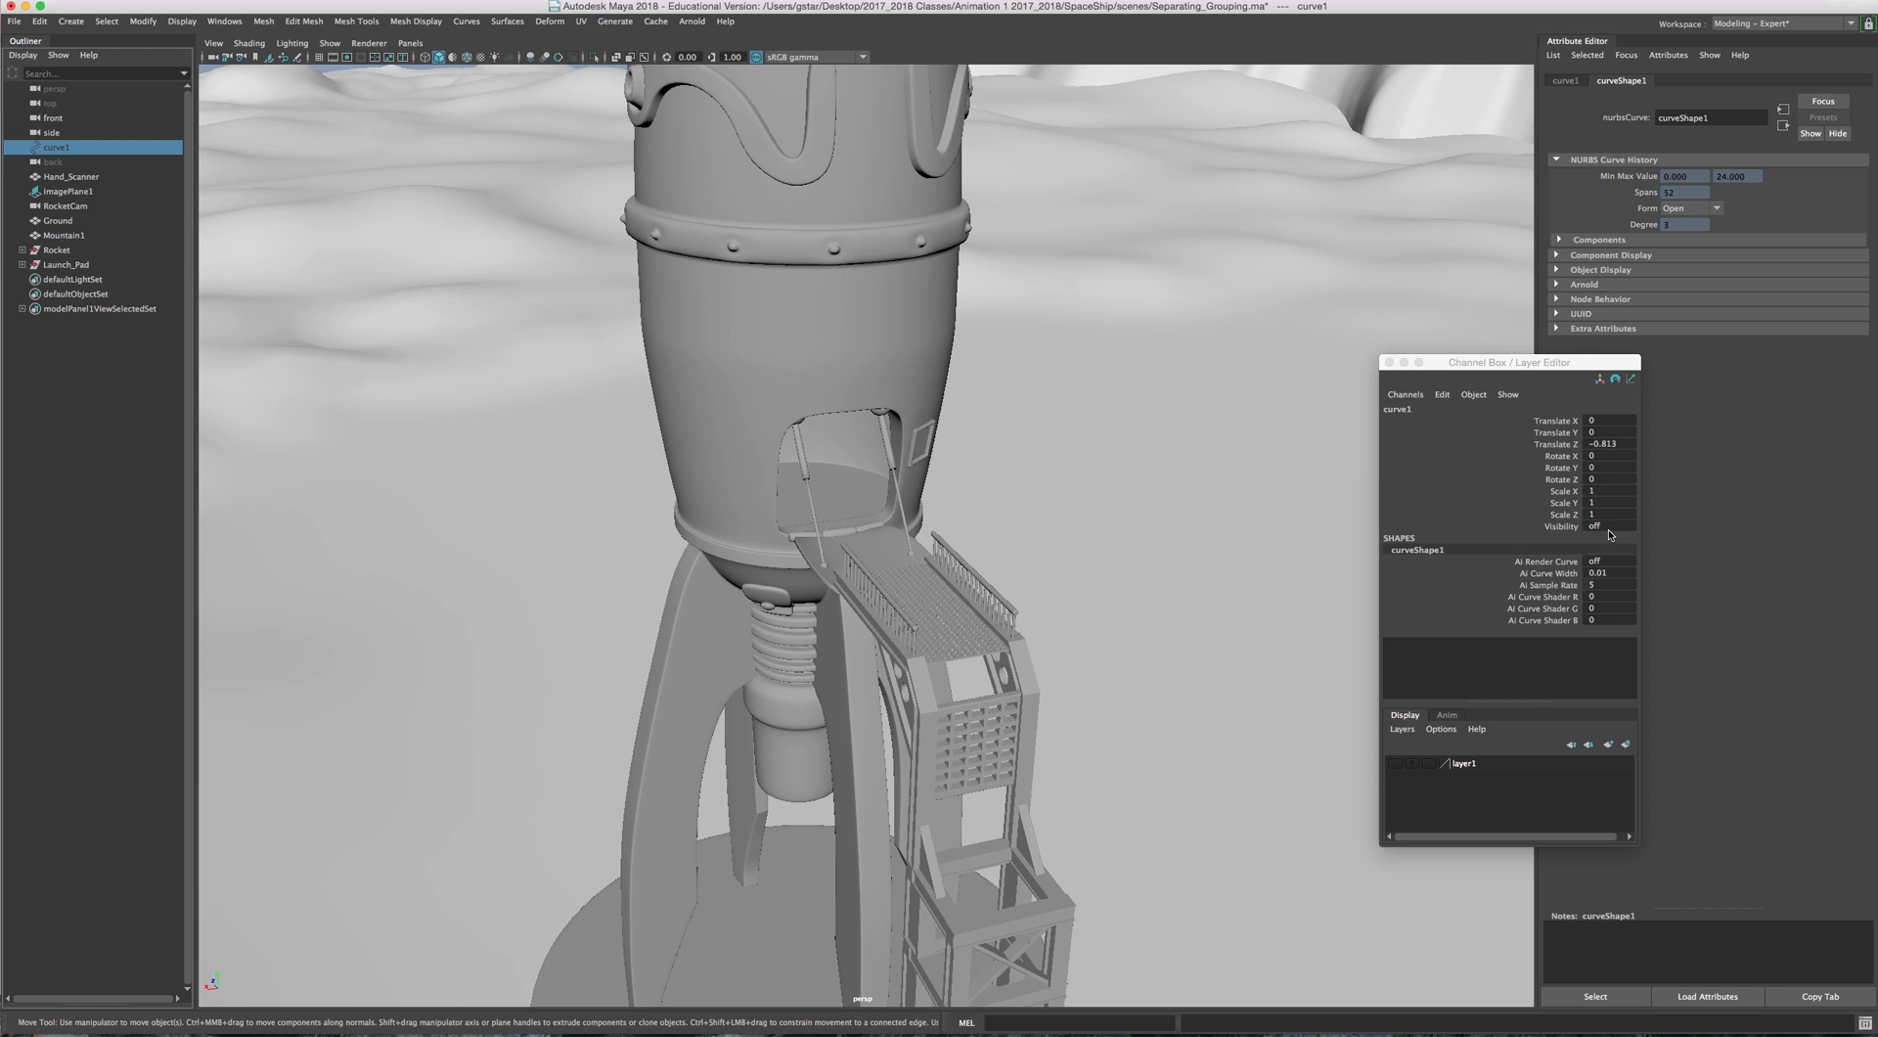
left_click(1609, 527)
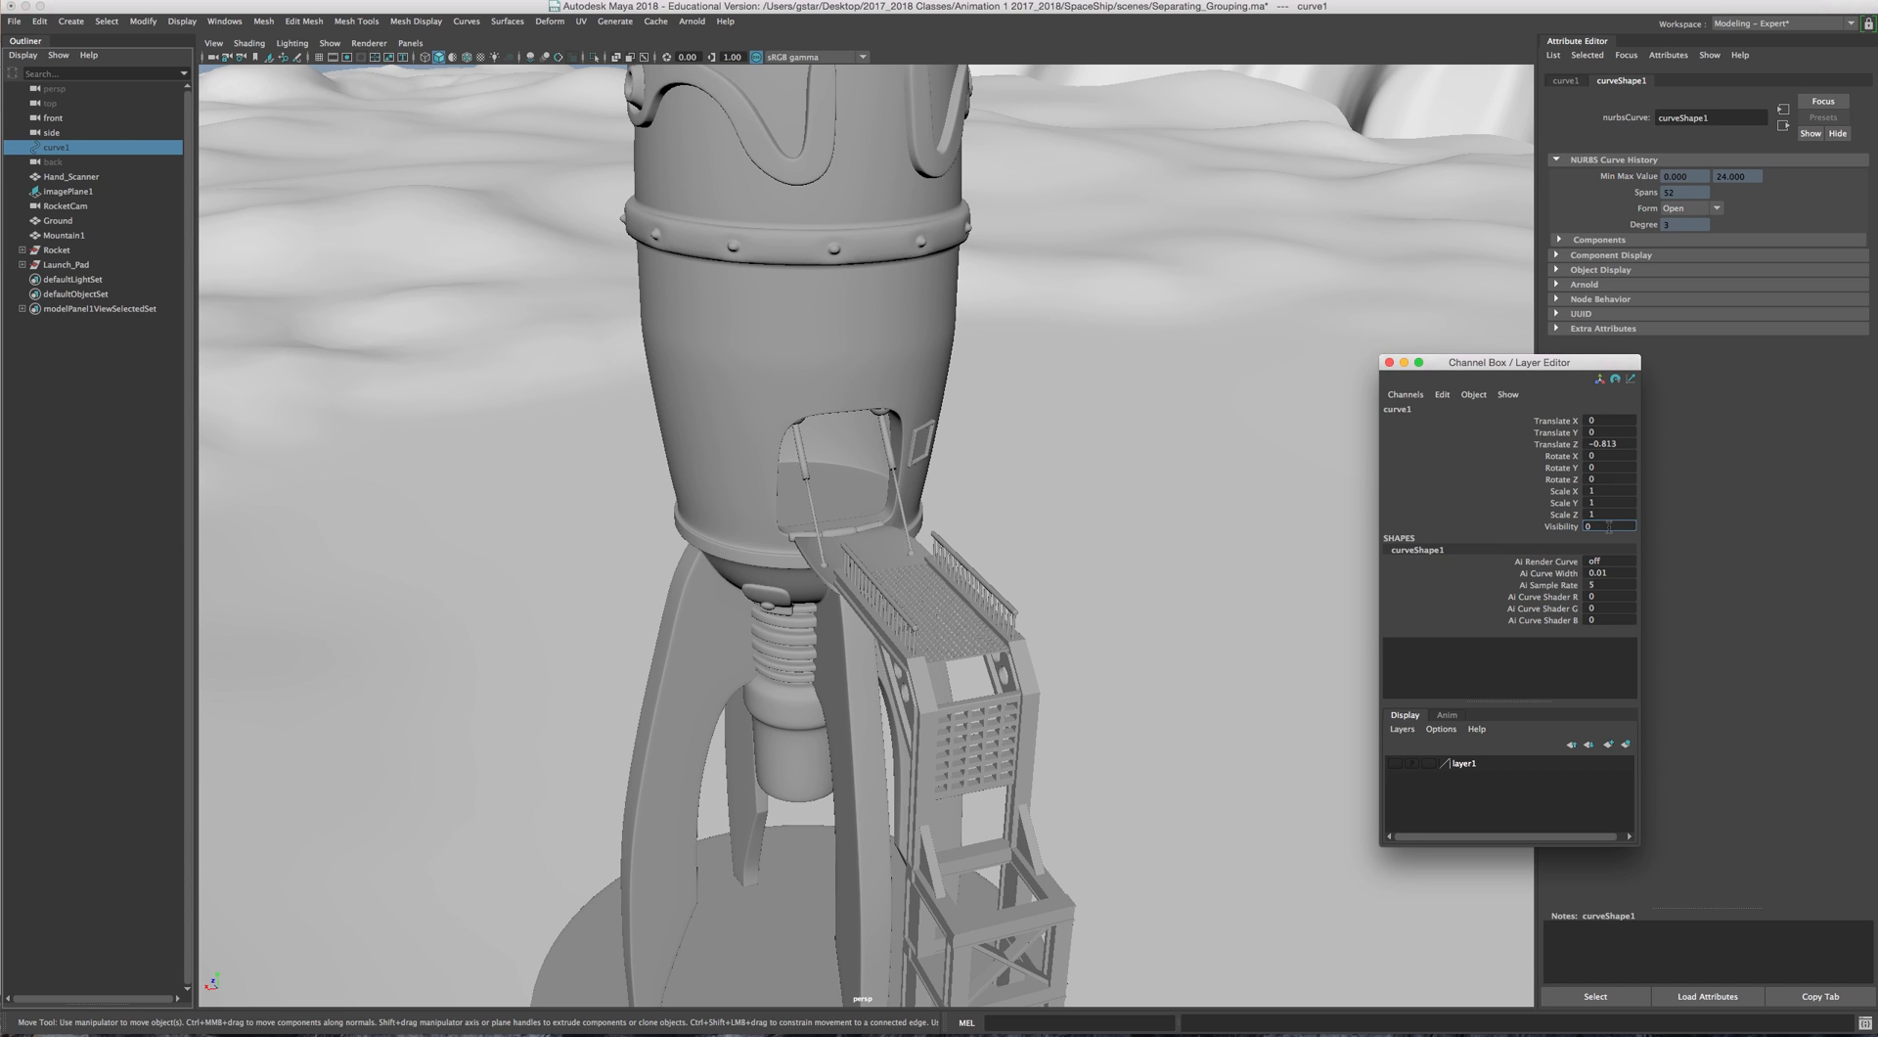
key("Return")
right_click_drag(1364, 343, 964, 348, "alt")
left_click_drag(964, 347, 861, 309, "alt")
right_click_drag(861, 308, 988, 328, "alt")
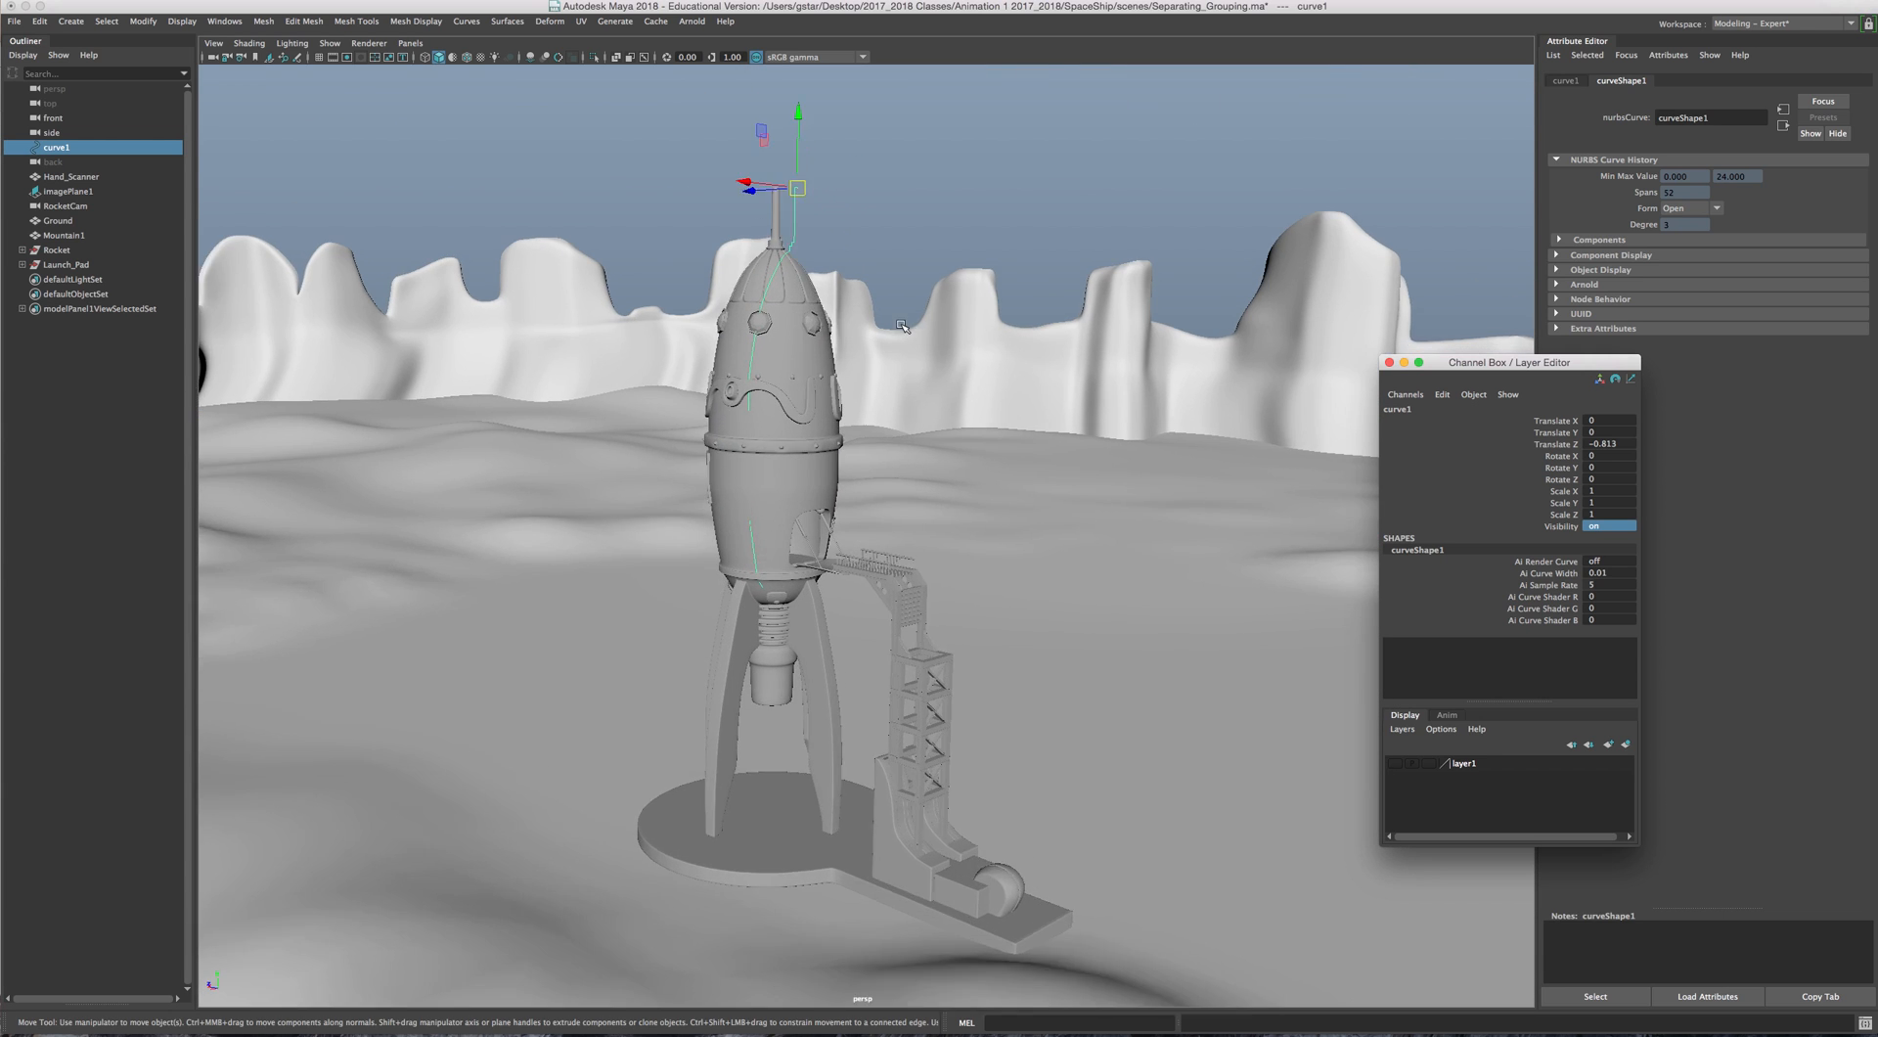
middle_click_drag(979, 323, 973, 519, "alt")
left_click_drag(665, 293, 765, 387, "alt")
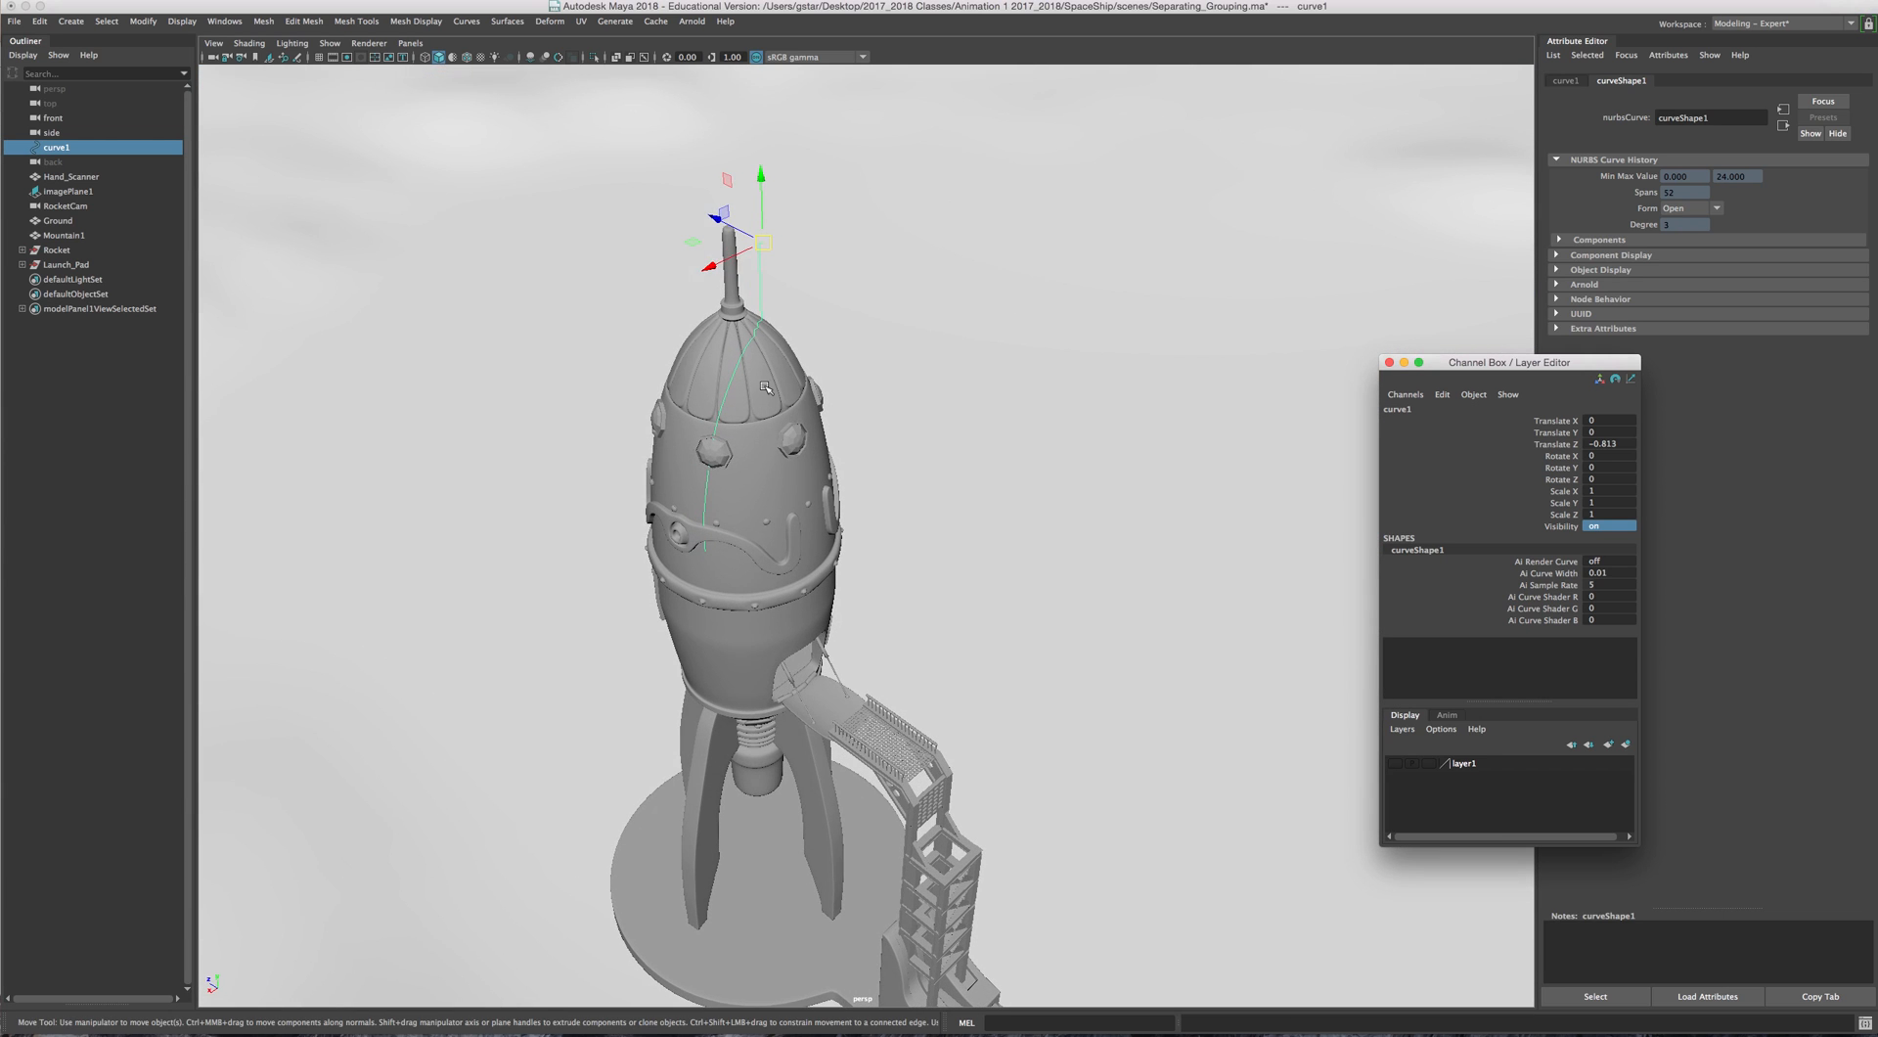
left_click_drag(734, 229, 989, 331)
key("Delete")
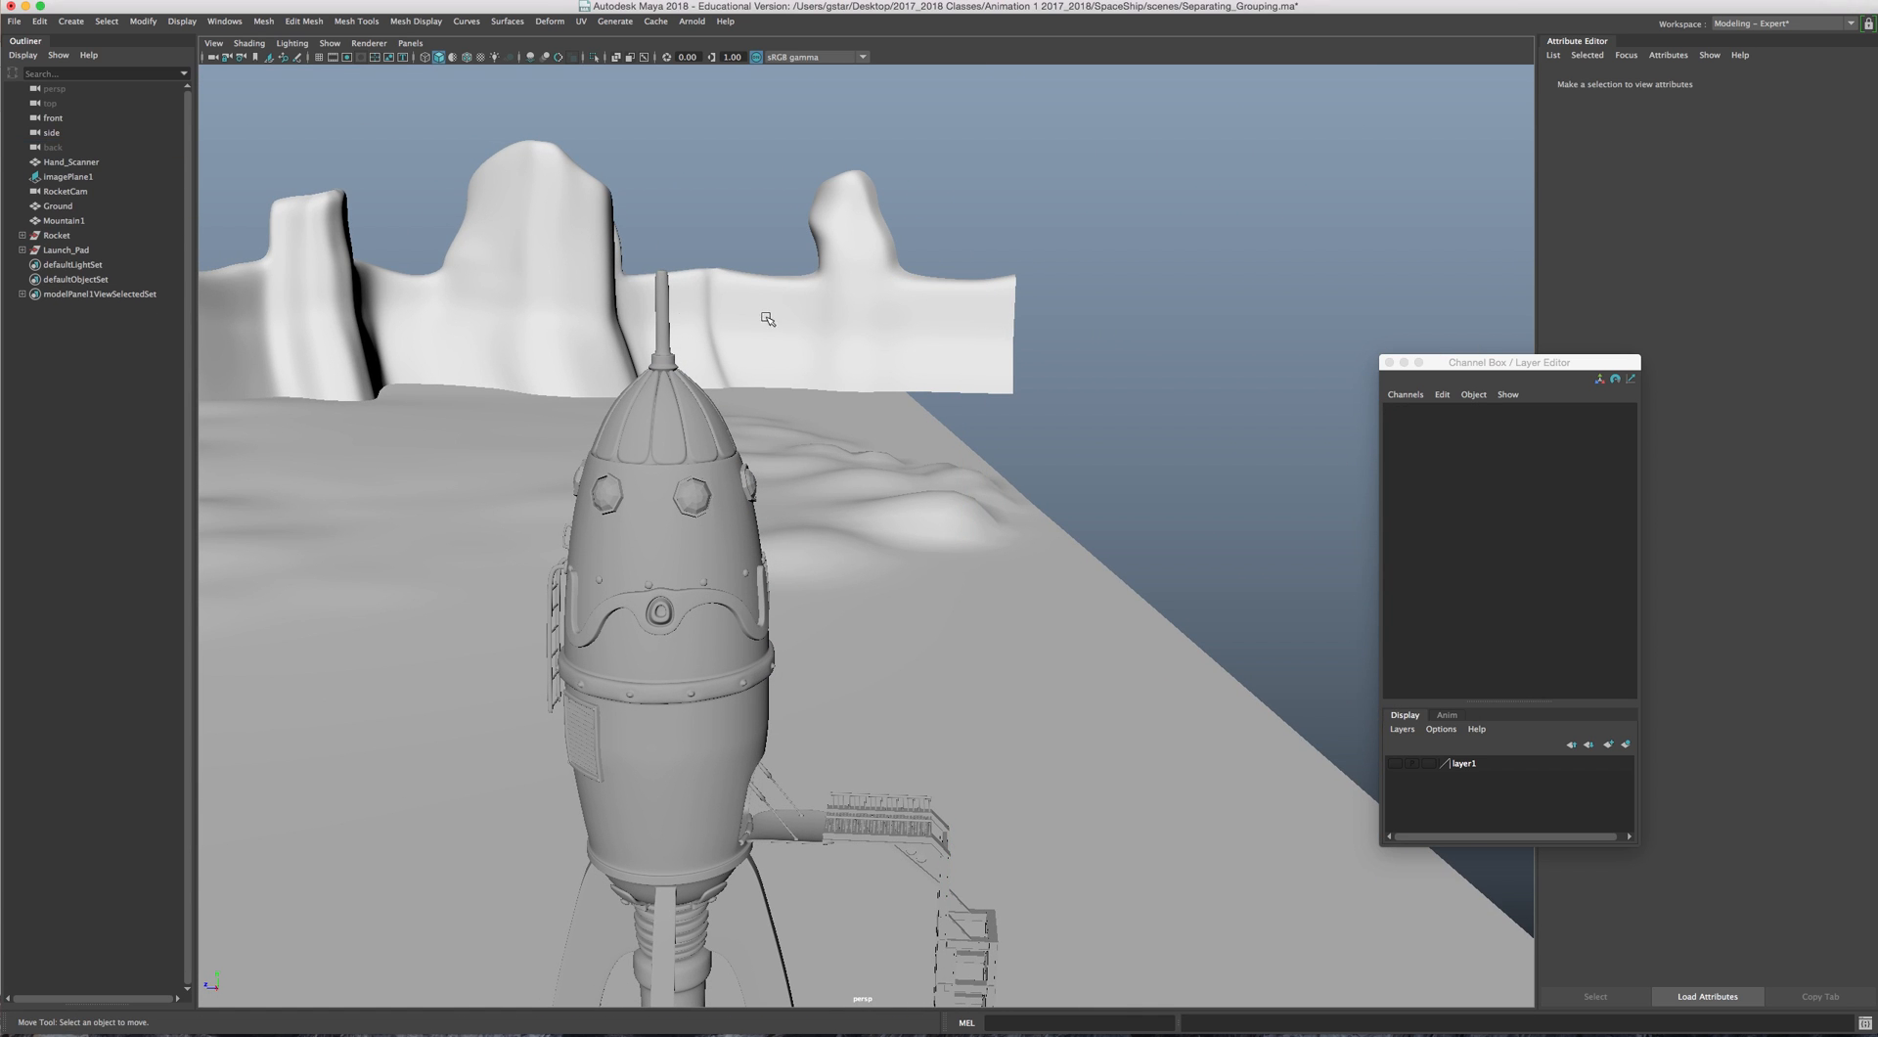
Step: Move Hand_Scanner into the Rocket group
left_click(96, 162)
double_click(80, 165)
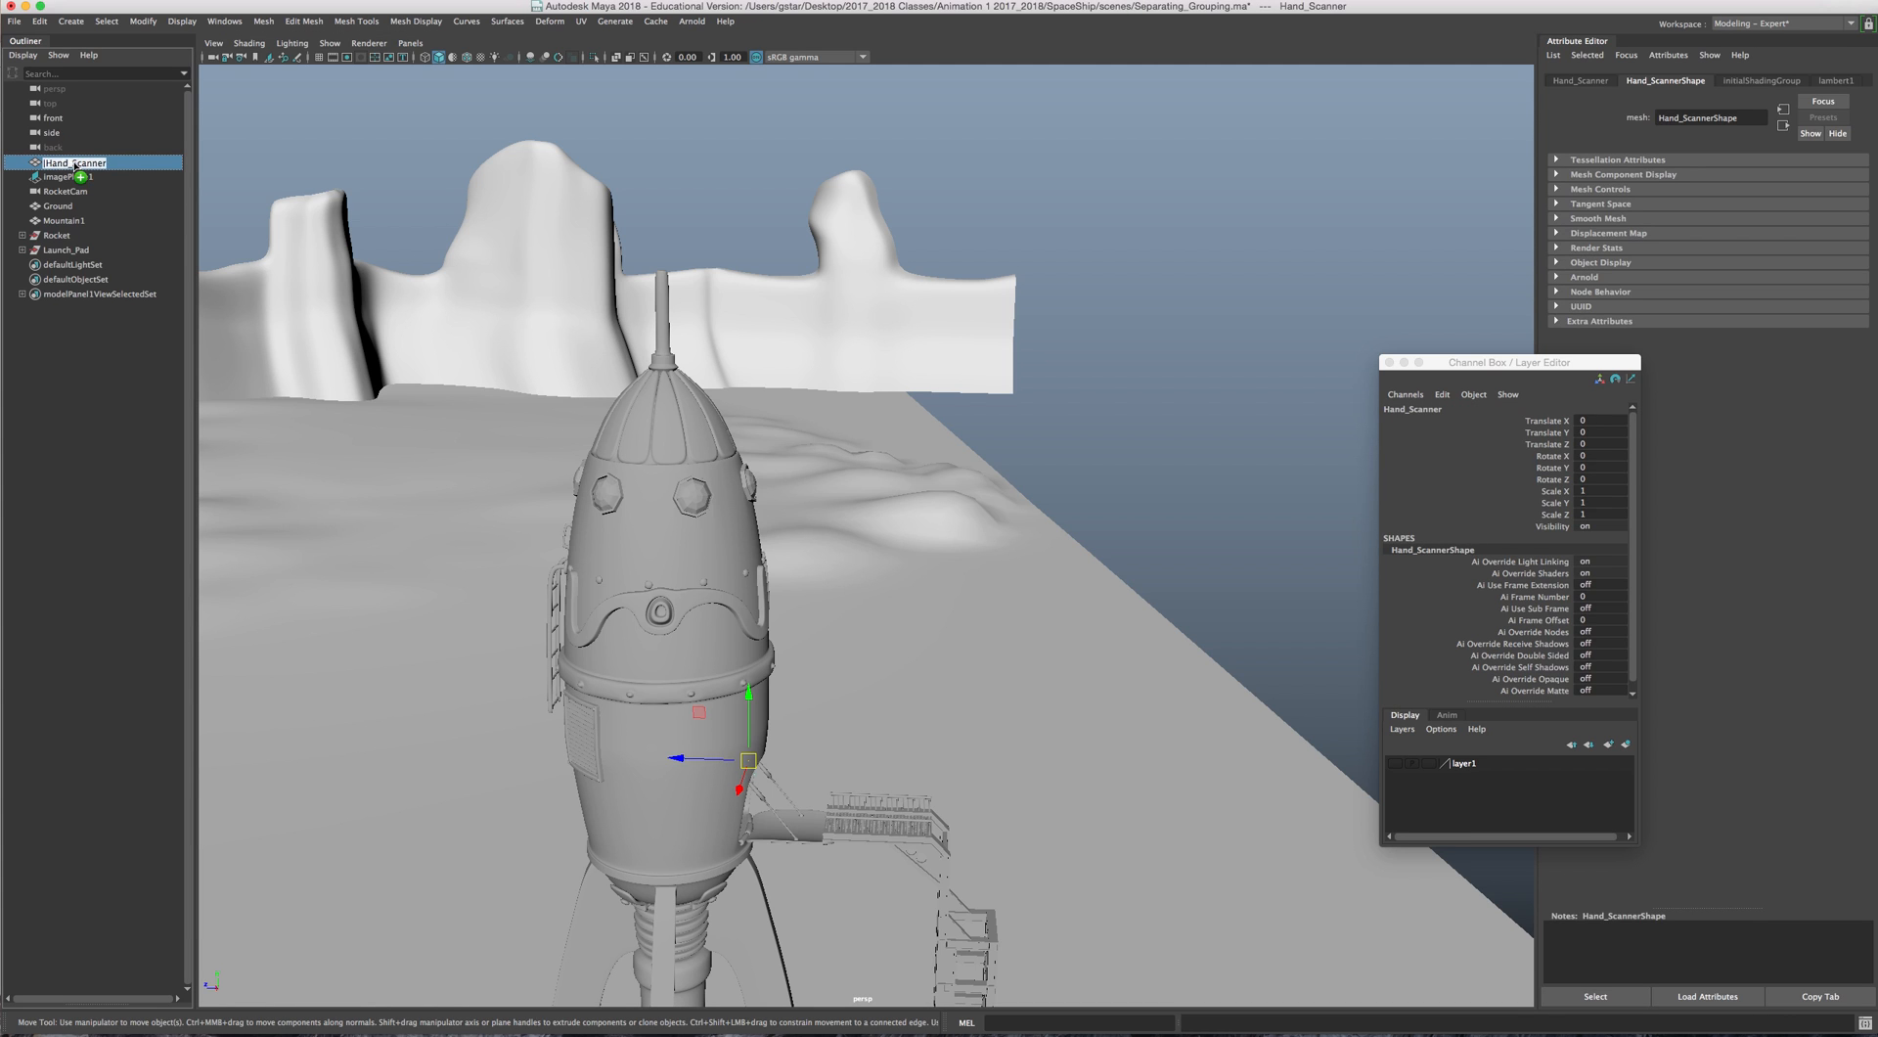
left_click_drag(57, 238, 54, 238)
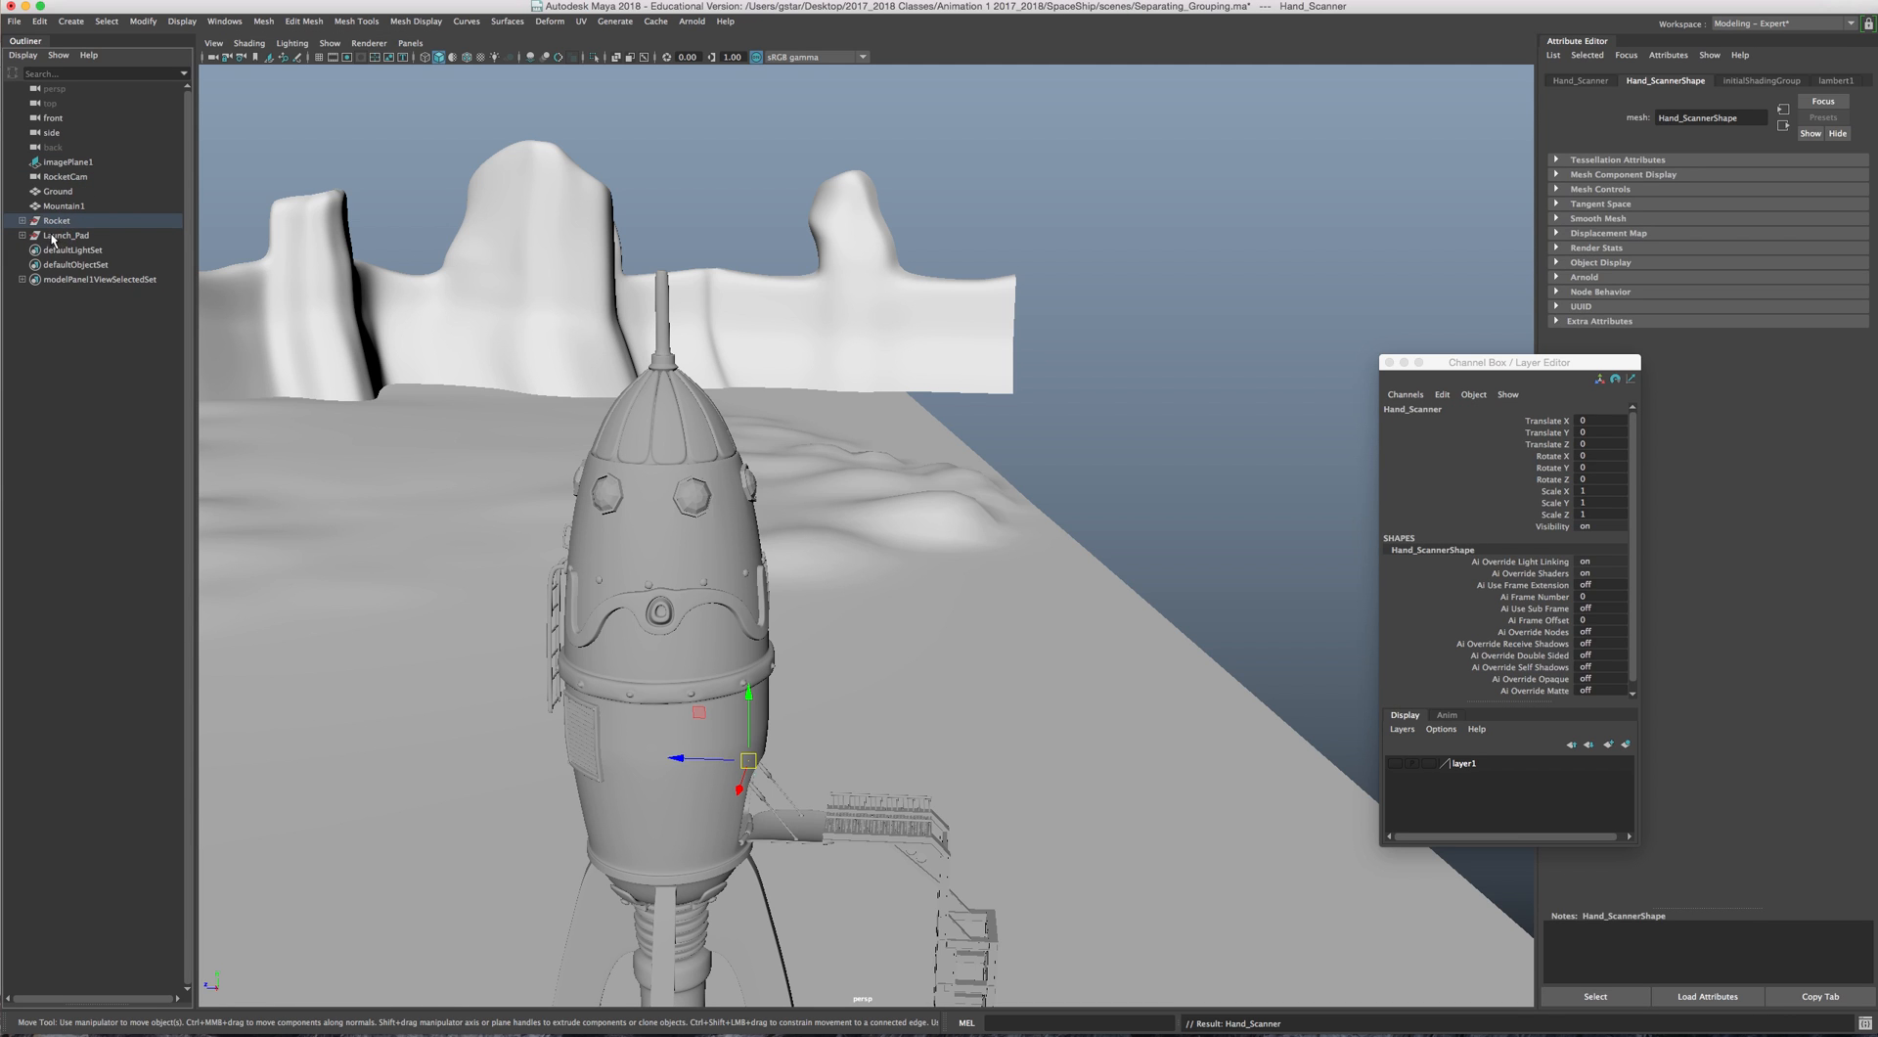
Step: Group Ground and Mountain1 together and name the group Alien_Planet
left_click(57, 191)
left_click(61, 207, "ctrl")
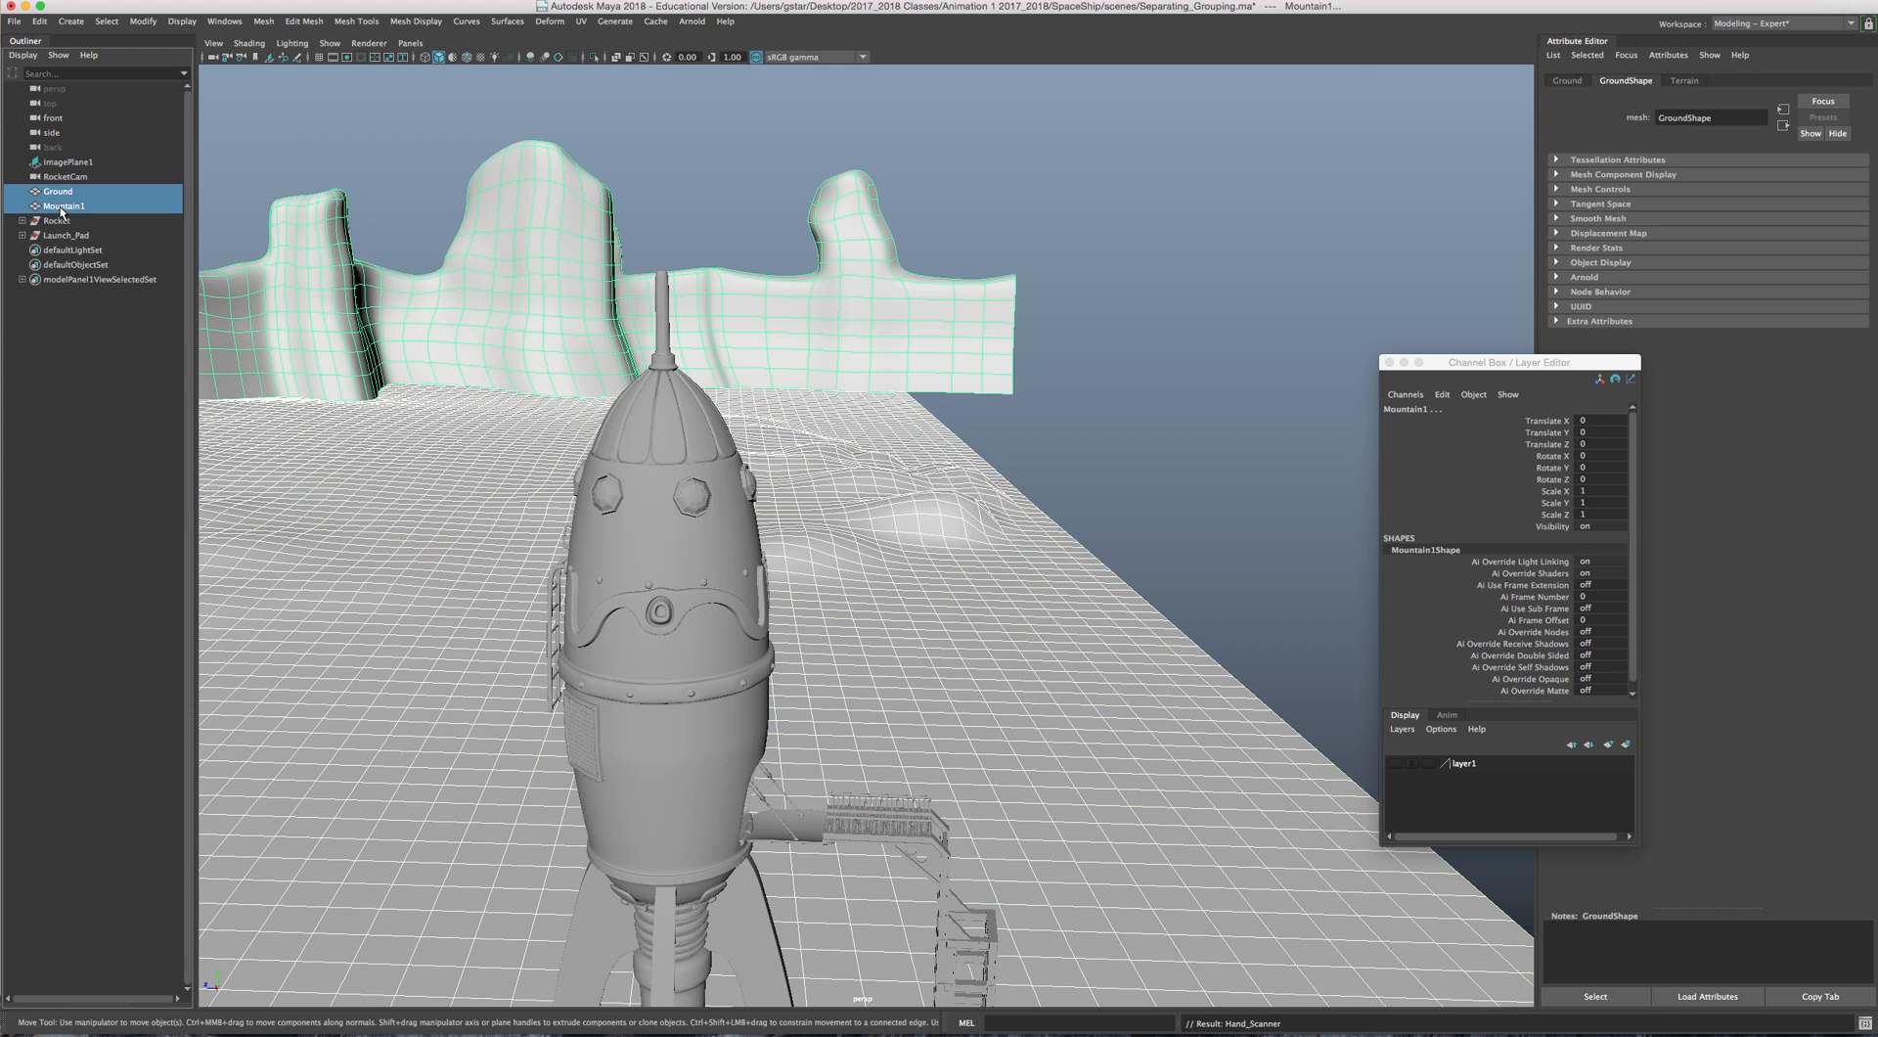
key("ctrl+g")
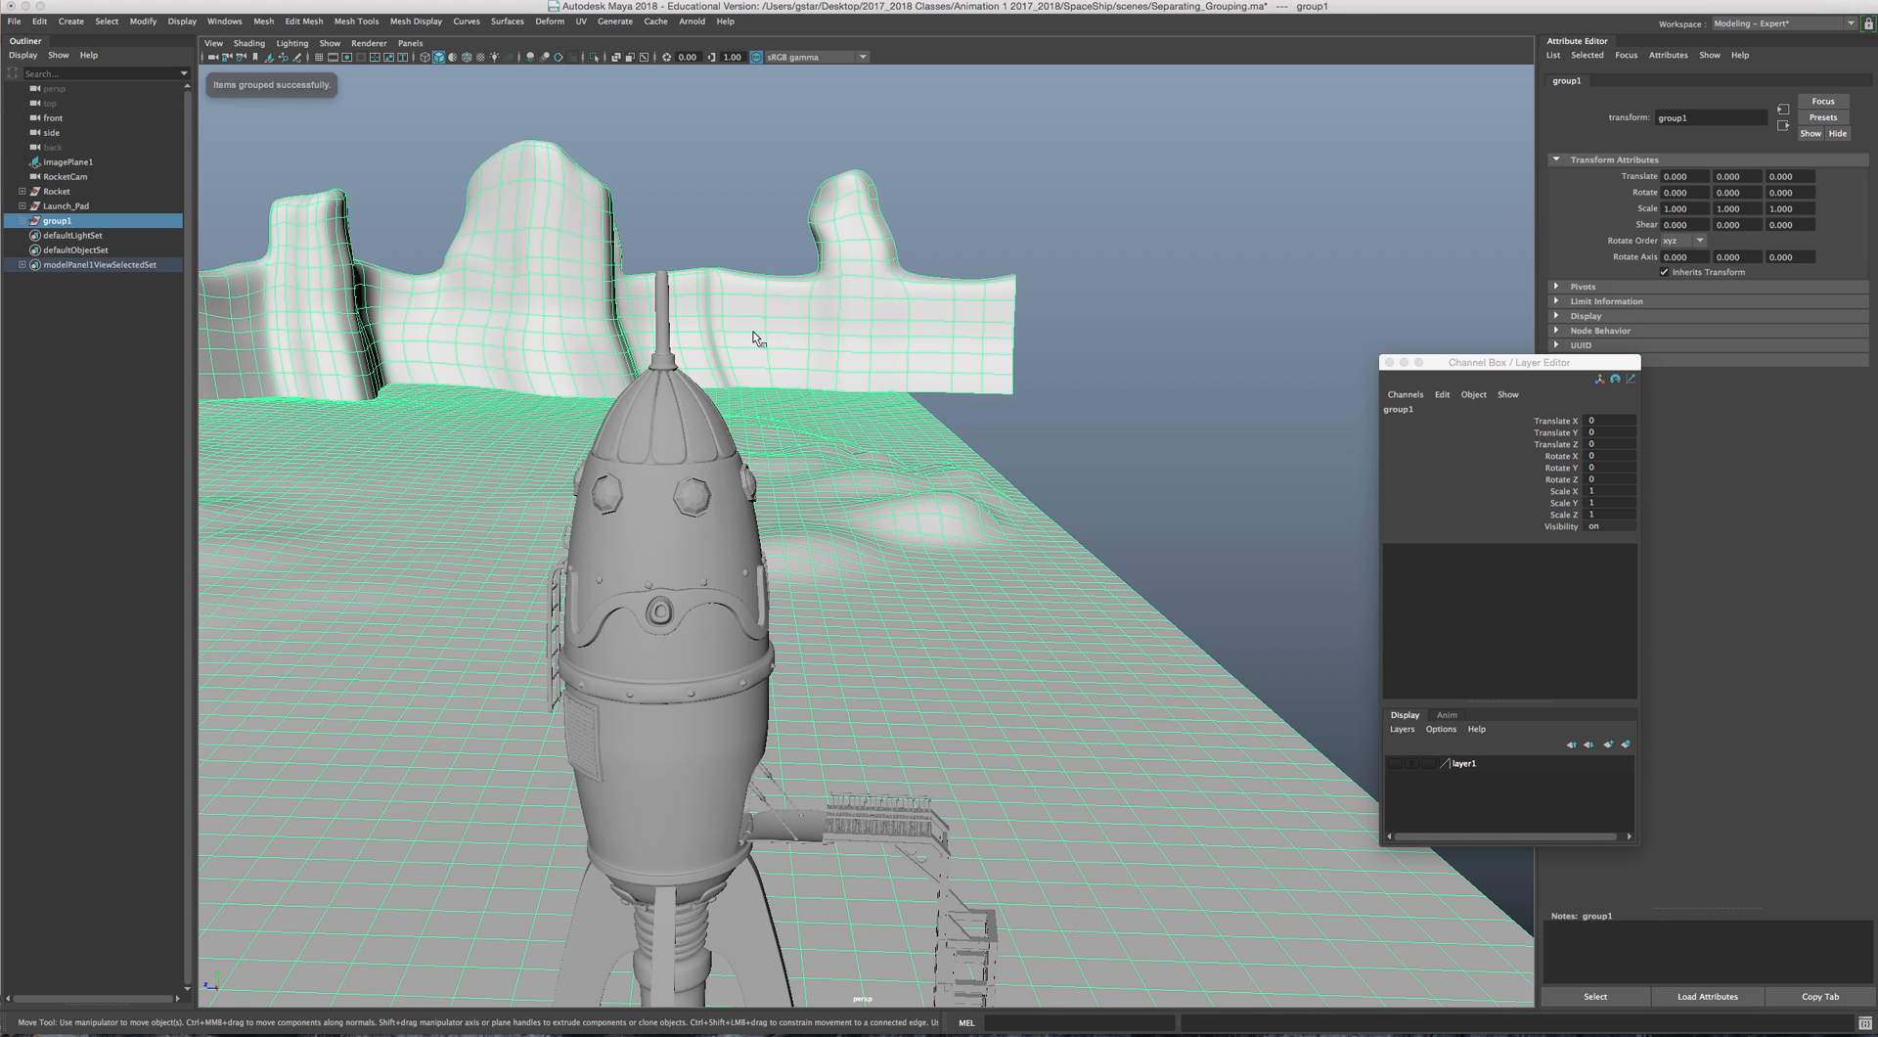
double_click(1424, 409)
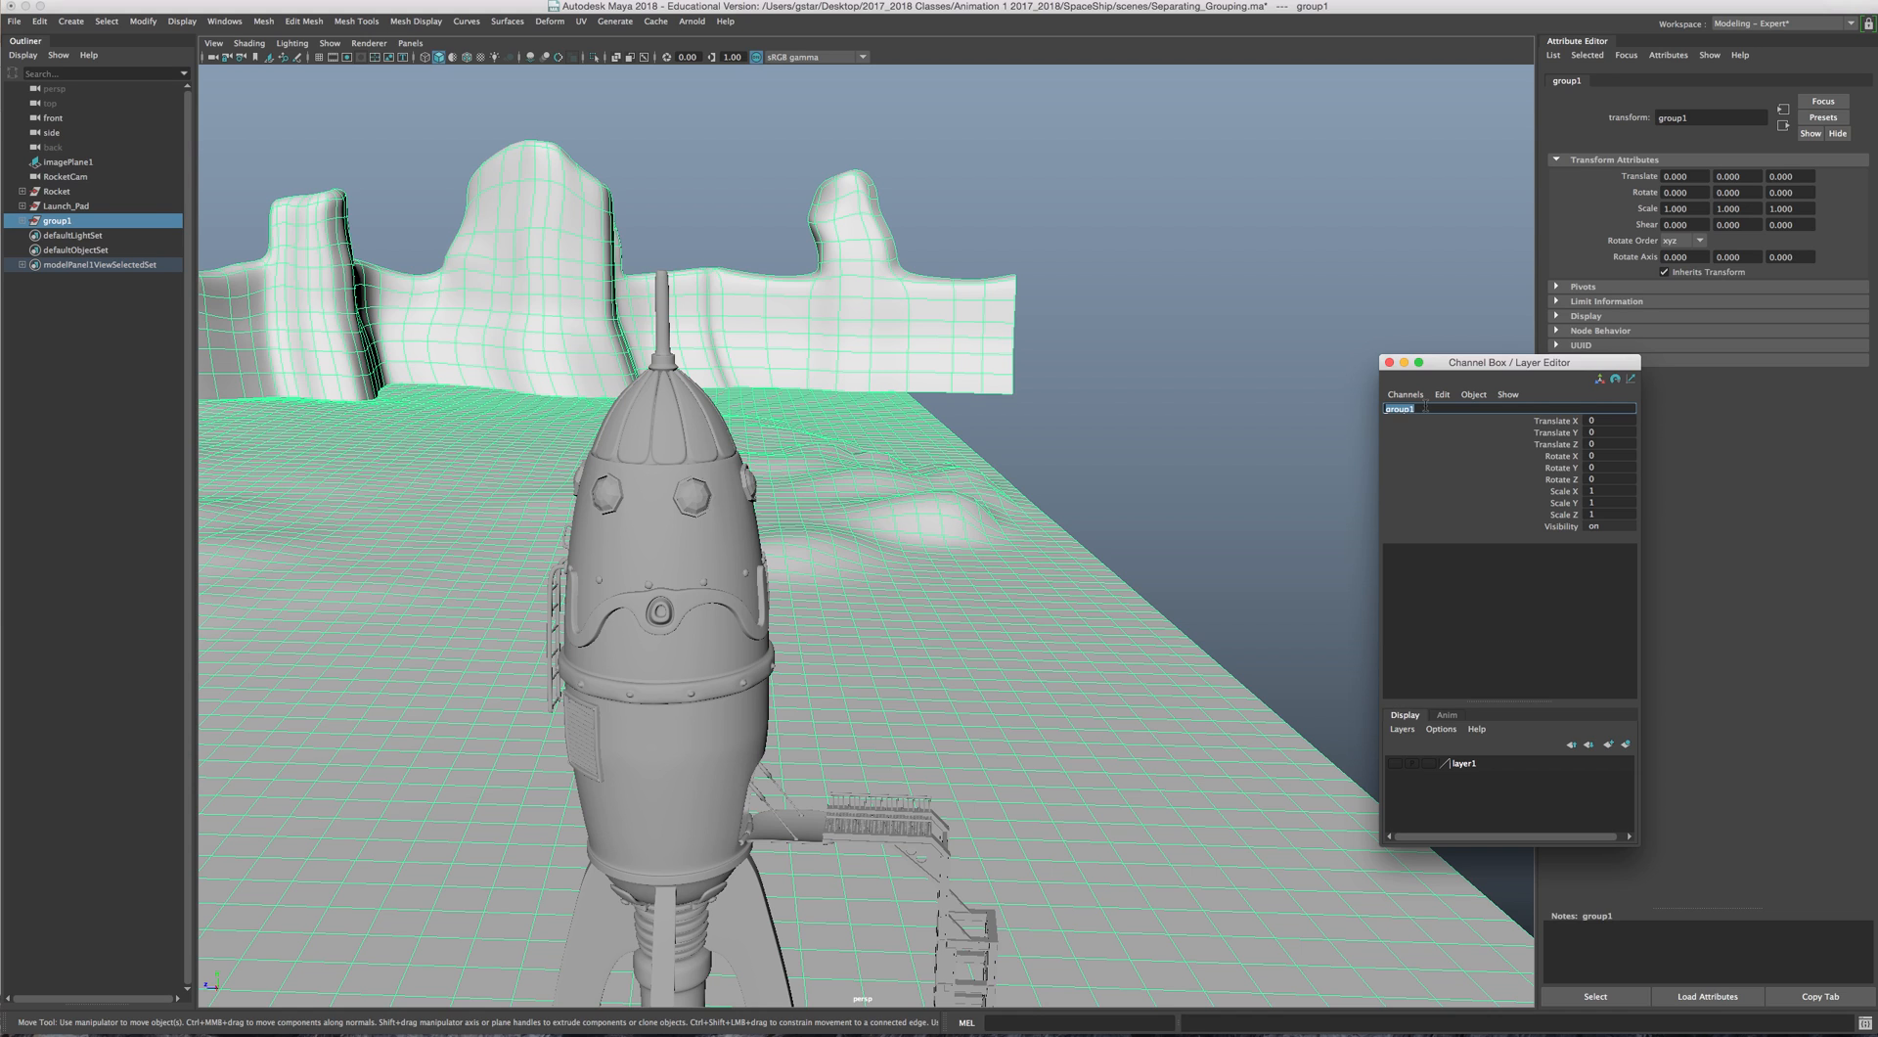
type("Alien_Planet")
key("Return")
left_click_drag(1197, 378, 1014, 380, "alt")
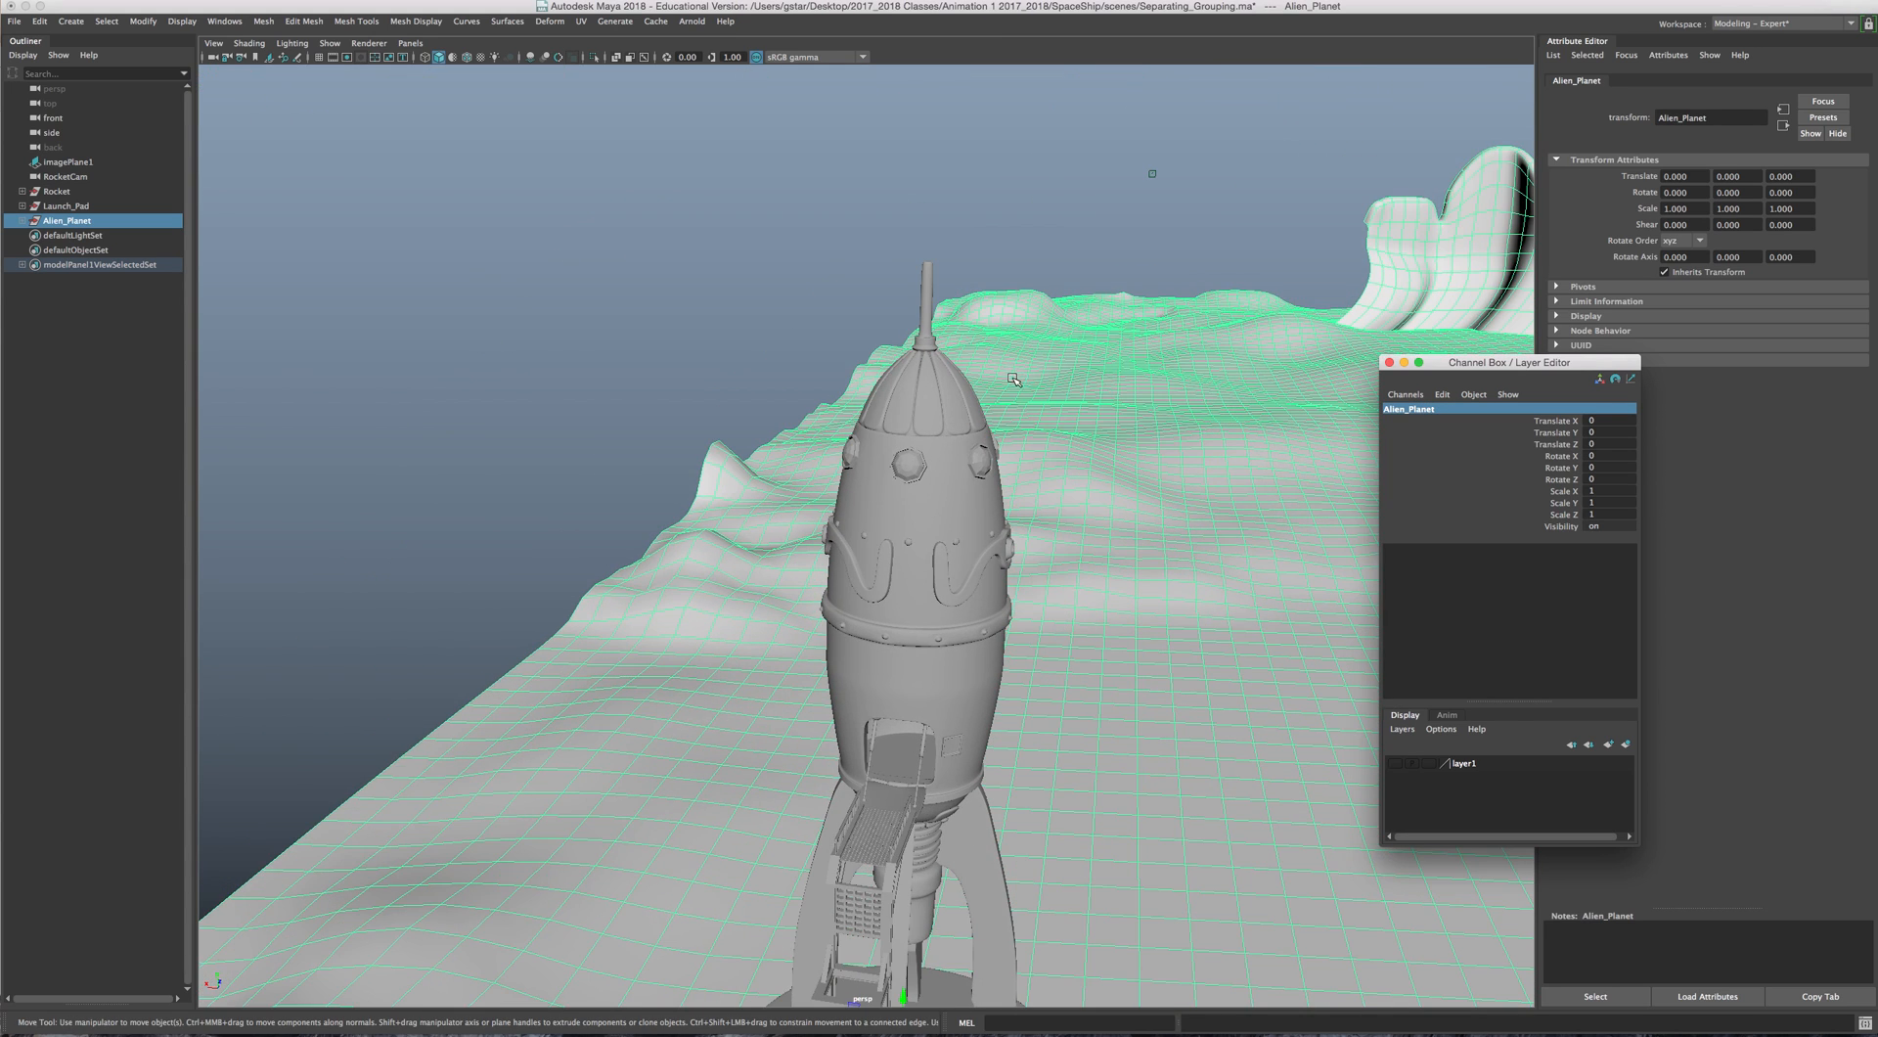
Step: Check imagePlane1 and the Rocket, Launch_Pad and Alien_Planet groups by selecting each one in turn
left_click(59, 163)
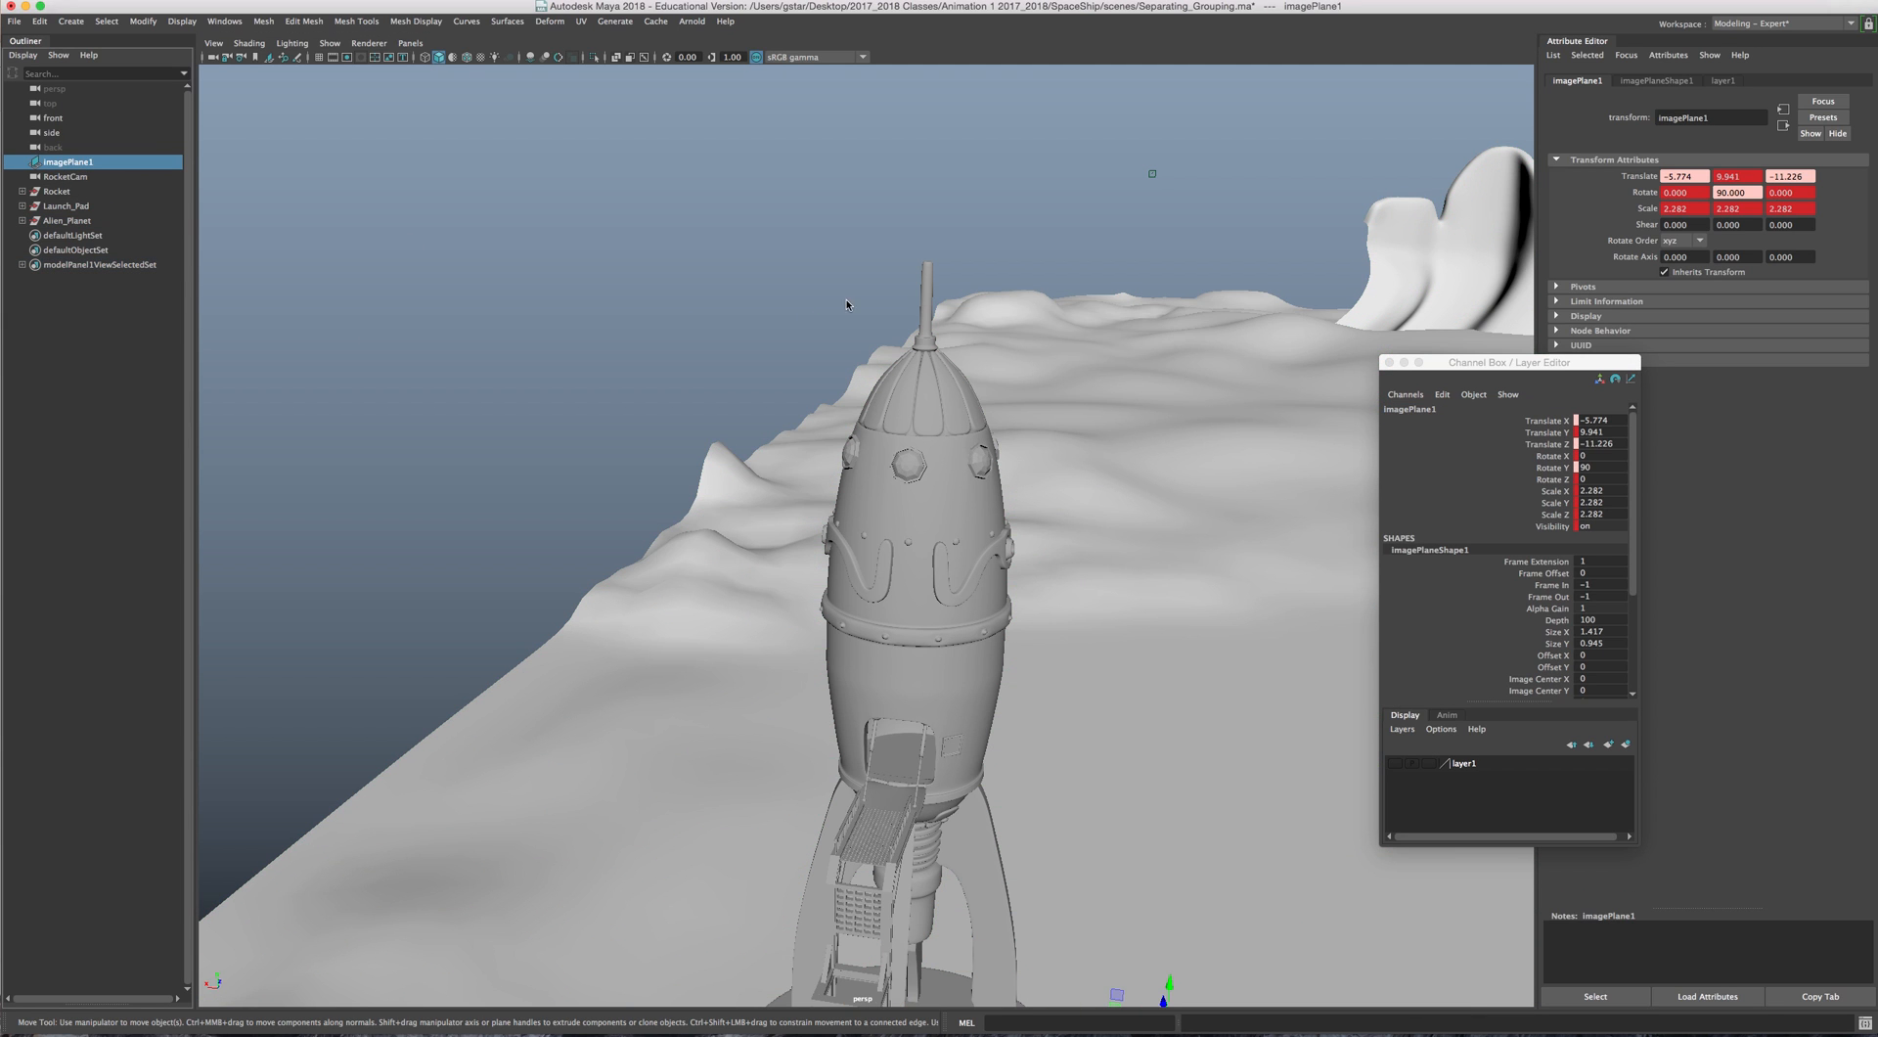
left_click(1390, 363)
scroll(1198, 377, "down", 3)
left_click_drag(1174, 374, 671, 319, "alt")
left_click(57, 191)
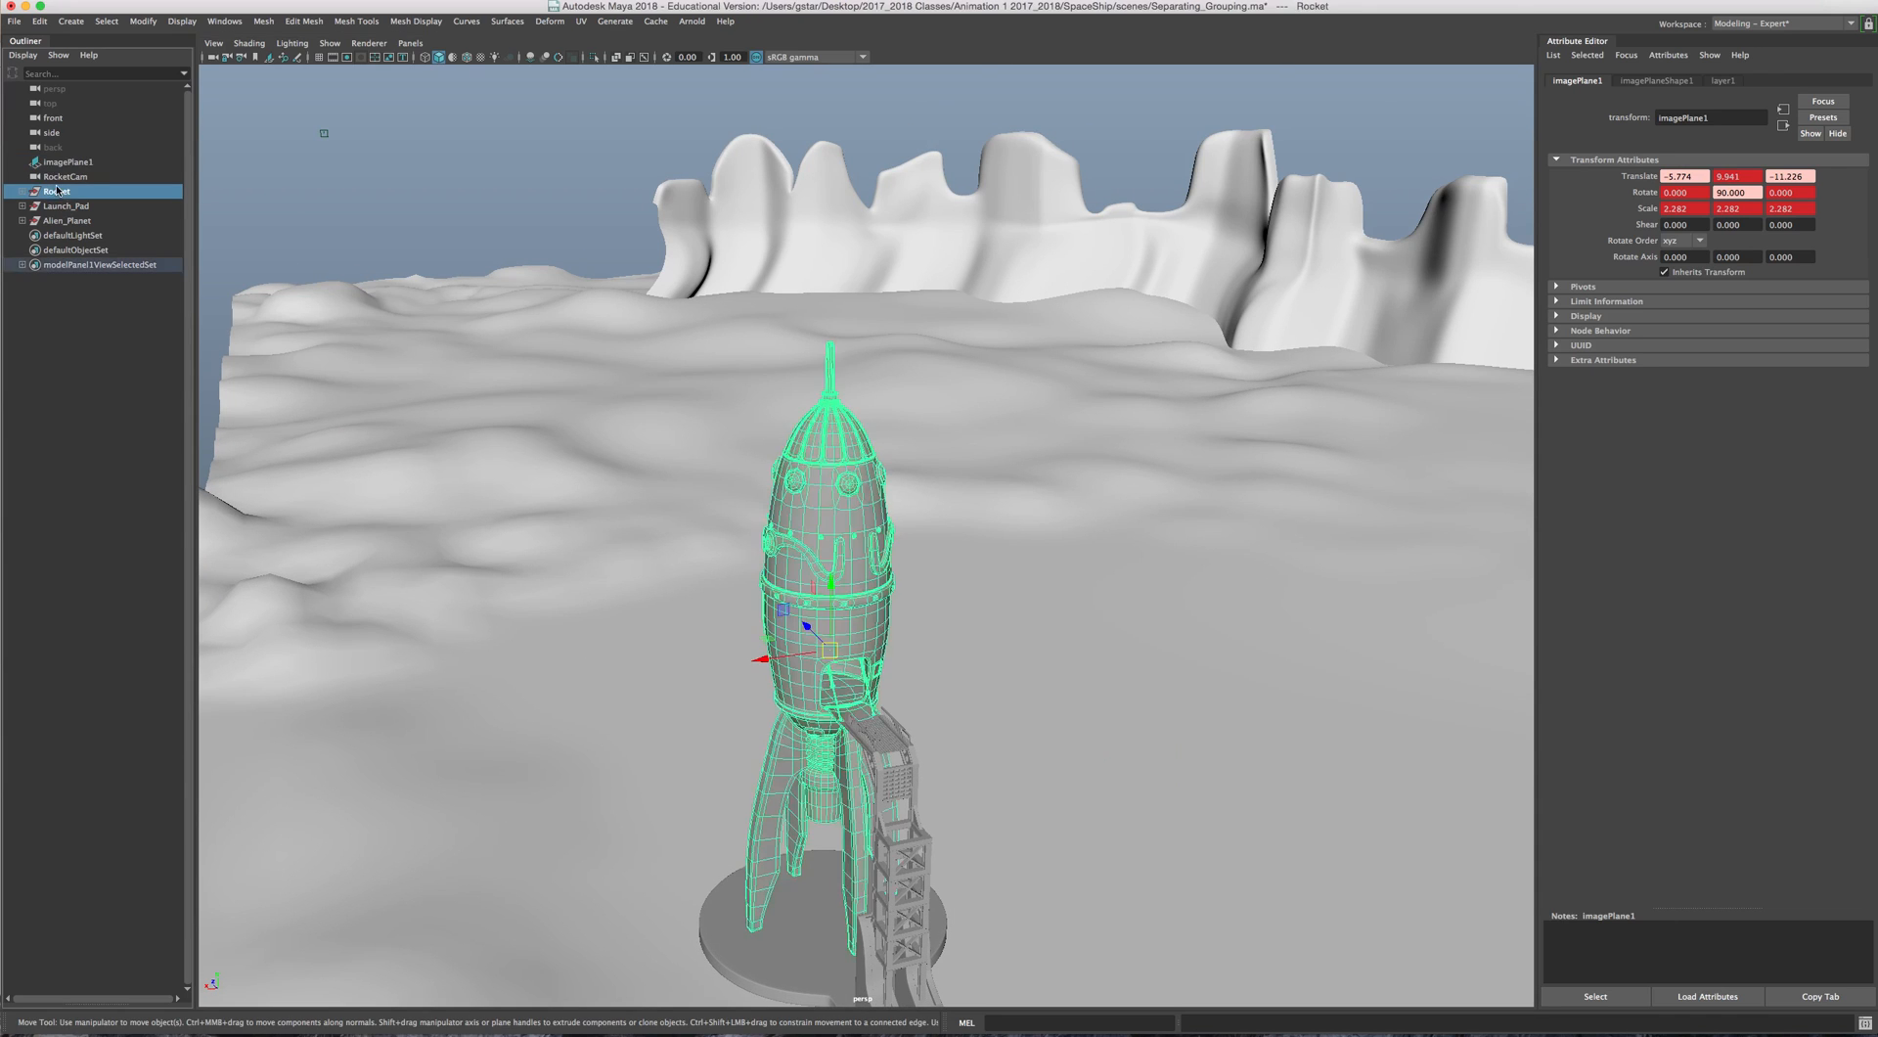
left_click(58, 206)
left_click(39, 222)
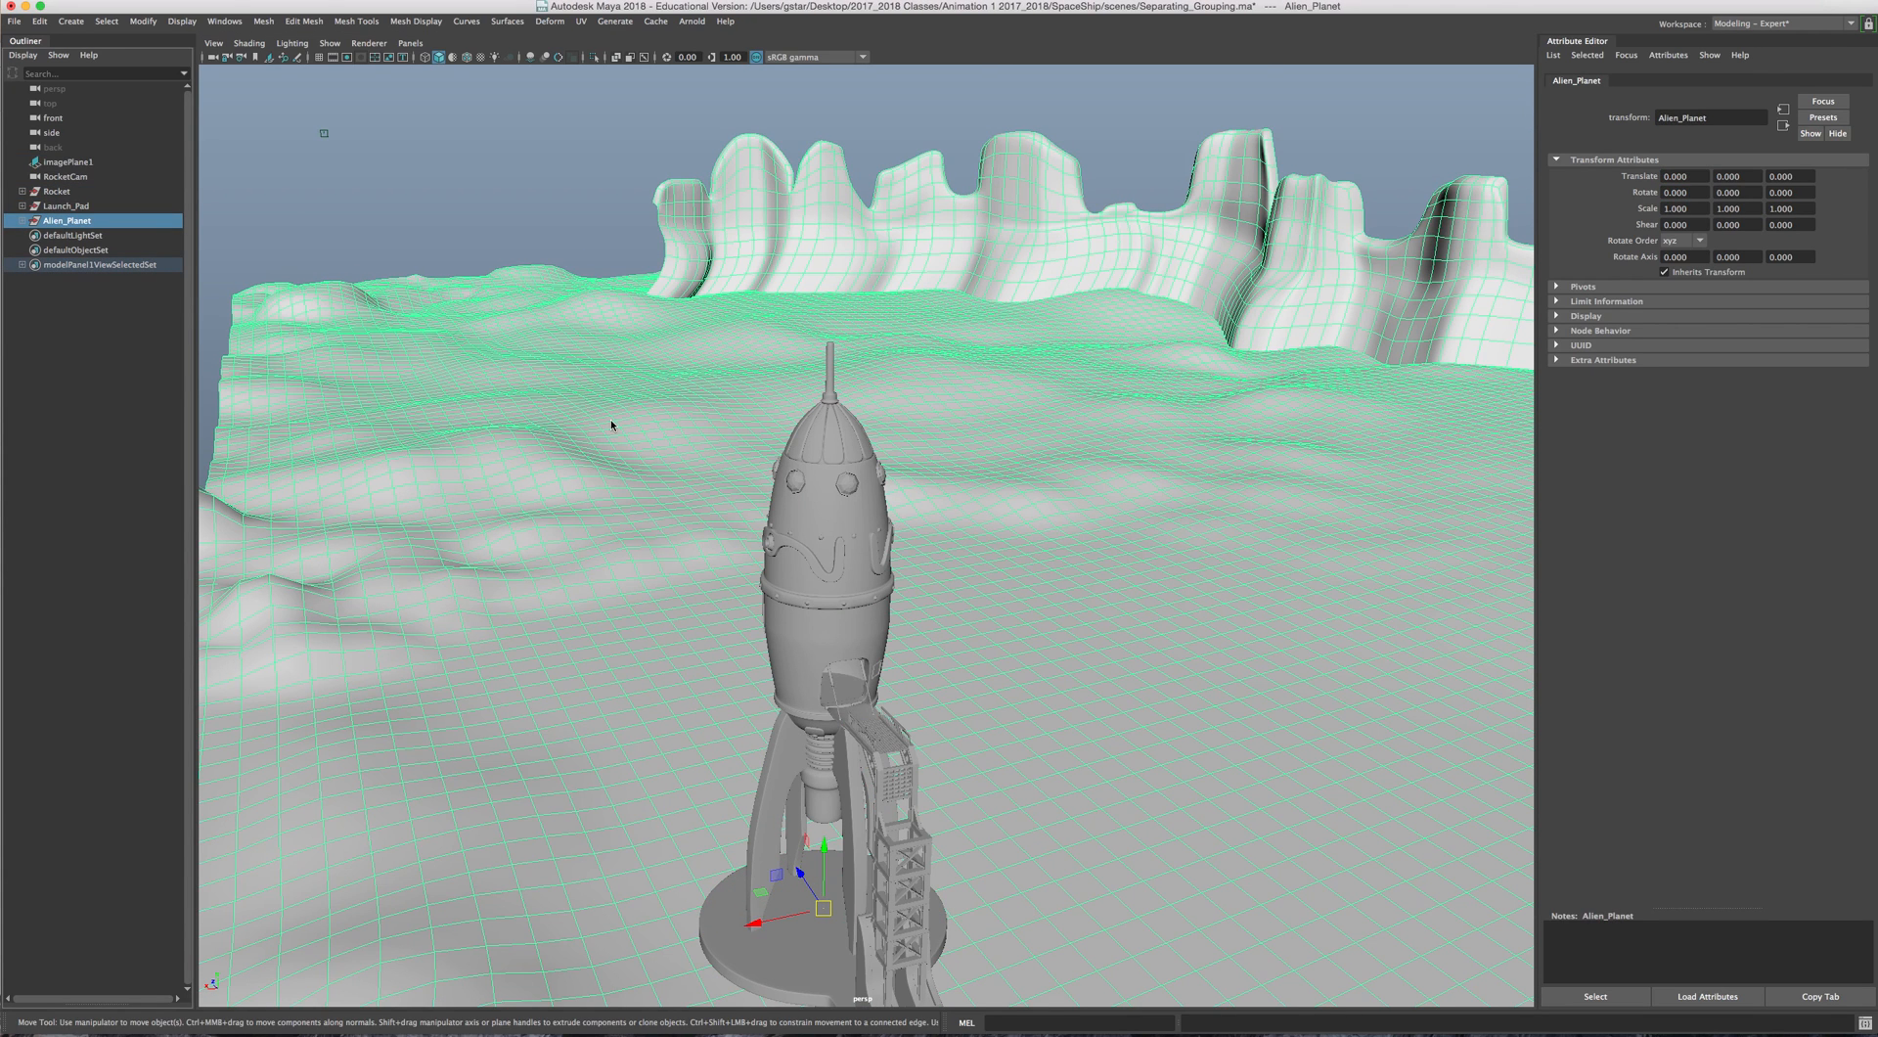
Step: Rename polySurface116 inside the Rocket group as Rocket_Shell
left_click(22, 192)
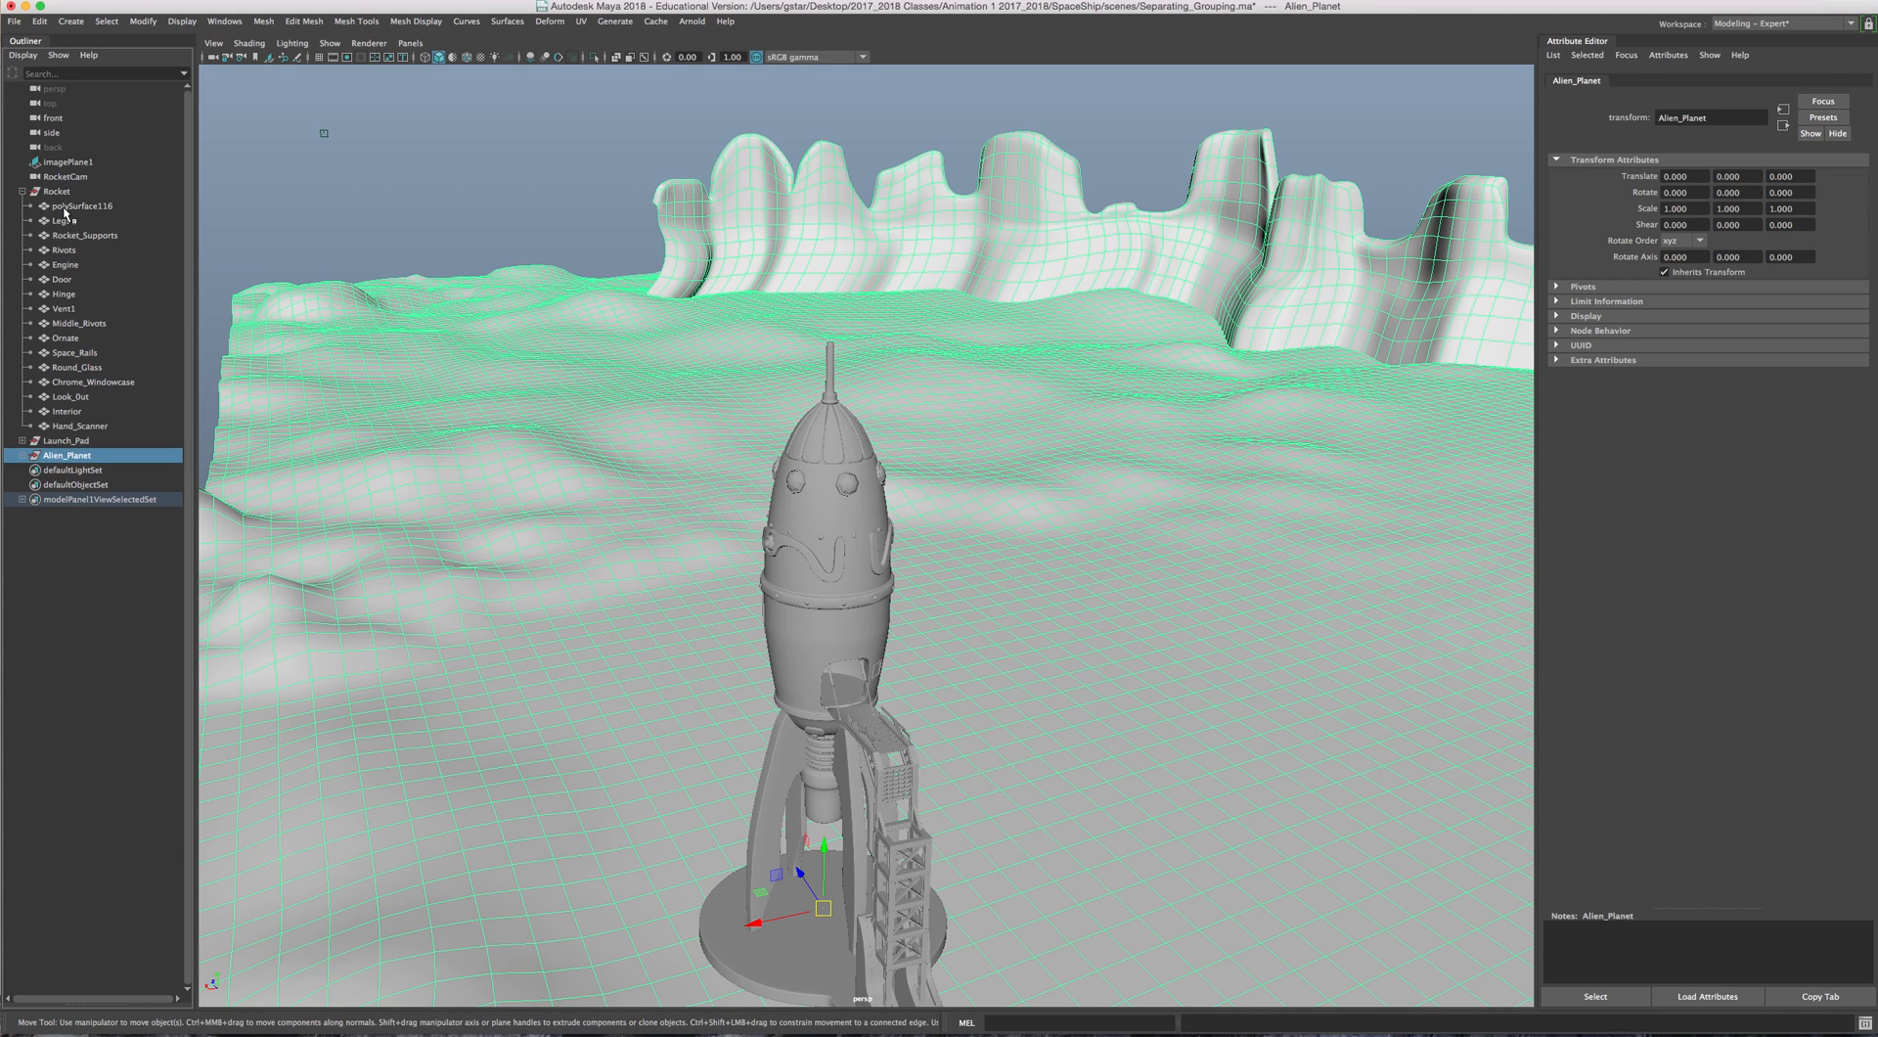
left_click(64, 208)
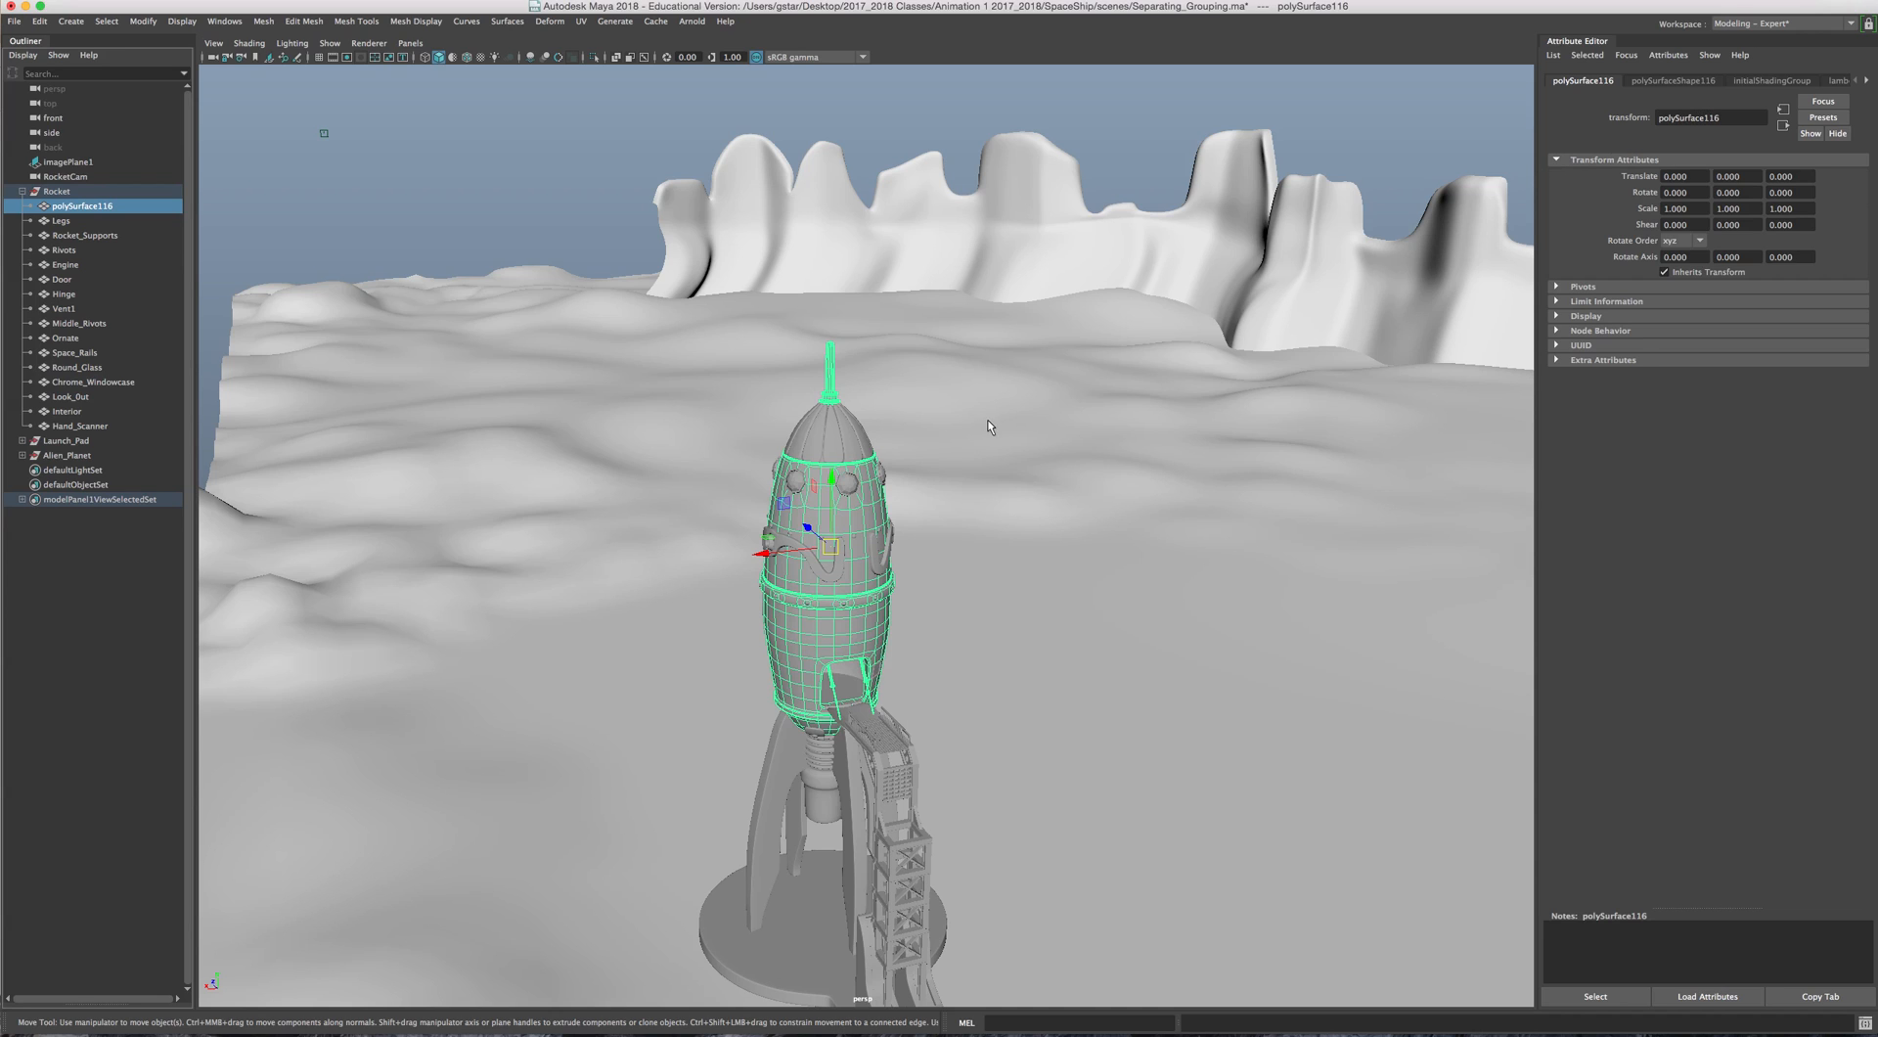
key("ctrl+a")
double_click(1468, 411)
type("R")
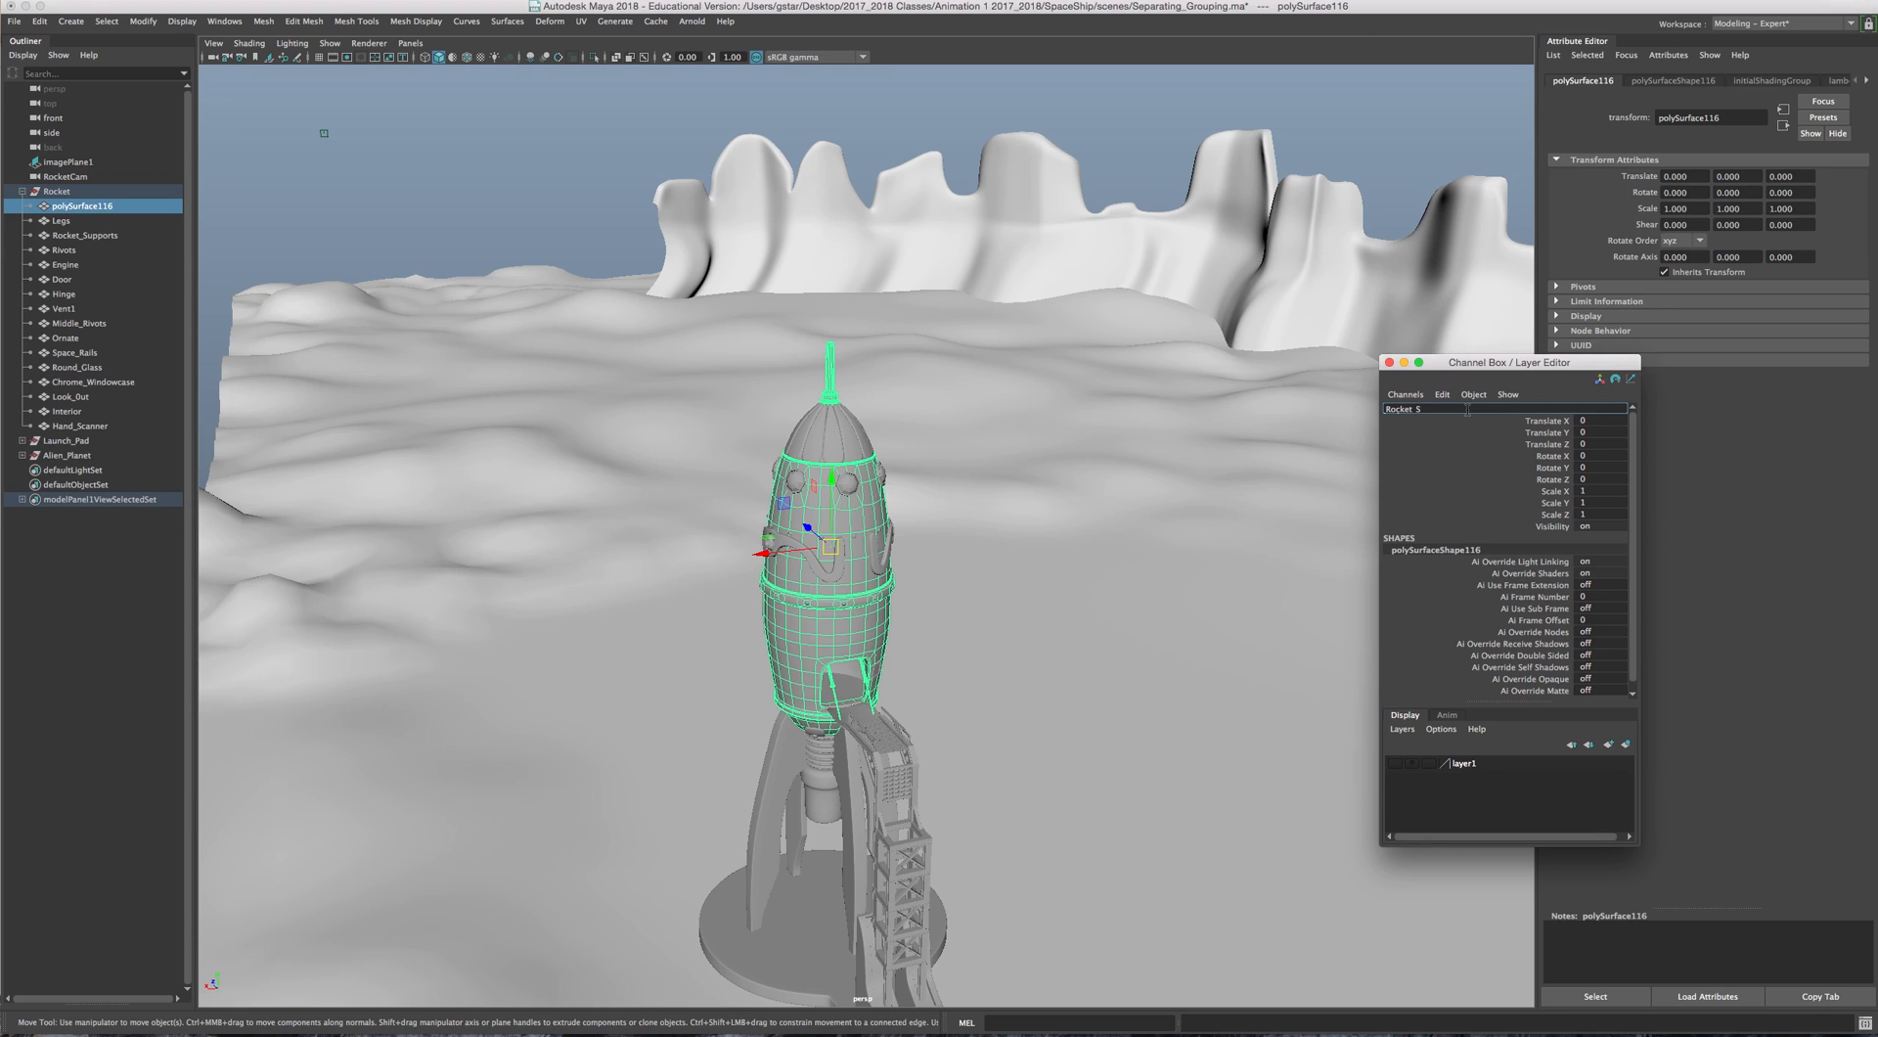
type("ocket_Shell")
key("Return")
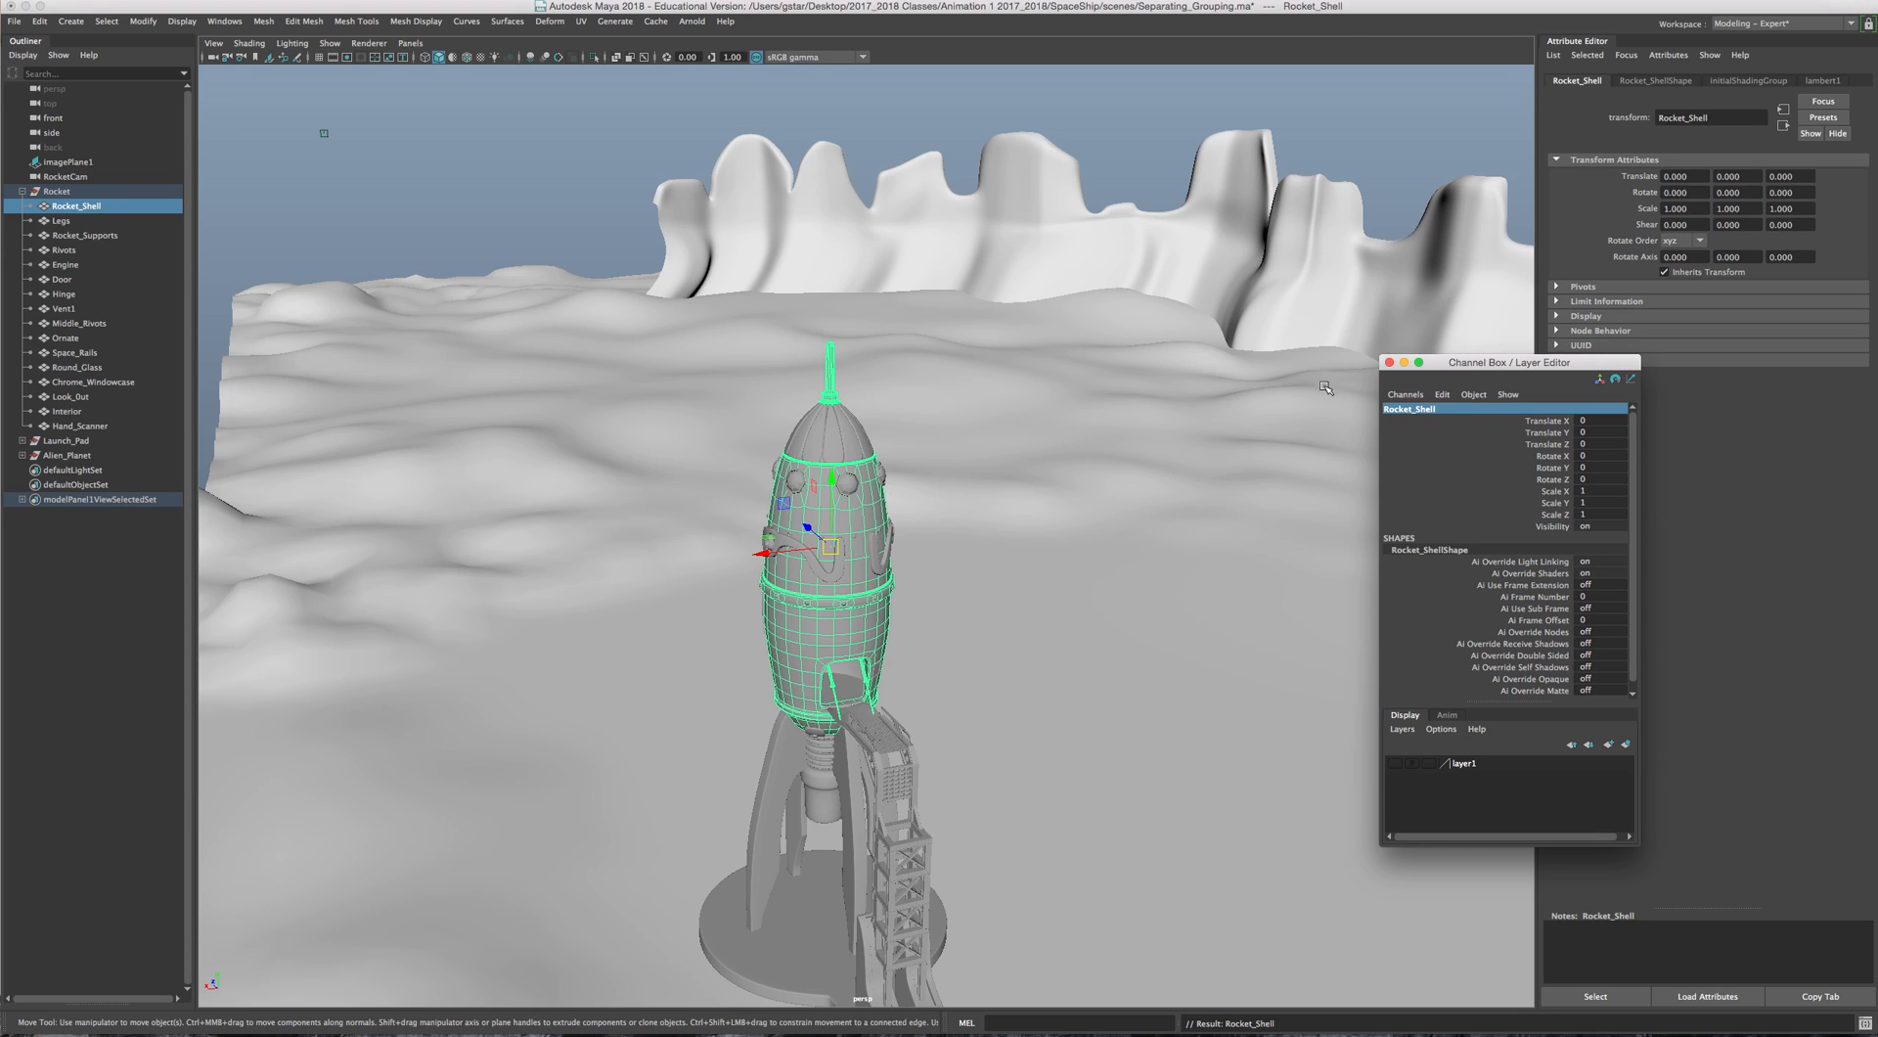
left_click(1388, 363)
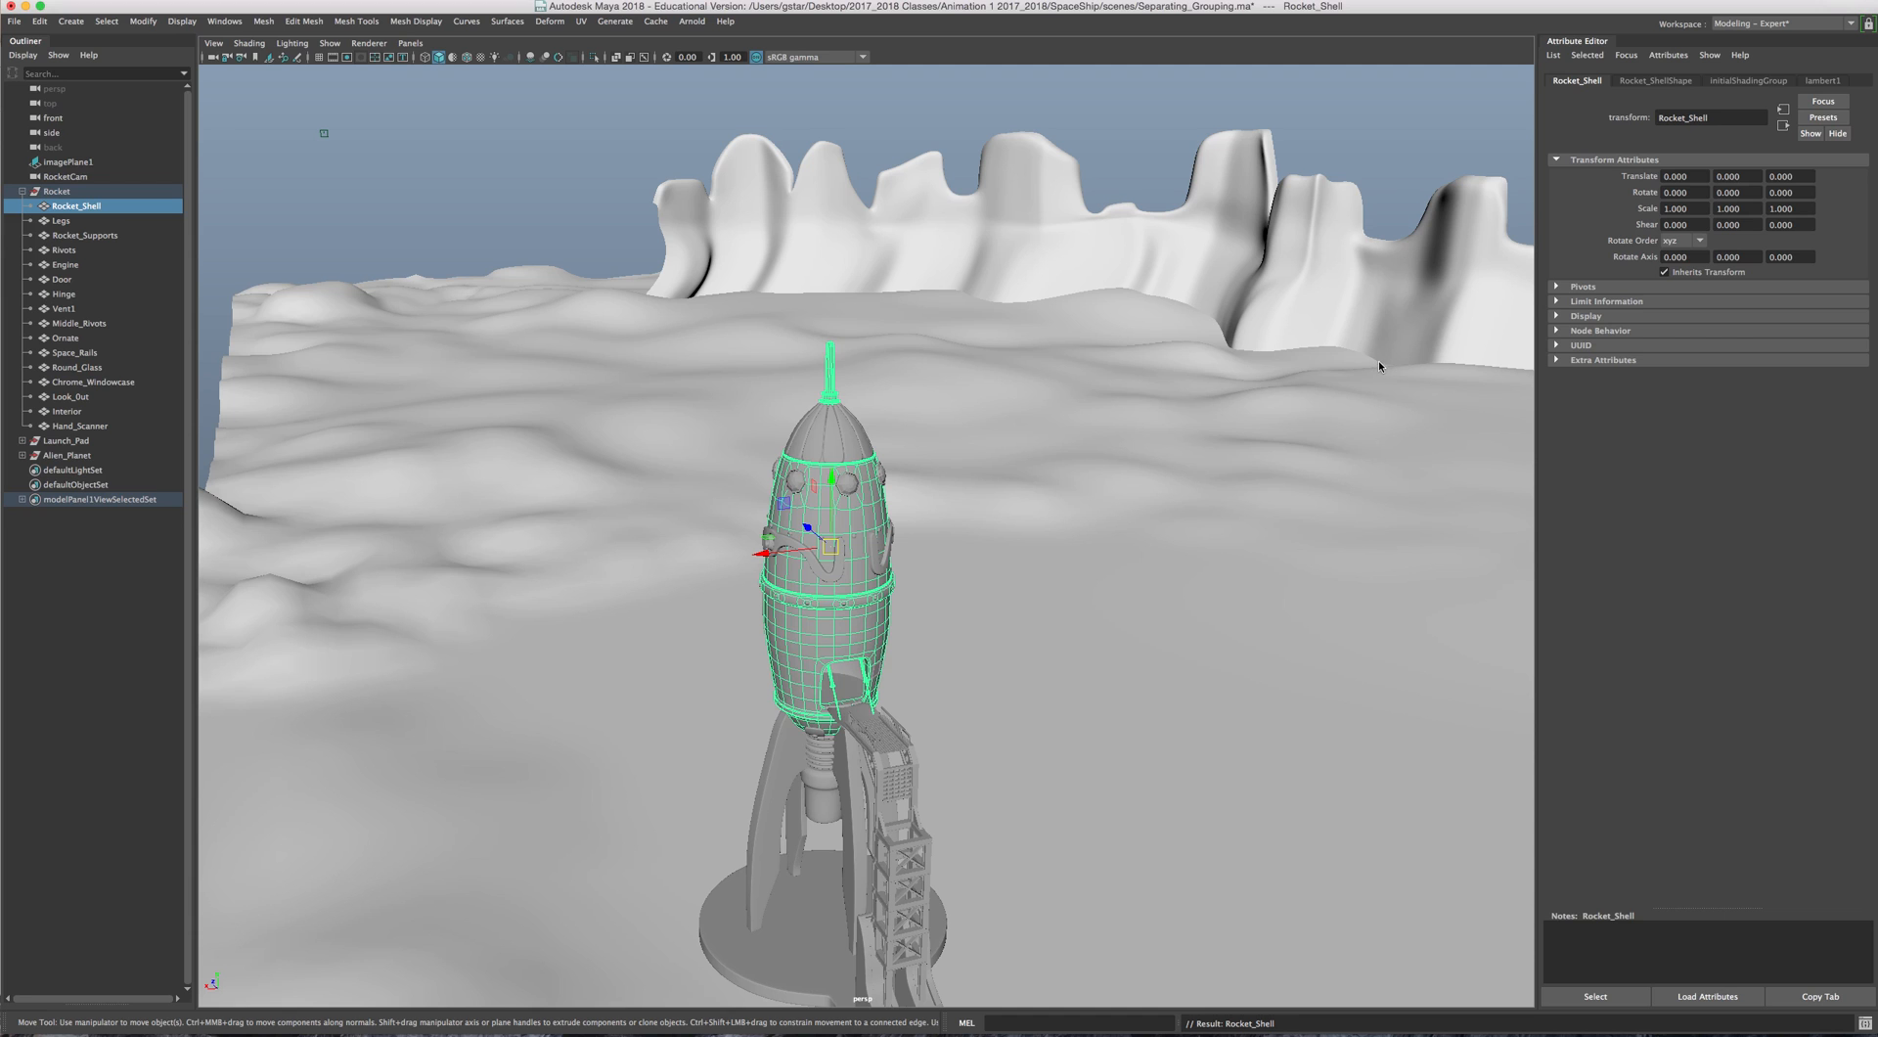
Step: Collapse the Rocket group in the hierarchy and clear the selection
left_click(24, 192)
scroll(540, 482, "up", 6)
left_click(779, 347)
mouse_move(779, 347)
left_mouse_down("alt")
mouse_move(824, 419)
mouse_move(604, 515)
mouse_move(1015, 532)
mouse_move(920, 529)
mouse_move(802, 561)
mouse_move(1000, 544)
mouse_move(984, 542)
left_mouse_up("alt")
middle_click_drag(982, 791, 942, 505, "alt")
left_click_drag(942, 504, 859, 331, "alt")
left_click(860, 202)
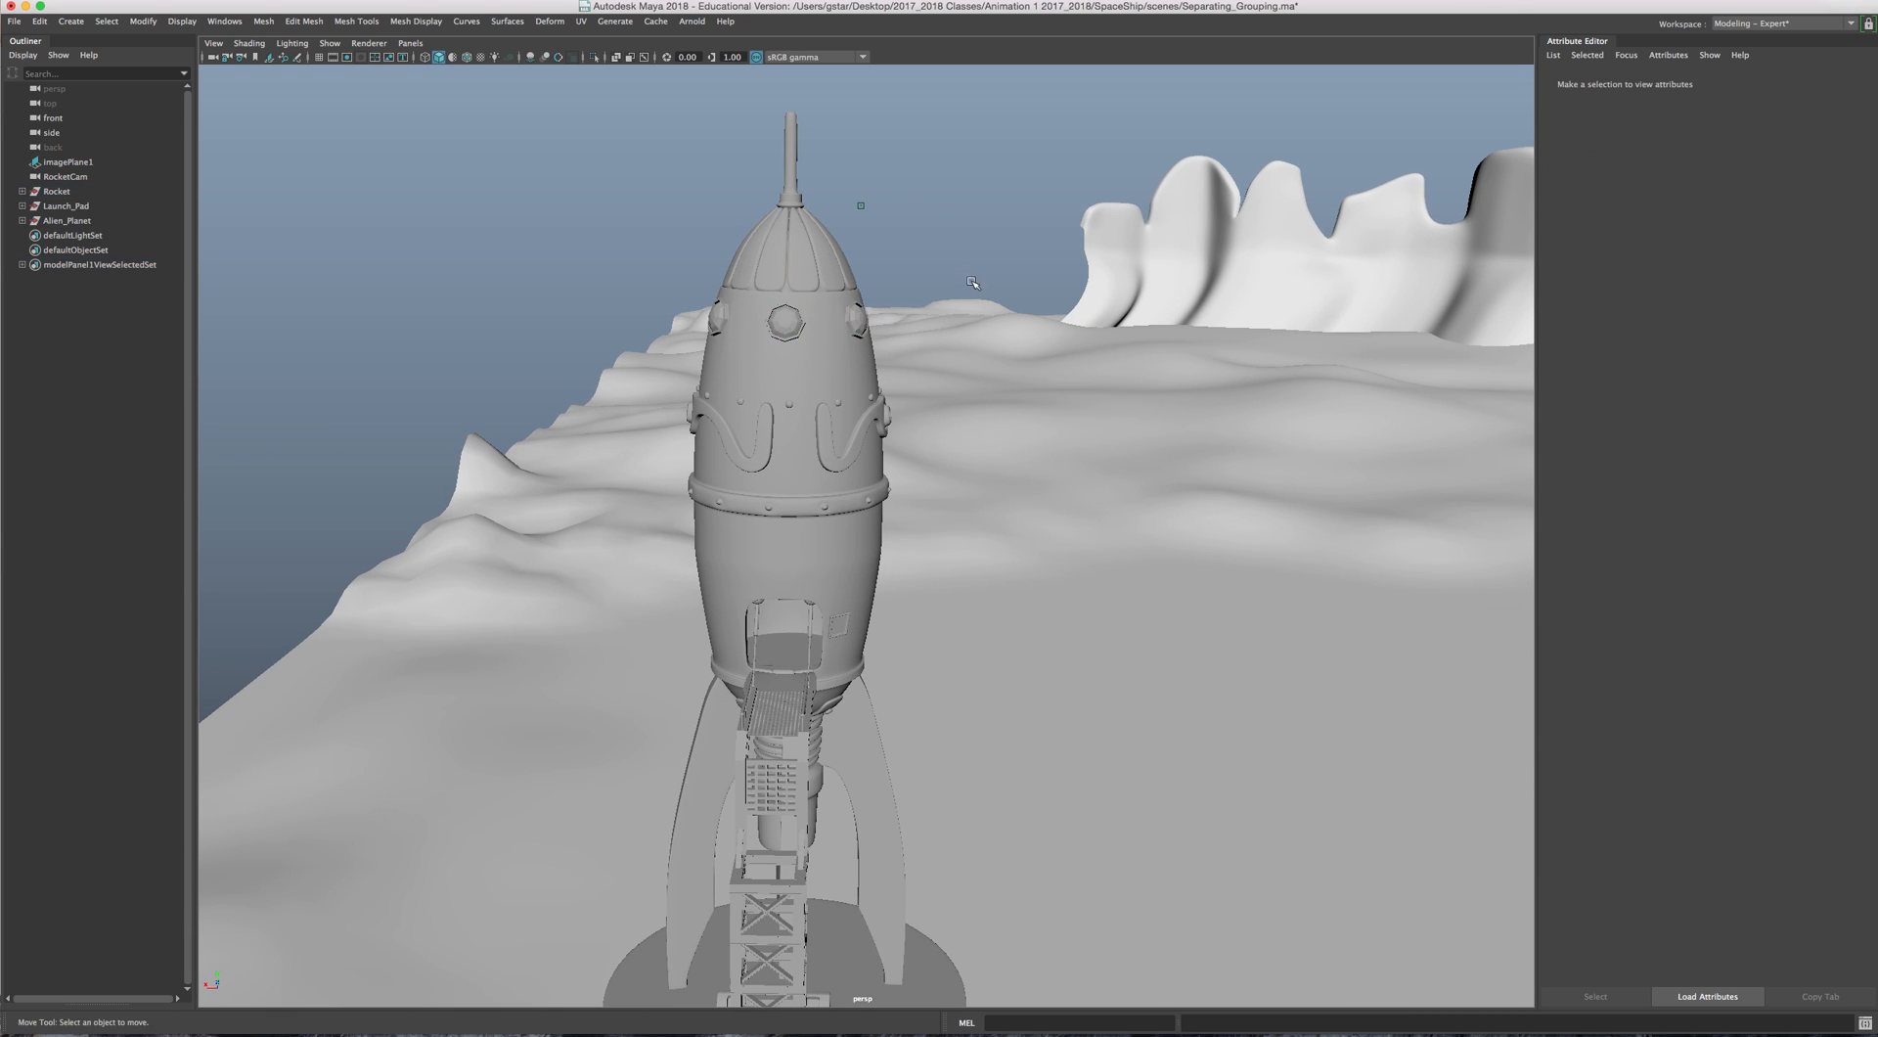